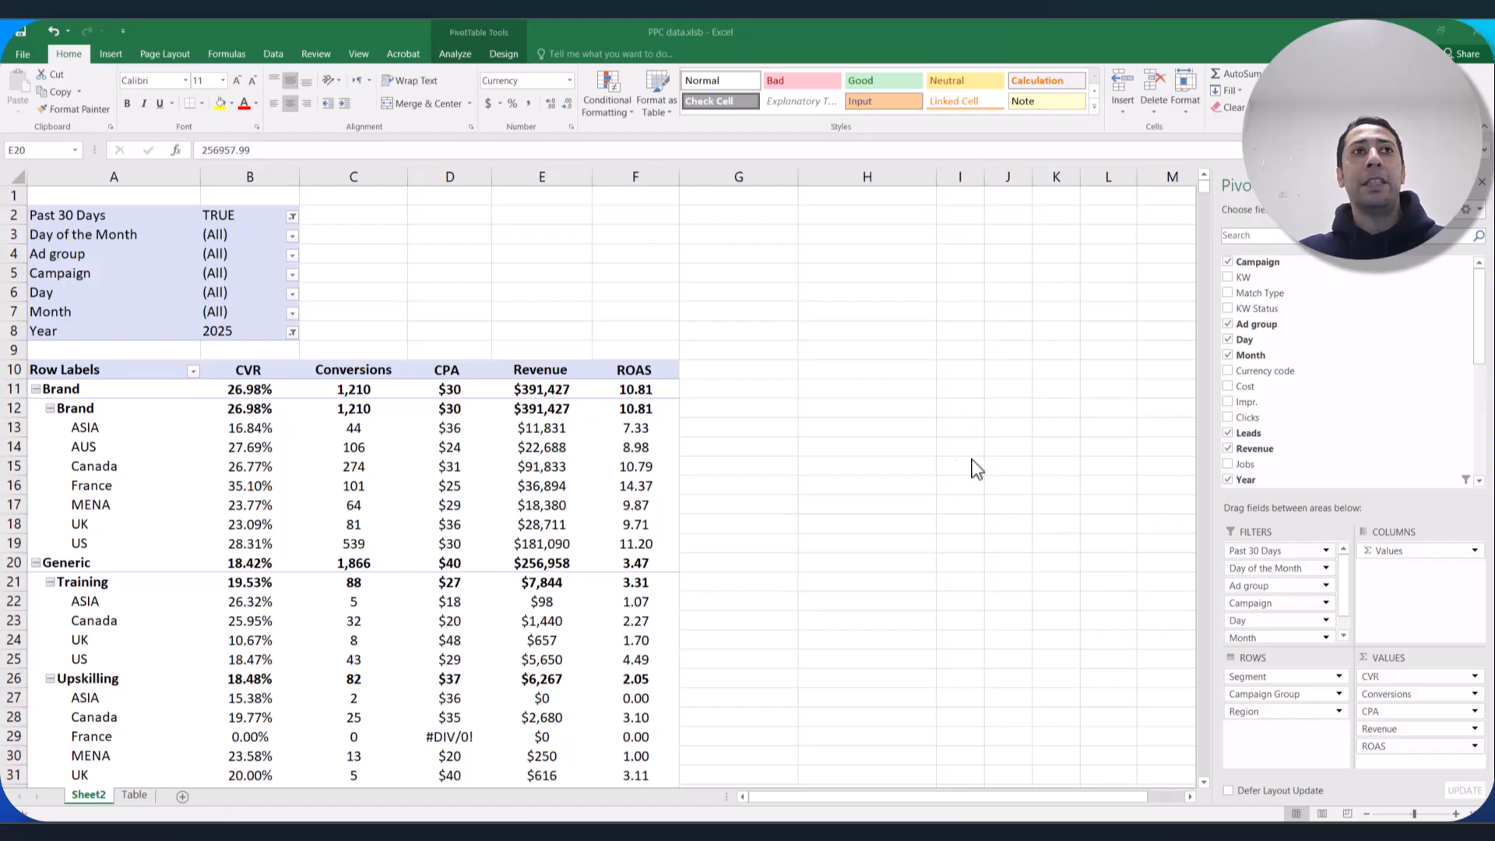
{"action": "left_click", "coordinate": [543, 486]}
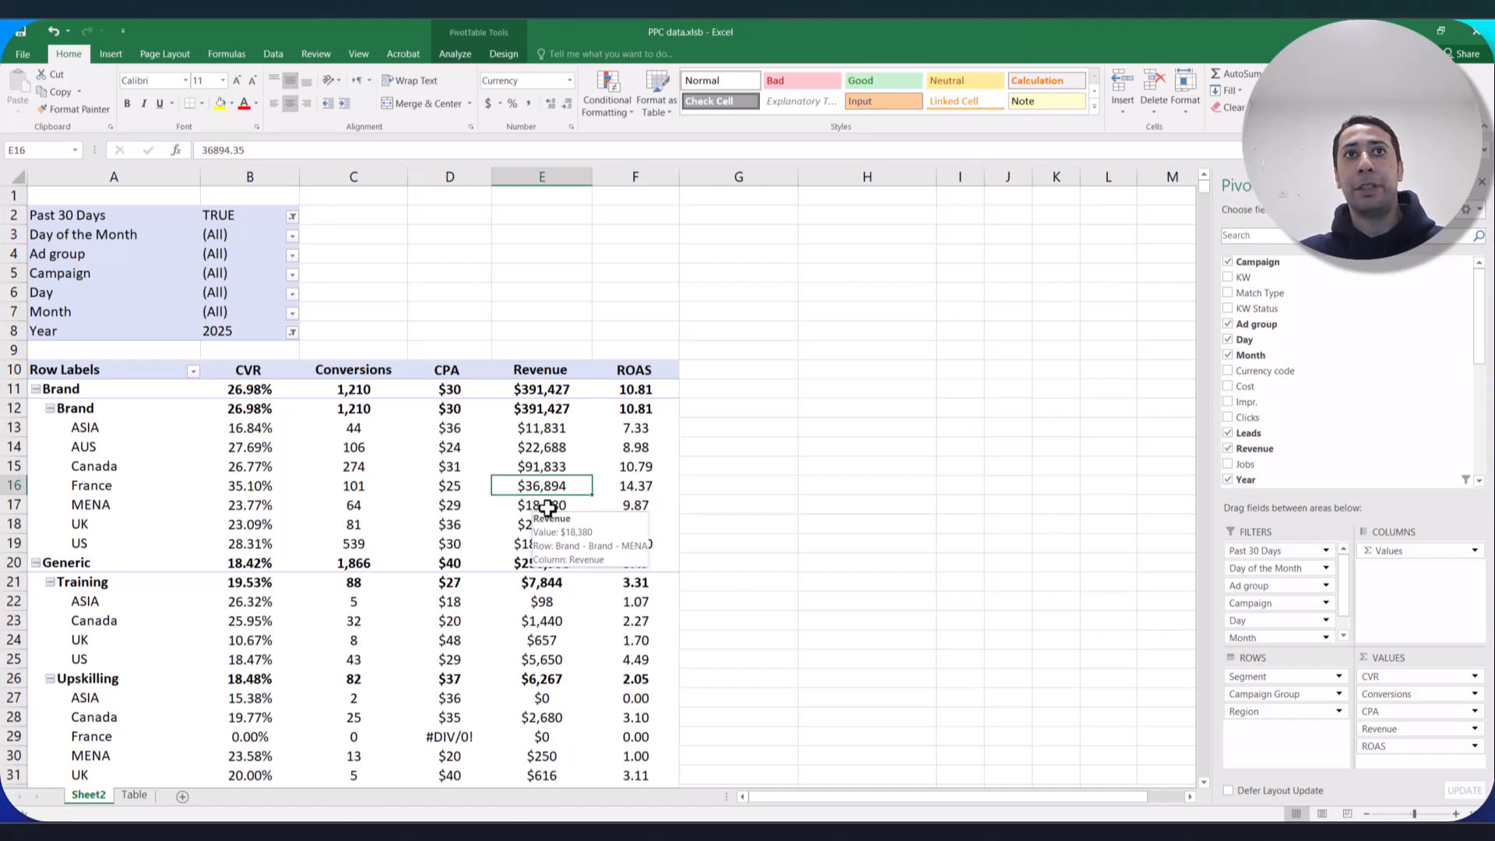
{"action": "left_click", "coordinate": [542, 466]}
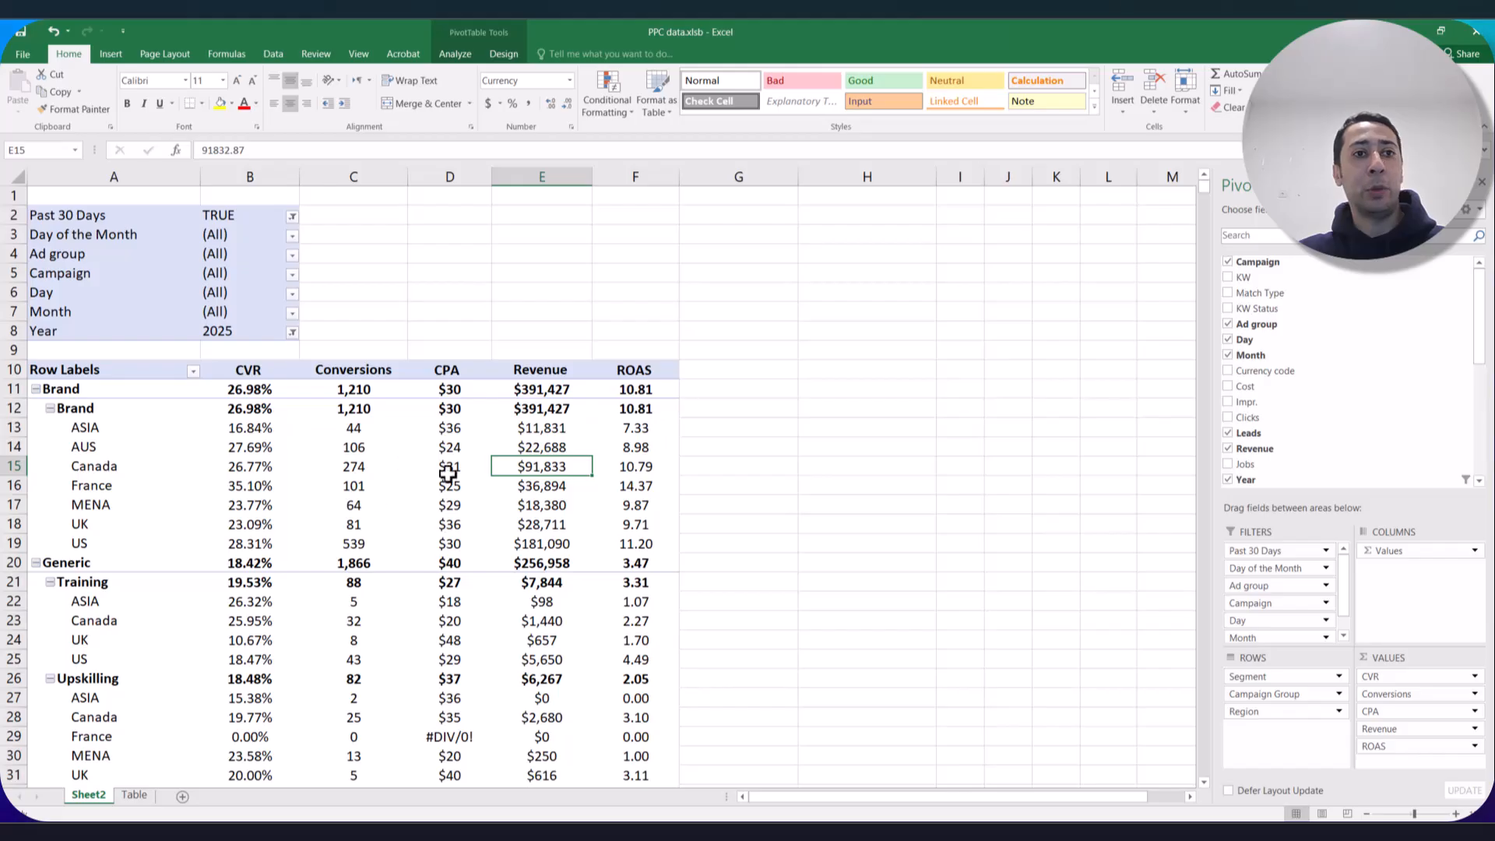
{"action": "left_click", "coordinate": [363, 544]}
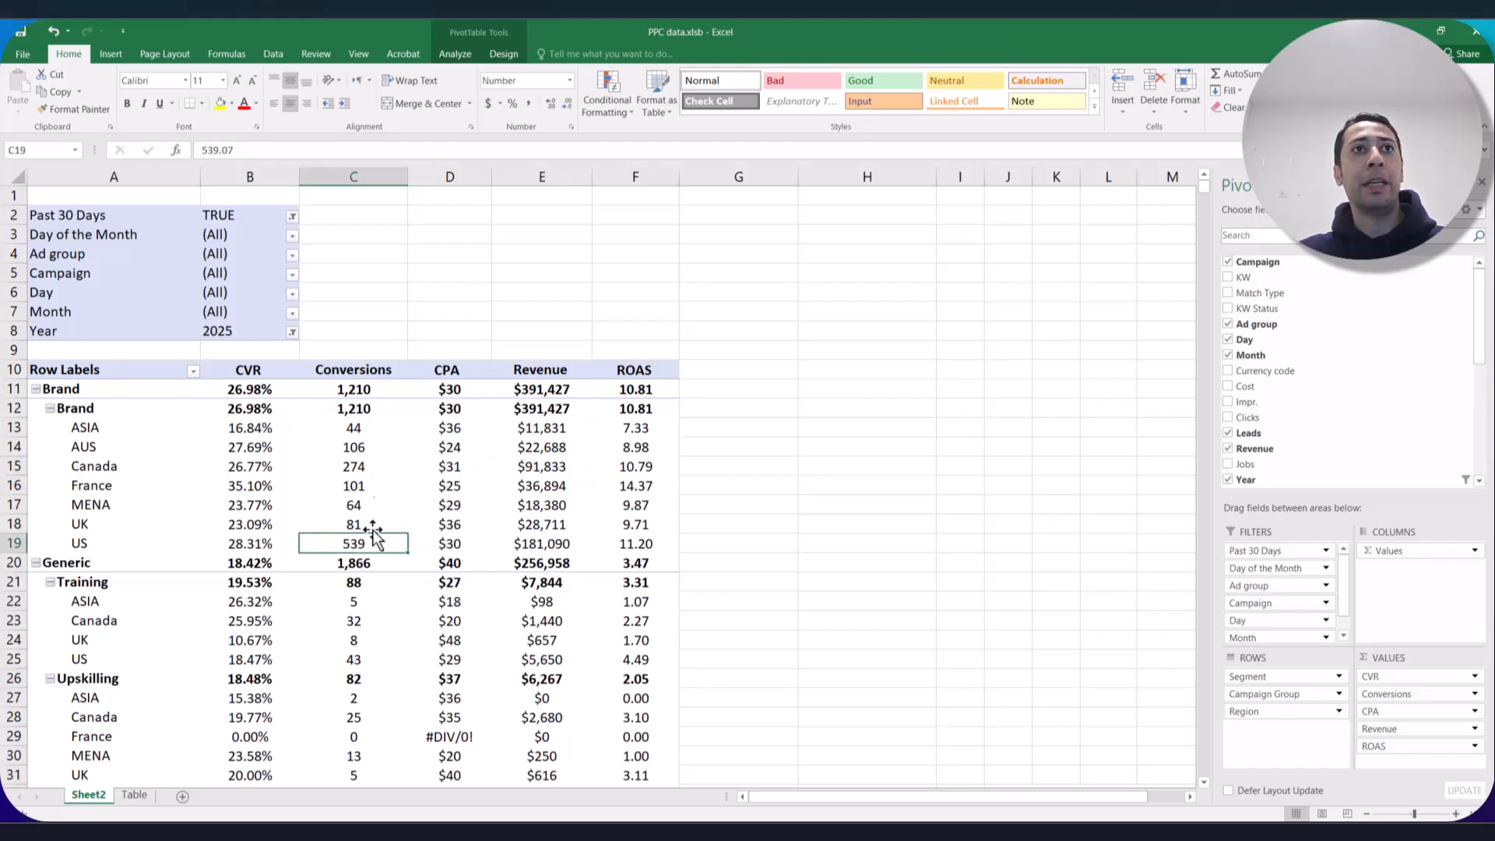
{"action": "left_click_drag", "start_coordinate": [248, 175], "coordinate": [641, 175]}
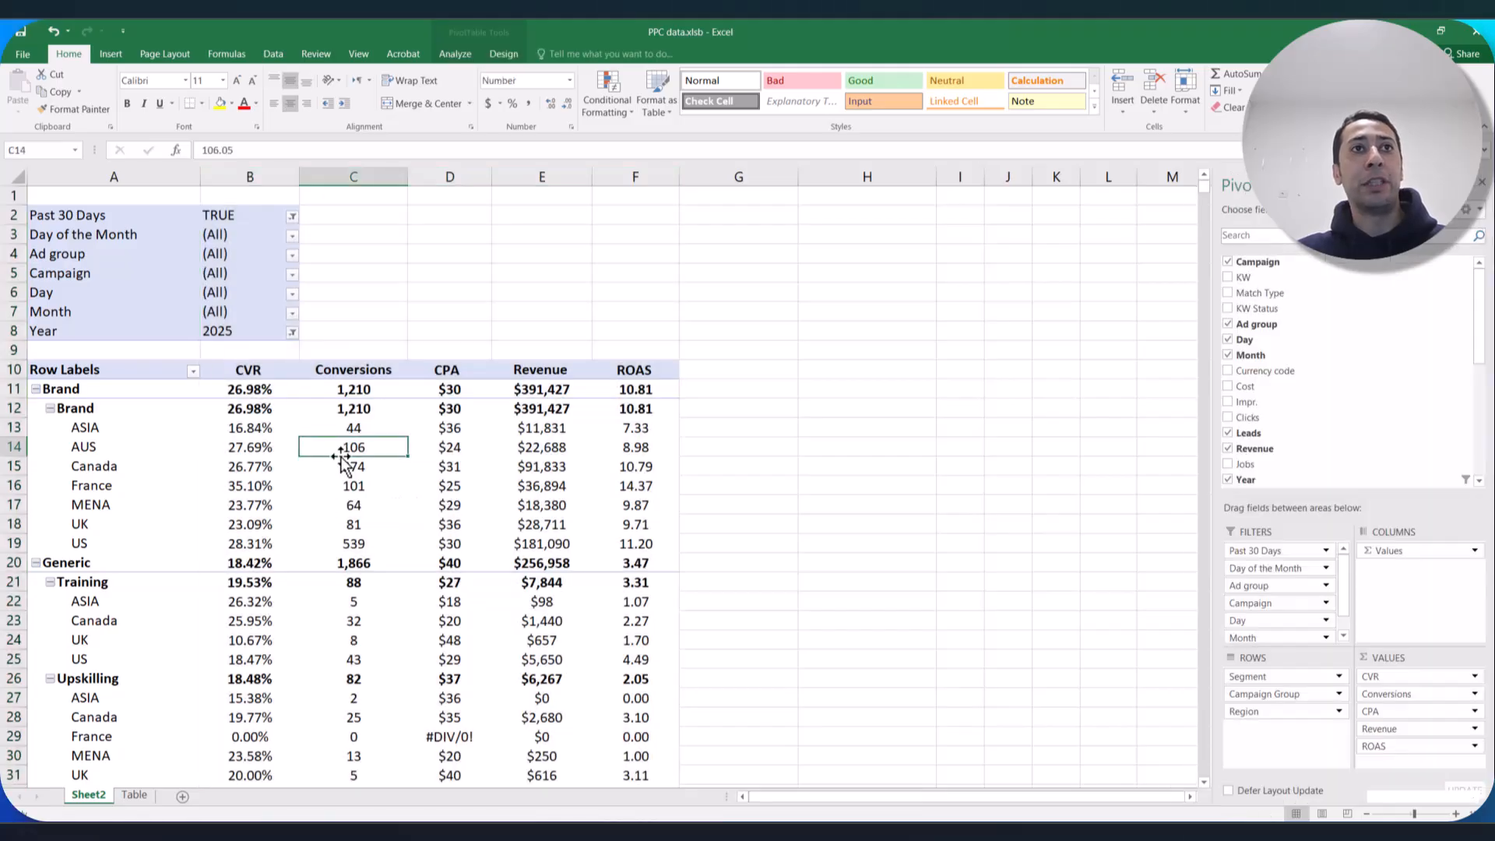
{"action": "left_click", "coordinate": [357, 449]}
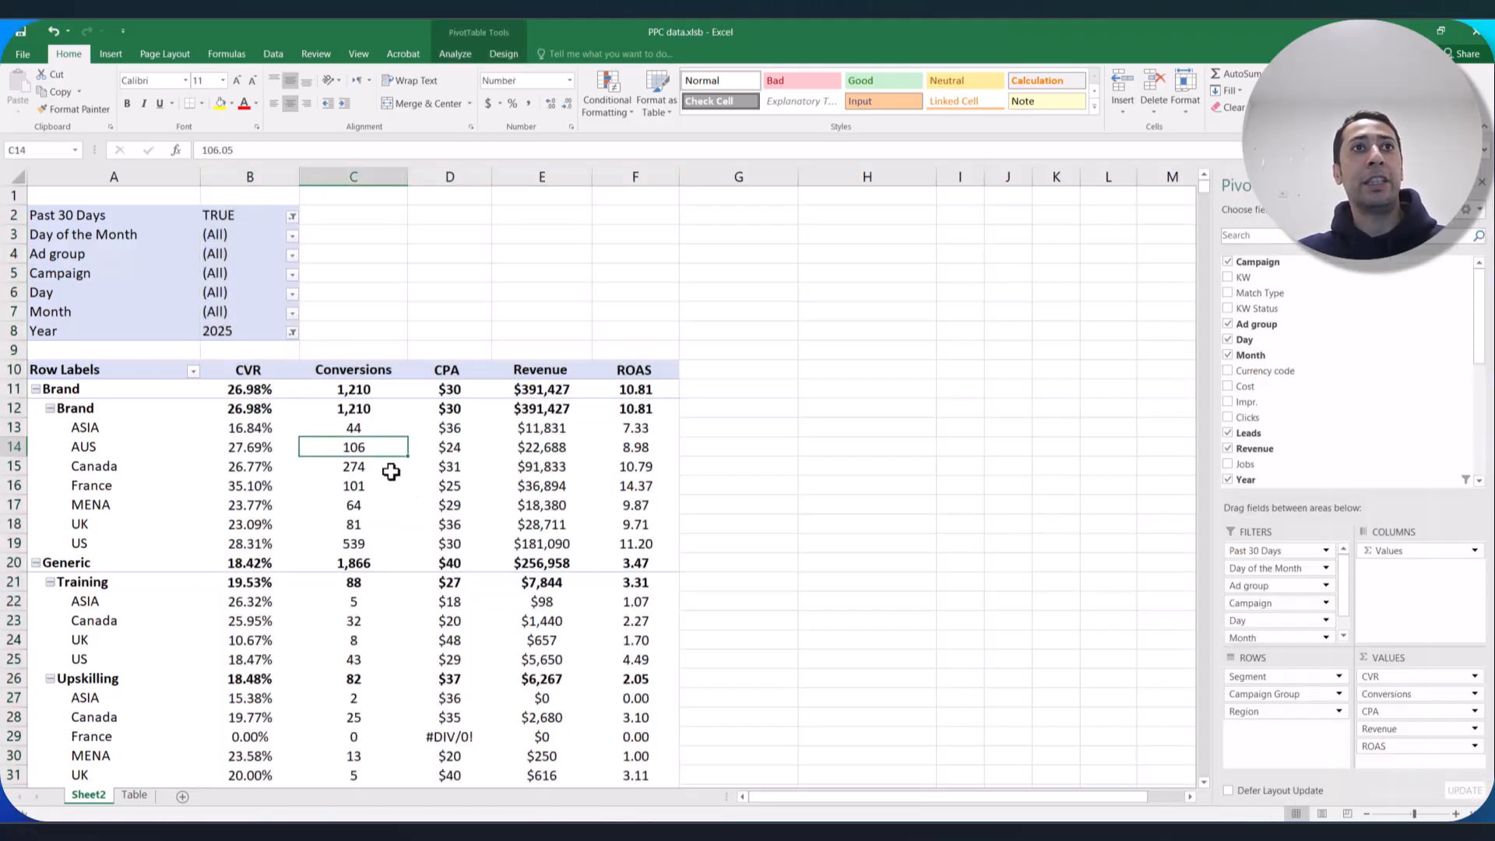
{"action": "left_click", "coordinate": [385, 470]}
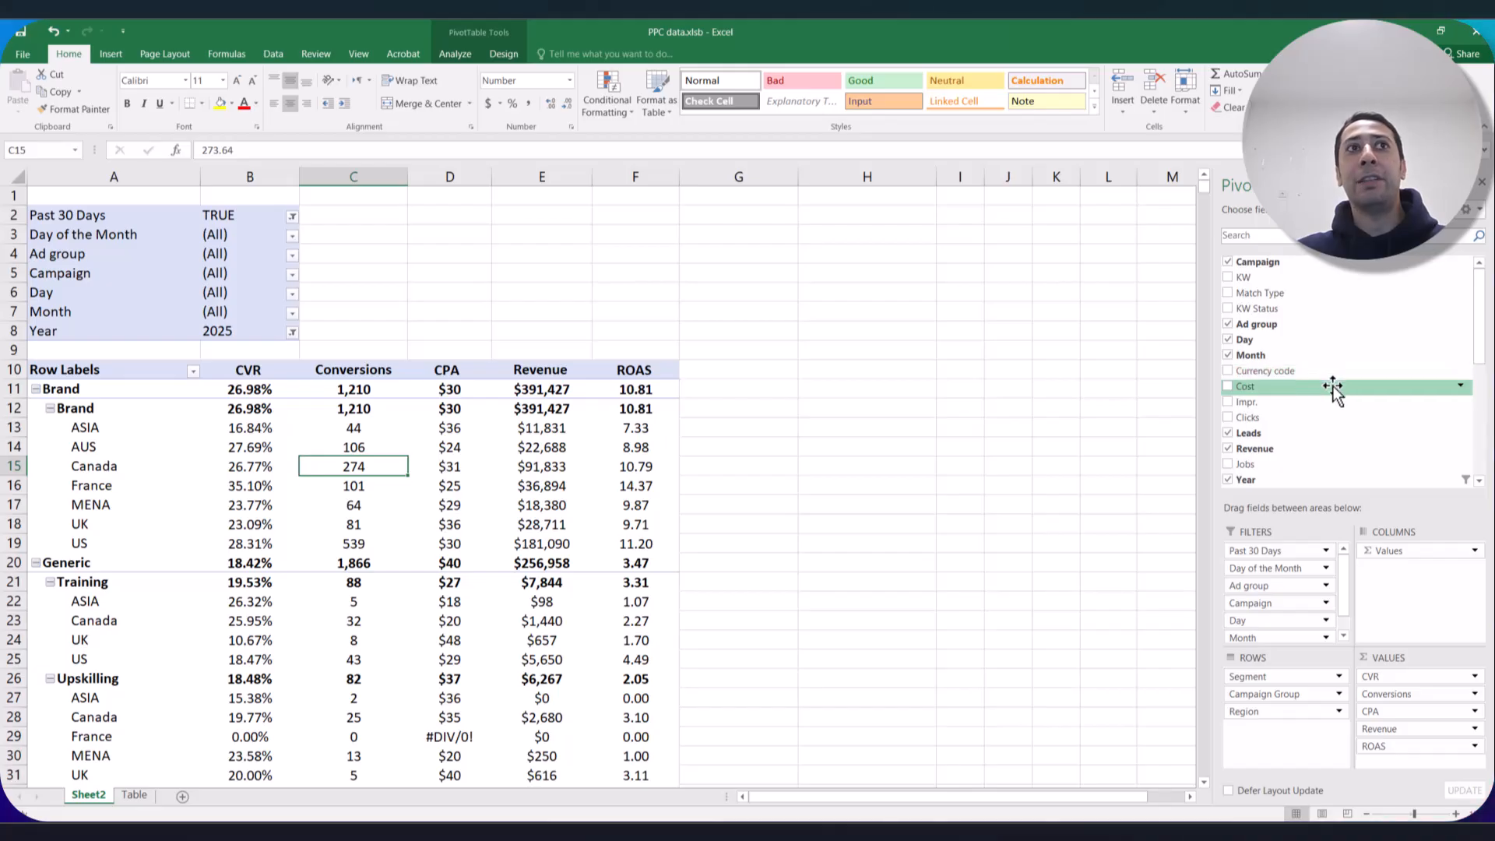
Add the Cost field to the pivot table as the first value, ahead of CVR.
{"action": "left_click_drag", "start_coordinate": [1333, 387], "coordinate": [1348, 662]}
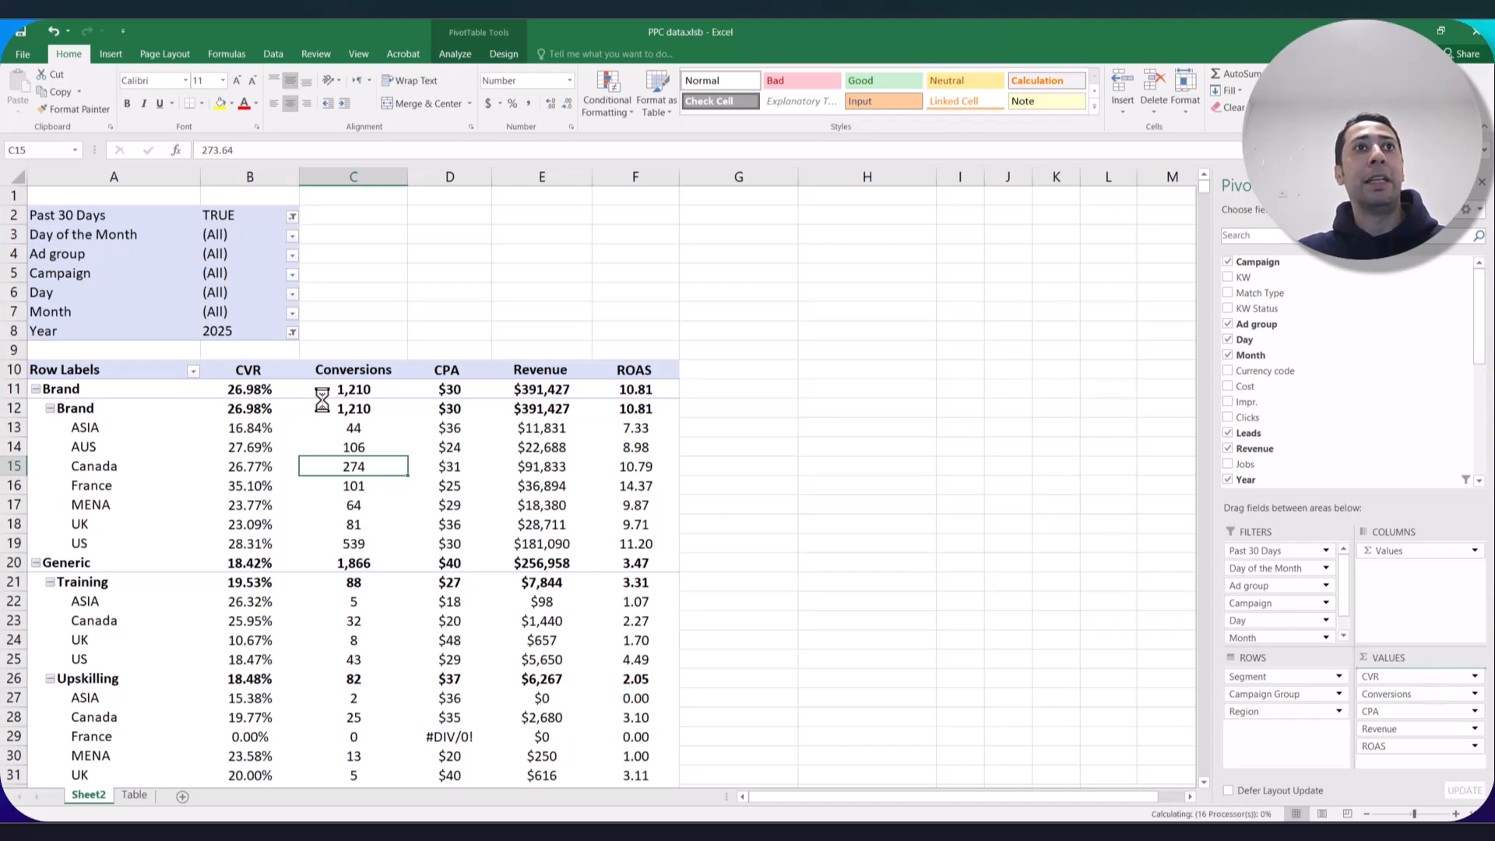
{"action": "left_click", "coordinate": [242, 409]}
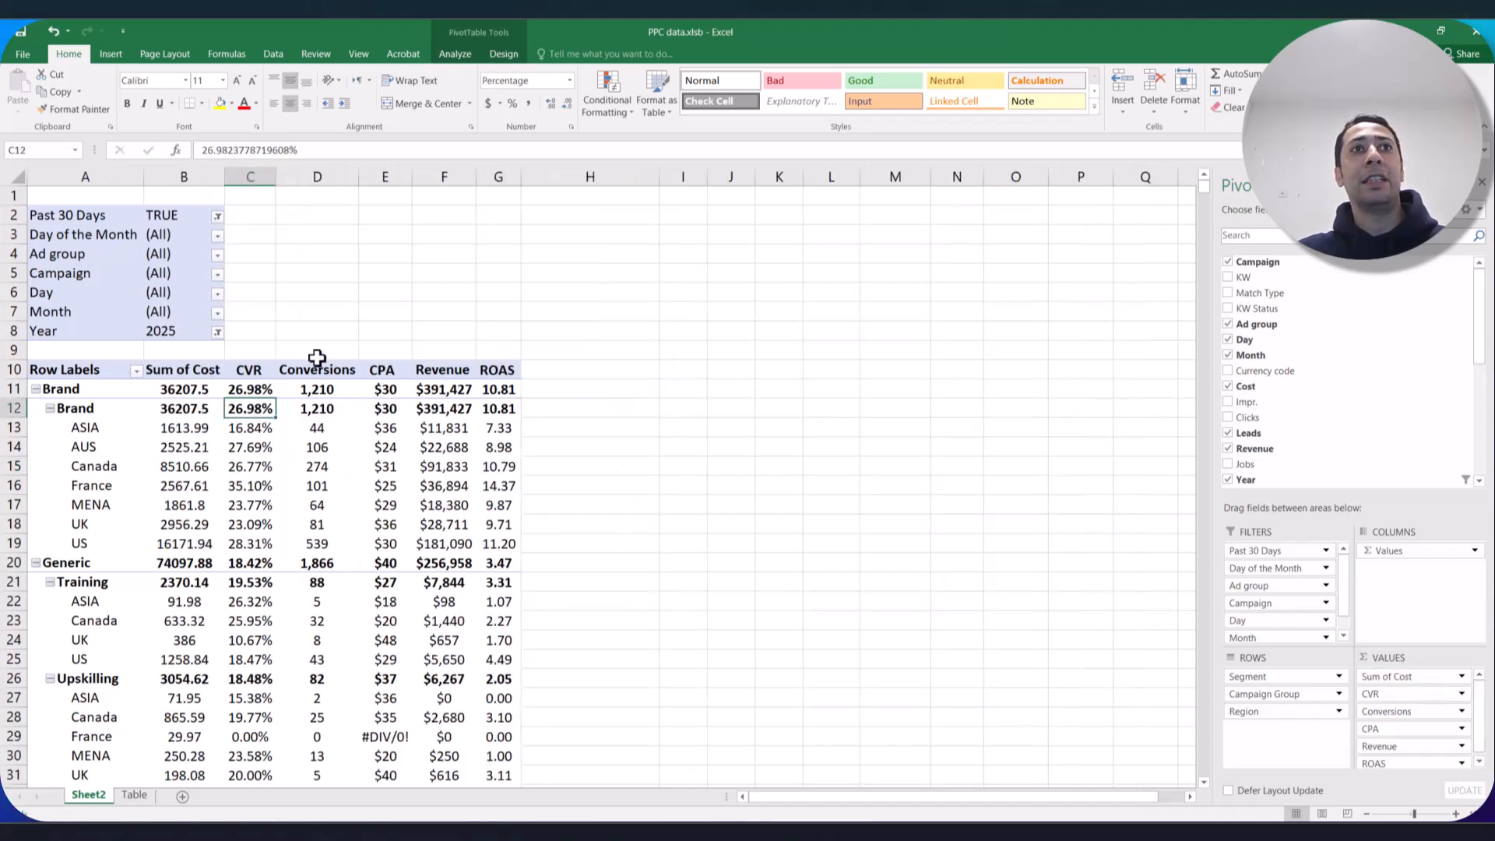
Widen columns B to G of the pivot table to one equal, roomier width.
{"action": "left_click_drag", "start_coordinate": [477, 179], "coordinate": [195, 173]}
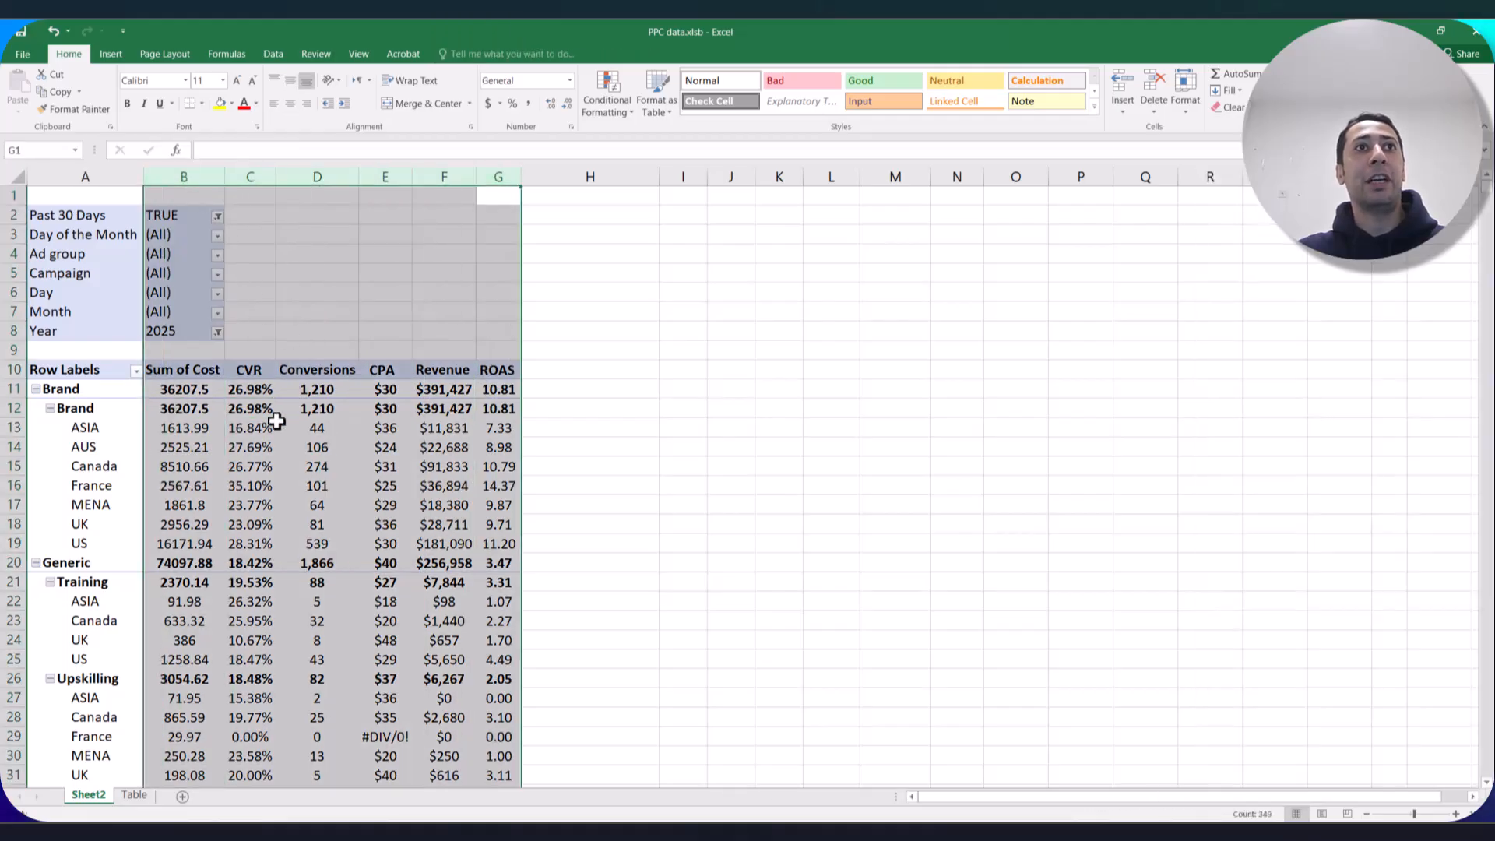
{"action": "mouse_move", "coordinate": [271, 460]}
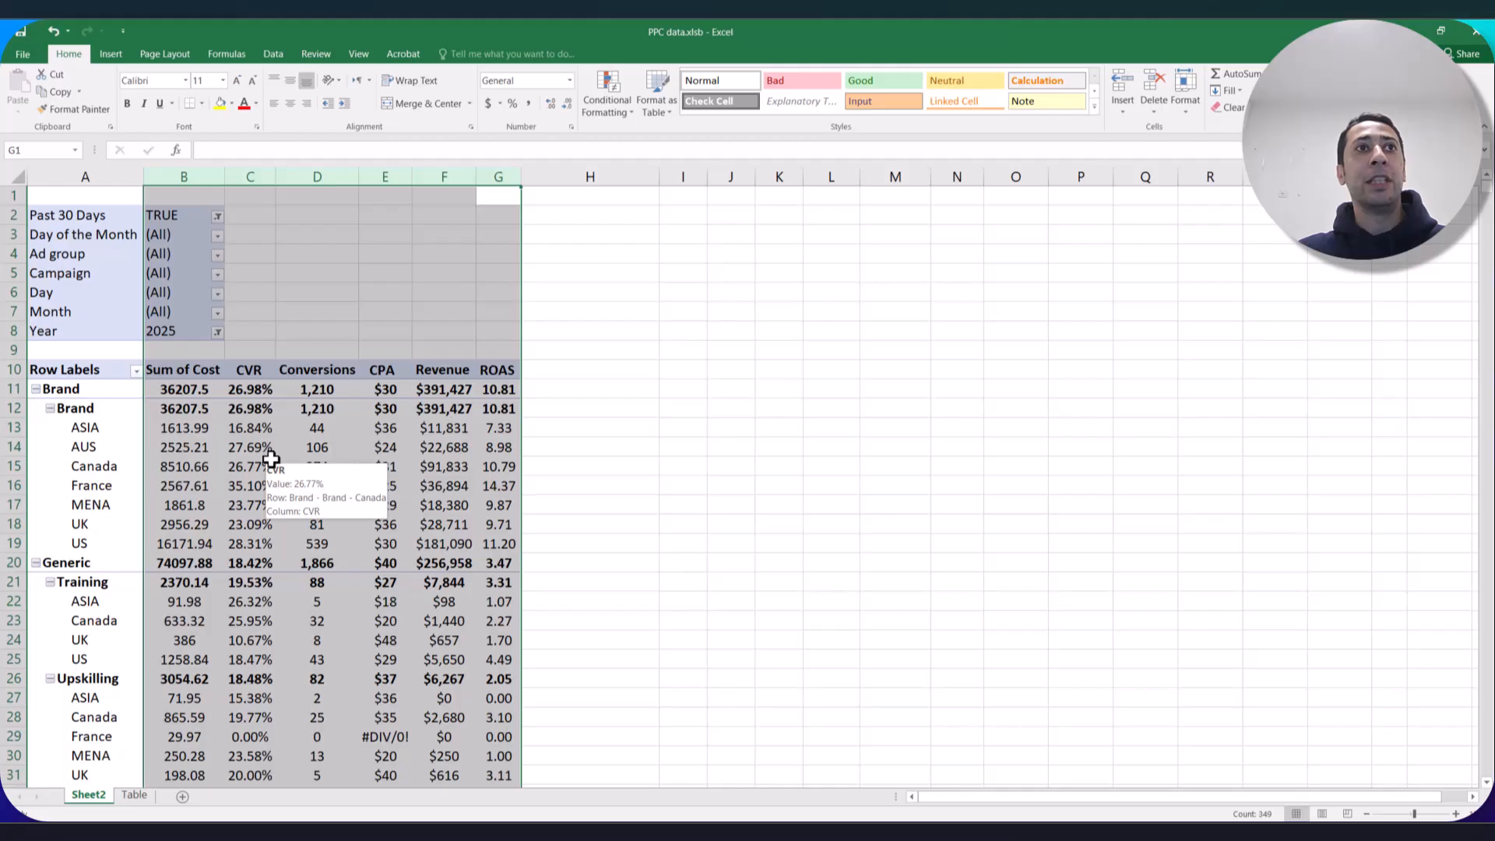
{"action": "left_click", "coordinate": [310, 446]}
{"action": "left_click_drag", "start_coordinate": [220, 179], "coordinate": [465, 168]}
{"action": "left_click", "coordinate": [296, 486]}
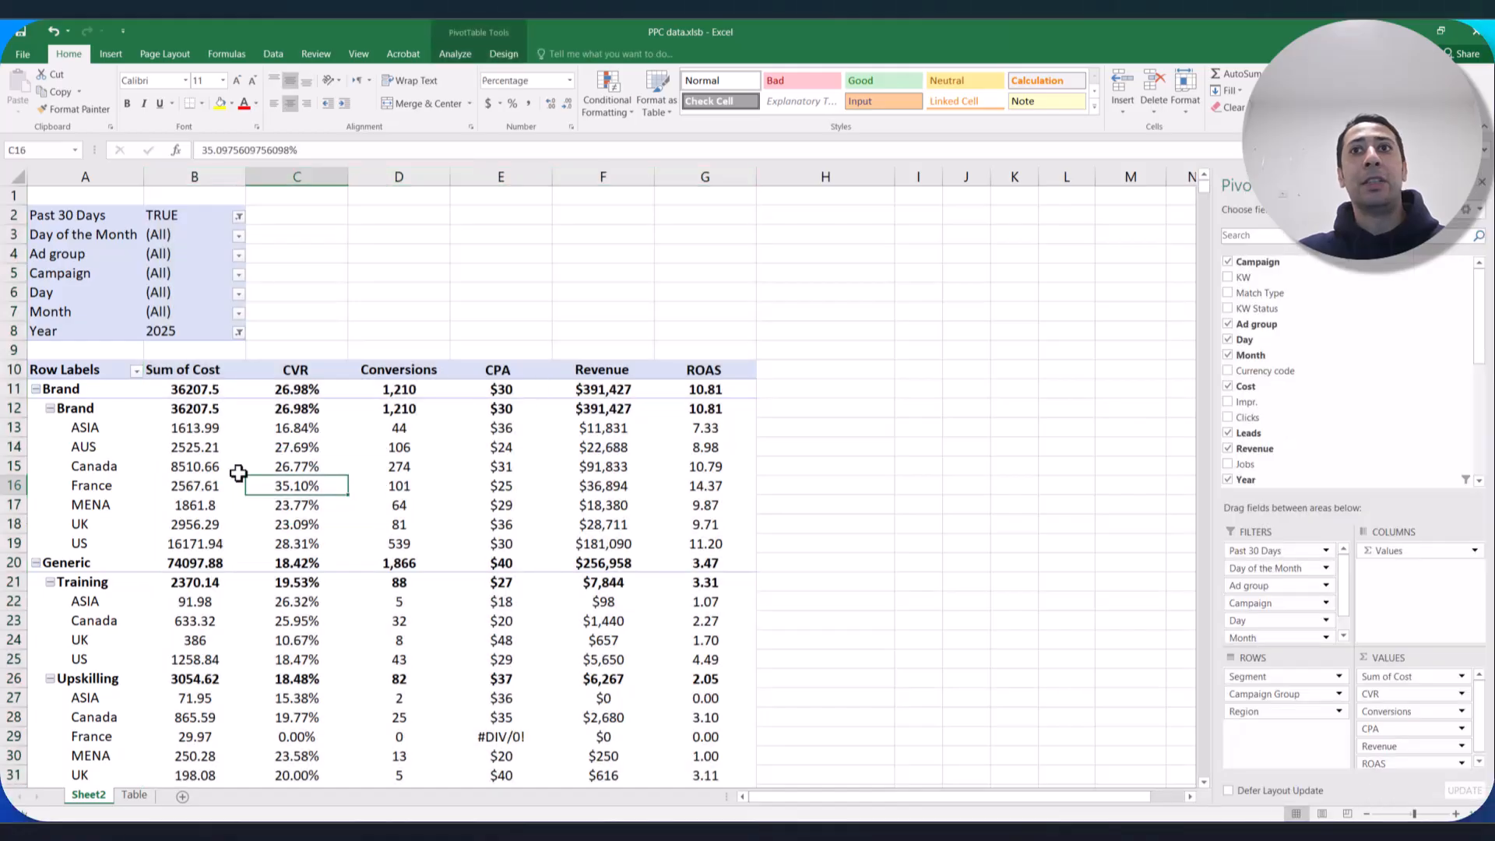
Move Campaign Group from the pivot table's rows to its report filters, between Day of the Month and Ad group.
{"action": "left_click", "coordinate": [1287, 696]}
{"action": "left_click_drag", "start_coordinate": [1287, 701], "coordinate": [1268, 585]}
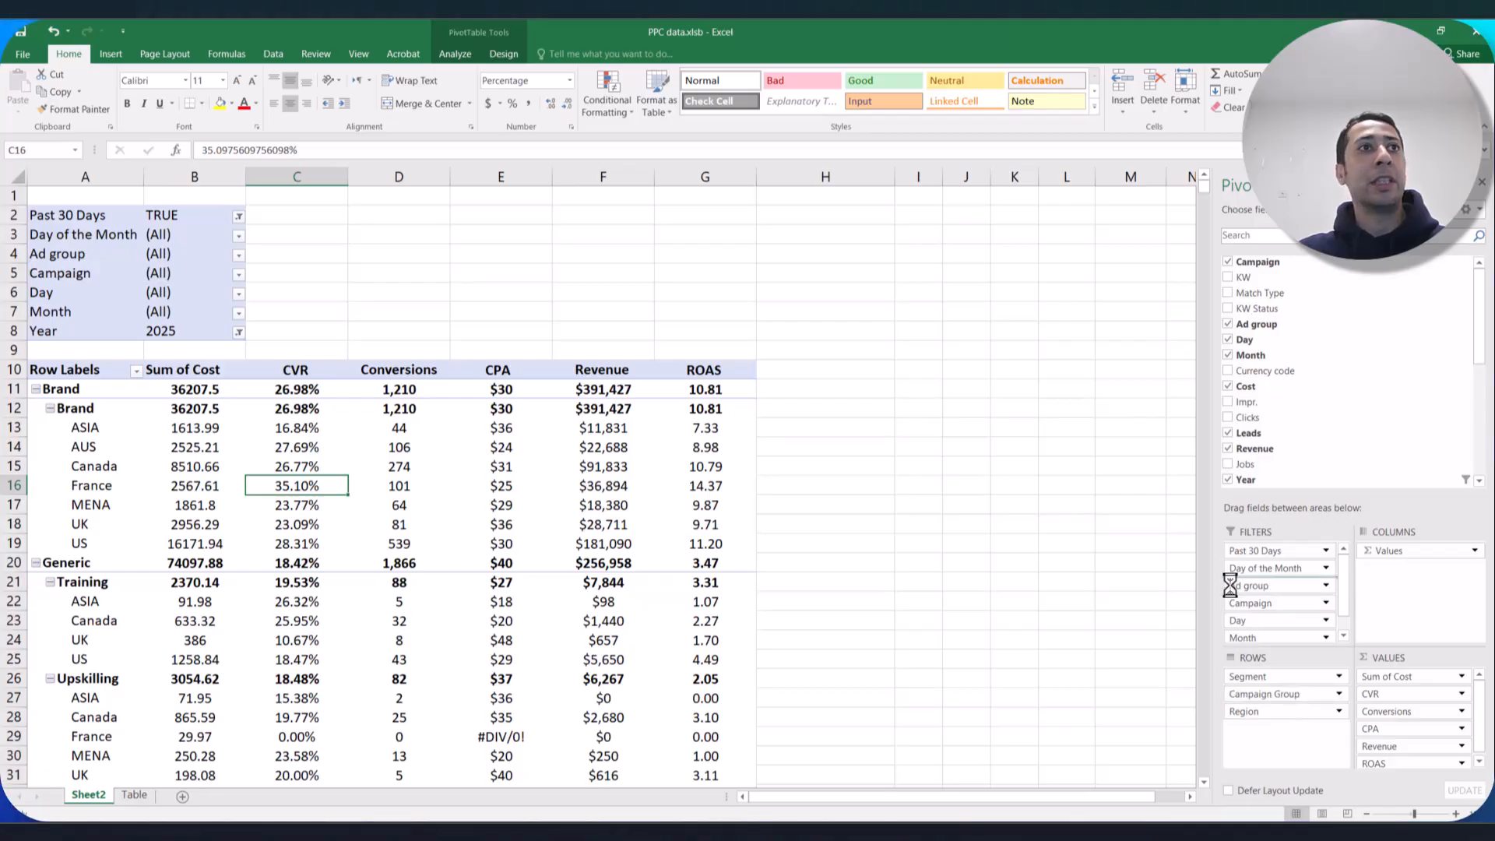
{"action": "left_click_drag", "start_coordinate": [184, 177], "coordinate": [472, 177]}
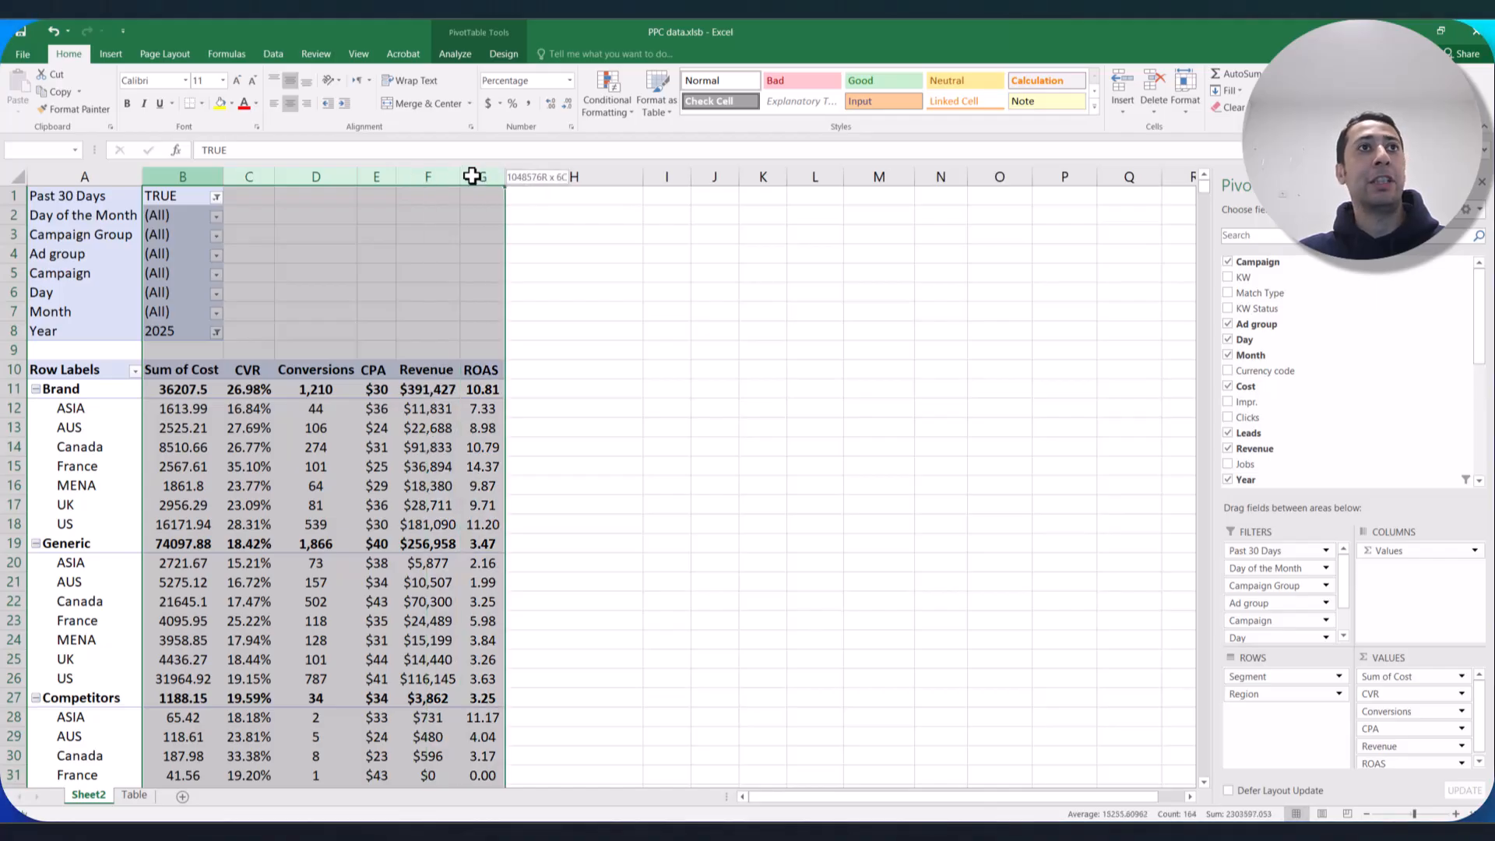
{"action": "left_click", "coordinate": [477, 483]}
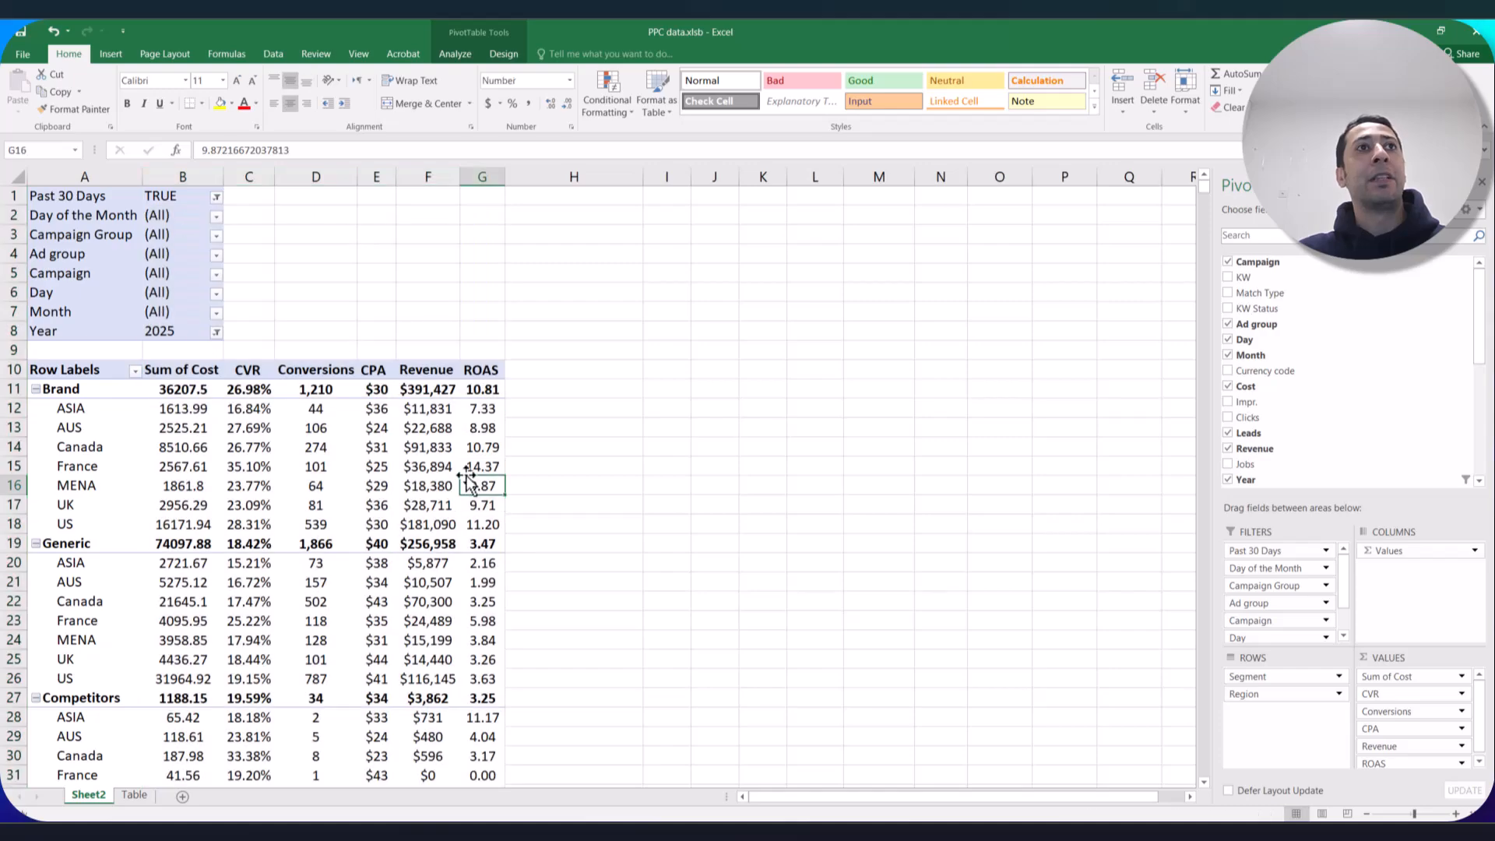
{"action": "left_click", "coordinate": [314, 440]}
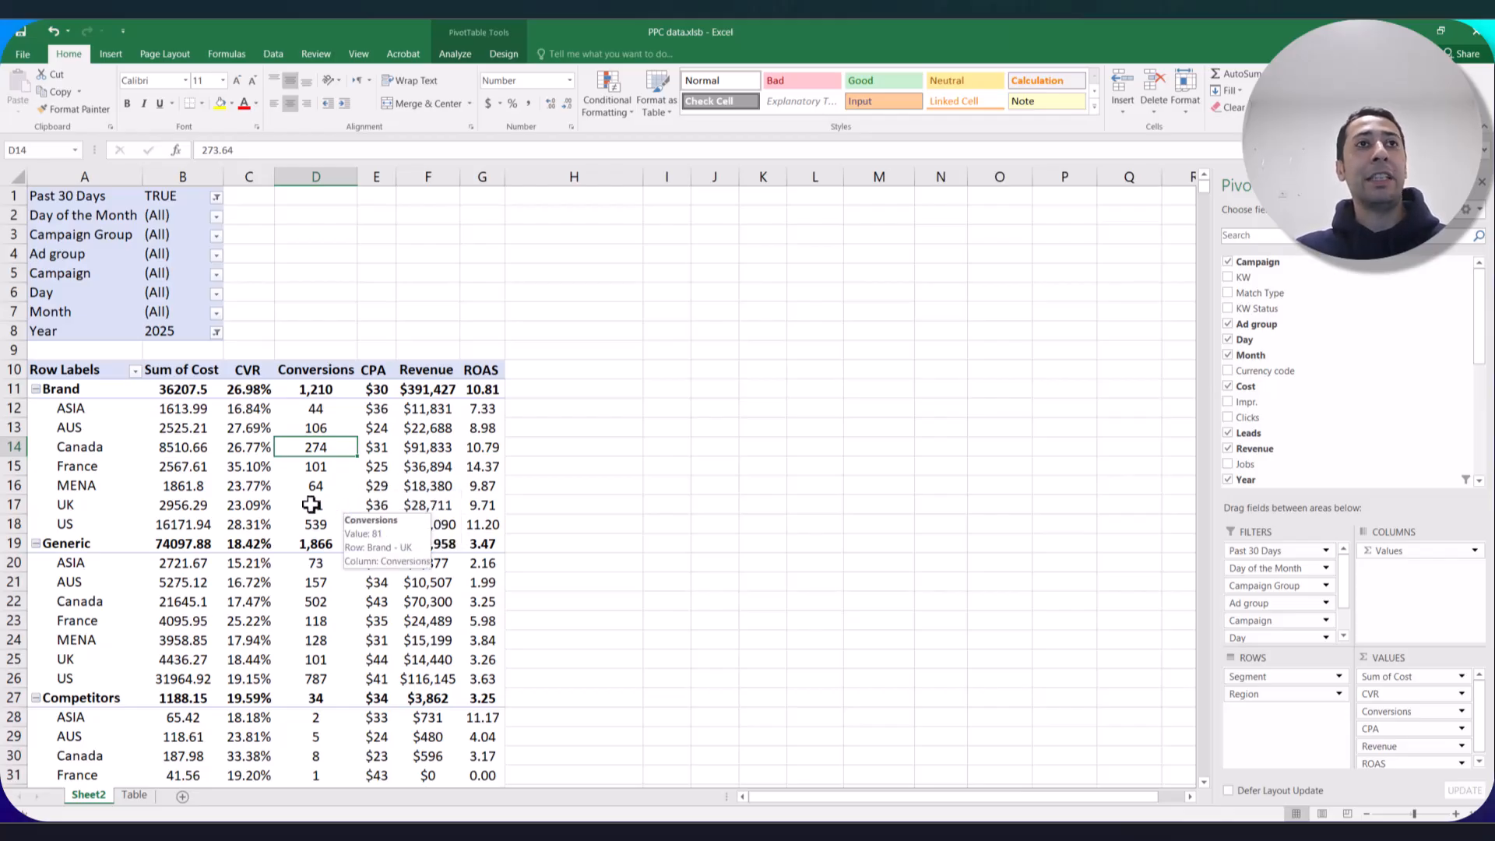
Turn off autofitting column widths on update in the PivotTable options, leaving Preserve cell formatting on update enabled.
{"action": "left_click", "coordinate": [188, 484]}
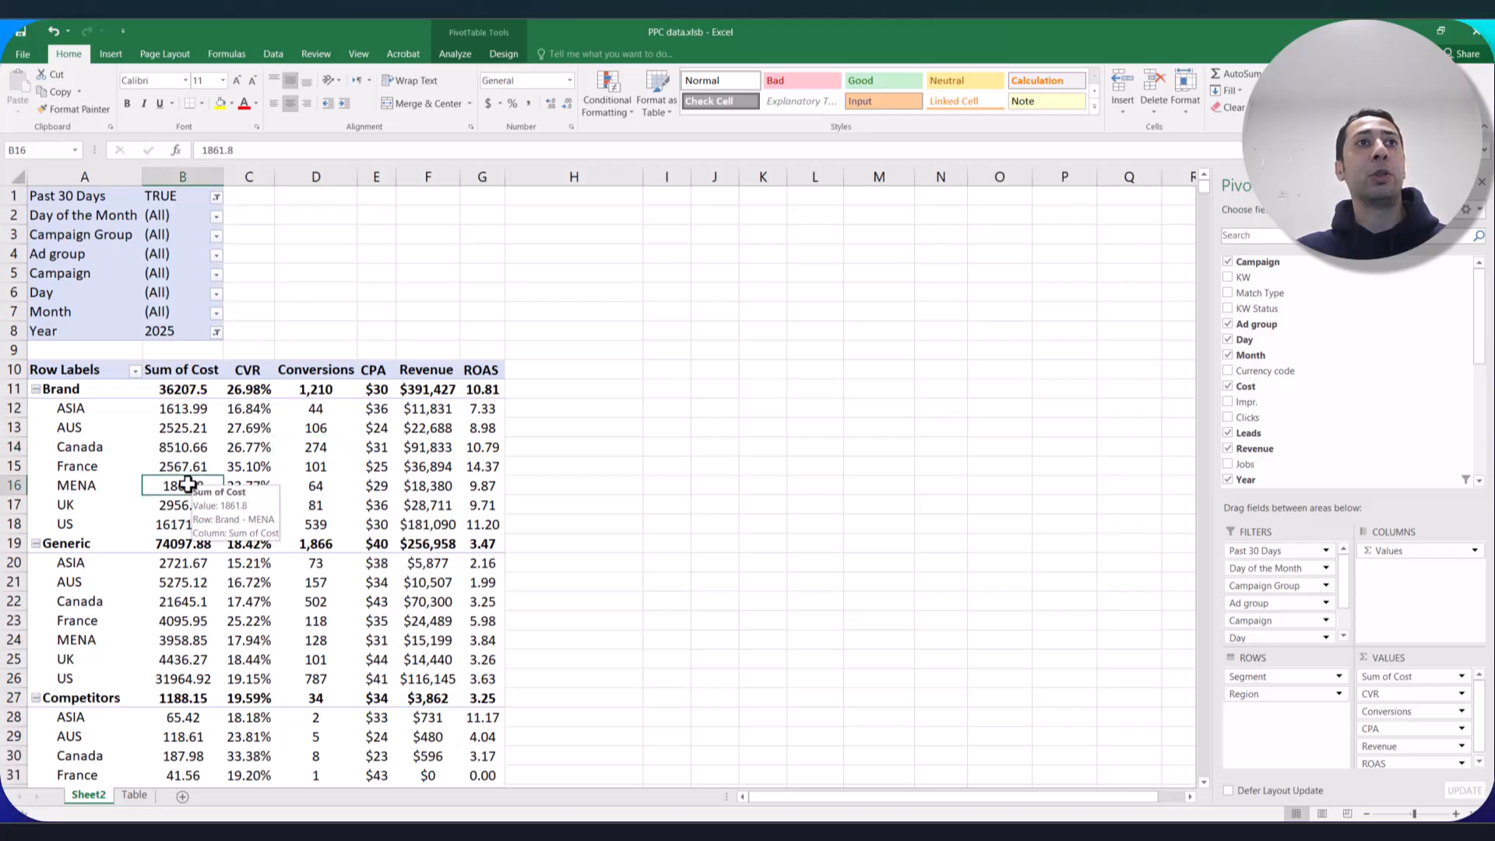
{"action": "right_click", "coordinate": [189, 485]}
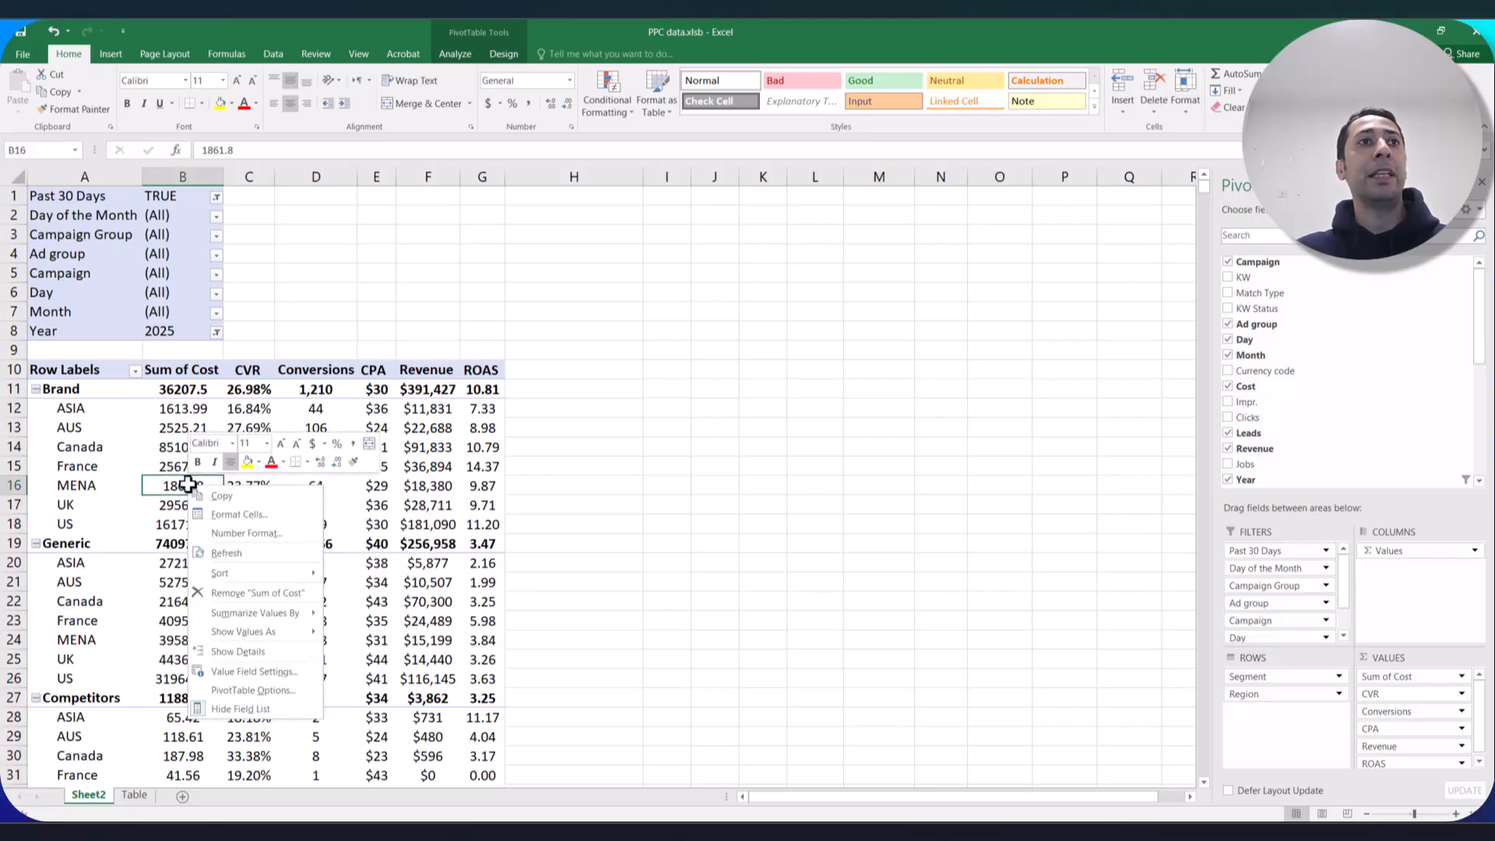
{"action": "left_click", "coordinate": [308, 691]}
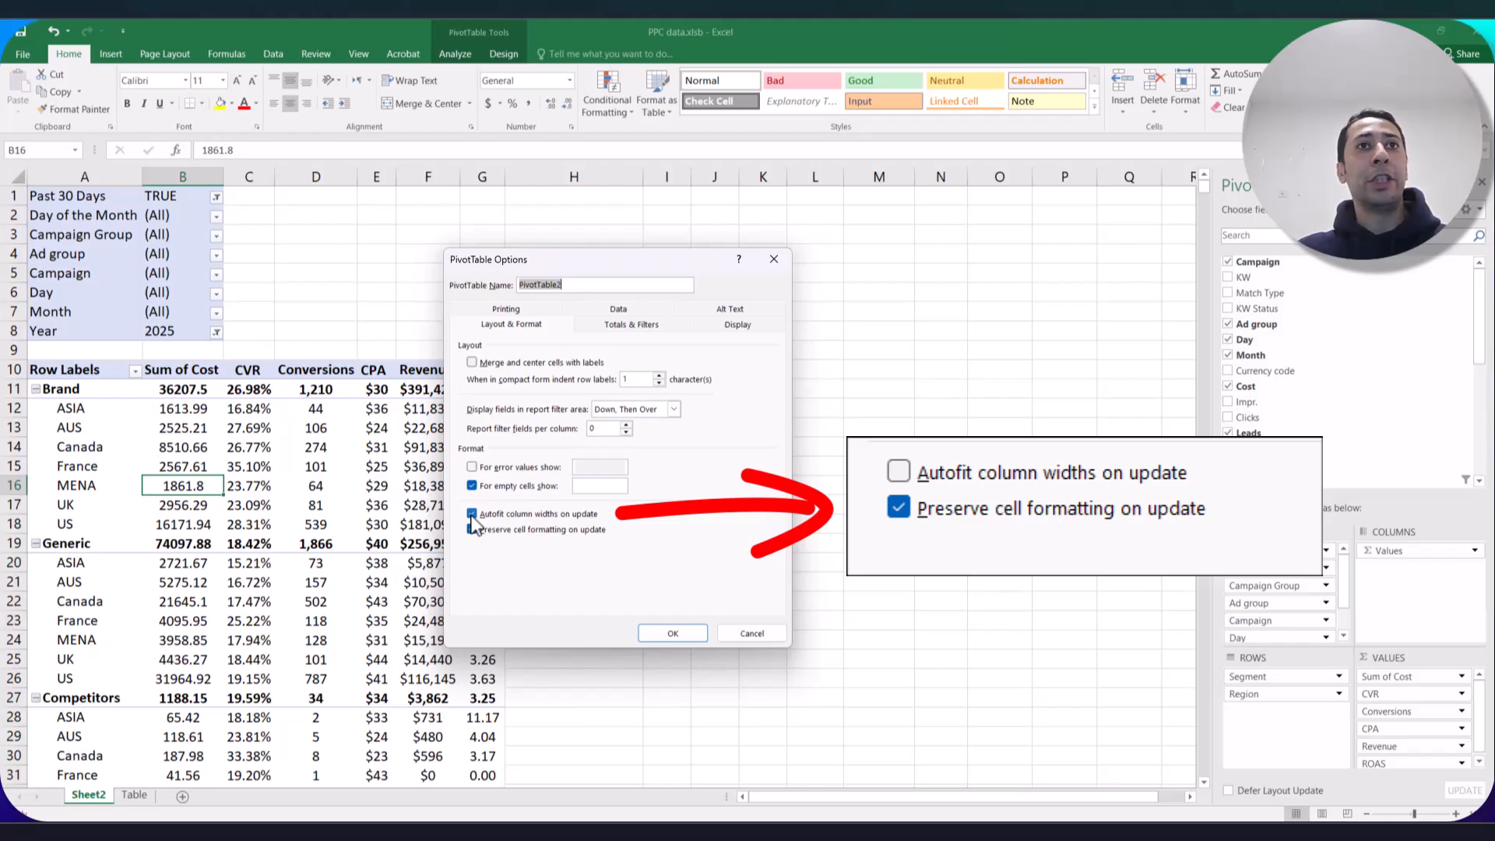
{"action": "left_click", "coordinate": [472, 515]}
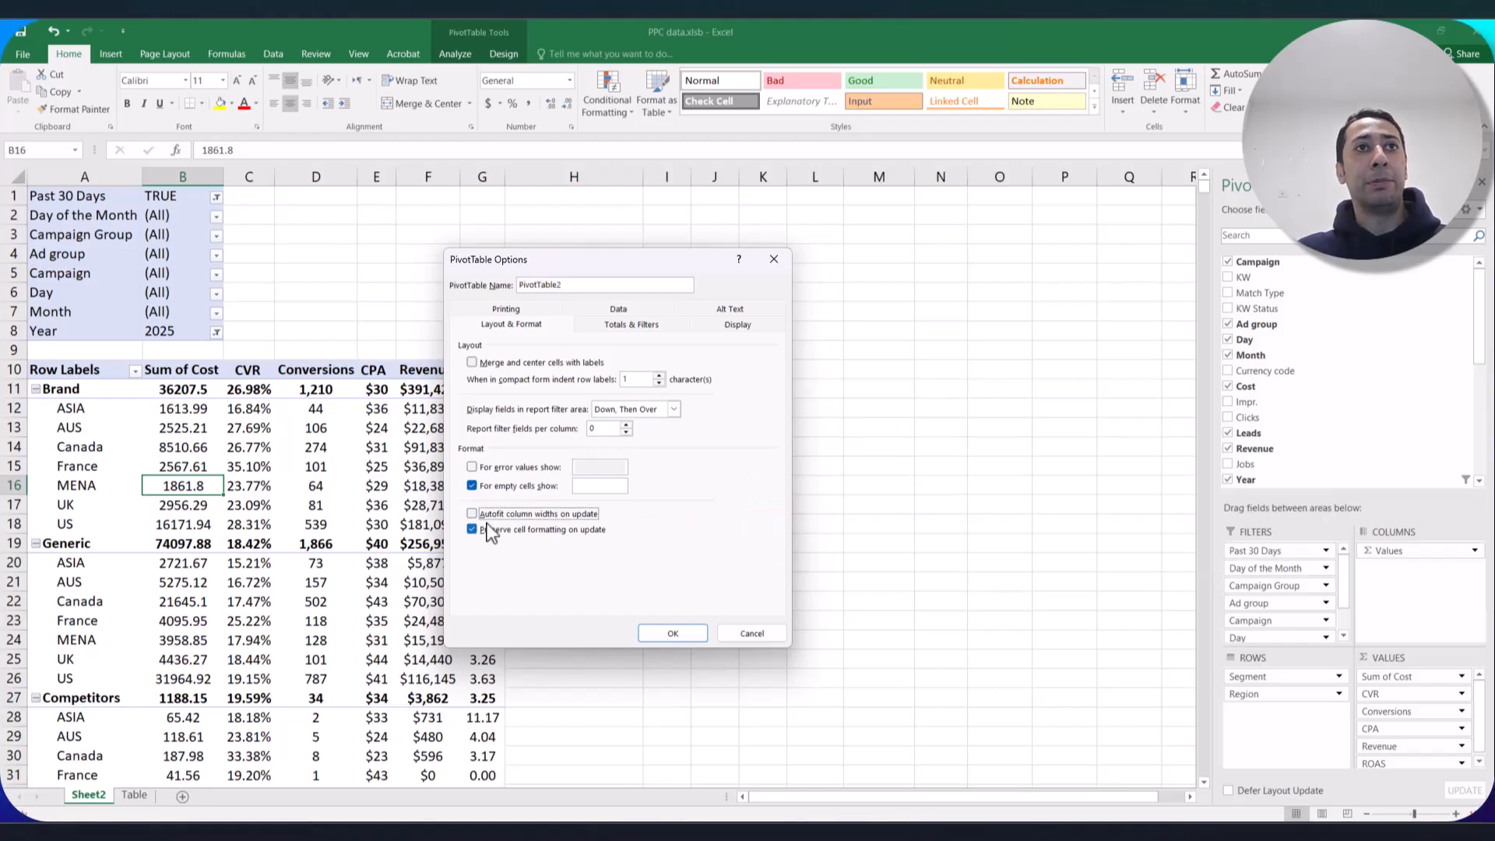
{"action": "left_click", "coordinate": [684, 633]}
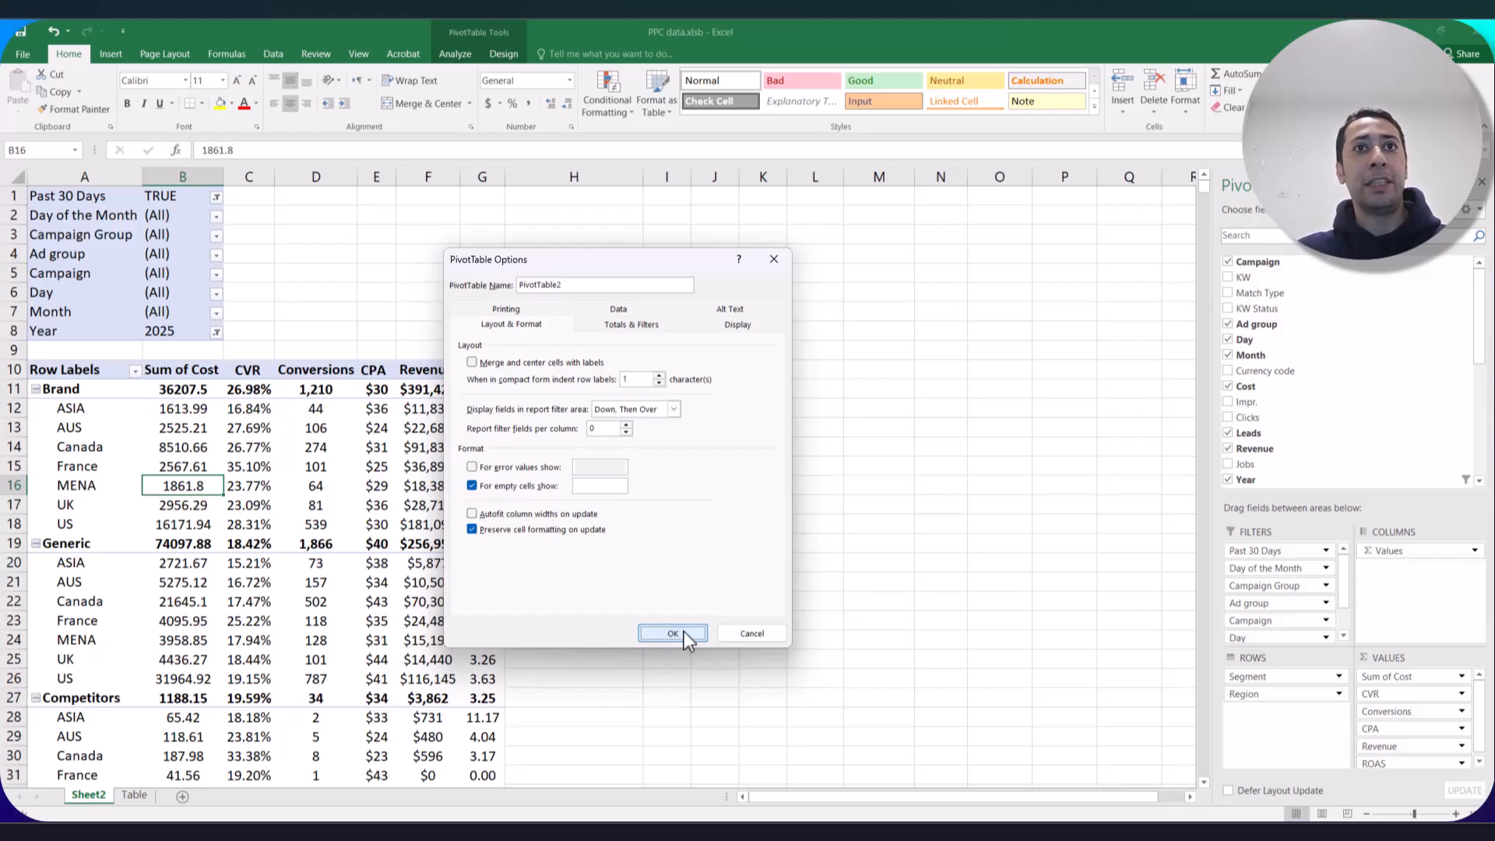
Widen columns B to G equally so the pivot table values are evenly spaced.
{"action": "left_click", "coordinate": [430, 502]}
{"action": "left_click_drag", "start_coordinate": [185, 180], "coordinate": [508, 171]}
{"action": "left_click", "coordinate": [522, 505]}
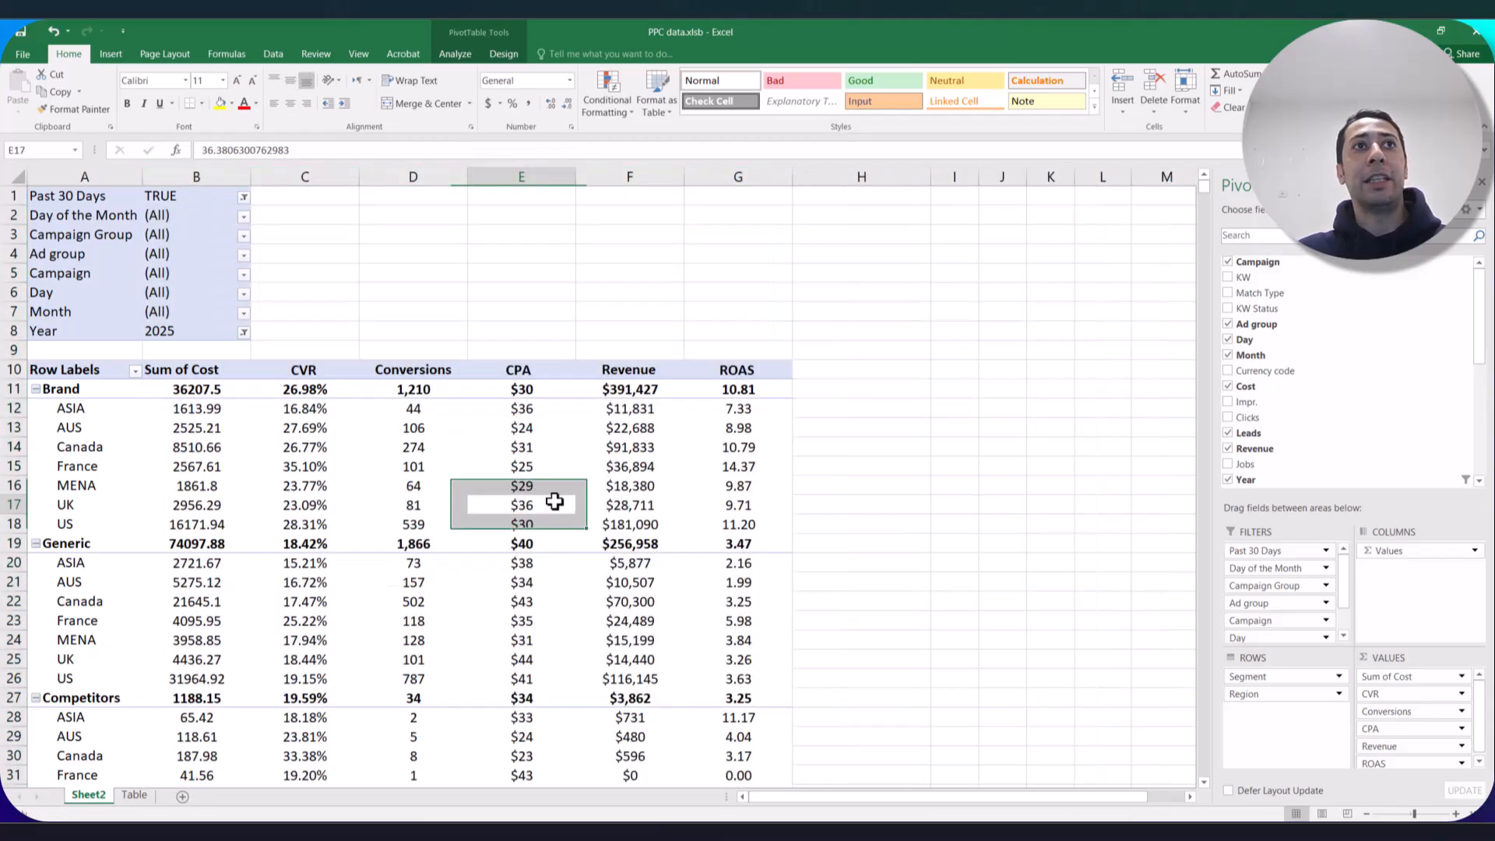
Replace the Sum of Cost value with Clicks and move Campaign Group back to the rows between Segment and Region.
{"action": "left_click", "coordinate": [1403, 679]}
{"action": "left_click_drag", "start_coordinate": [1403, 679], "coordinate": [1452, 688]}
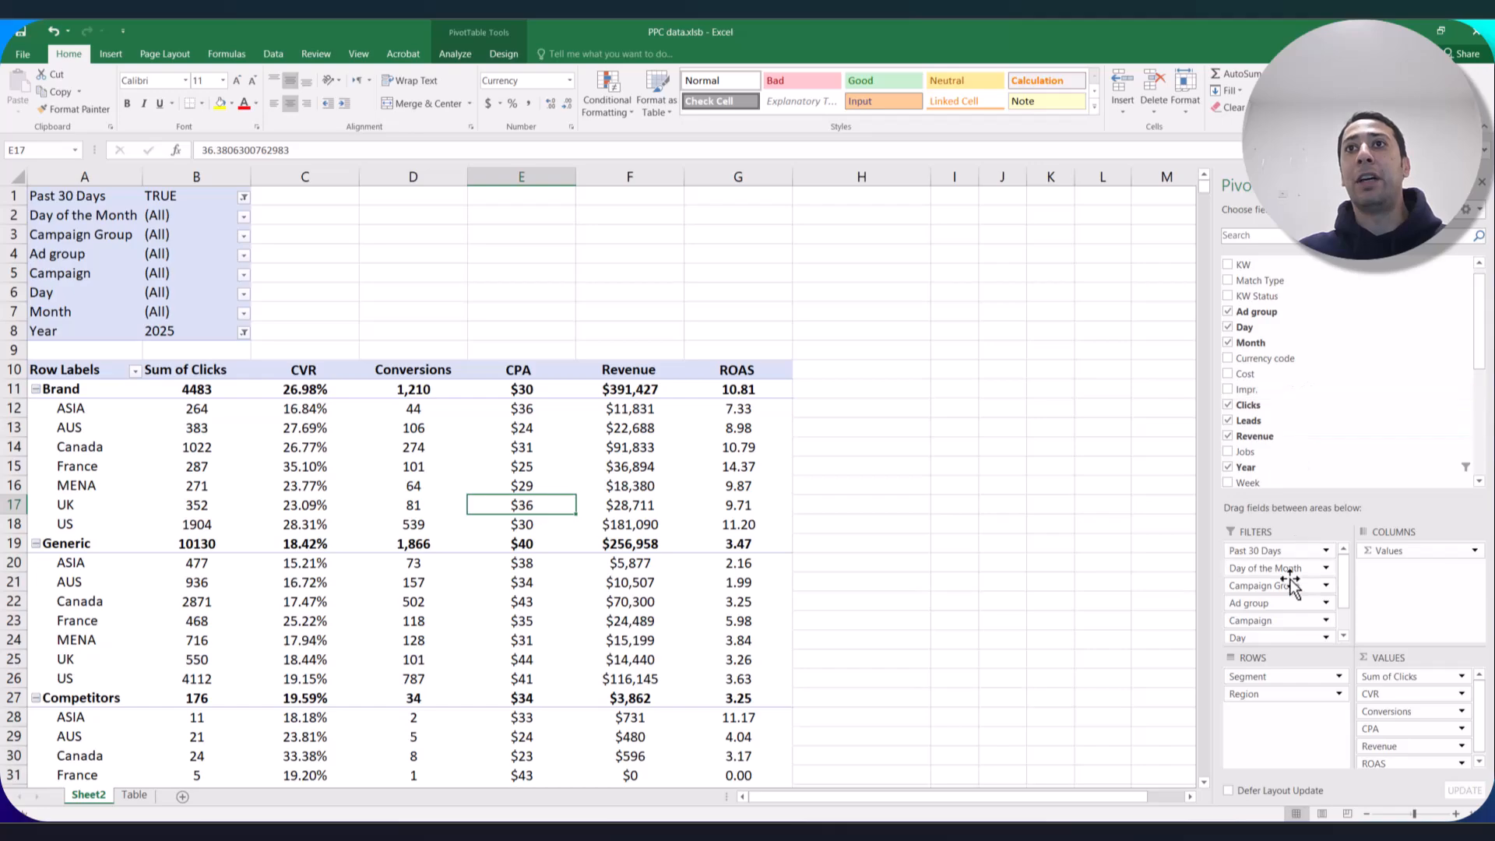
{"action": "left_click_drag", "start_coordinate": [1289, 592], "coordinate": [1322, 686]}
{"action": "left_click", "coordinate": [409, 549]}
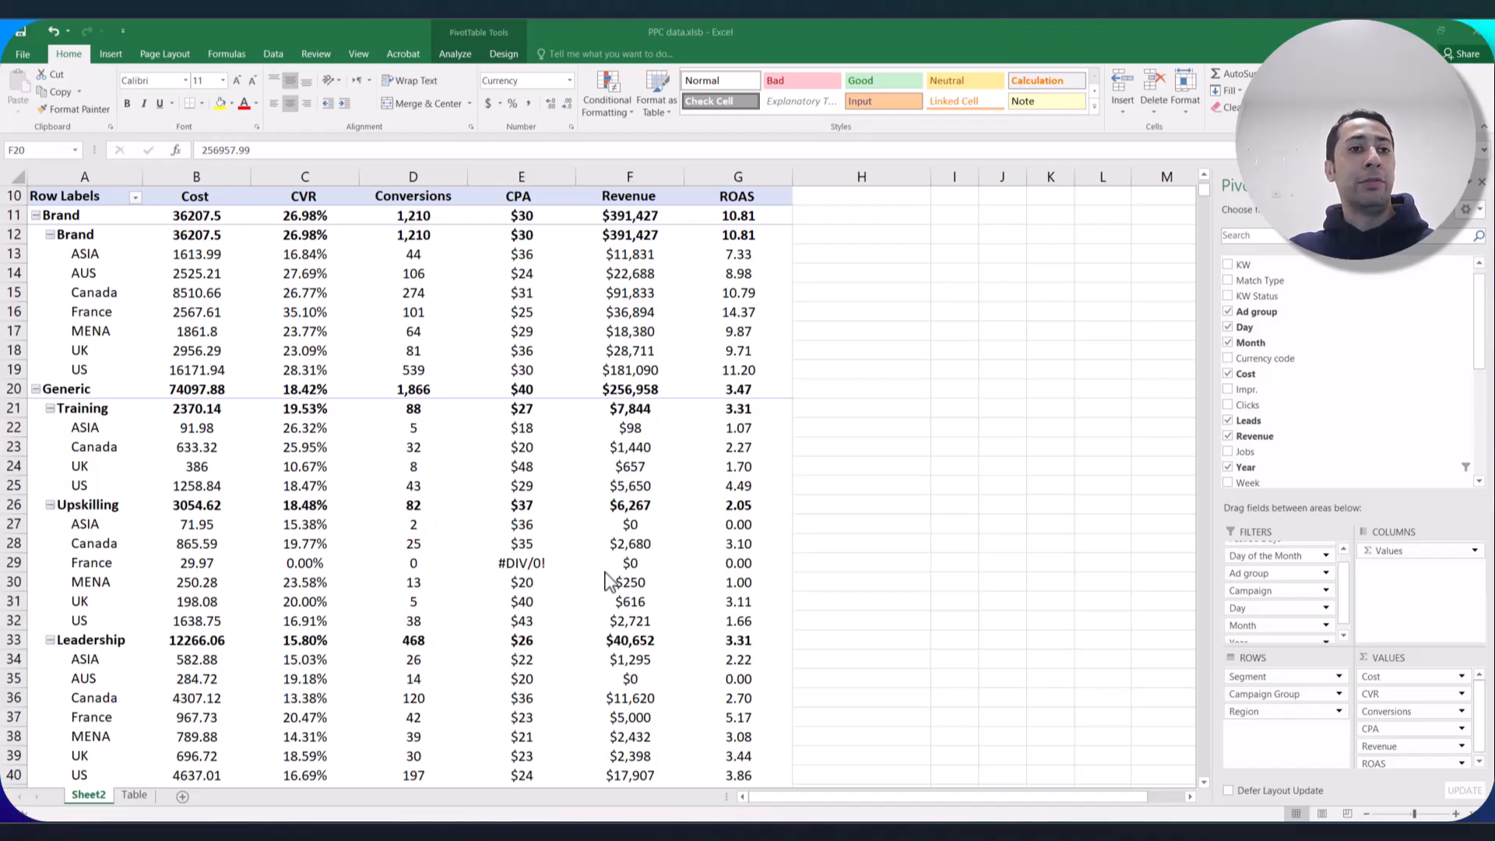
Examine the #DIV/0! error in the CPA column for France under Upskilling, comparing it with the row's Cost and Conversions.
{"action": "left_click", "coordinate": [534, 562]}
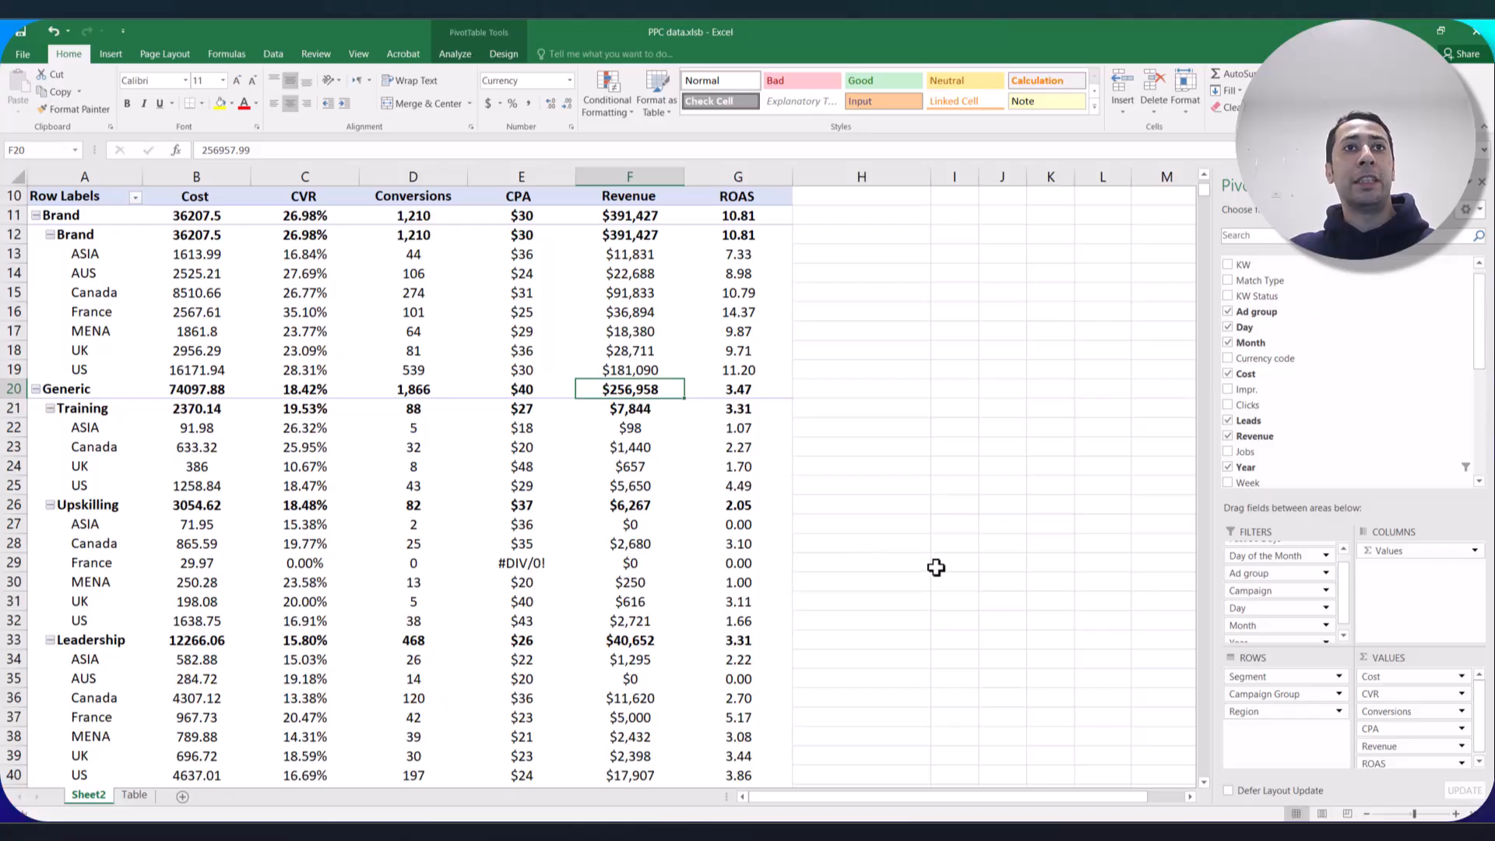
{"action": "left_click", "coordinate": [534, 562]}
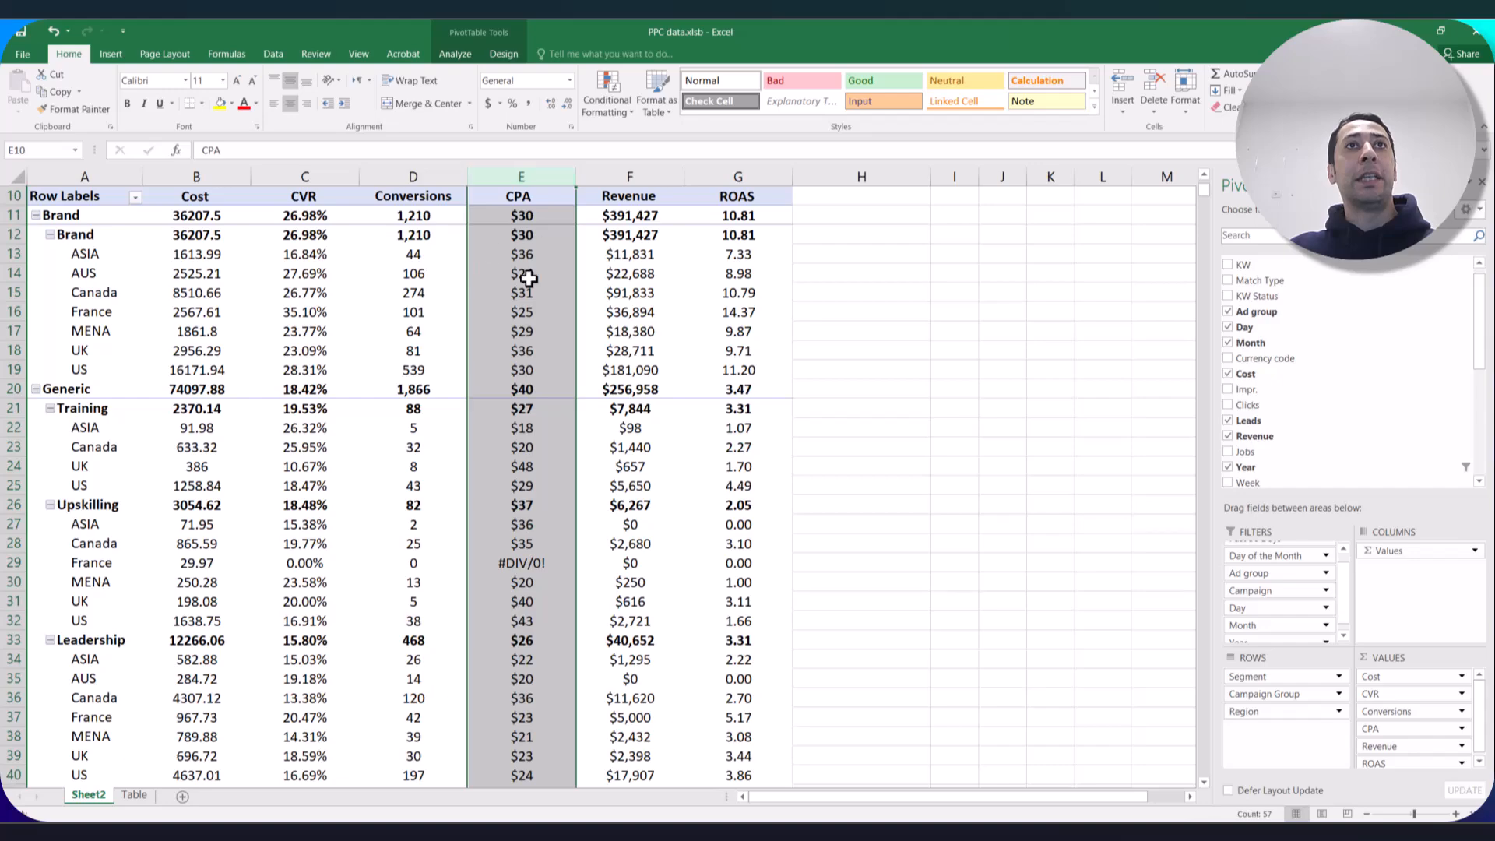
{"action": "scroll", "coordinate": [574, 377], "scroll_direction": "up", "scroll_amount": 1}
{"action": "scroll", "coordinate": [566, 496], "scroll_direction": "down", "scroll_amount": 1}
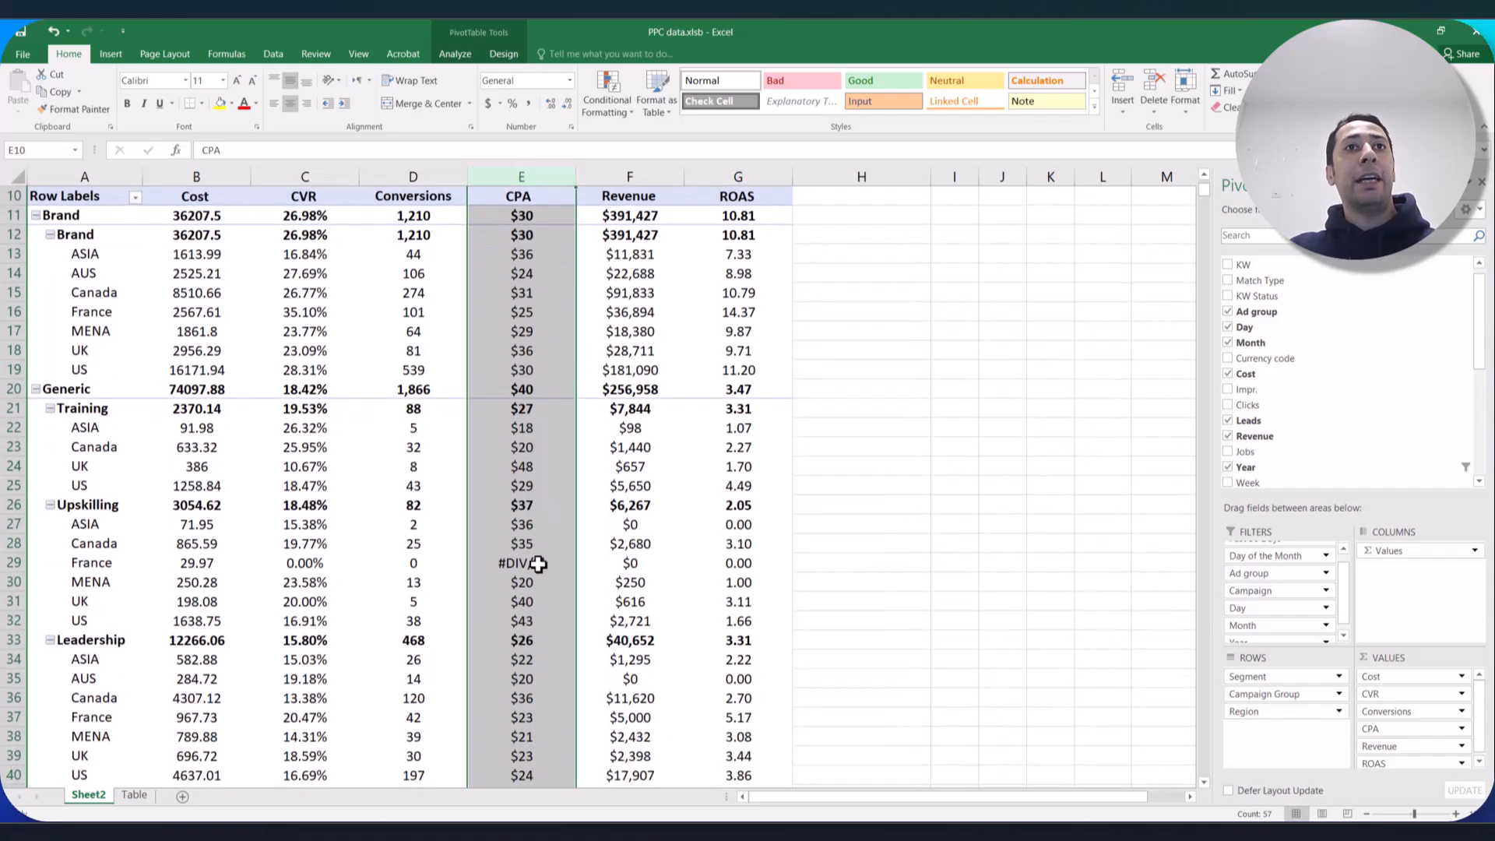
{"action": "left_click", "coordinate": [522, 562]}
{"action": "scroll", "coordinate": [517, 561], "scroll_direction": "up", "scroll_amount": 2}
{"action": "left_click", "coordinate": [509, 171]}
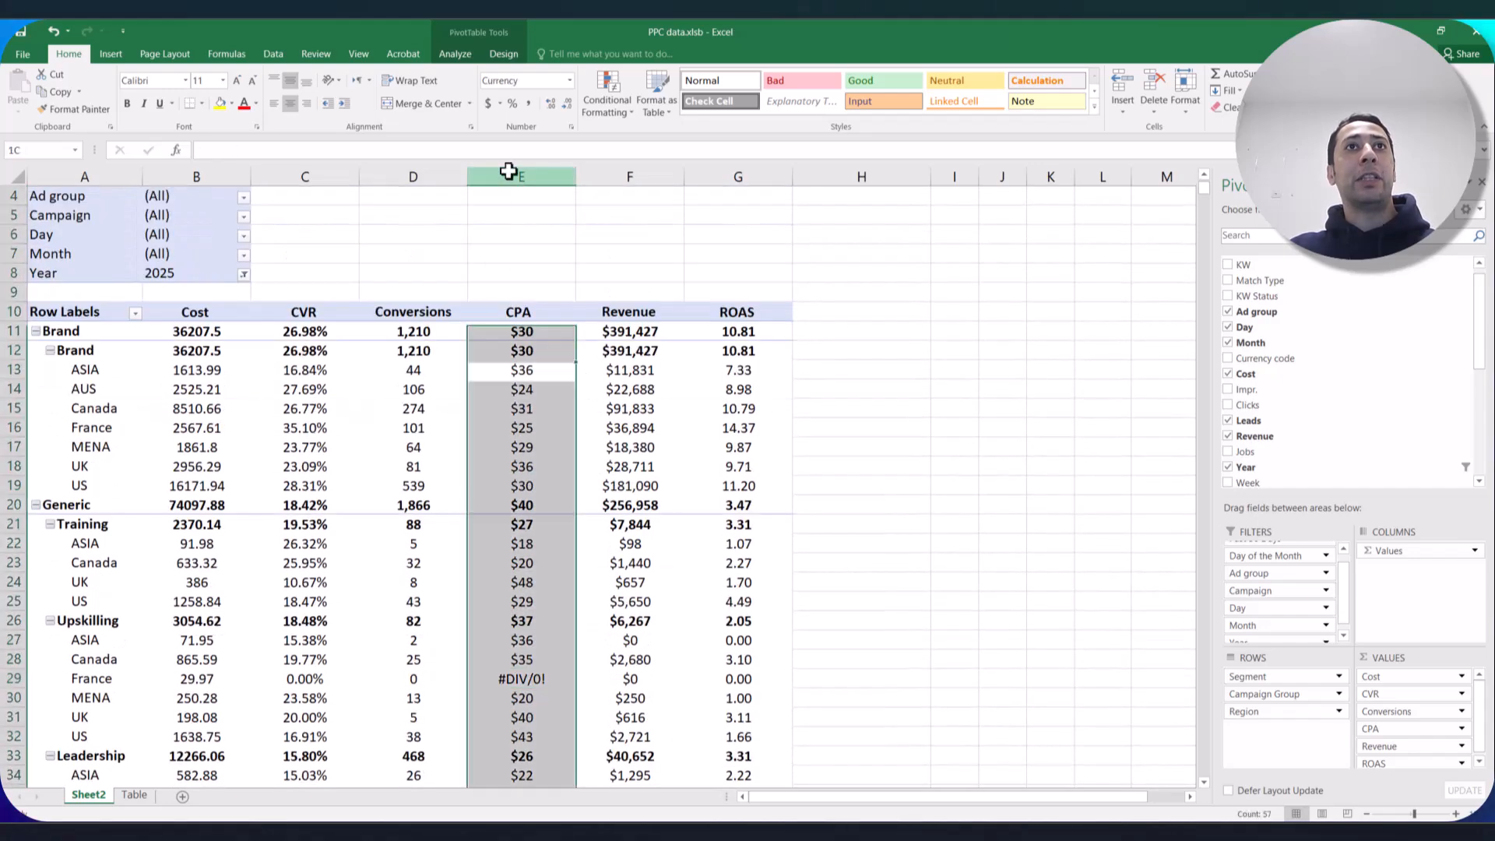
{"action": "left_click", "coordinate": [532, 312]}
{"action": "left_click", "coordinate": [205, 312]}
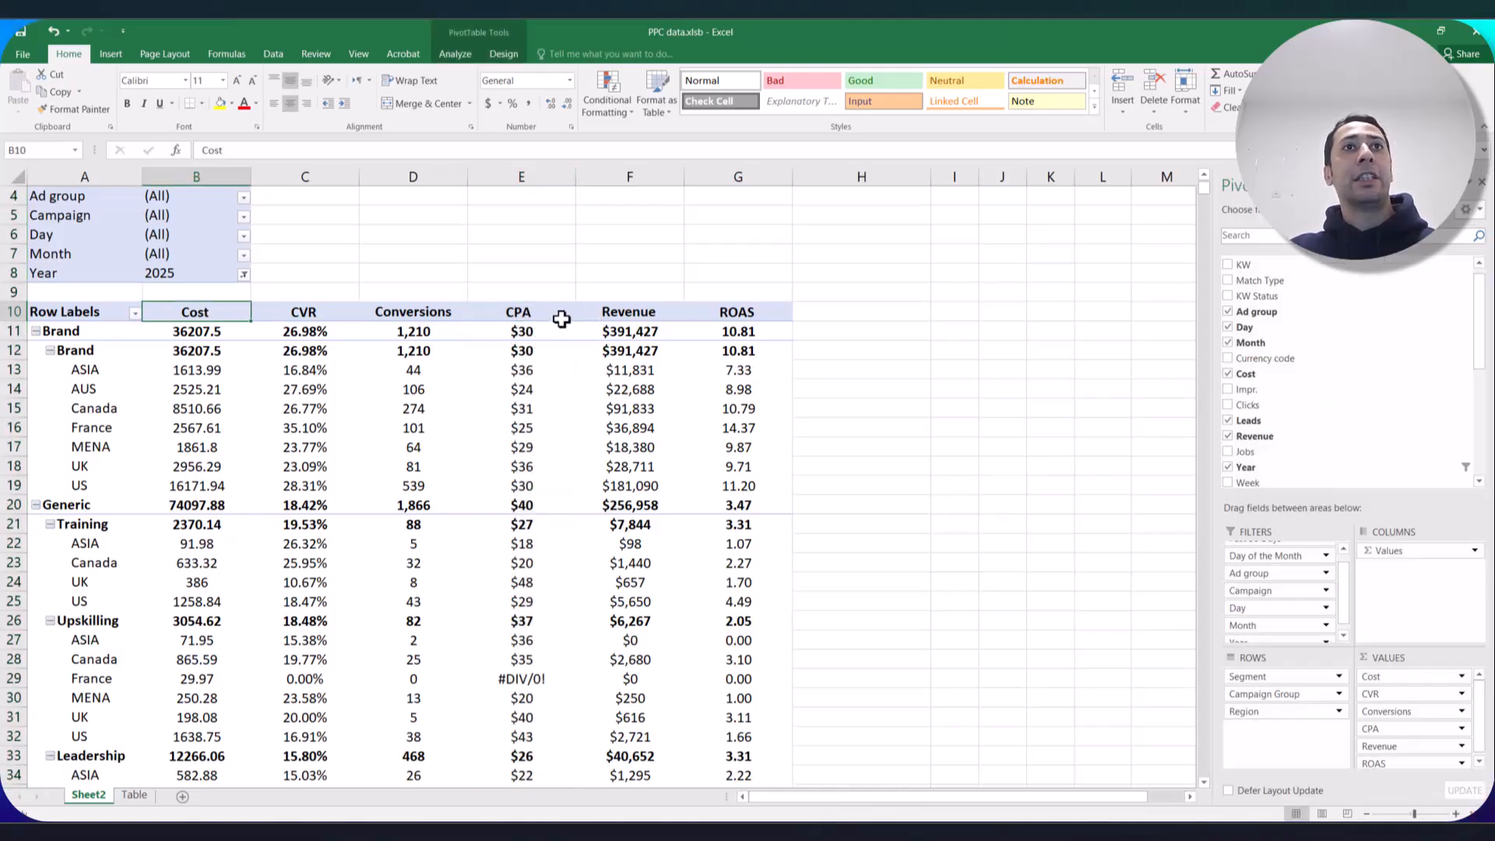
{"action": "left_click", "coordinate": [438, 311]}
{"action": "left_click", "coordinate": [530, 315]}
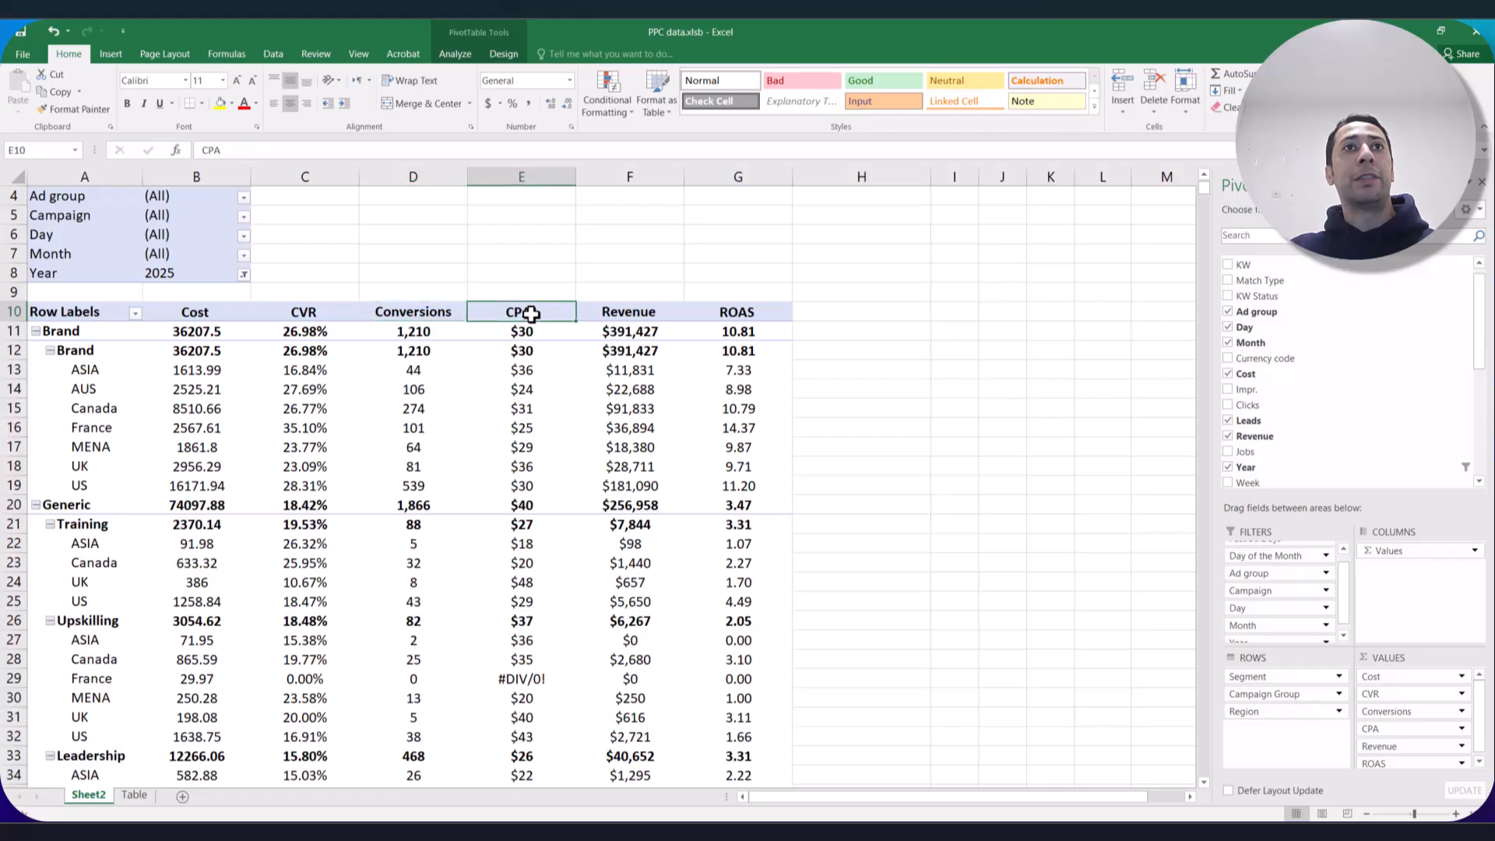
{"action": "scroll", "coordinate": [545, 358], "scroll_direction": "down", "scroll_amount": 2}
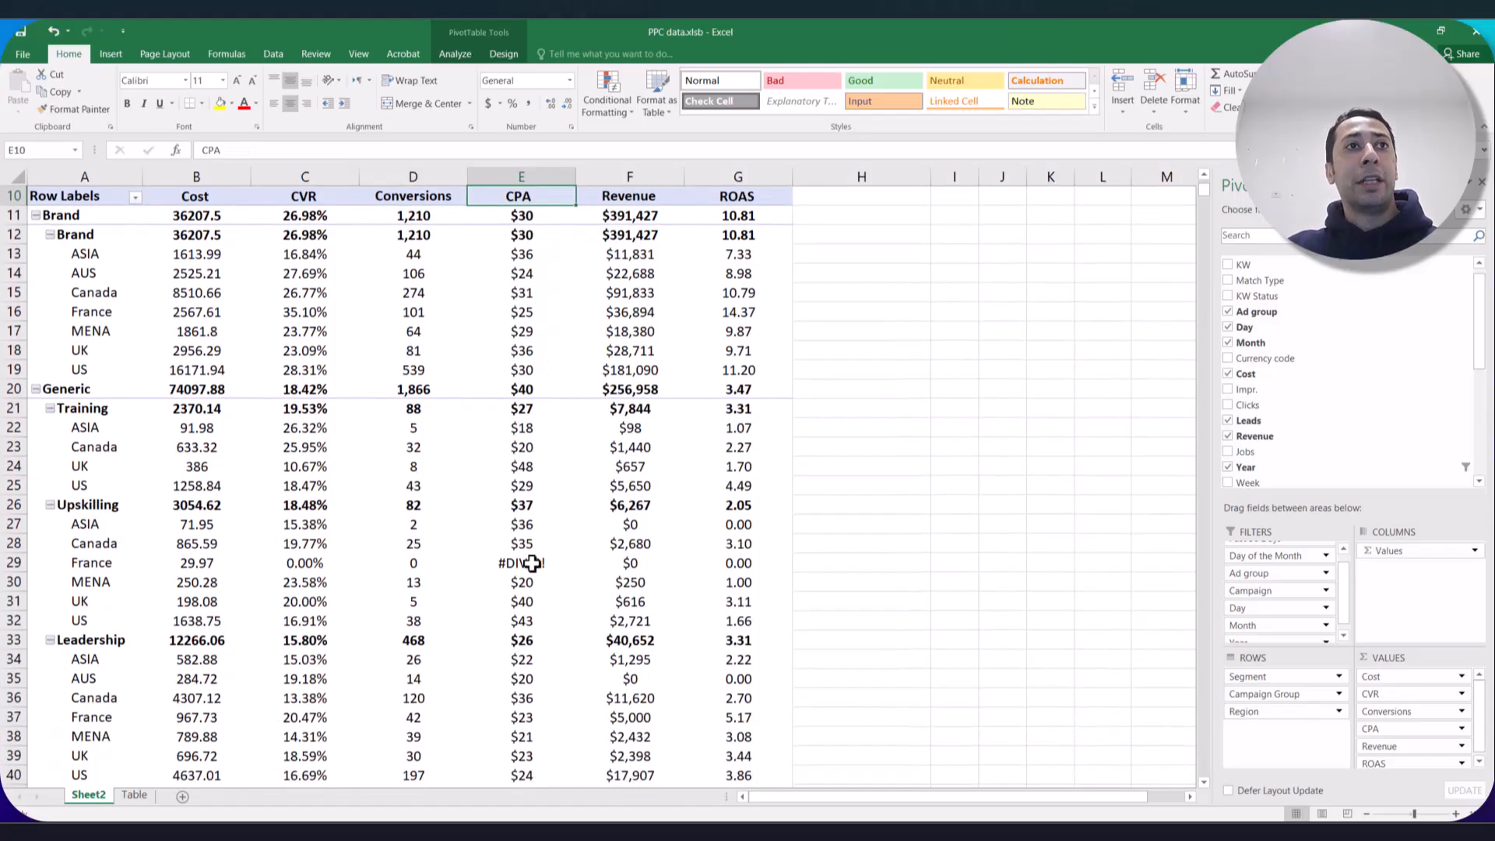
{"action": "left_click", "coordinate": [537, 563]}
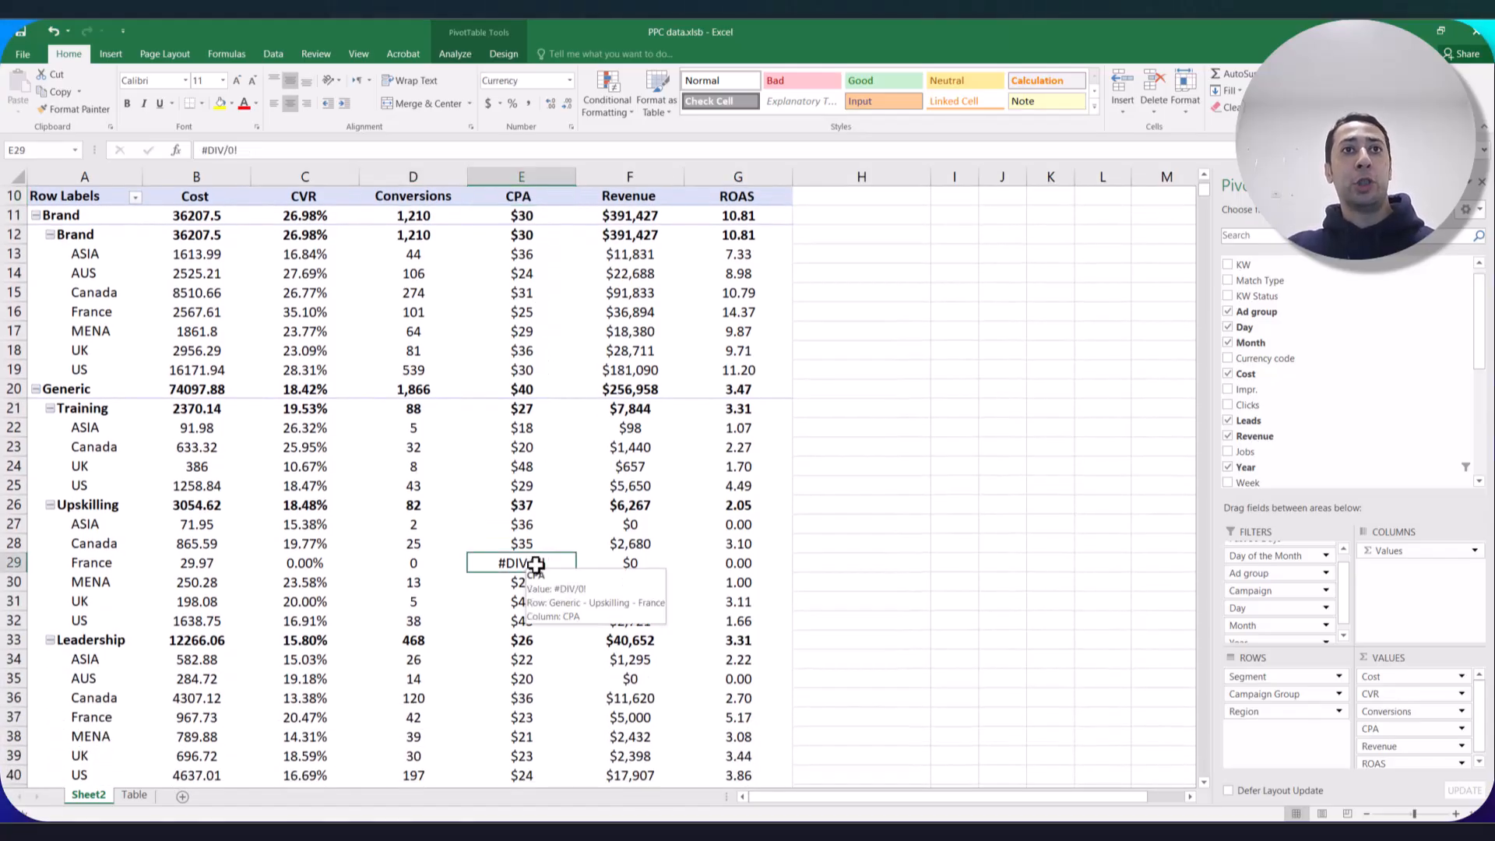
{"action": "left_click", "coordinate": [8, 563]}
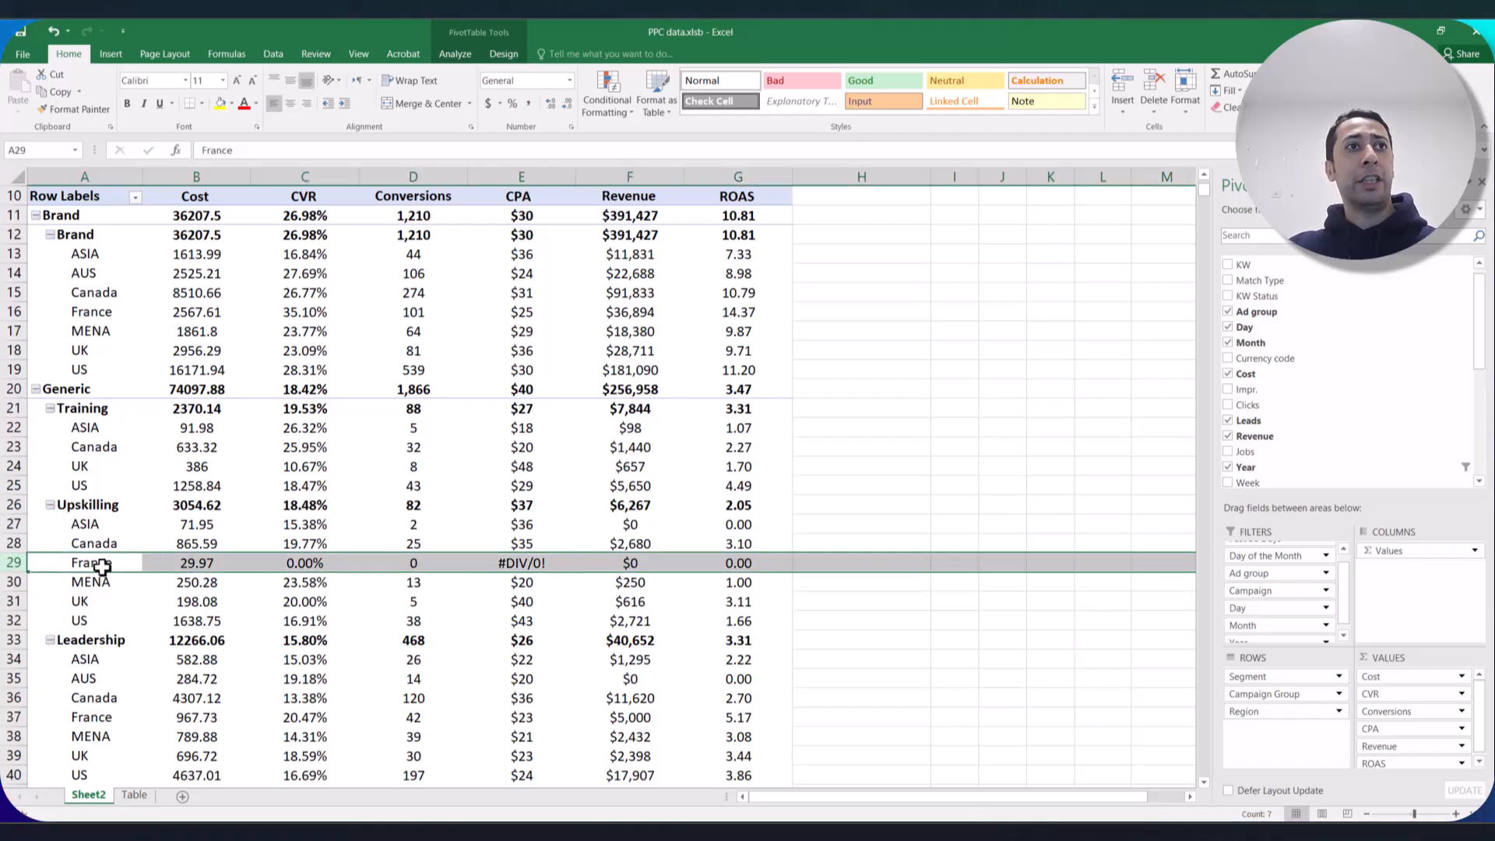
{"action": "left_click", "coordinate": [431, 563]}
{"action": "left_click", "coordinate": [523, 556]}
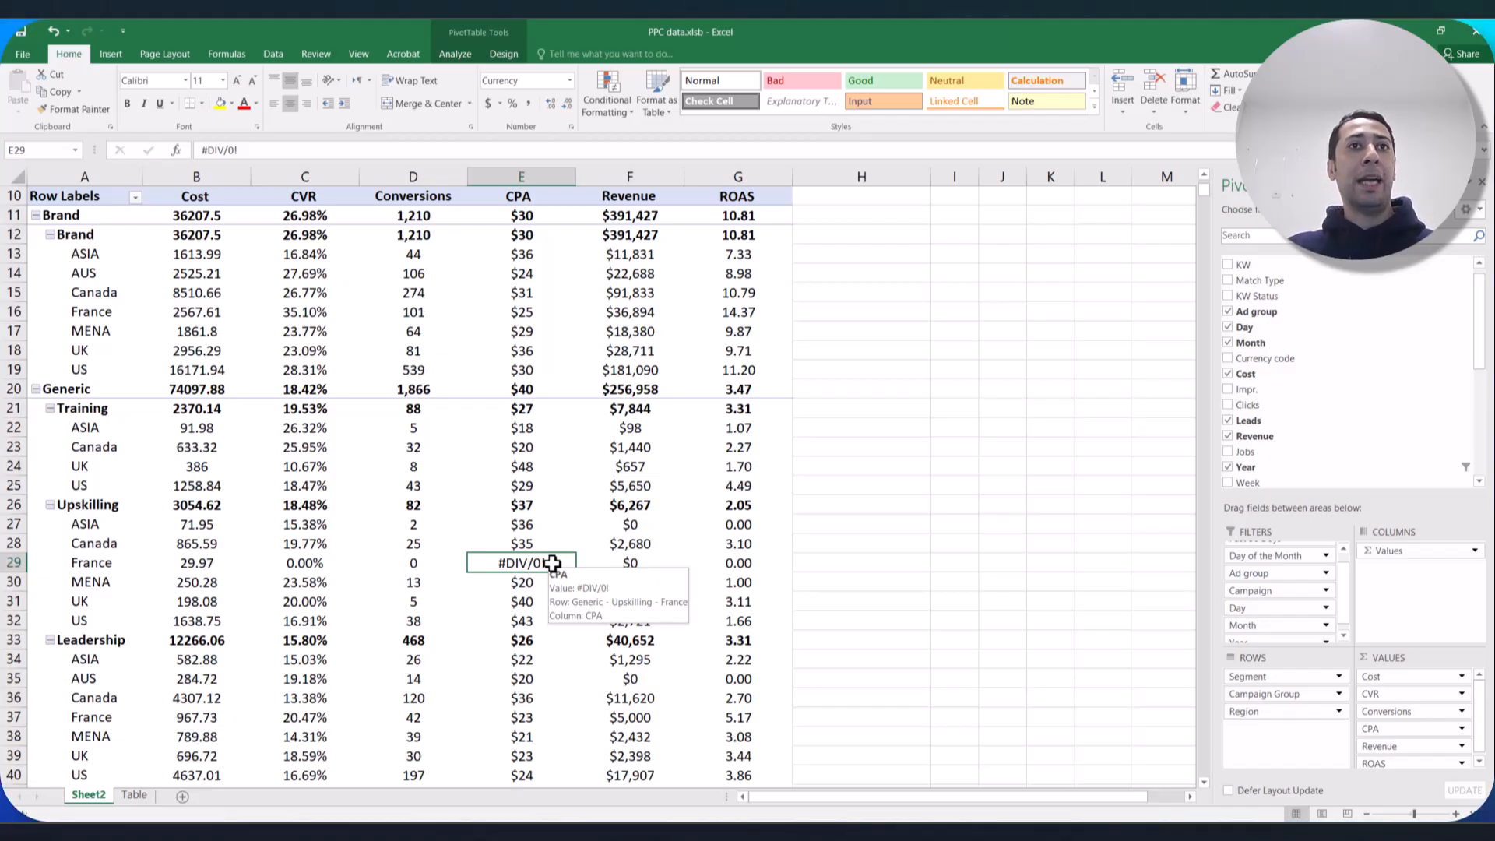
Set the PivotTable options to show blanks for error values, and check the France CPA cell under Upskilling.
{"action": "right_click", "coordinate": [527, 488]}
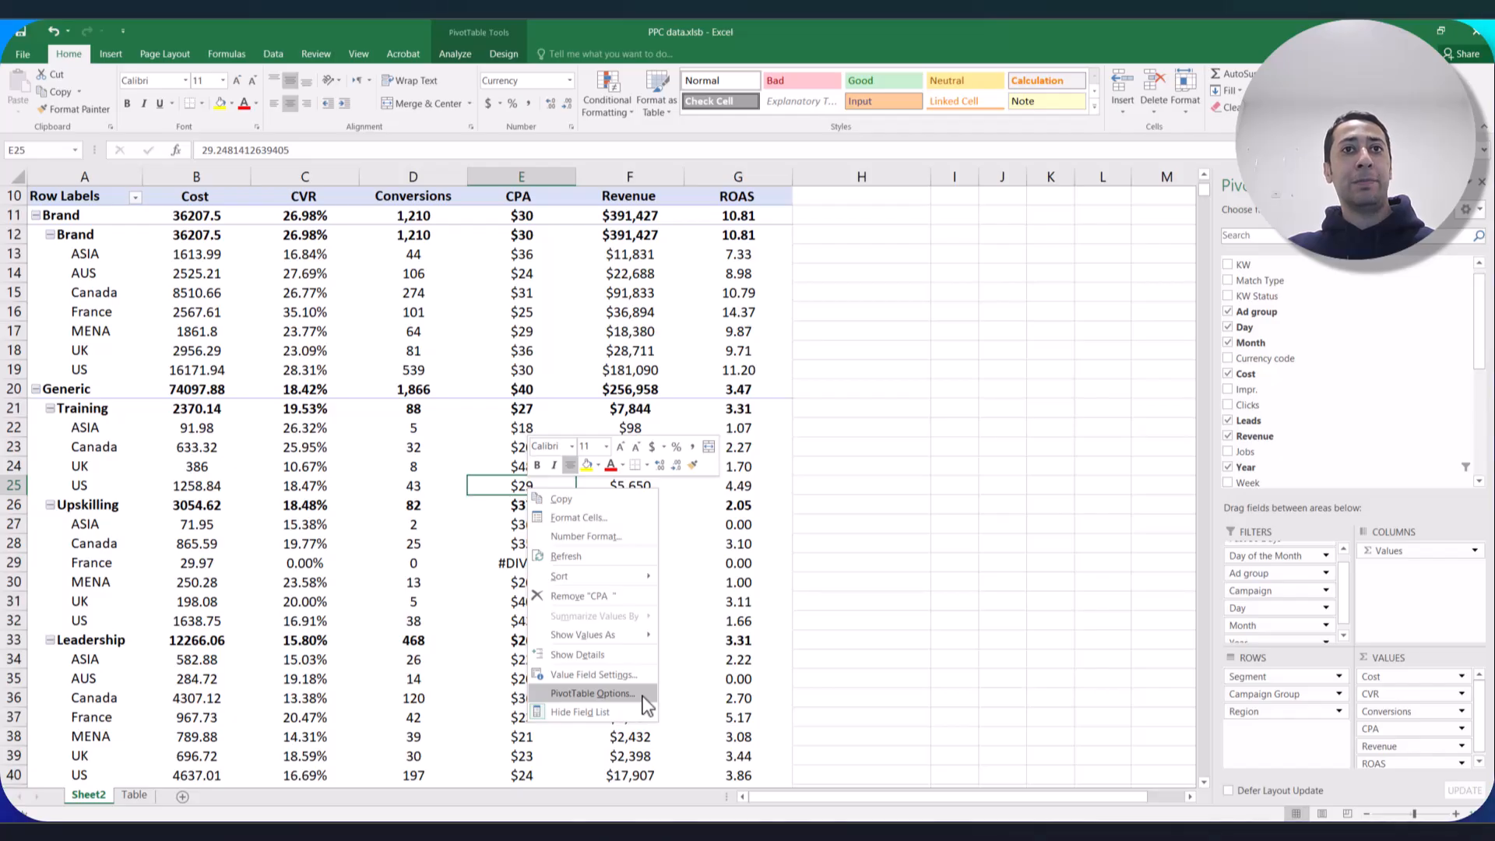
{"action": "left_click", "coordinate": [592, 693]}
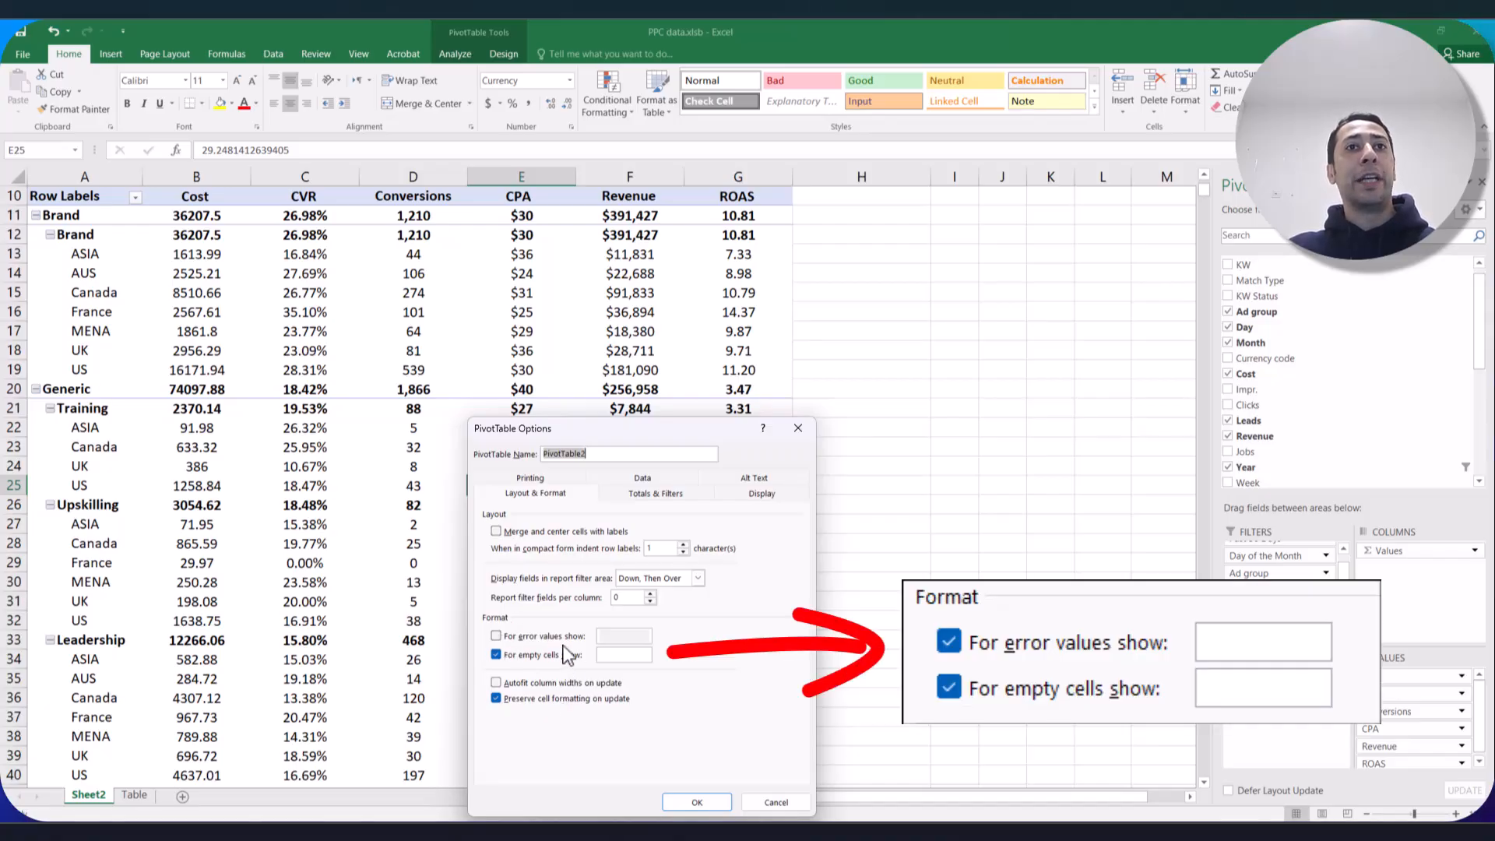
{"action": "left_click", "coordinate": [499, 637]}
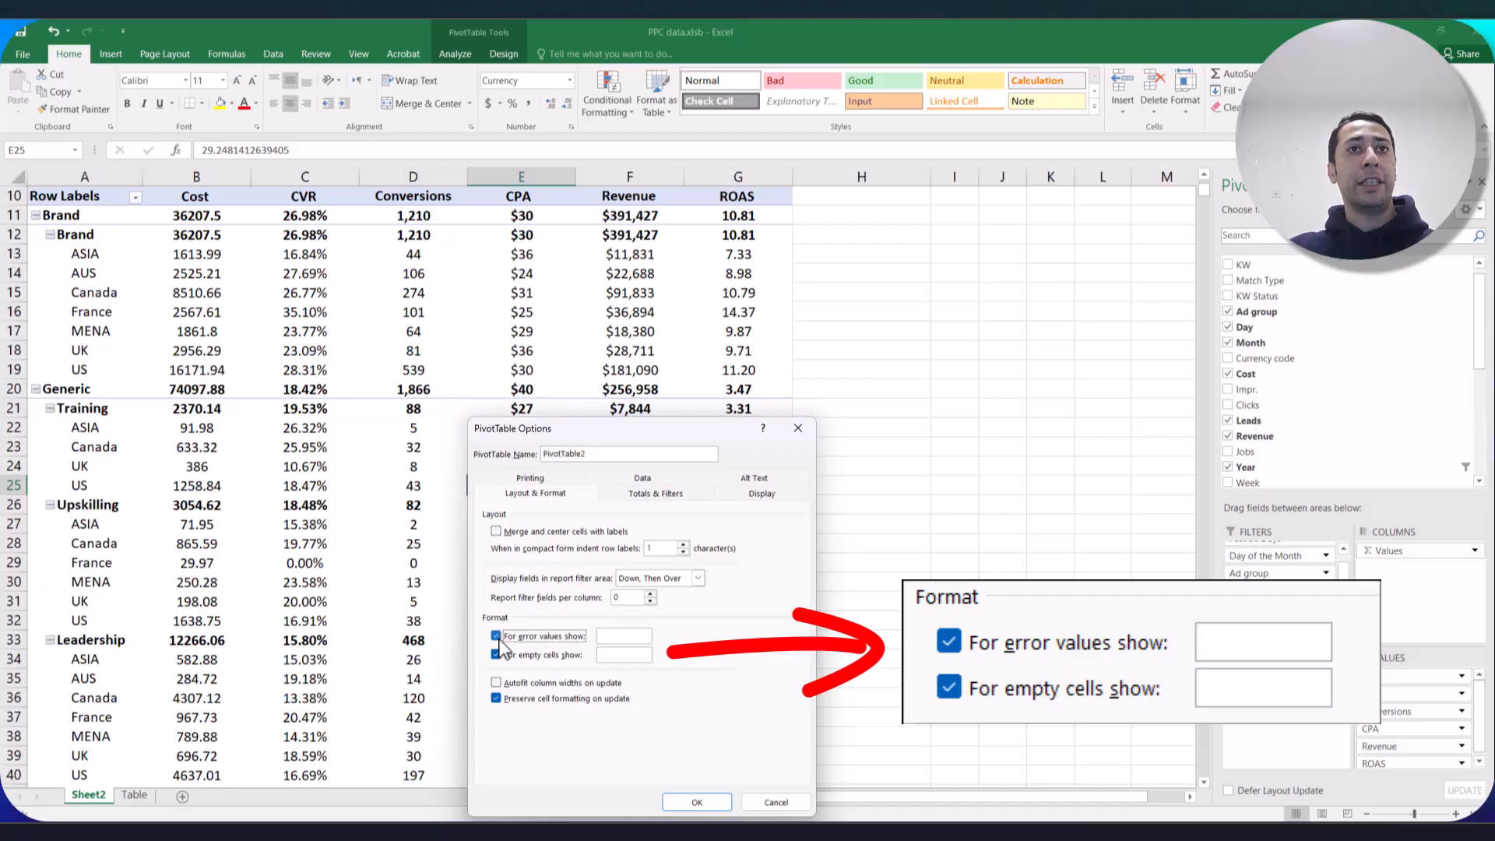
{"action": "left_click", "coordinate": [502, 637]}
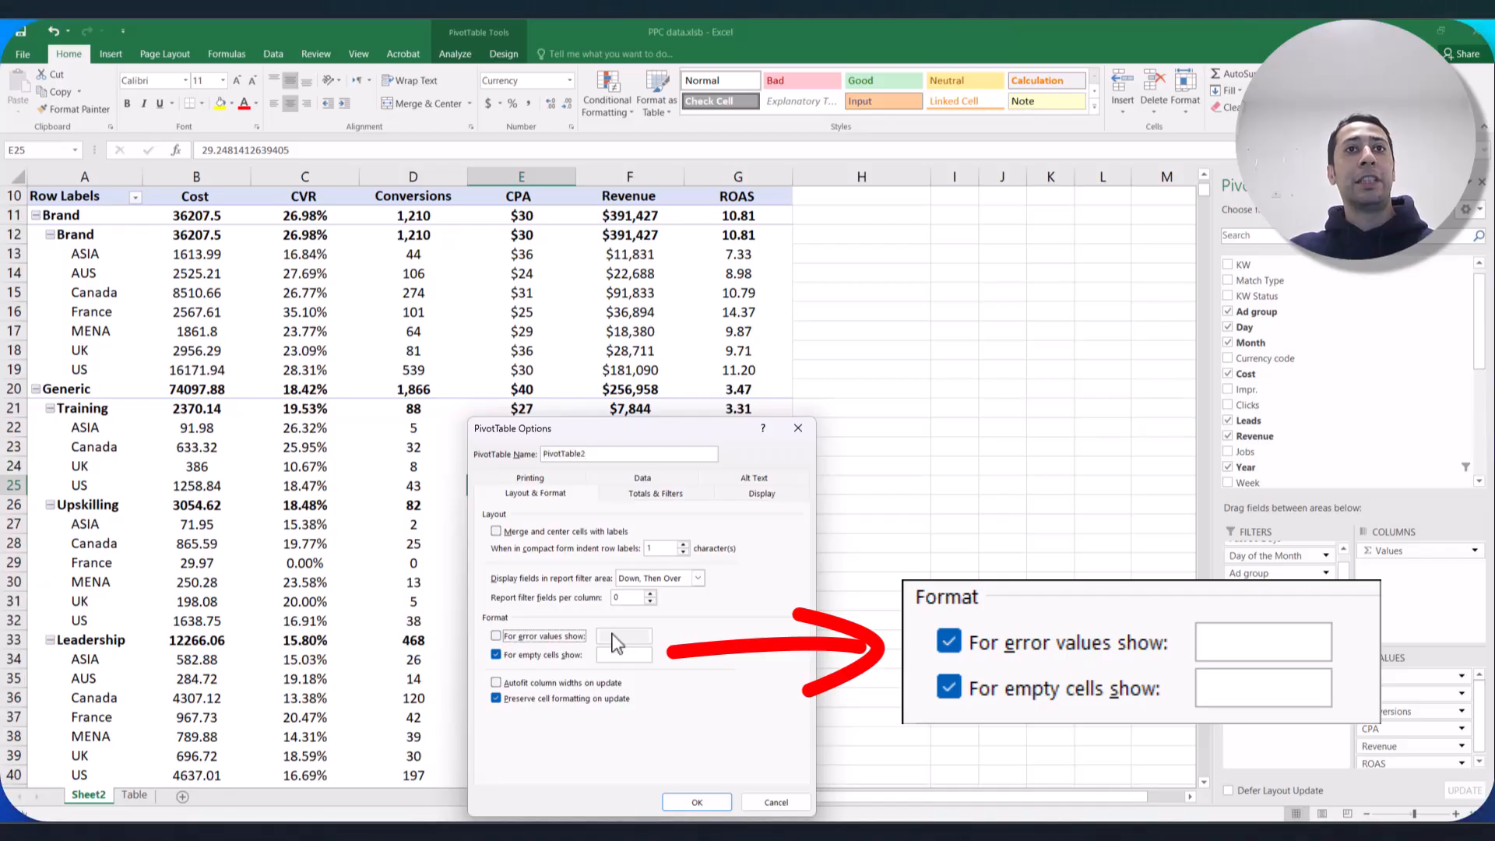
{"action": "left_click", "coordinate": [496, 638]}
{"action": "left_click", "coordinate": [620, 637]}
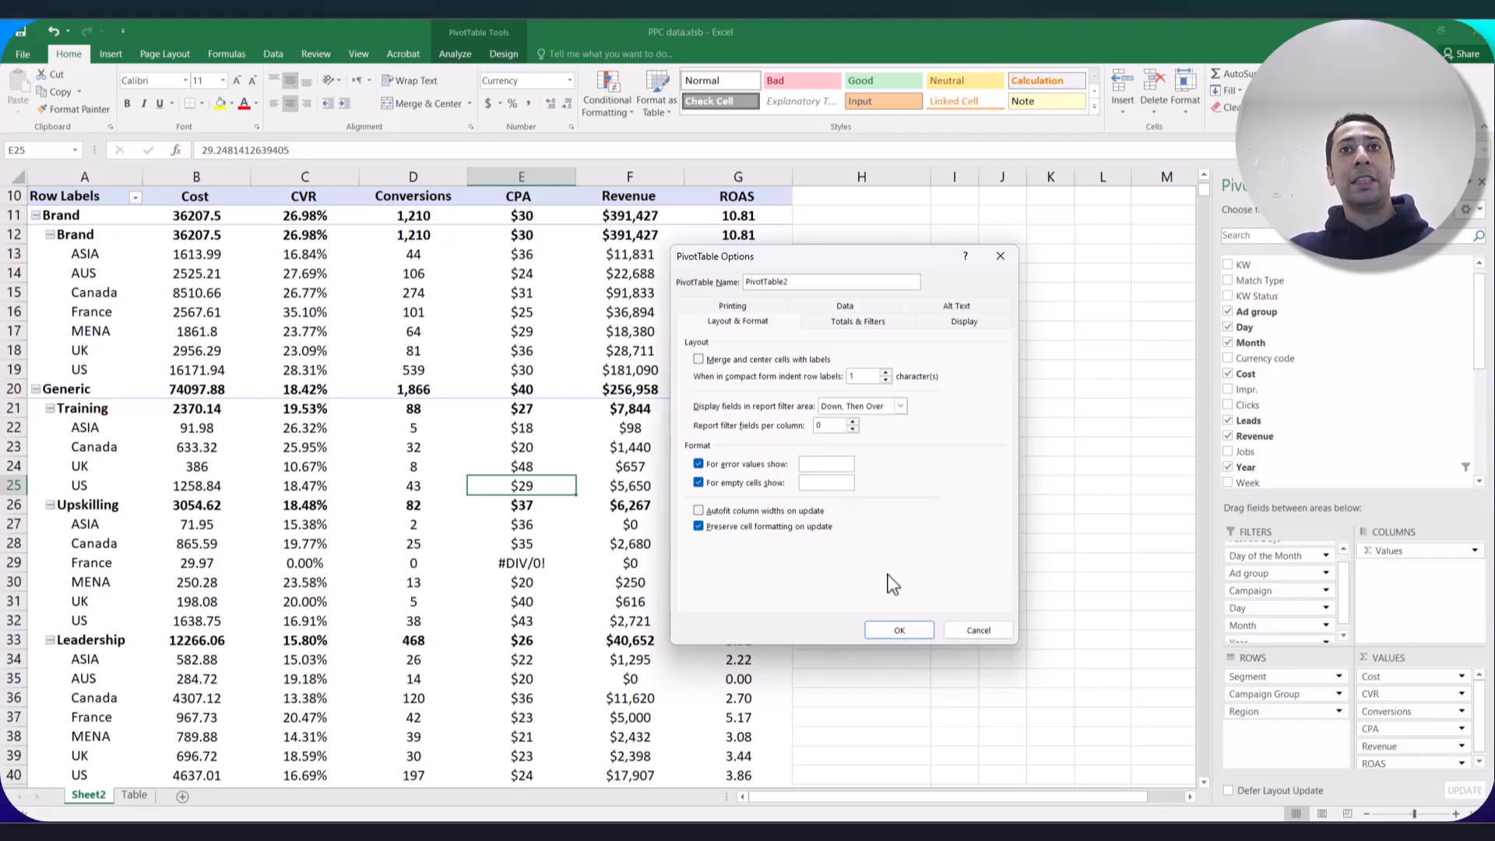
{"action": "left_click", "coordinate": [900, 631]}
{"action": "left_click", "coordinate": [522, 565]}
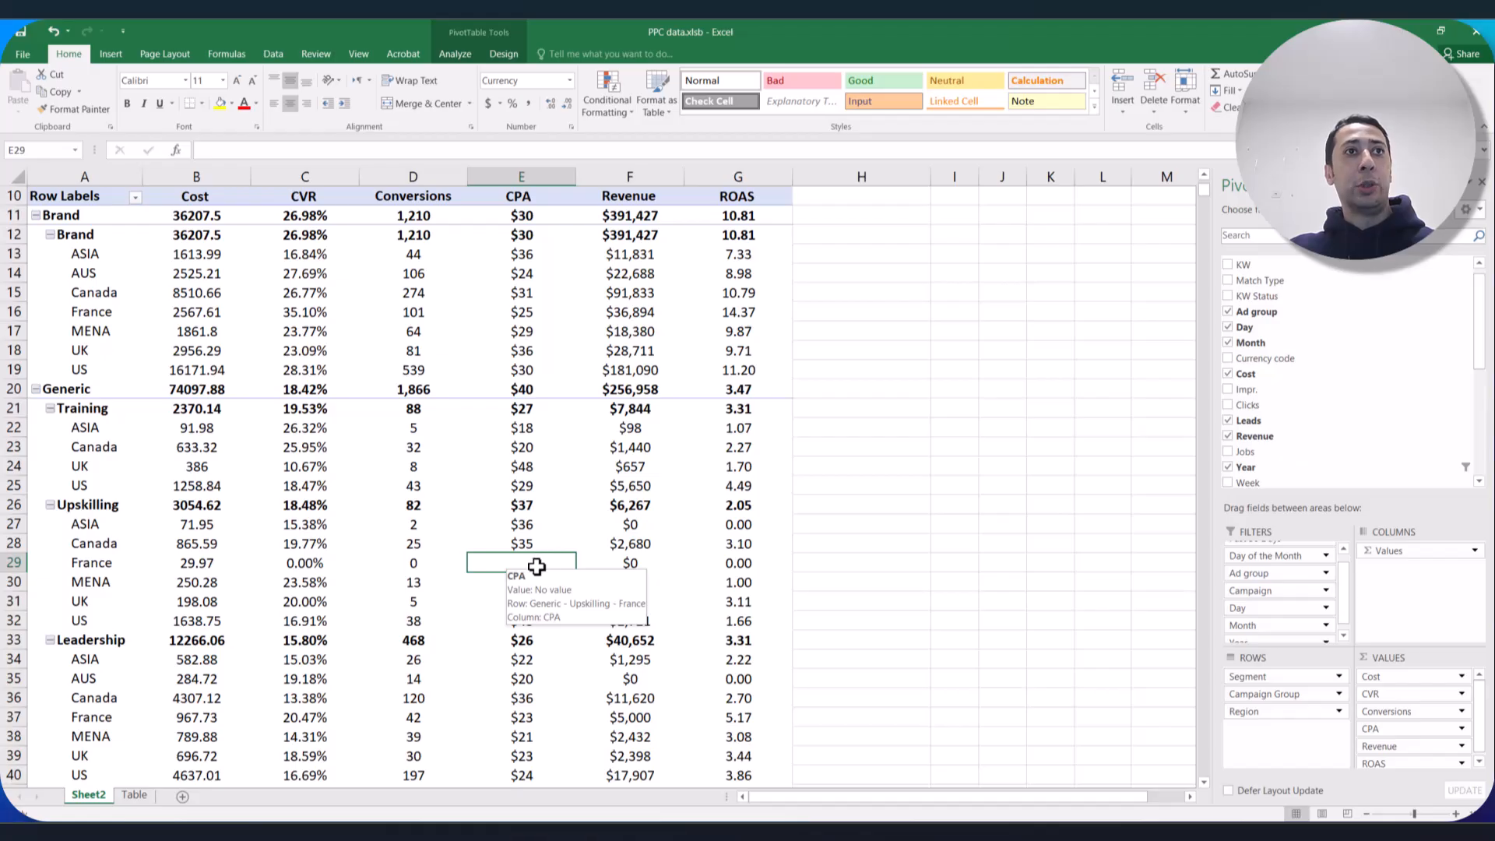
{"action": "left_click", "coordinate": [621, 562]}
{"action": "left_click", "coordinate": [534, 566]}
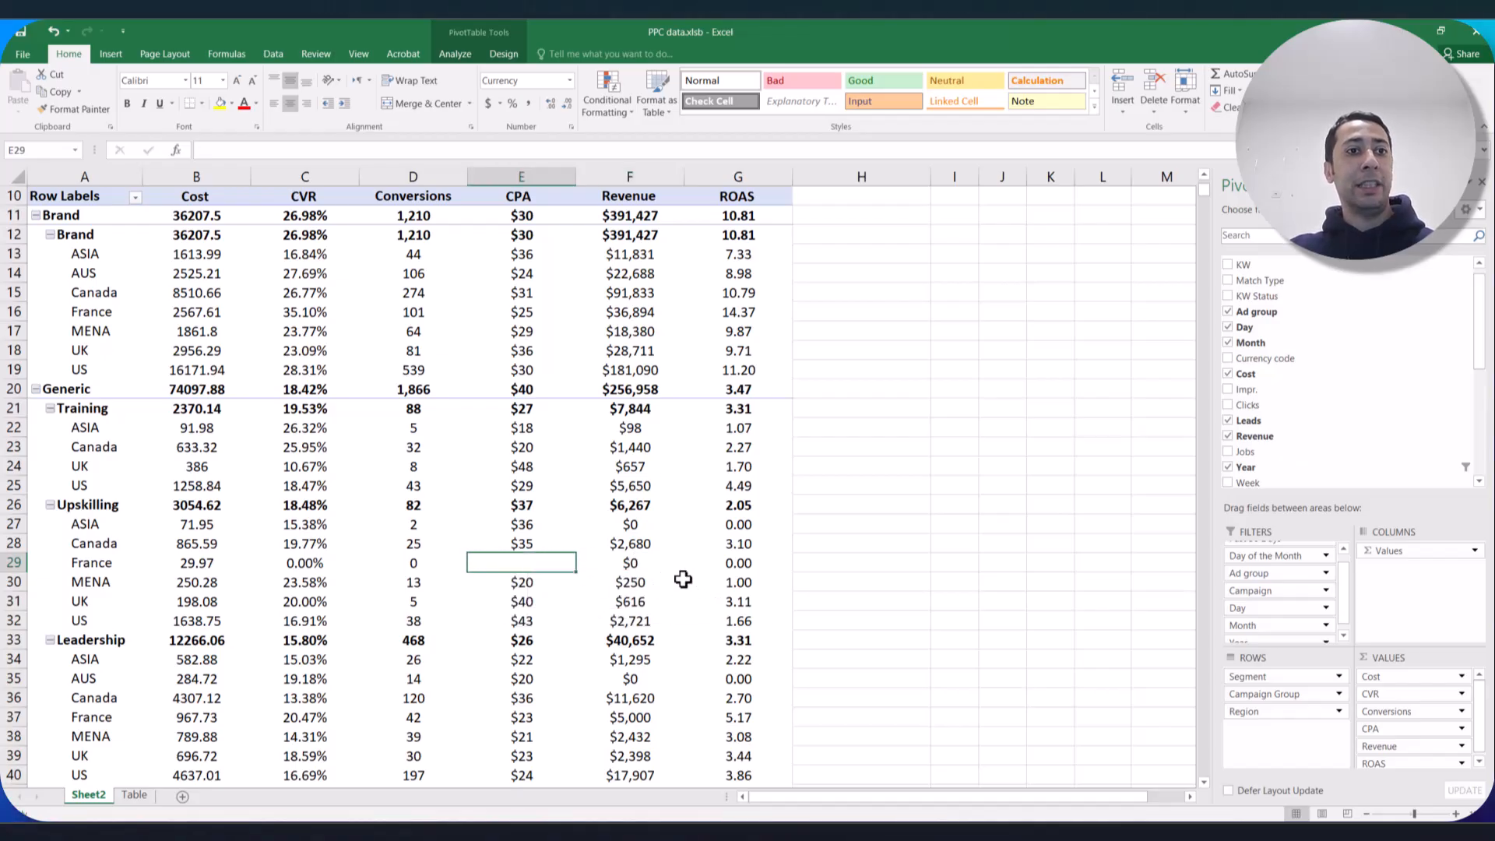
{"action": "left_click", "coordinate": [628, 562]}
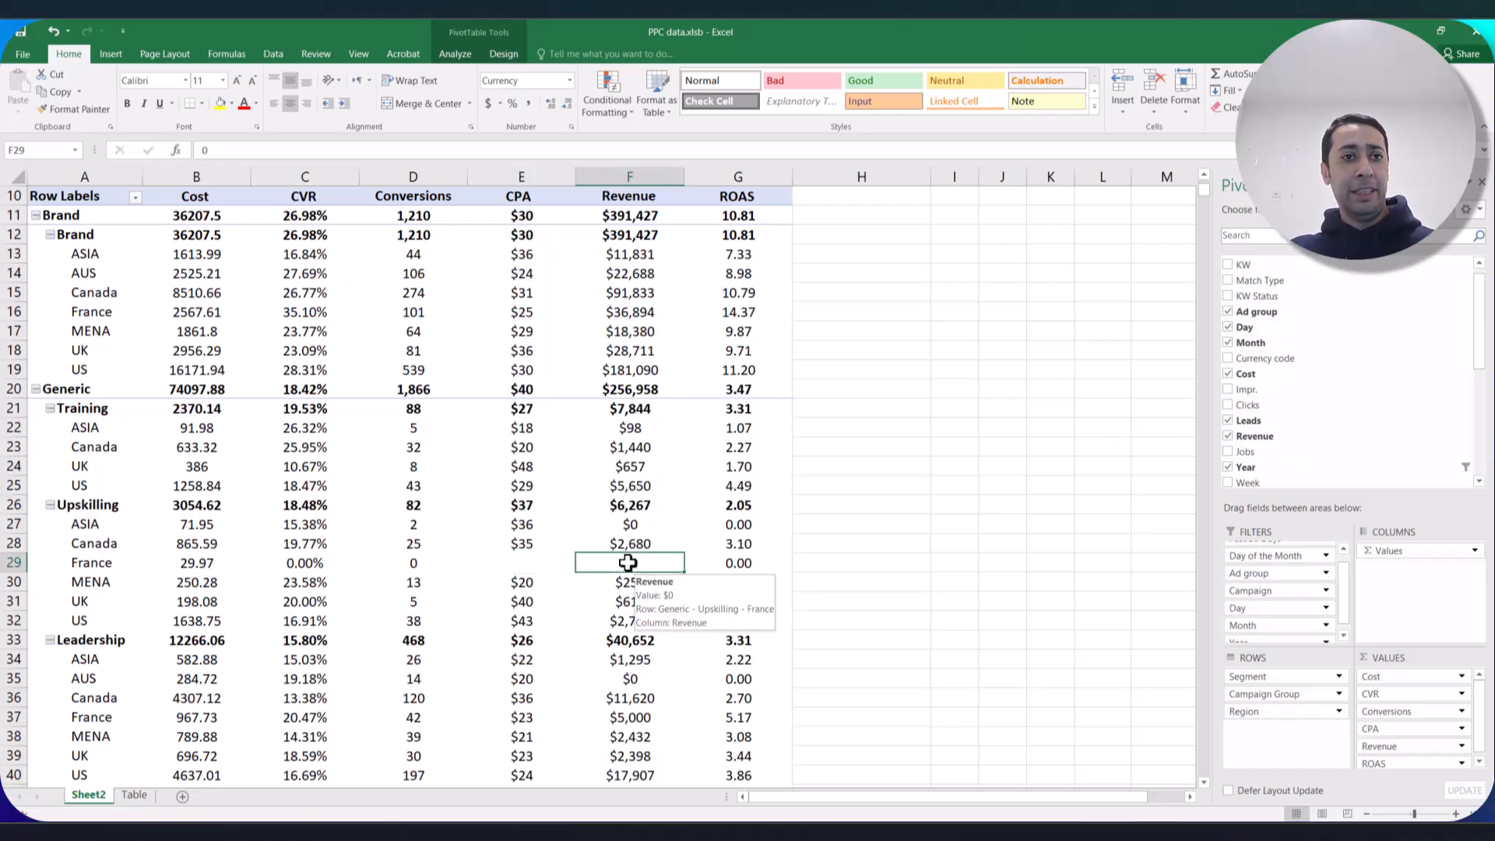
{"action": "left_click", "coordinate": [503, 562]}
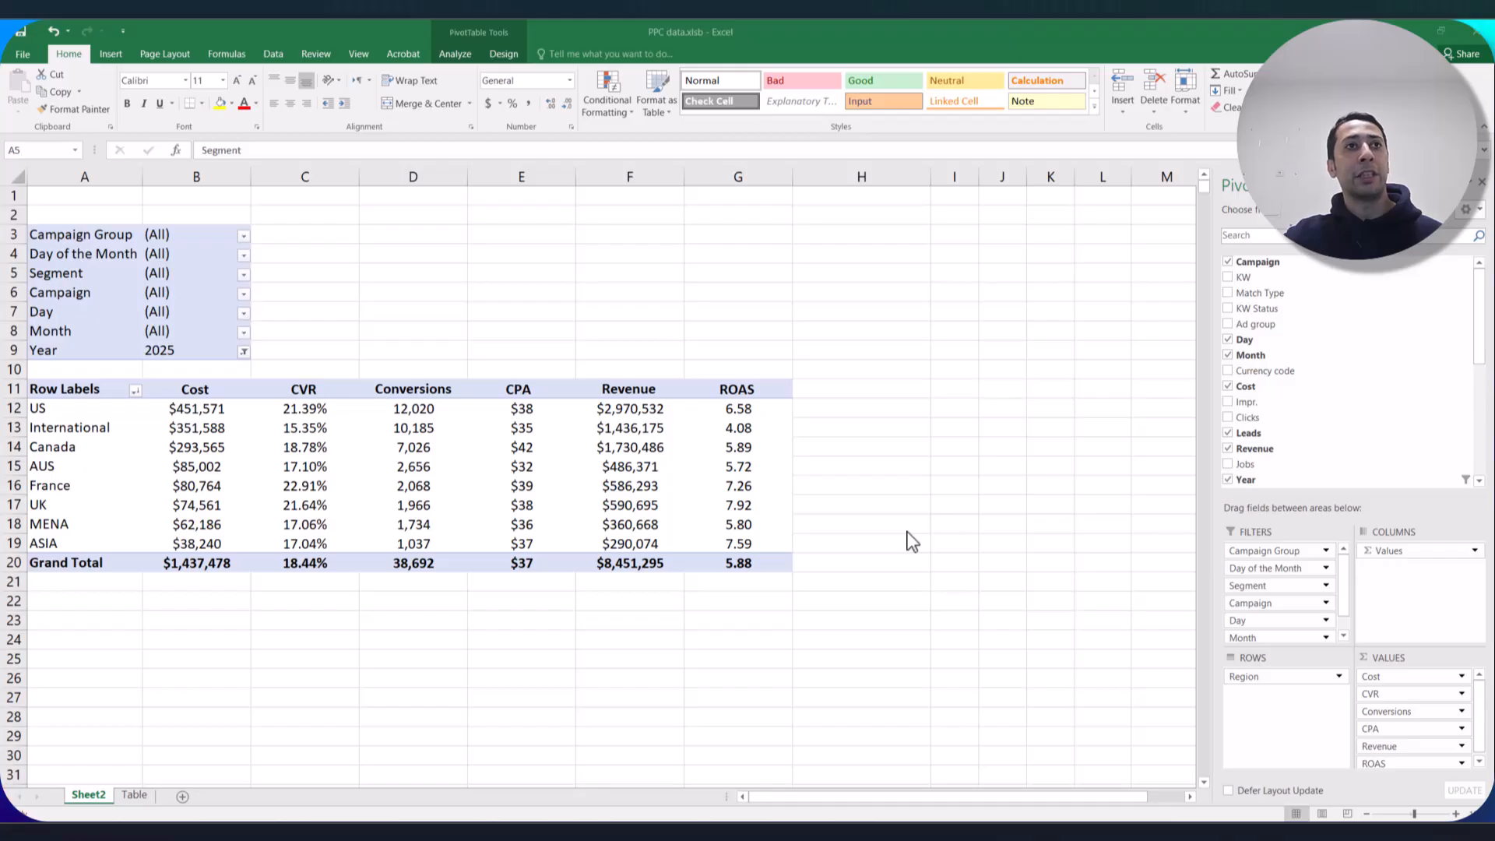
Examine the region row labels and their Cost to ROAS values in the summary pivot table.
{"action": "left_click_drag", "start_coordinate": [57, 408], "coordinate": [711, 501]}
{"action": "left_click", "coordinate": [711, 503]}
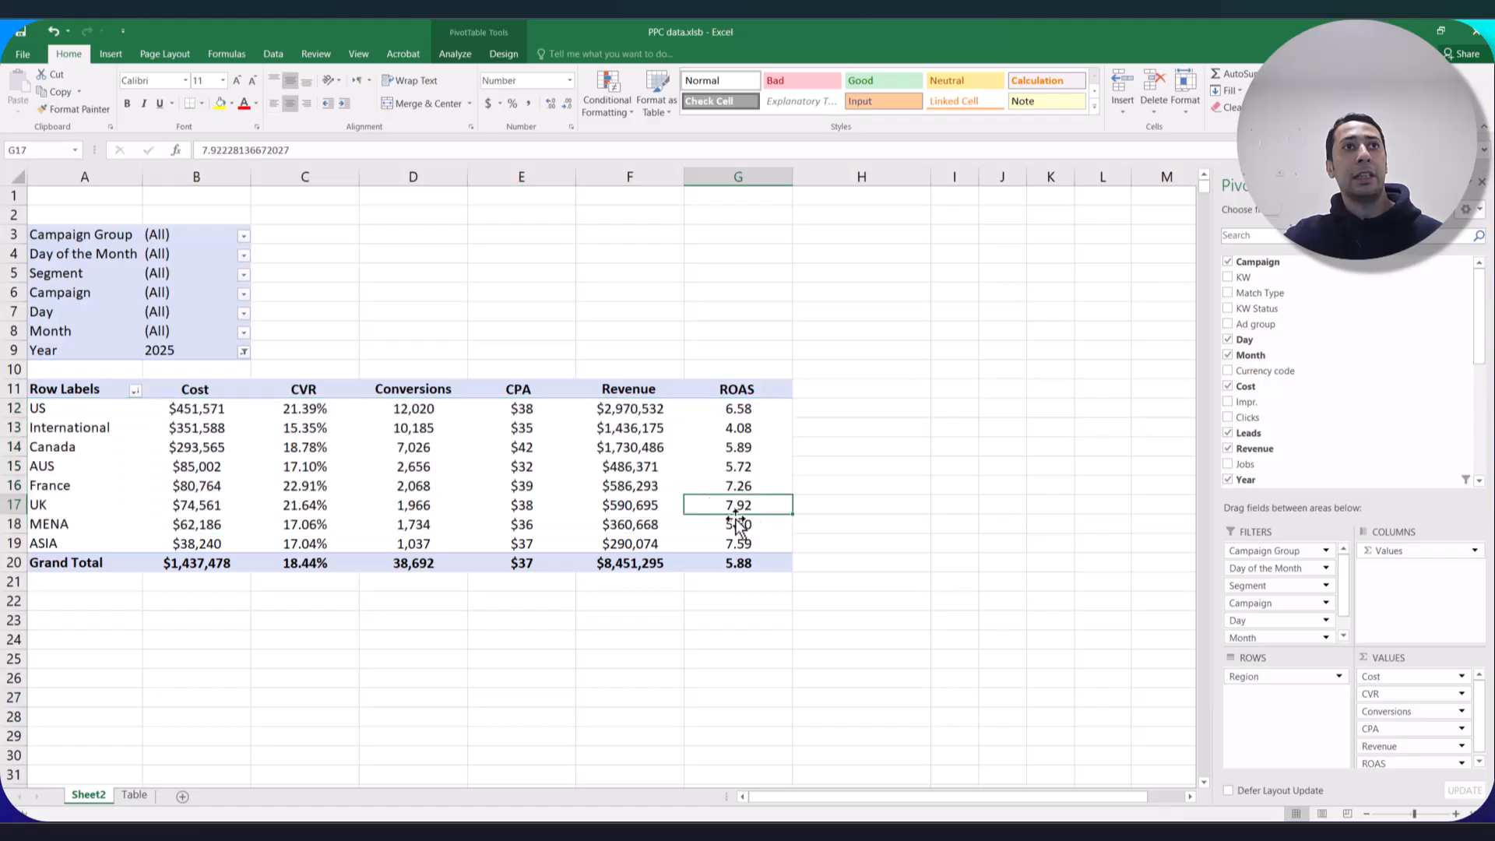
{"action": "left_click", "coordinate": [85, 409]}
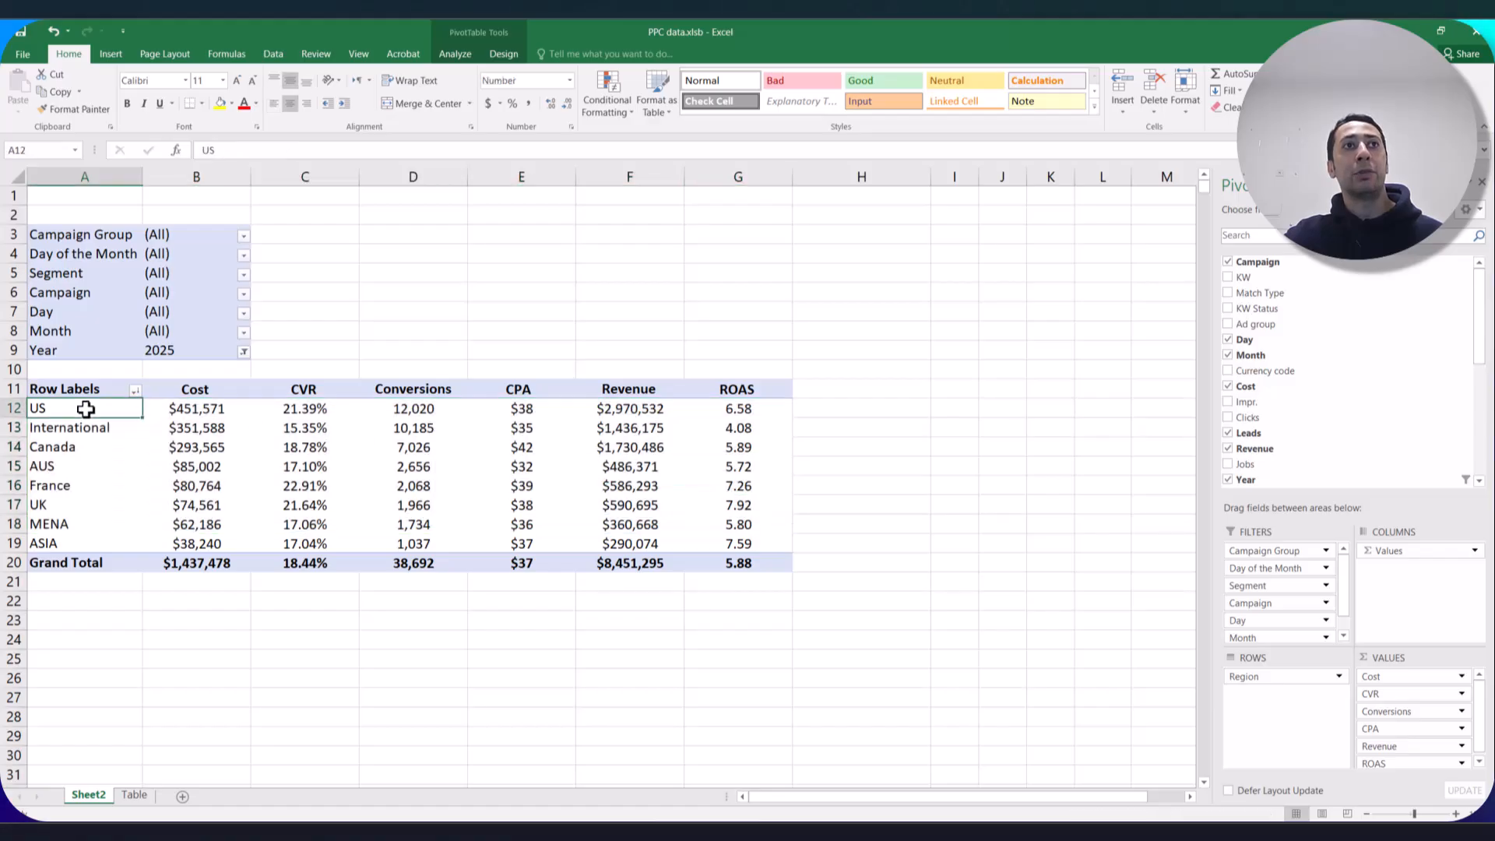
{"action": "left_click_drag", "start_coordinate": [86, 409], "coordinate": [127, 536]}
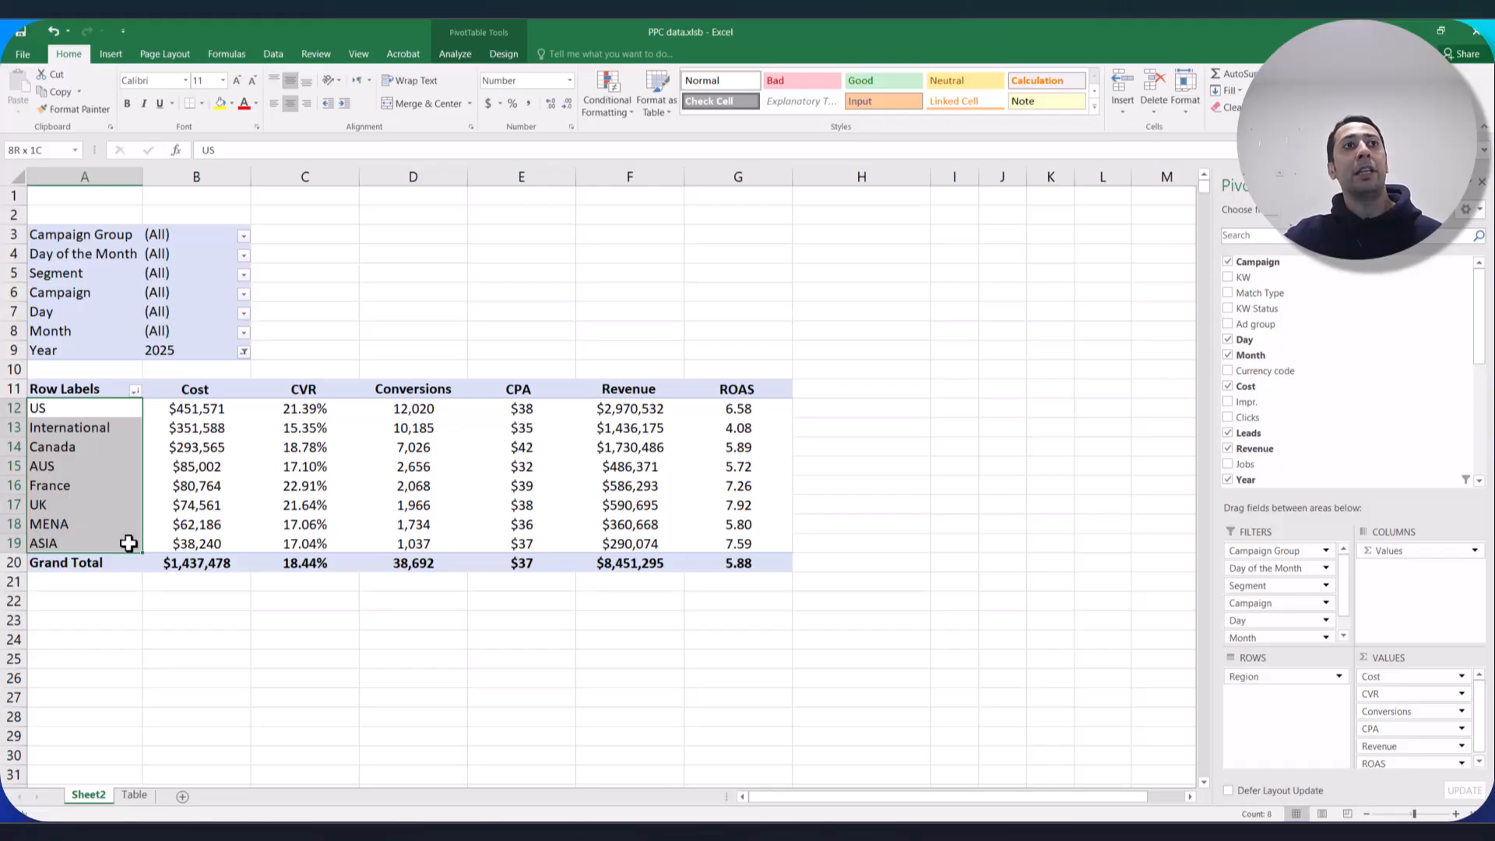
{"action": "left_click_drag", "start_coordinate": [129, 543], "coordinate": [129, 543]}
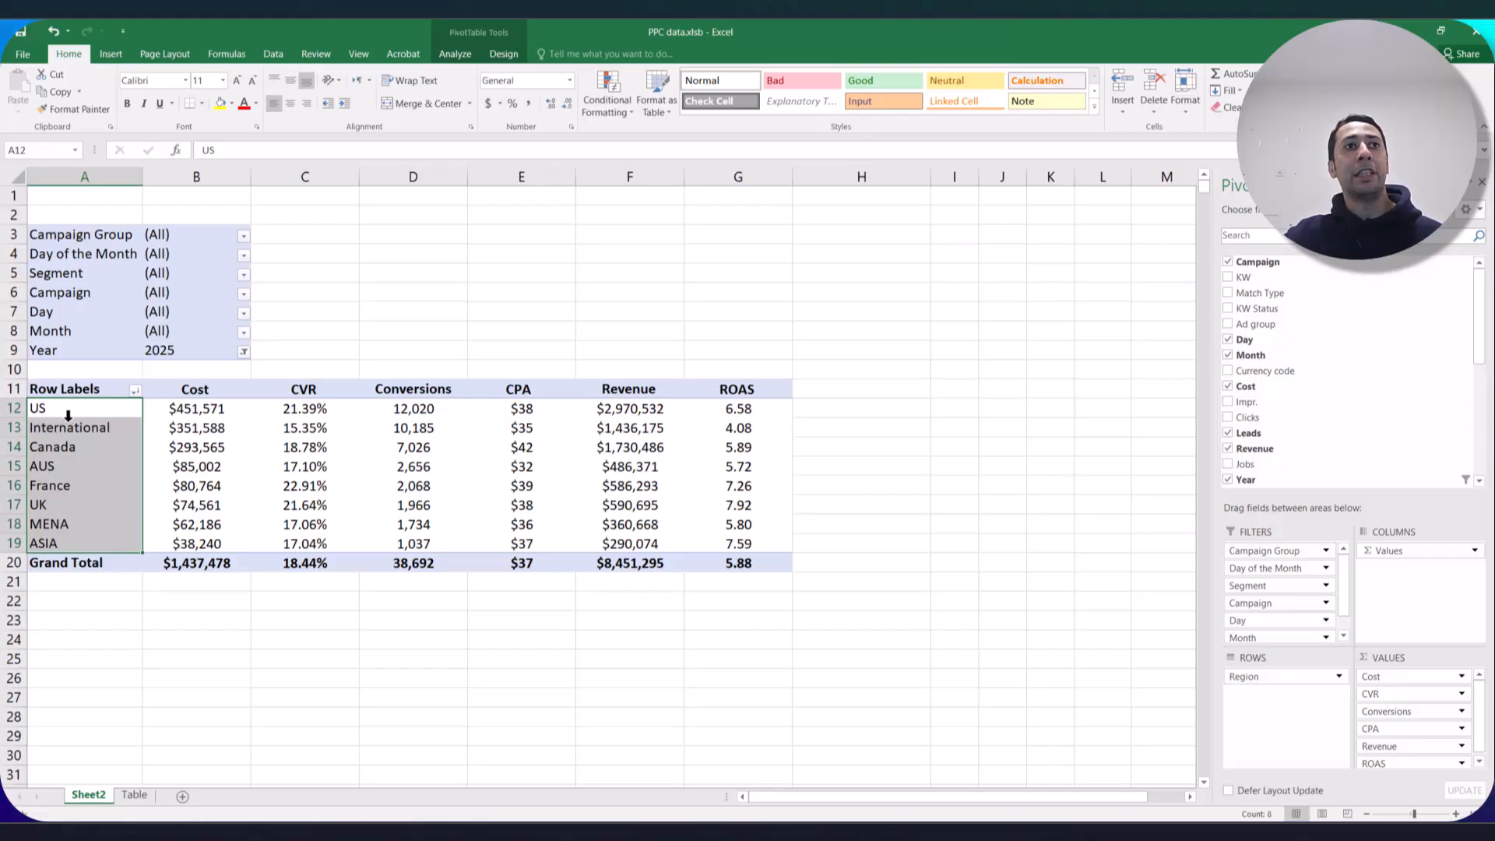
{"action": "left_click_drag", "start_coordinate": [175, 408], "coordinate": [740, 543]}
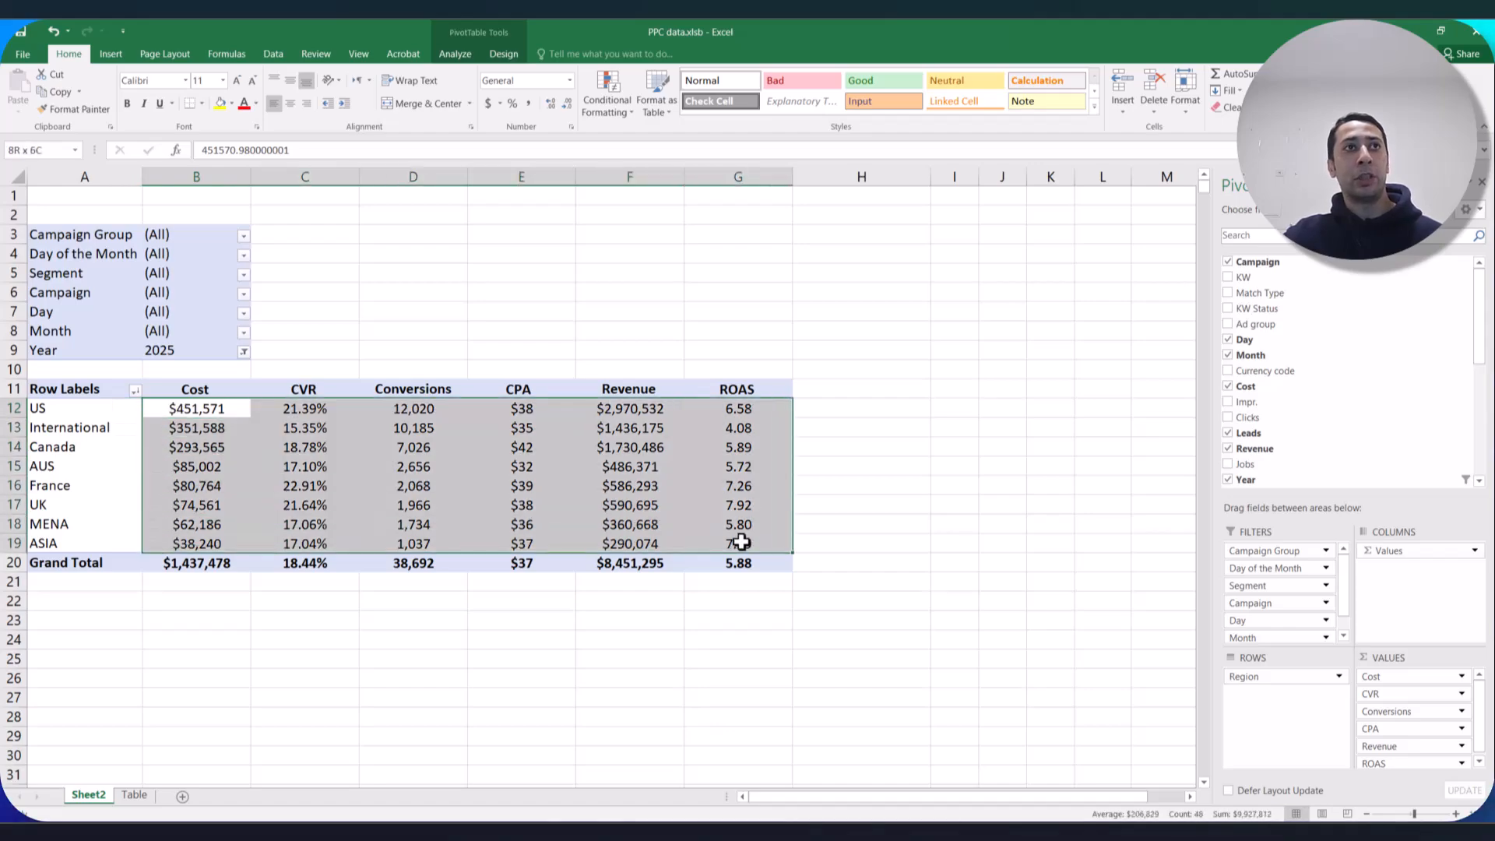
{"action": "left_click", "coordinate": [47, 406]}
{"action": "left_click_drag", "start_coordinate": [47, 407], "coordinate": [94, 534]}
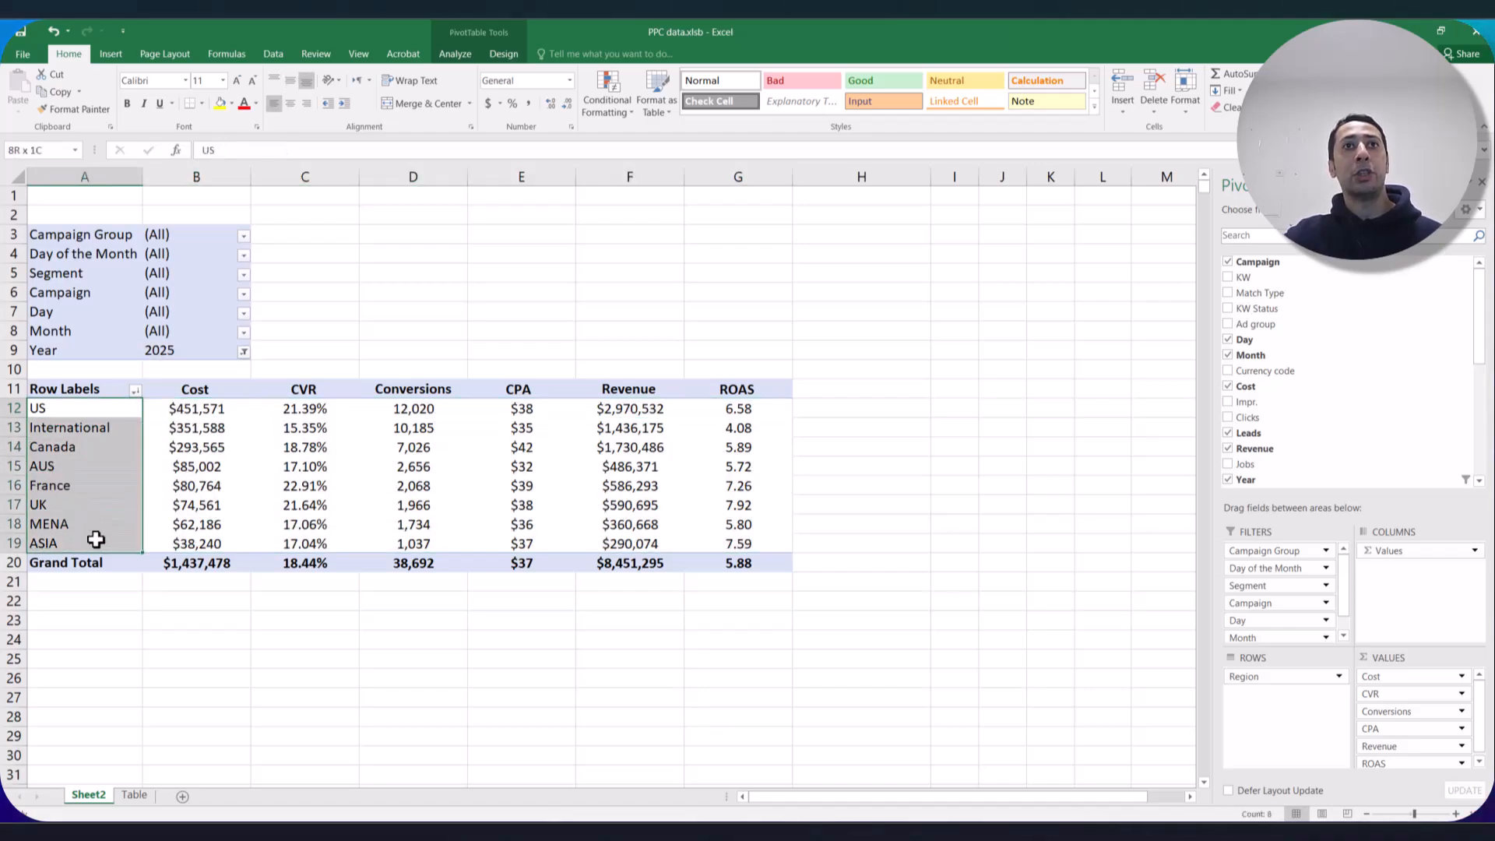
{"action": "left_click", "coordinate": [222, 511]}
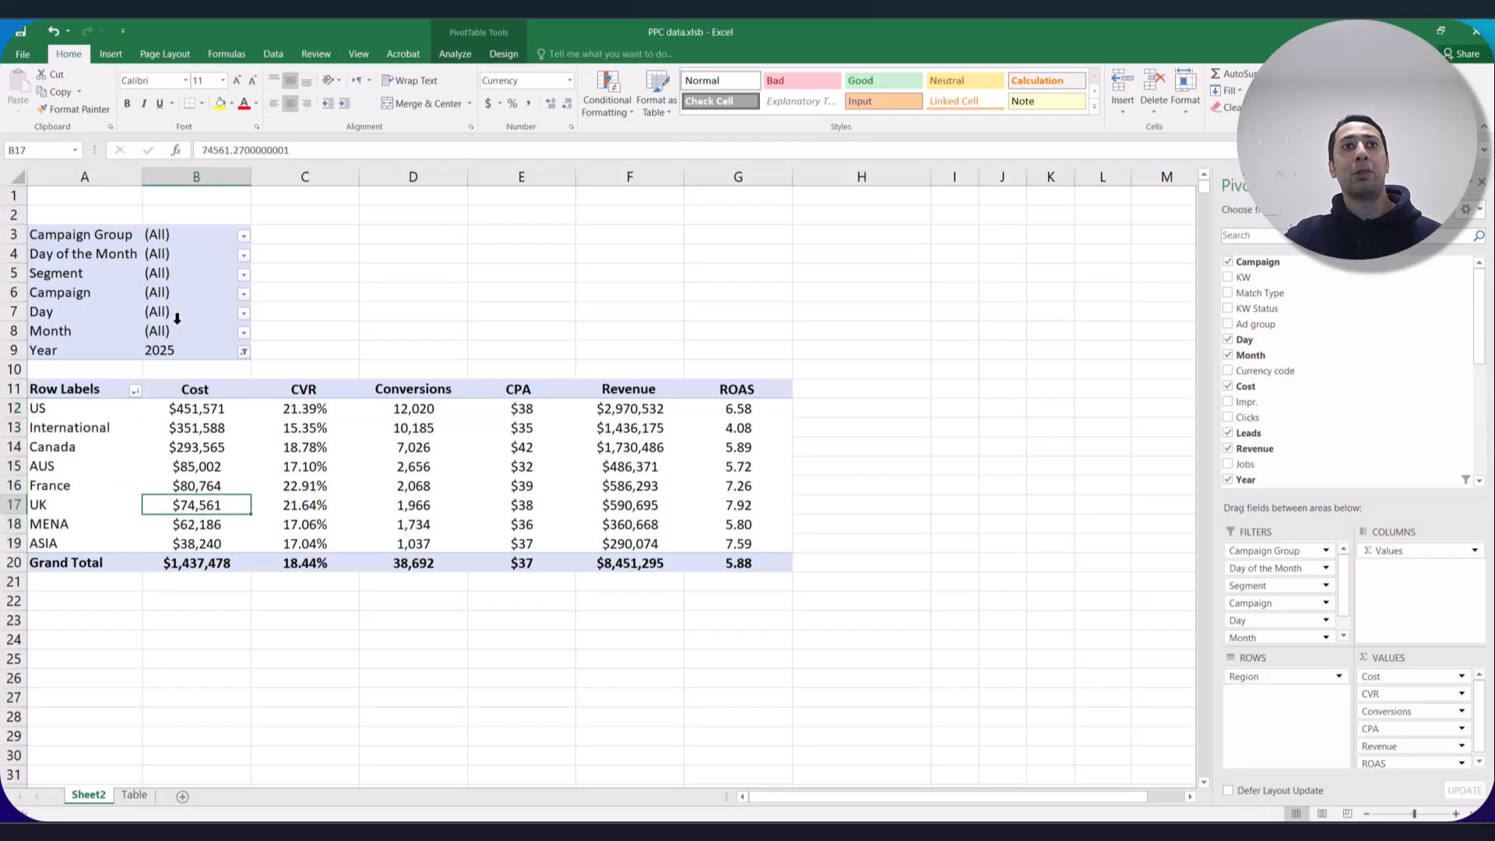
Review the items available in the Segment and Campaign Group report filters without changing either selection.
{"action": "left_click", "coordinate": [244, 275]}
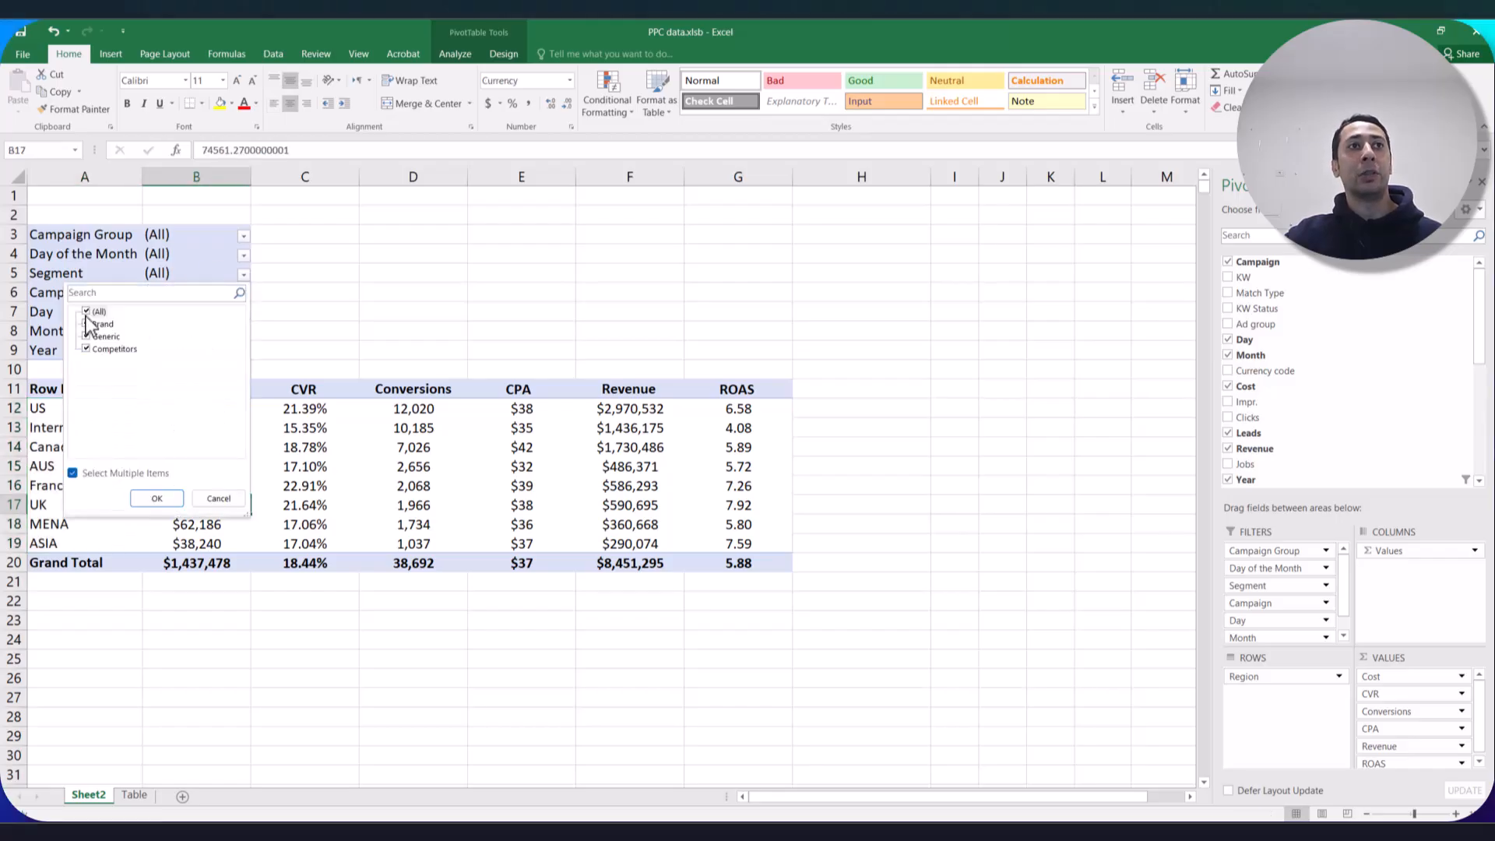
{"action": "left_click_drag", "start_coordinate": [249, 515], "coordinate": [364, 635]}
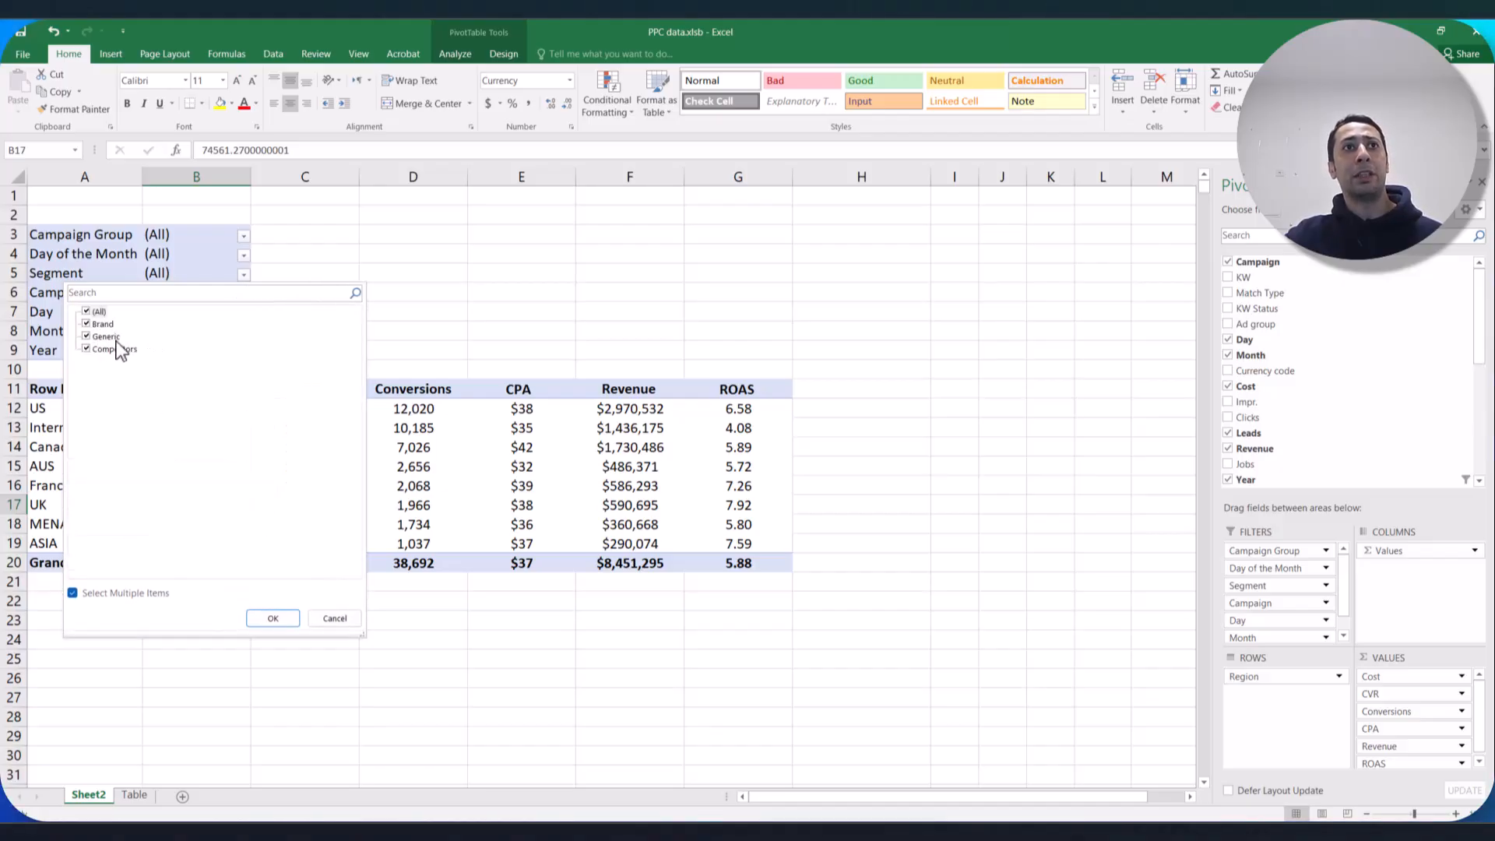
{"action": "left_click", "coordinate": [335, 618]}
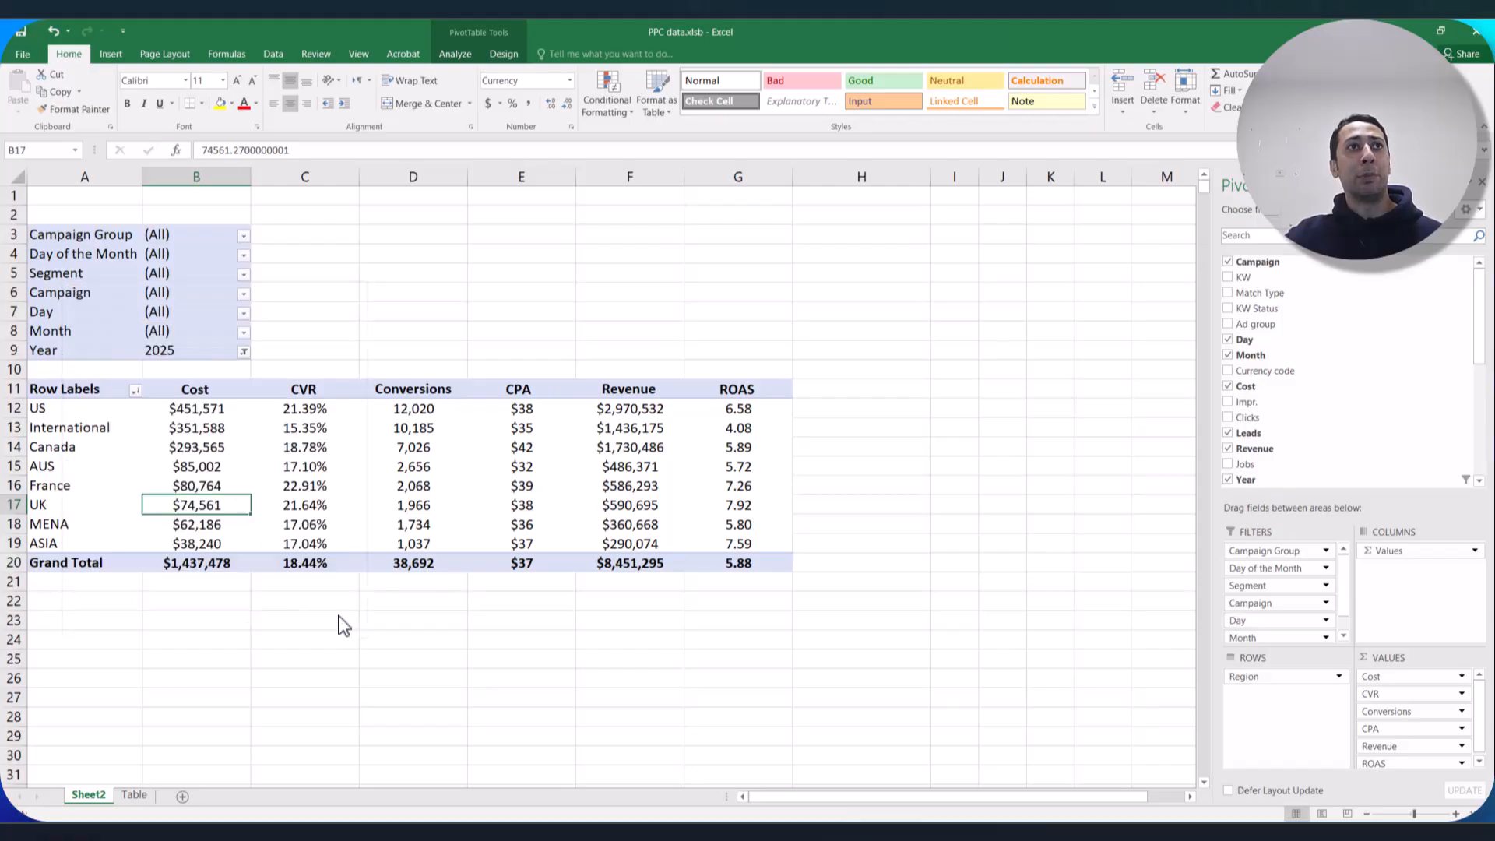
{"action": "left_click", "coordinate": [300, 486]}
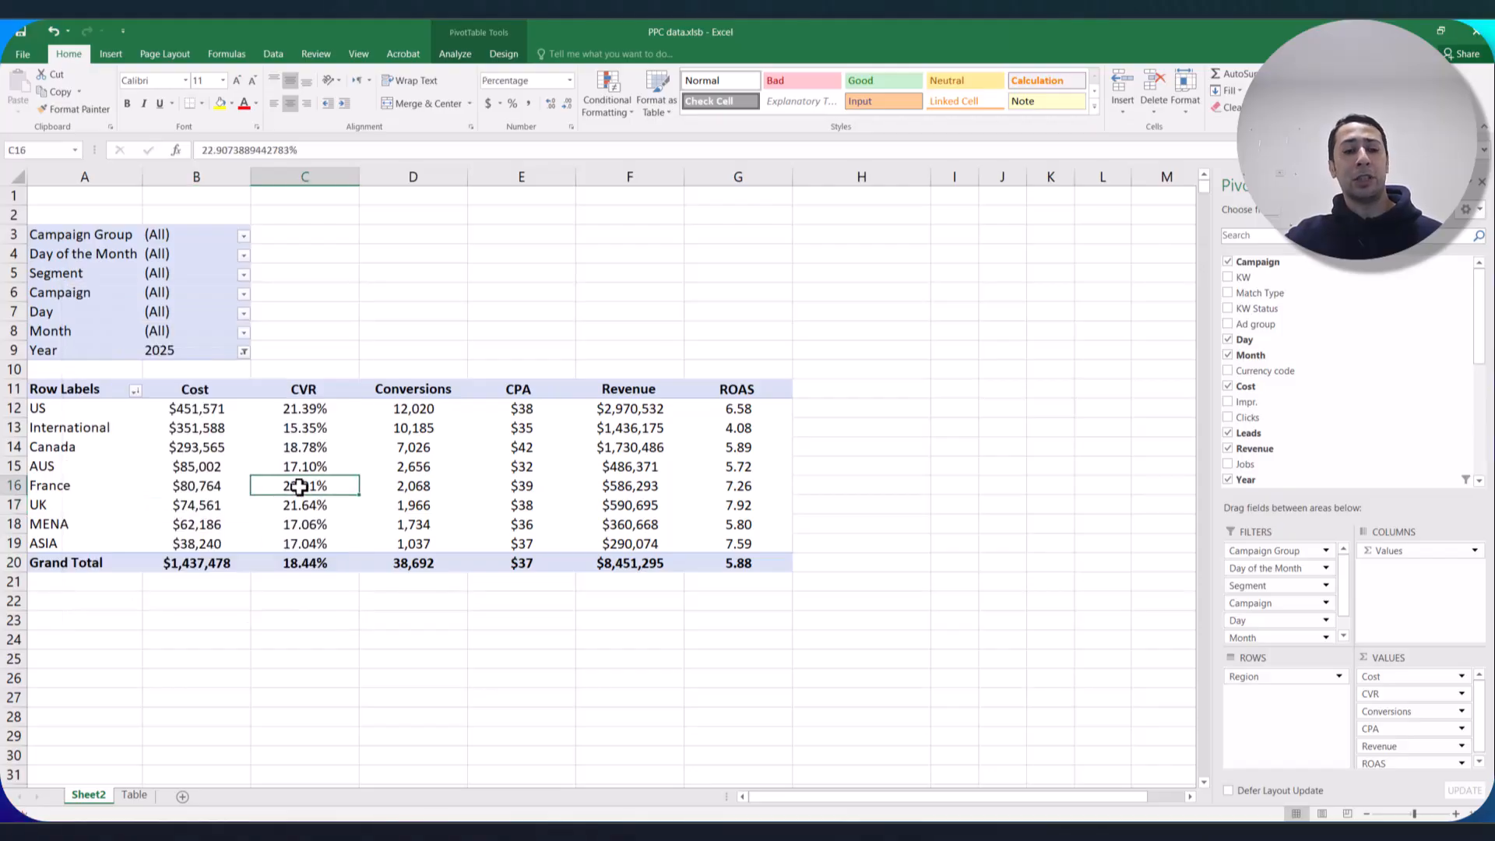
{"action": "left_click", "coordinate": [243, 236]}
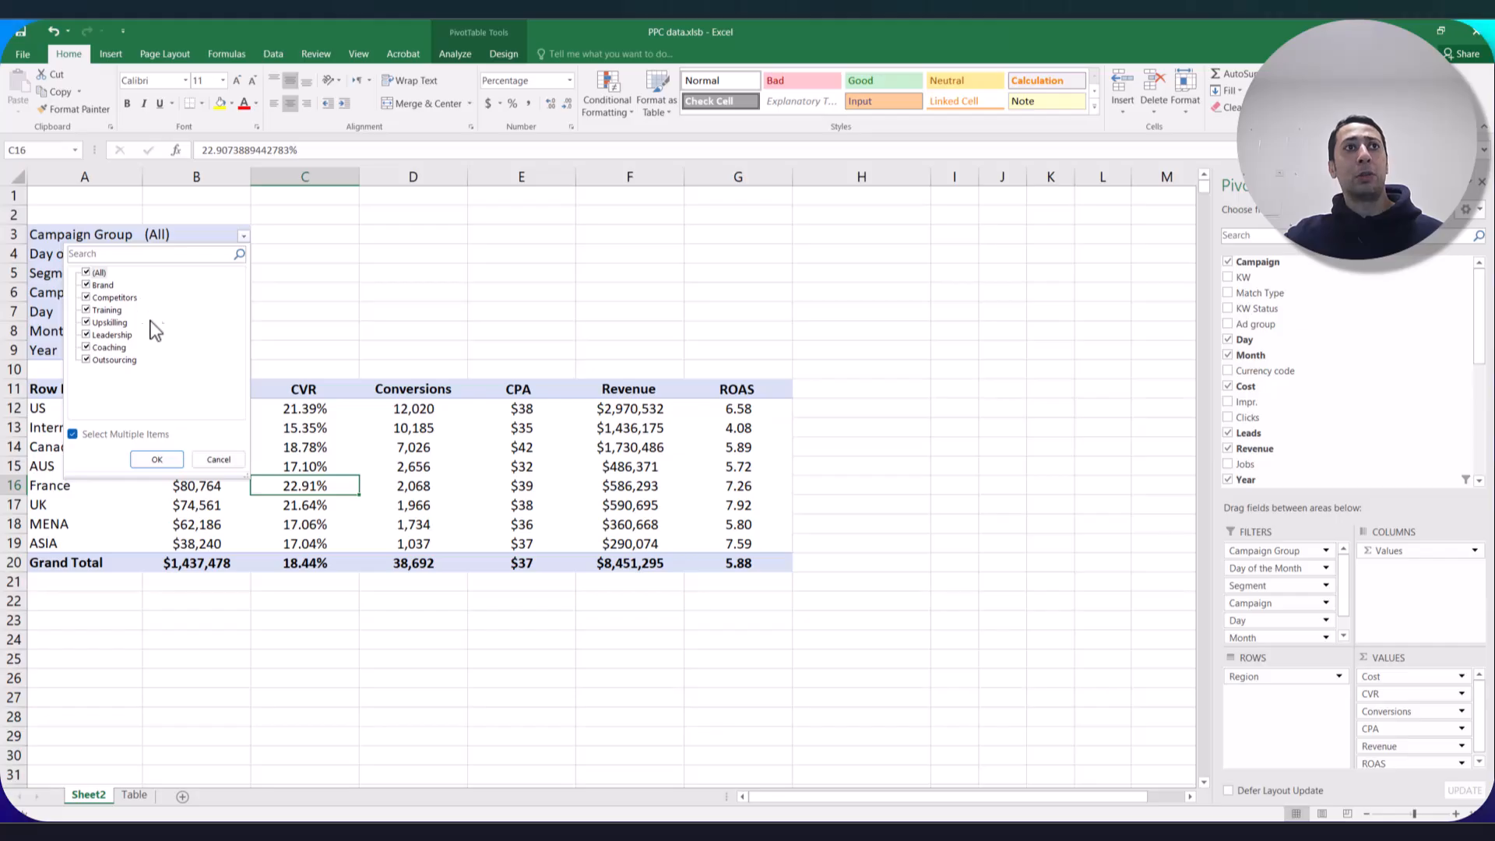
{"action": "left_click", "coordinate": [90, 310]}
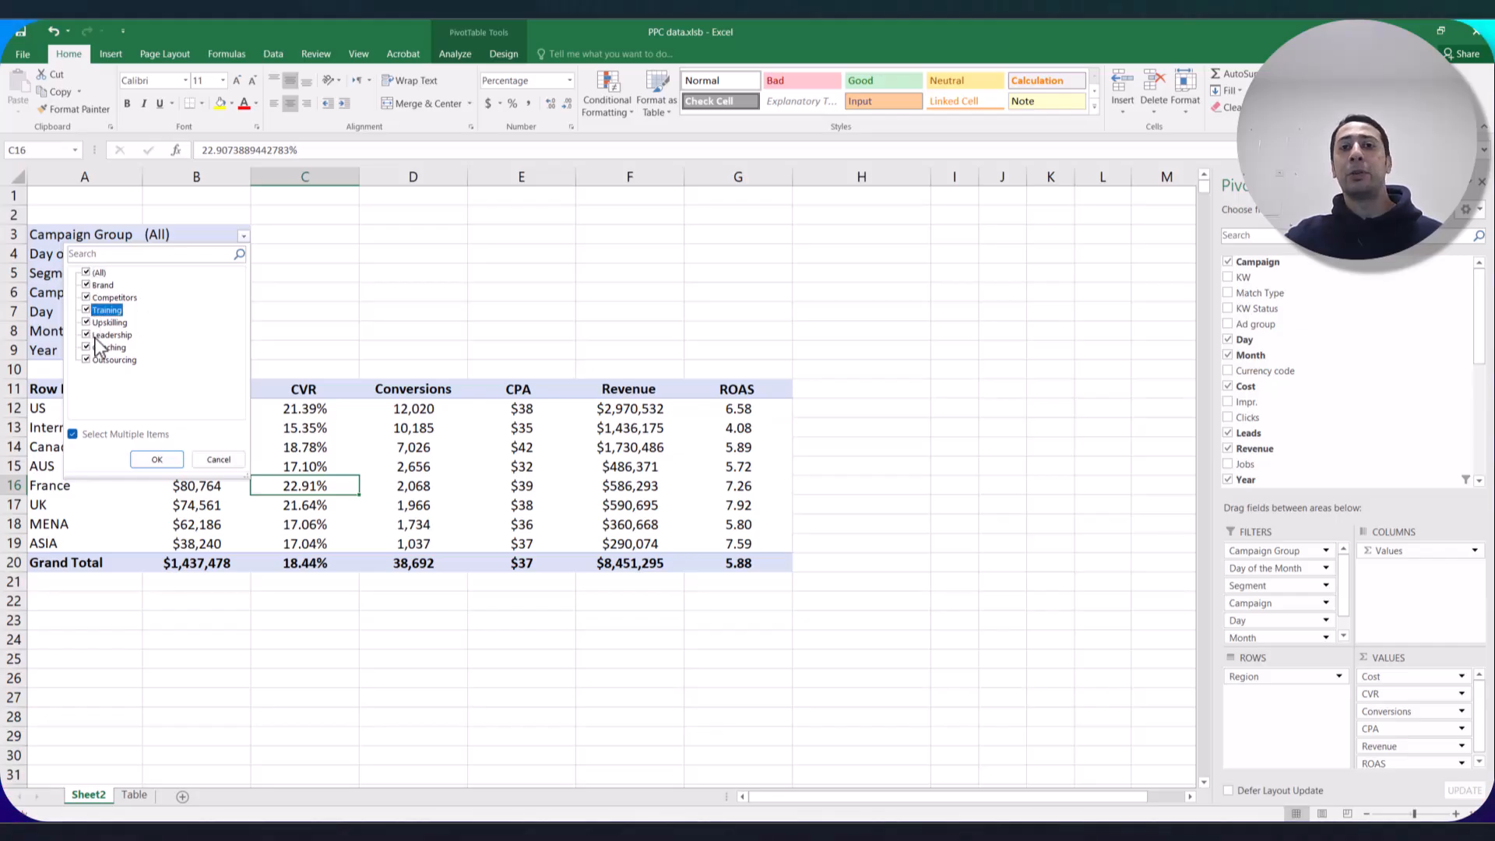
{"action": "left_click", "coordinate": [349, 447]}
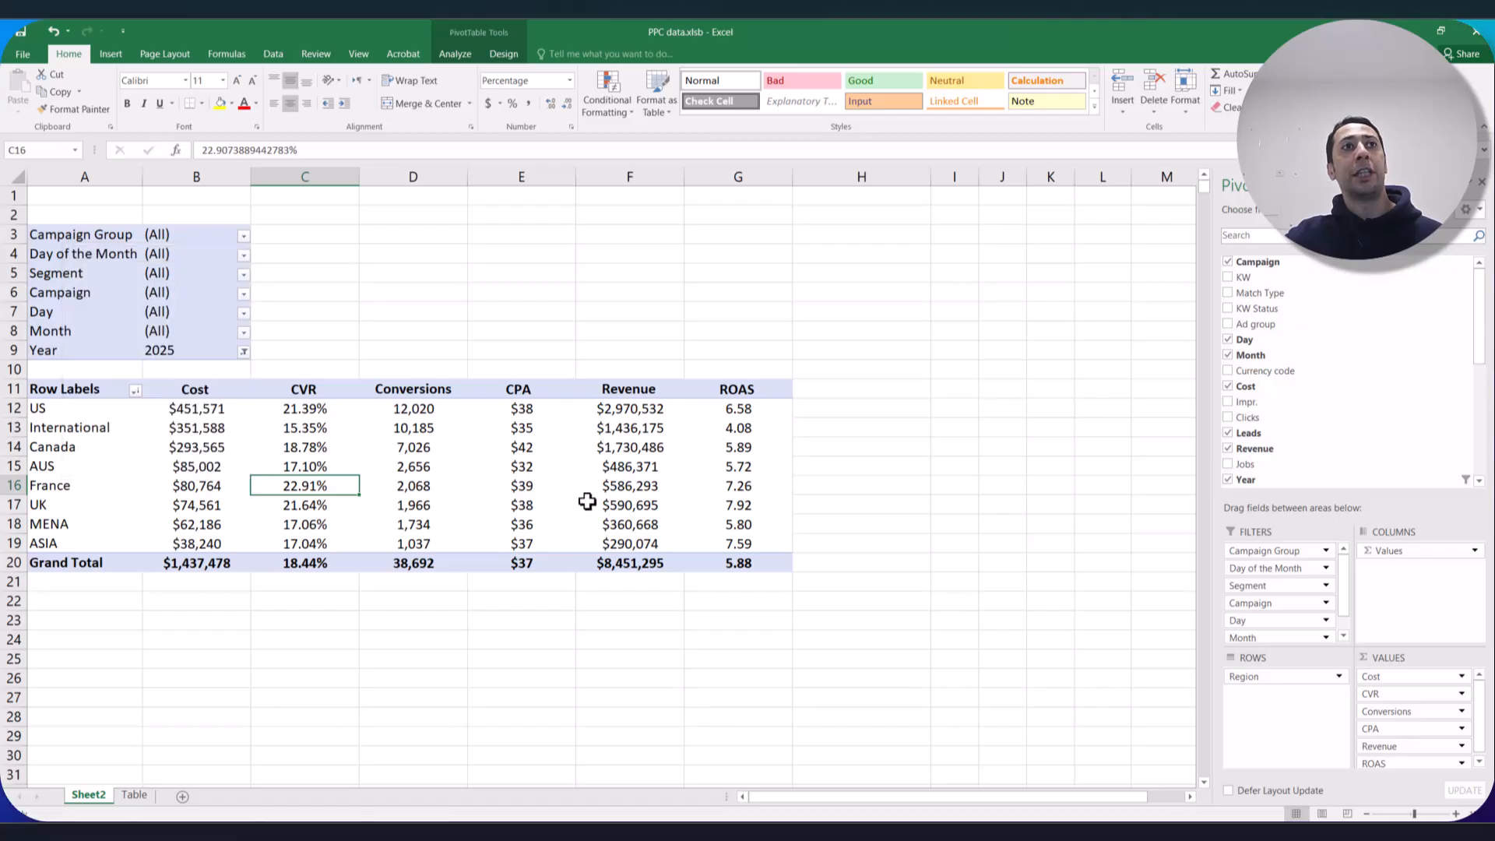
Filter the pivot table's Region row labels to show only US.
{"action": "left_click", "coordinate": [57, 409]}
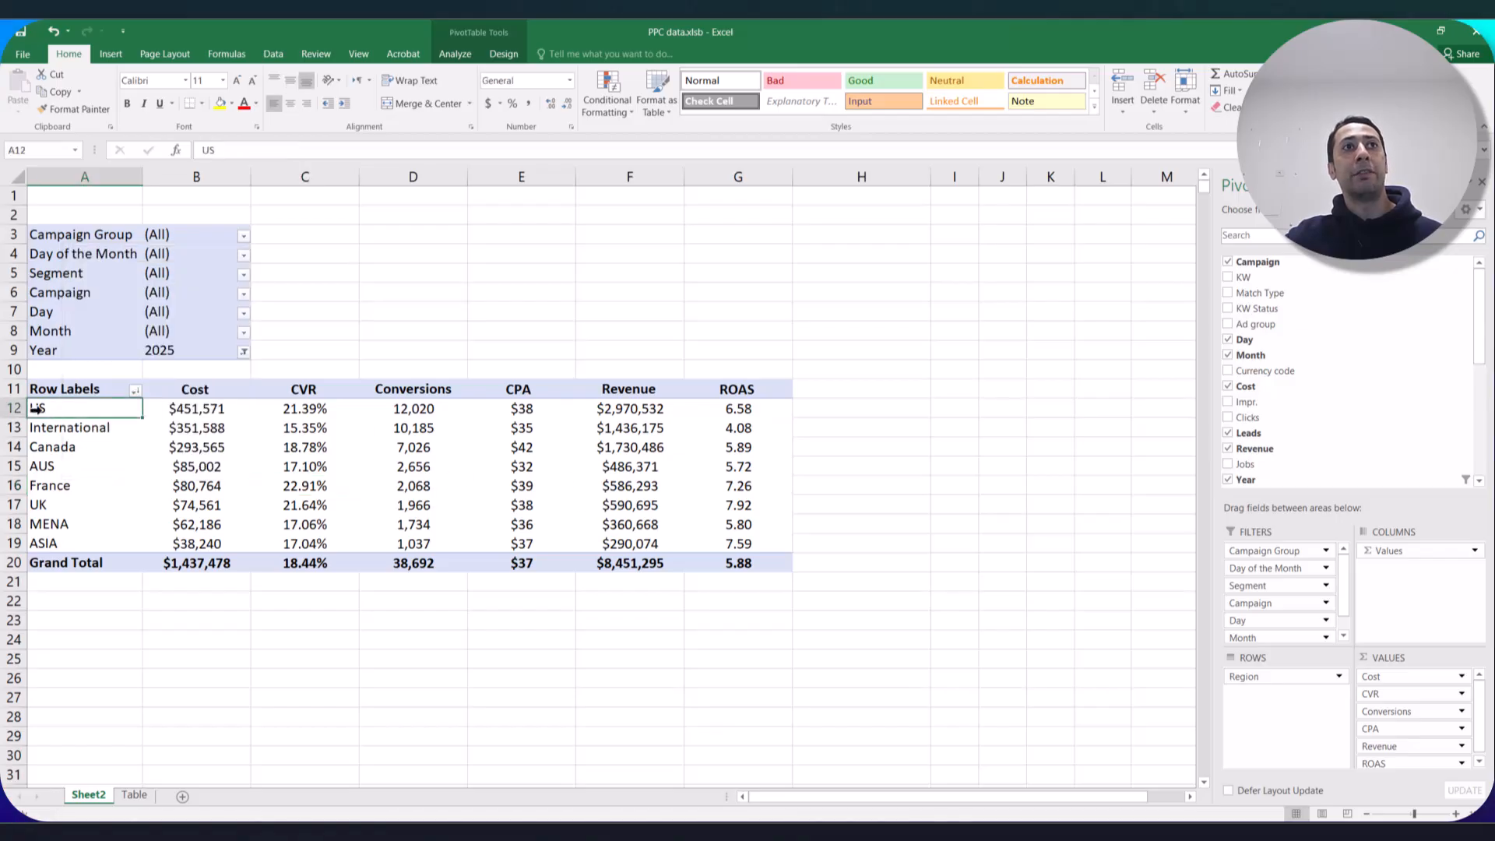
{"action": "left_click", "coordinate": [18, 409]}
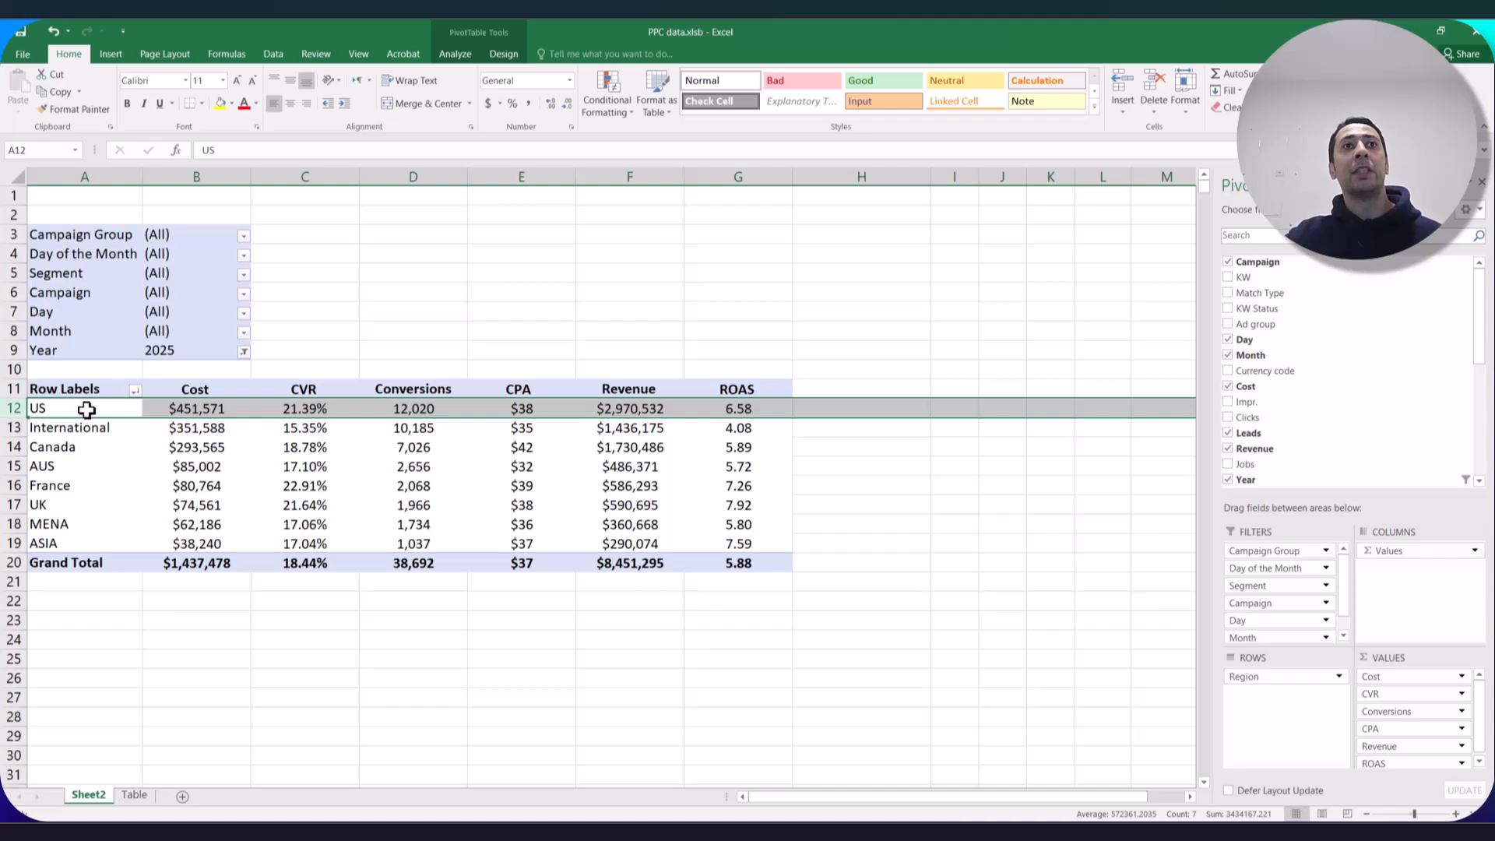
{"action": "left_click", "coordinate": [109, 455]}
{"action": "left_click", "coordinate": [96, 412]}
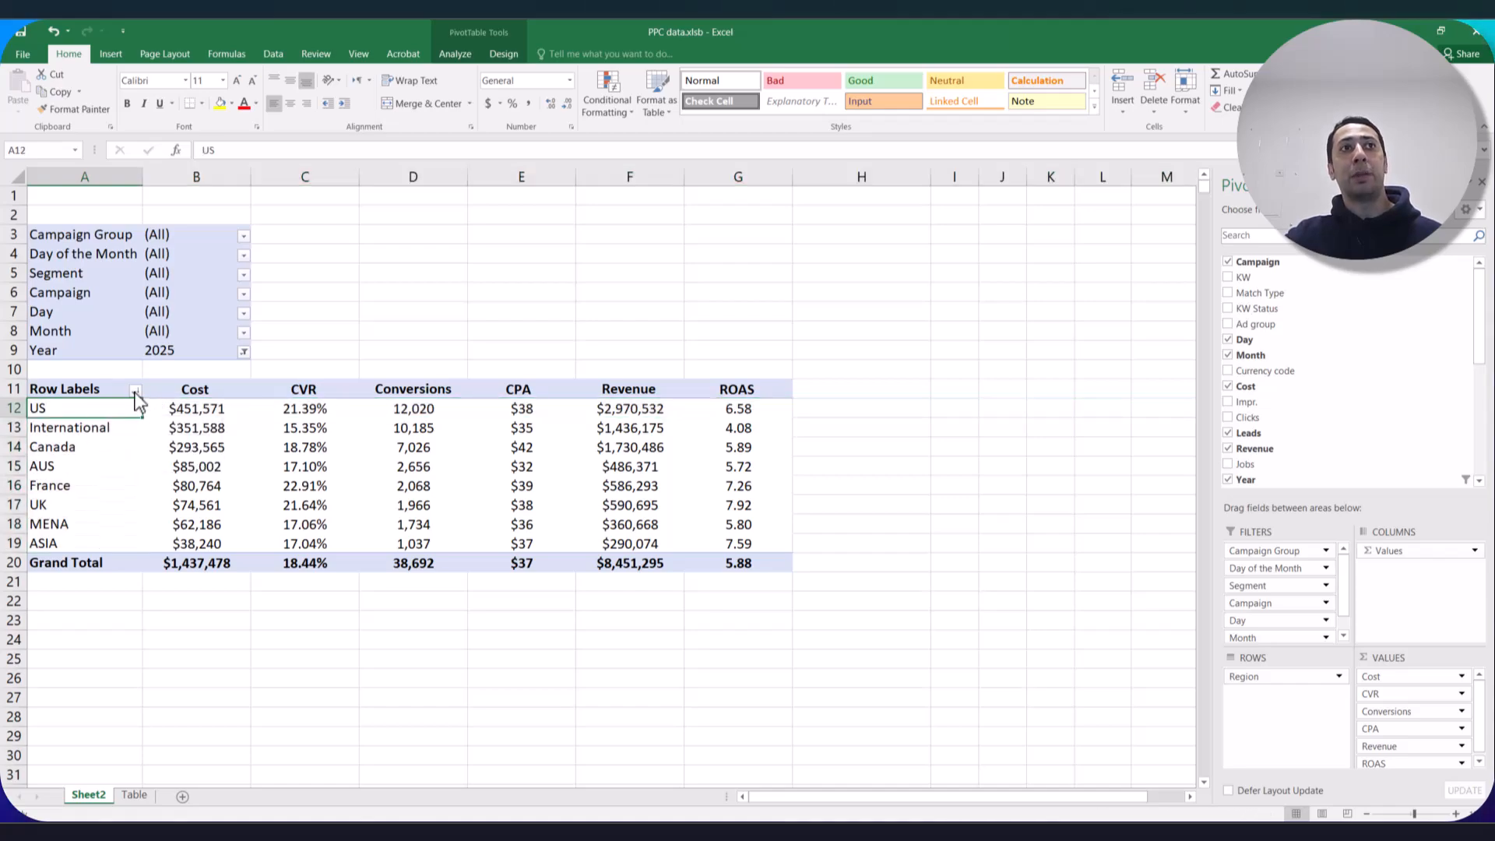
{"action": "left_click", "coordinate": [135, 391]}
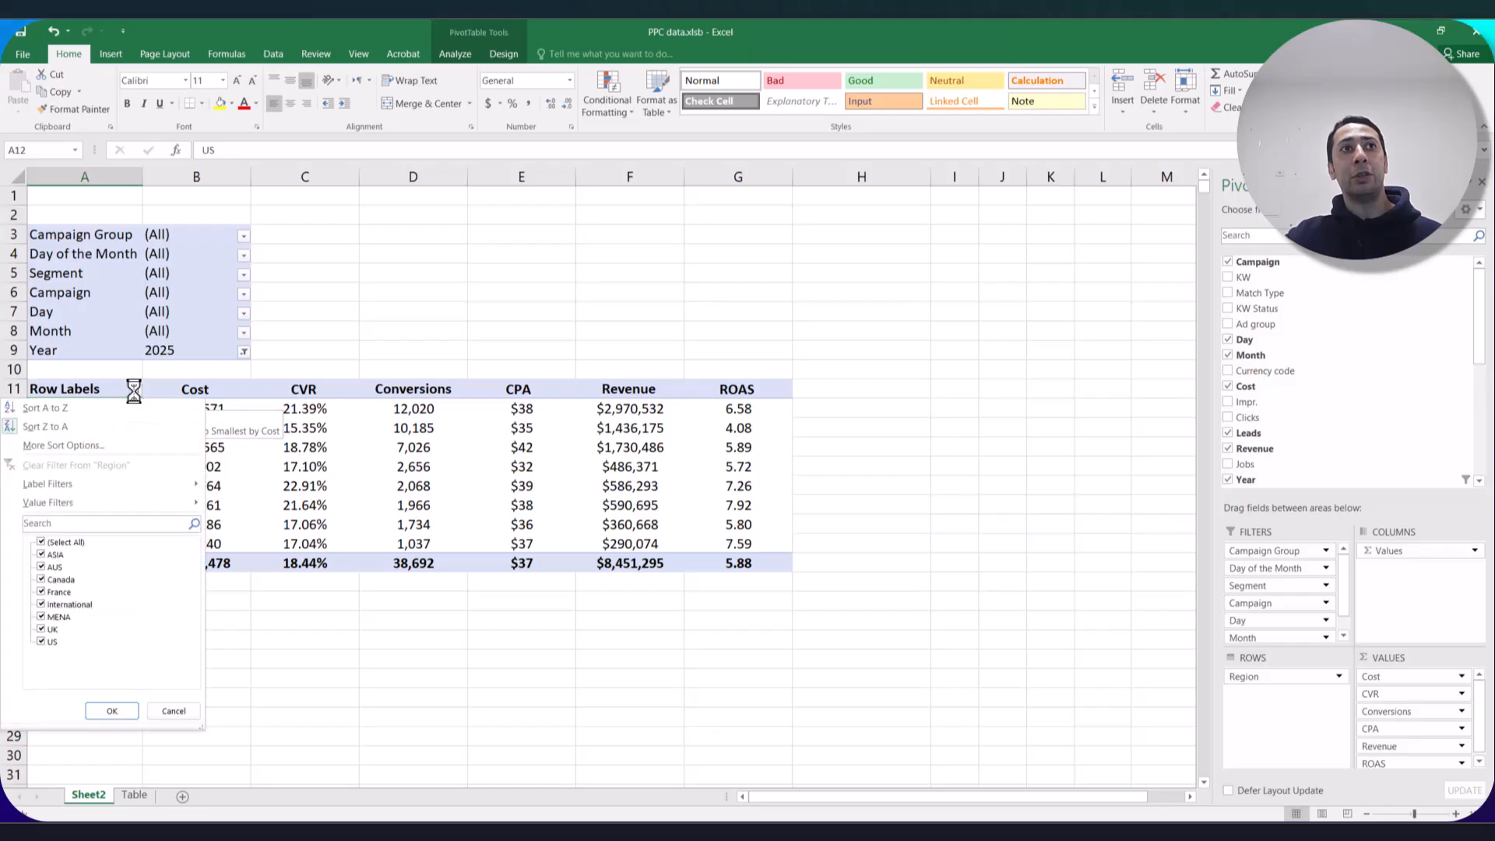
{"action": "mouse_move", "coordinate": [138, 494]}
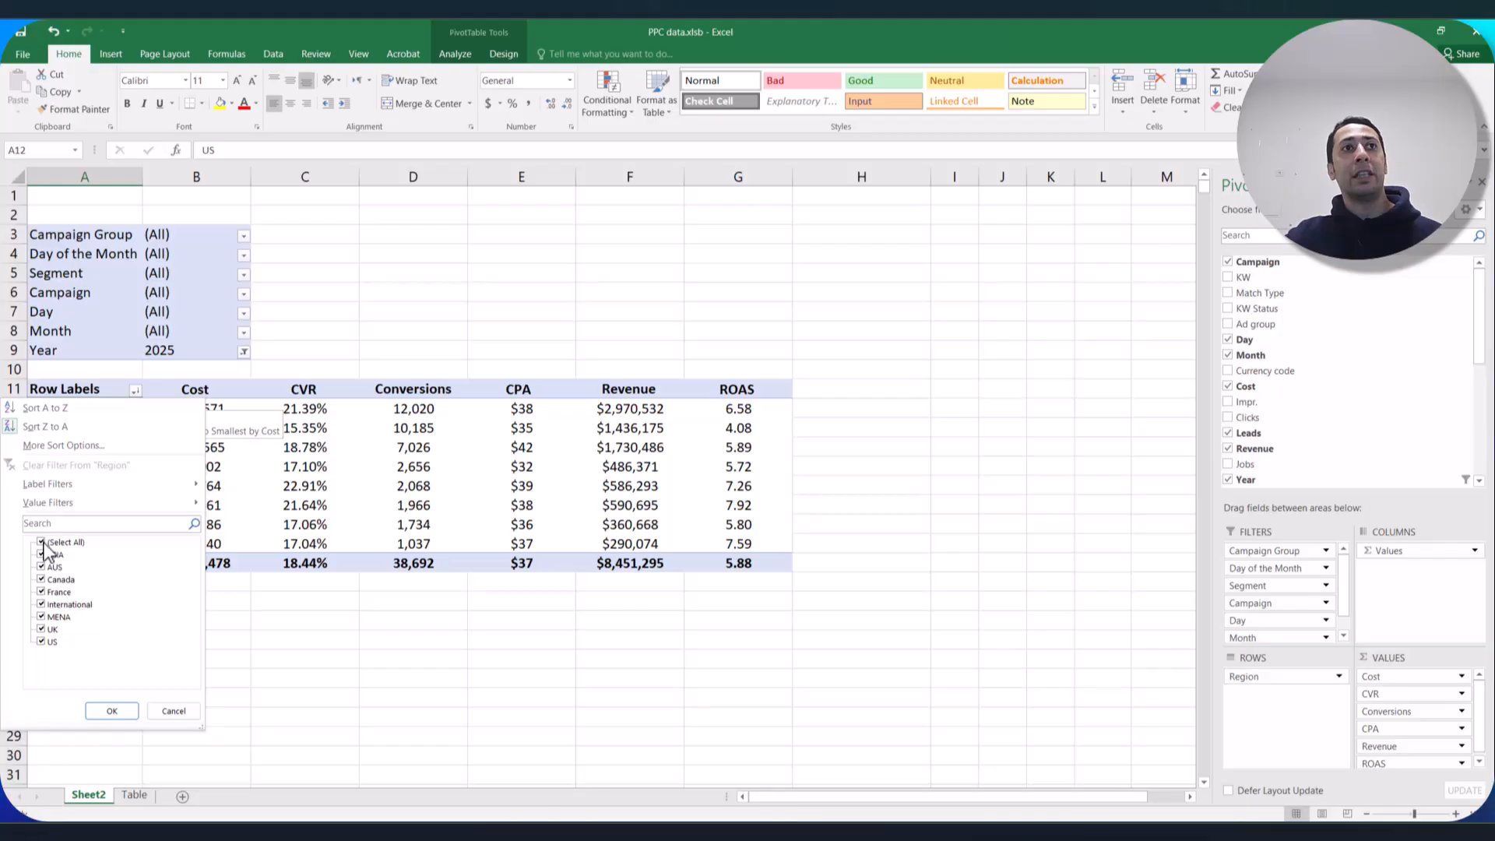
{"action": "left_click", "coordinate": [136, 391]}
{"action": "left_click", "coordinate": [135, 391]}
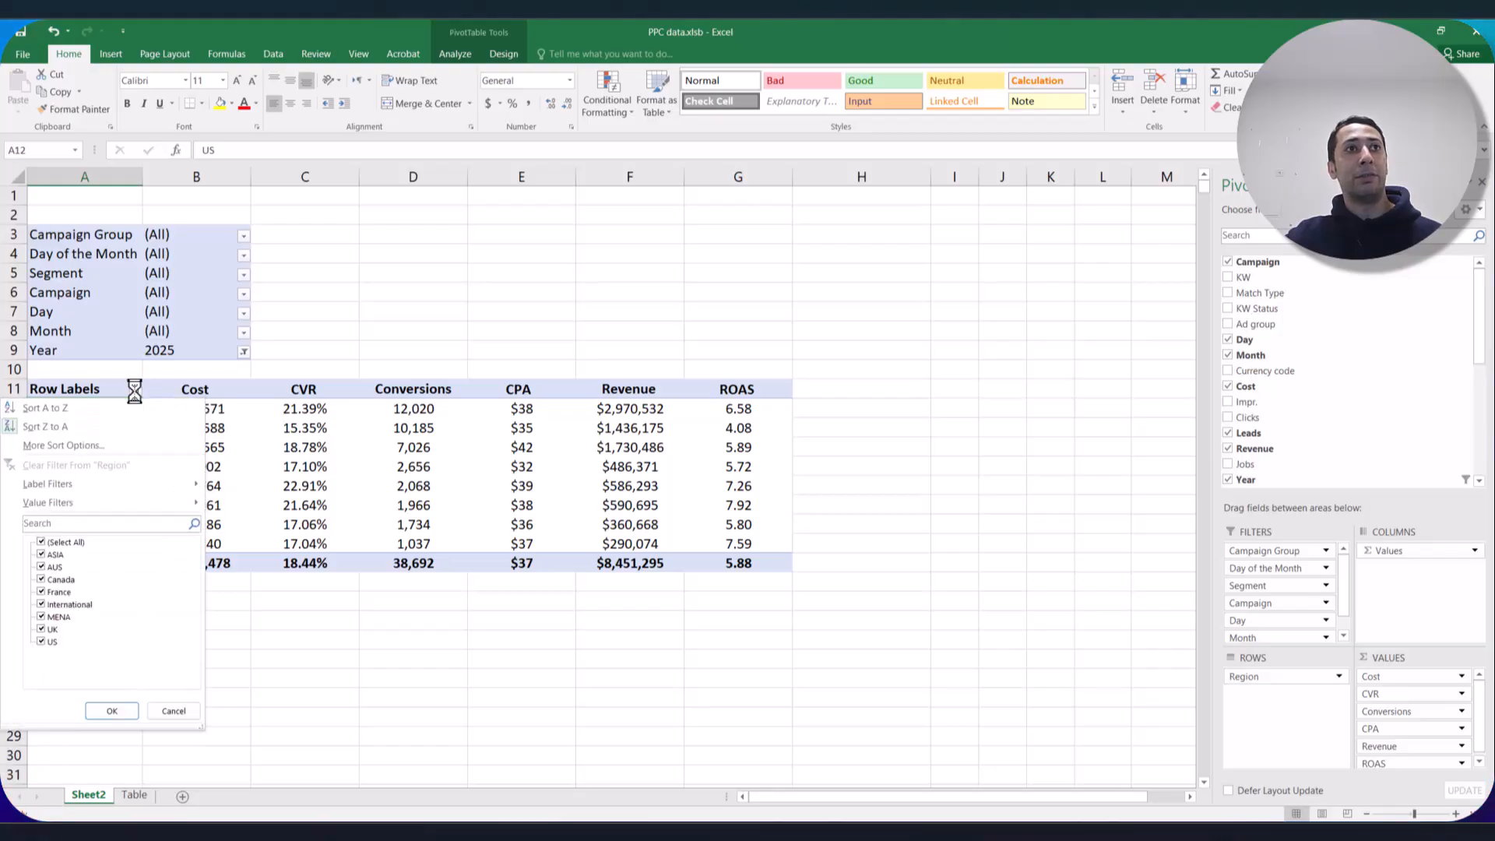
{"action": "left_click", "coordinate": [42, 543]}
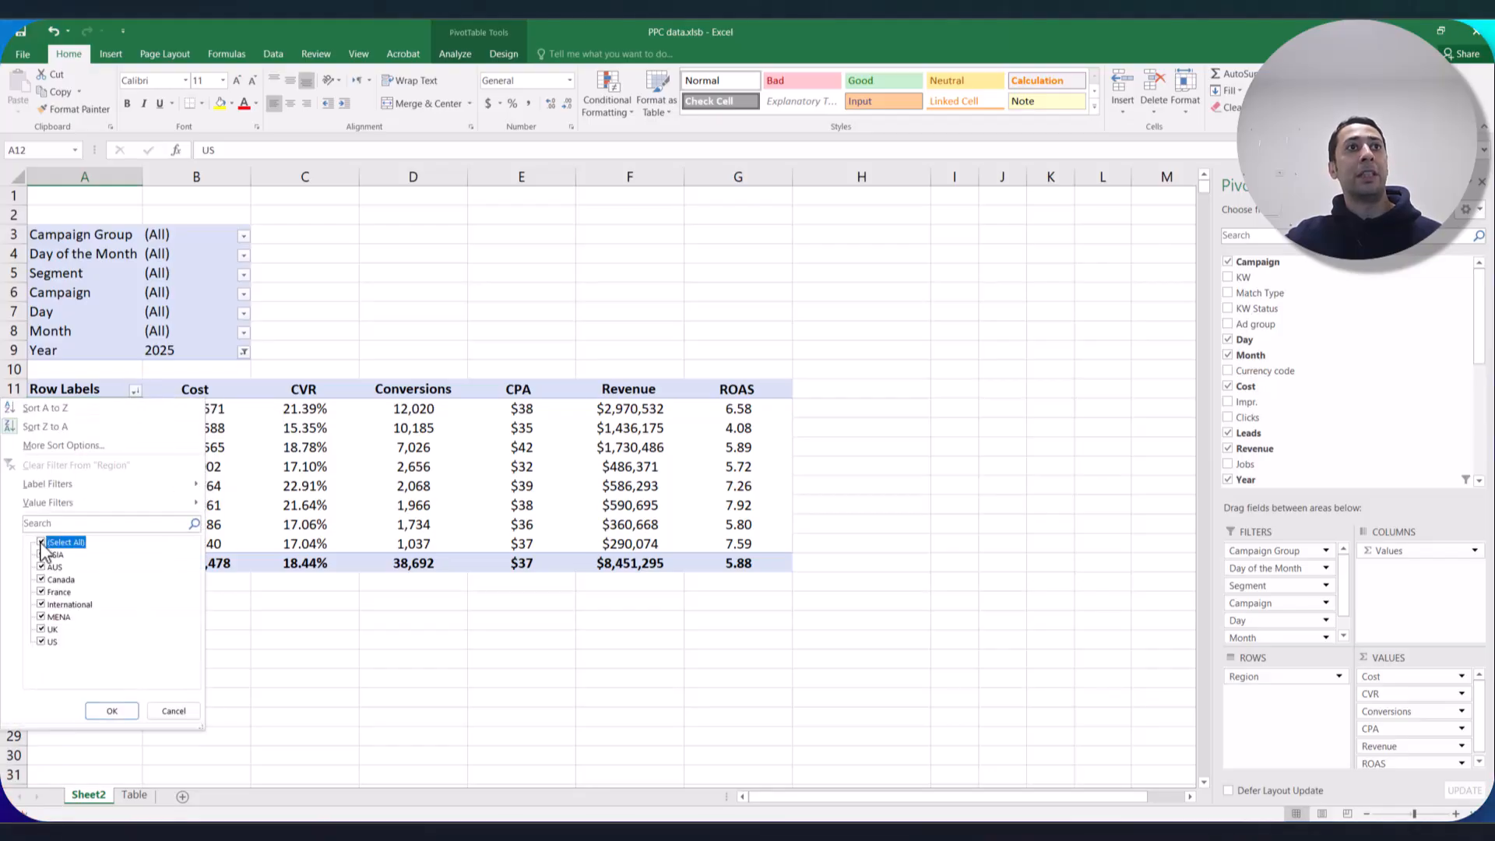
{"action": "left_click", "coordinate": [41, 643]}
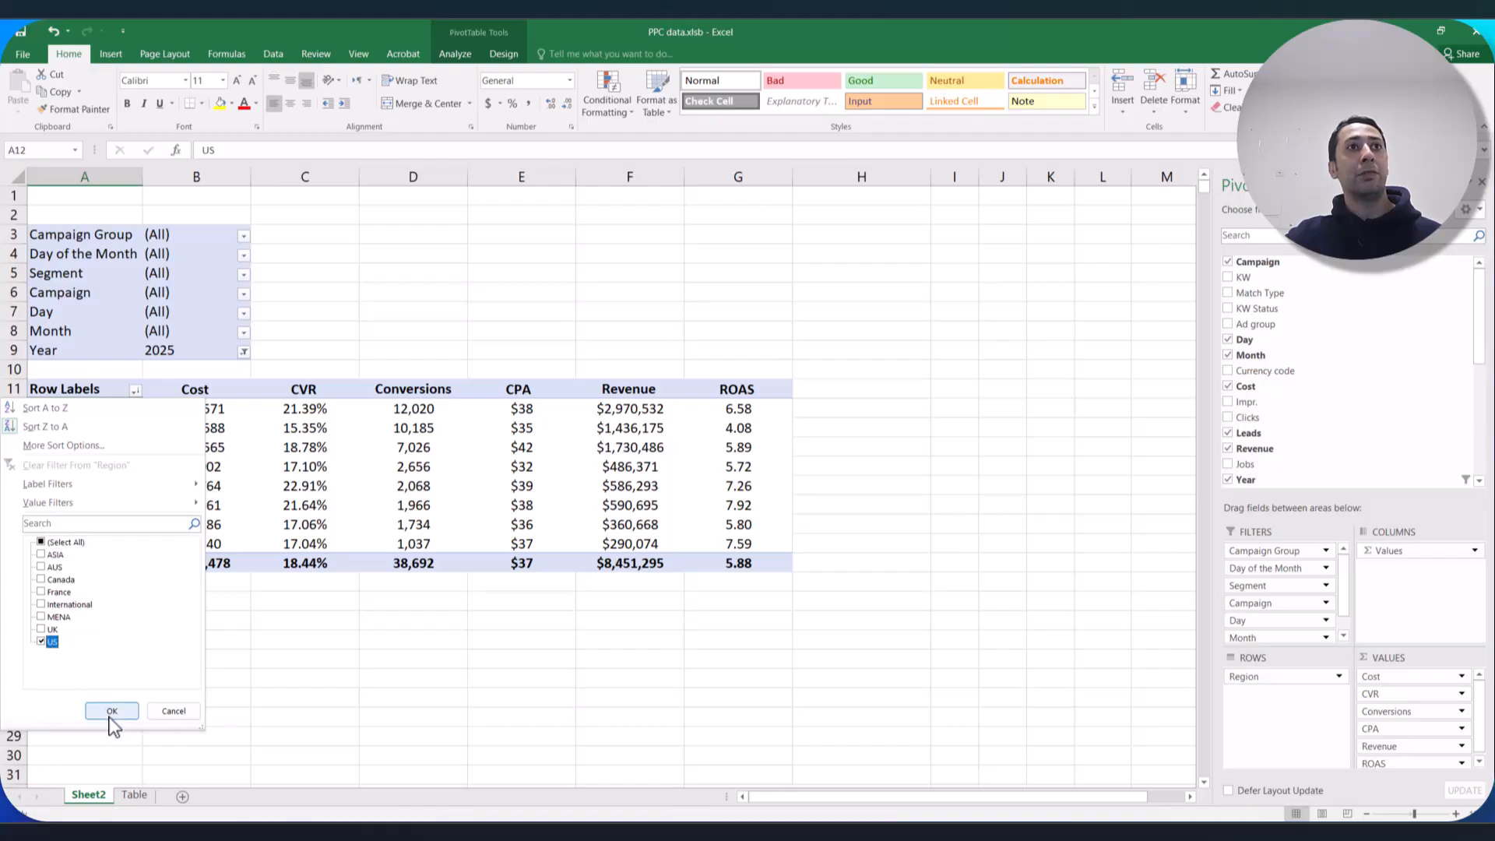
{"action": "left_click", "coordinate": [112, 711]}
{"action": "left_click_drag", "start_coordinate": [99, 427], "coordinate": [740, 395]}
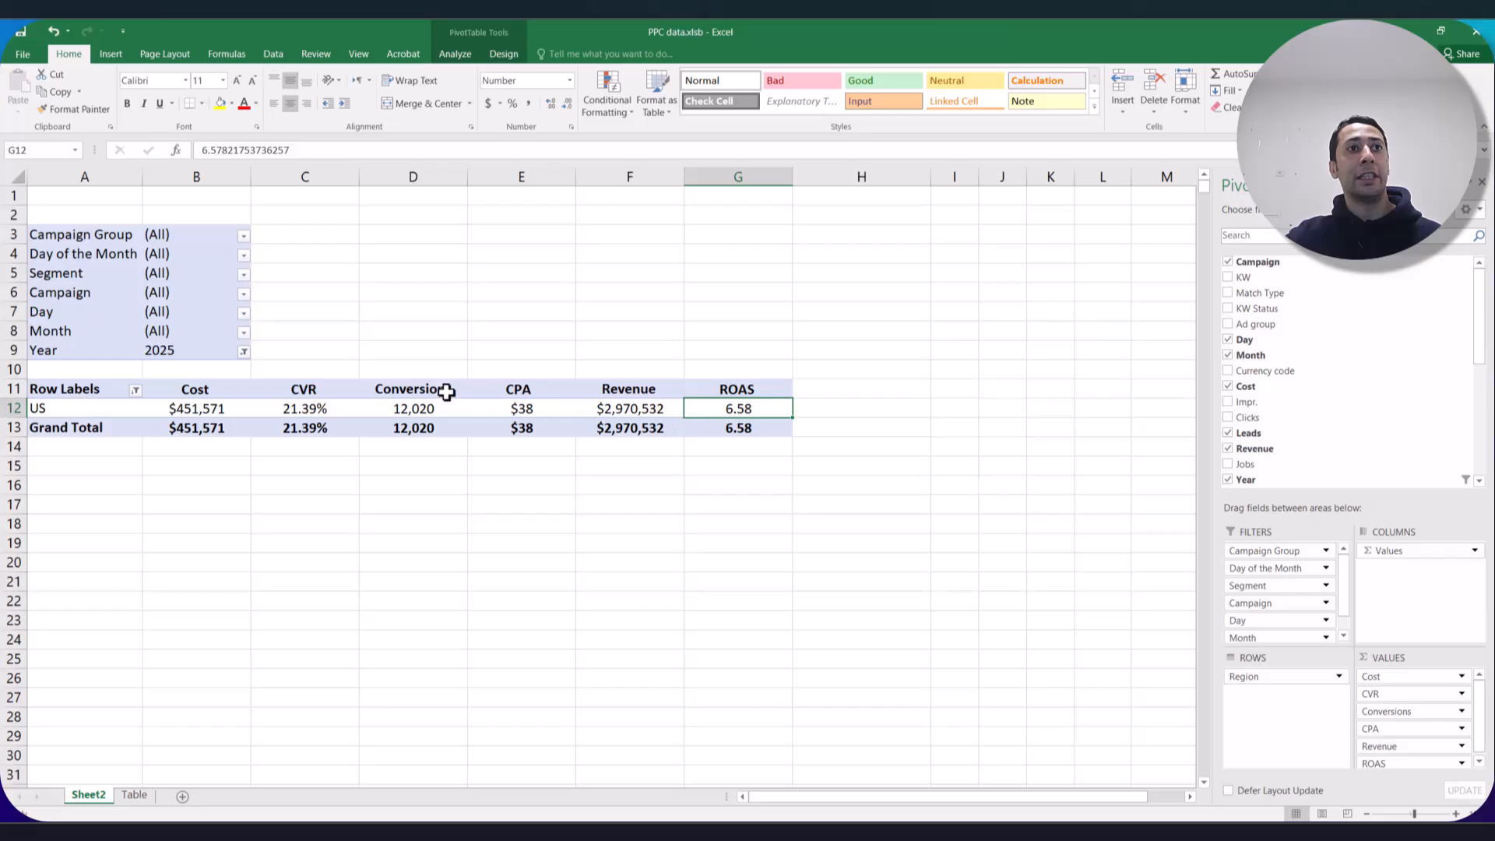
Filter the Segment report filter to Generic only.
{"action": "left_click", "coordinate": [243, 274]}
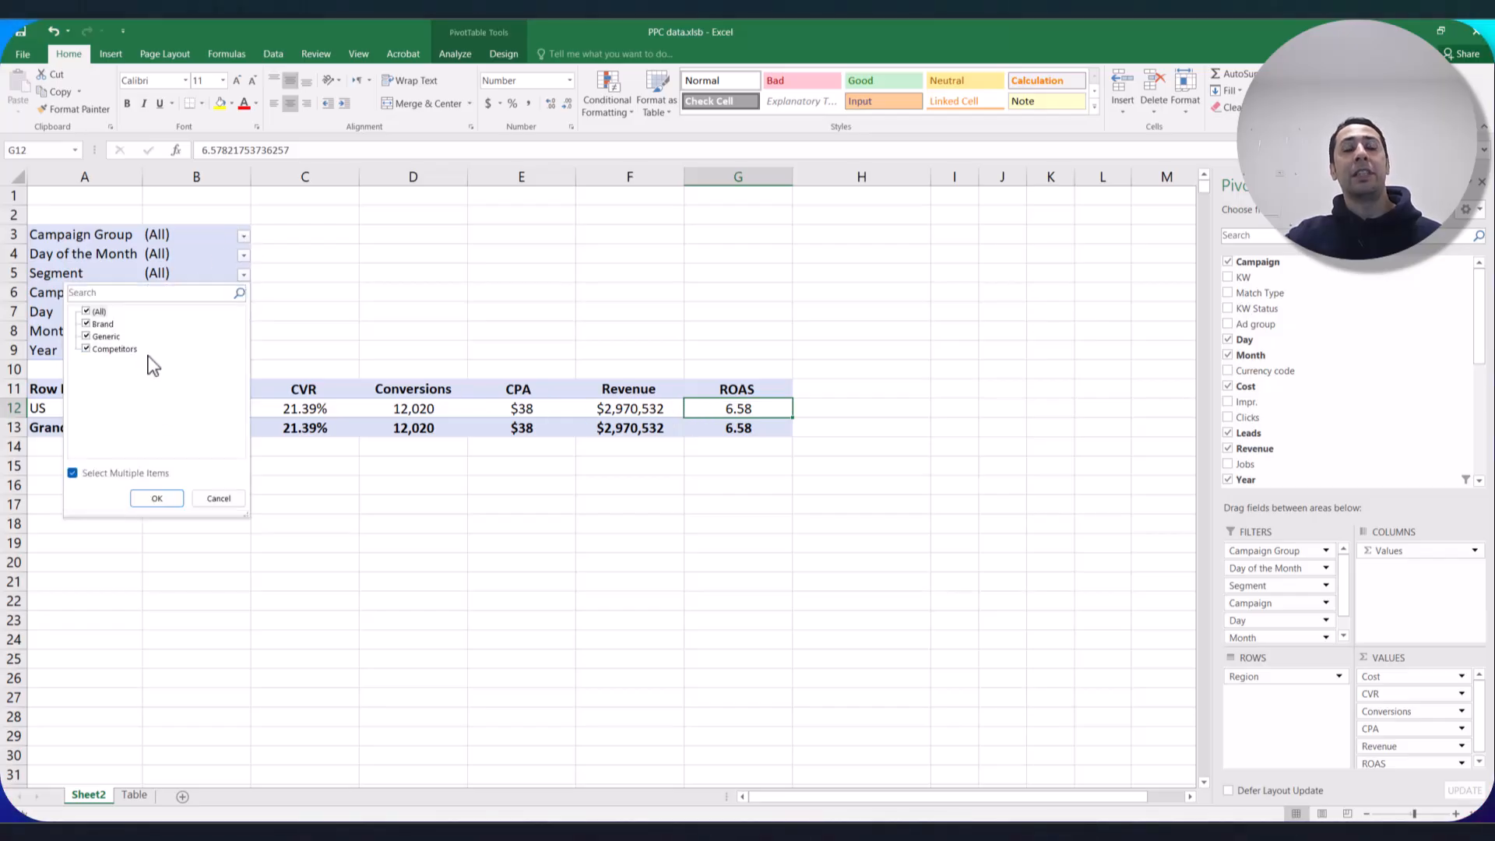
{"action": "left_click", "coordinate": [87, 311]}
{"action": "left_click", "coordinate": [88, 336]}
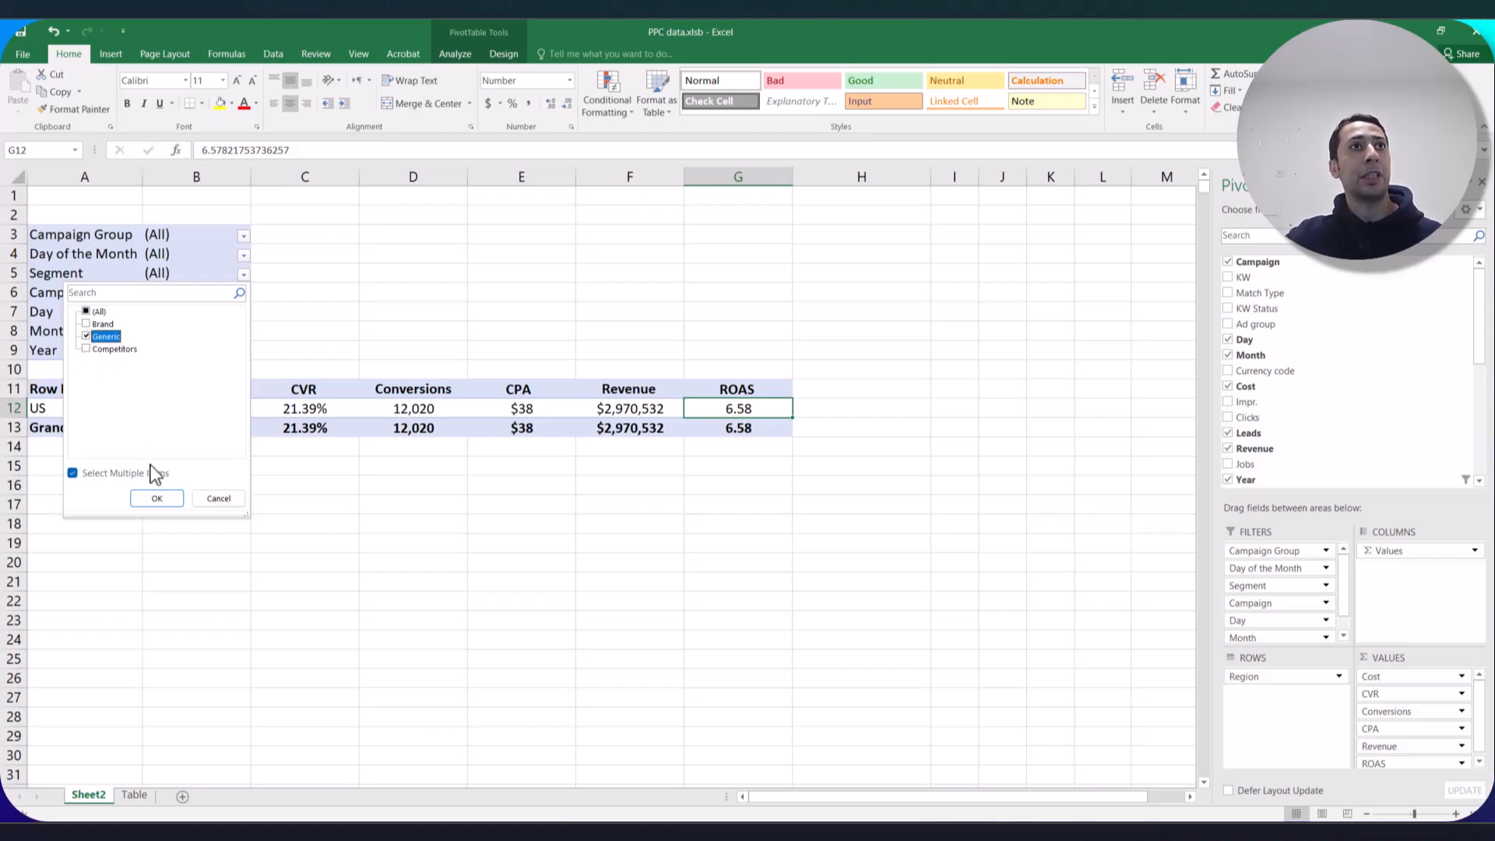
{"action": "left_click", "coordinate": [157, 498]}
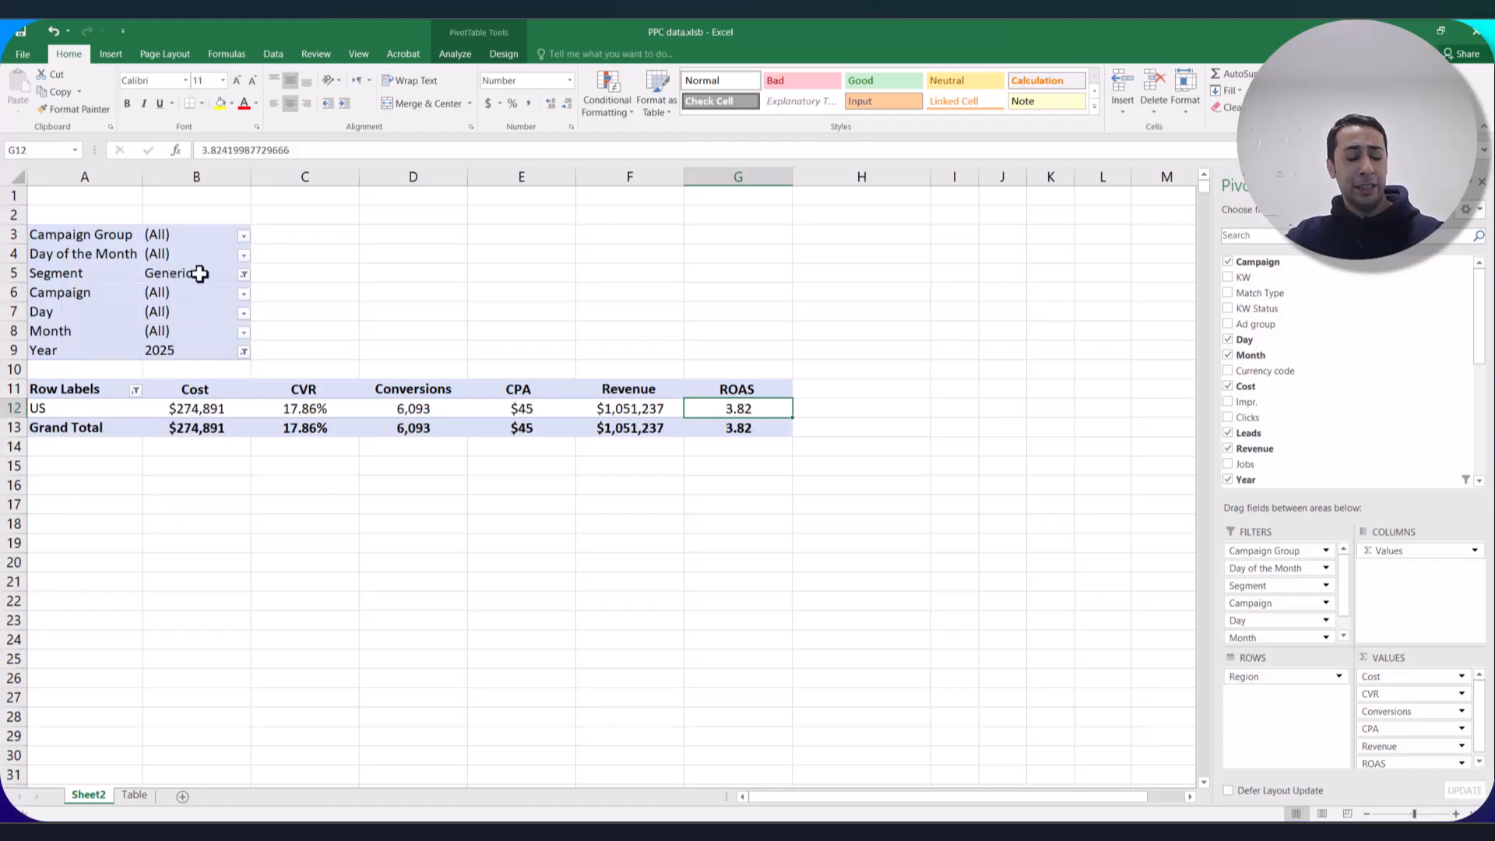
Filter the Campaign Group report filter to Training, Upskilling and Leadership, and check the resulting Grand Total ROAS.
{"action": "left_click", "coordinate": [244, 235]}
{"action": "left_click", "coordinate": [86, 274]}
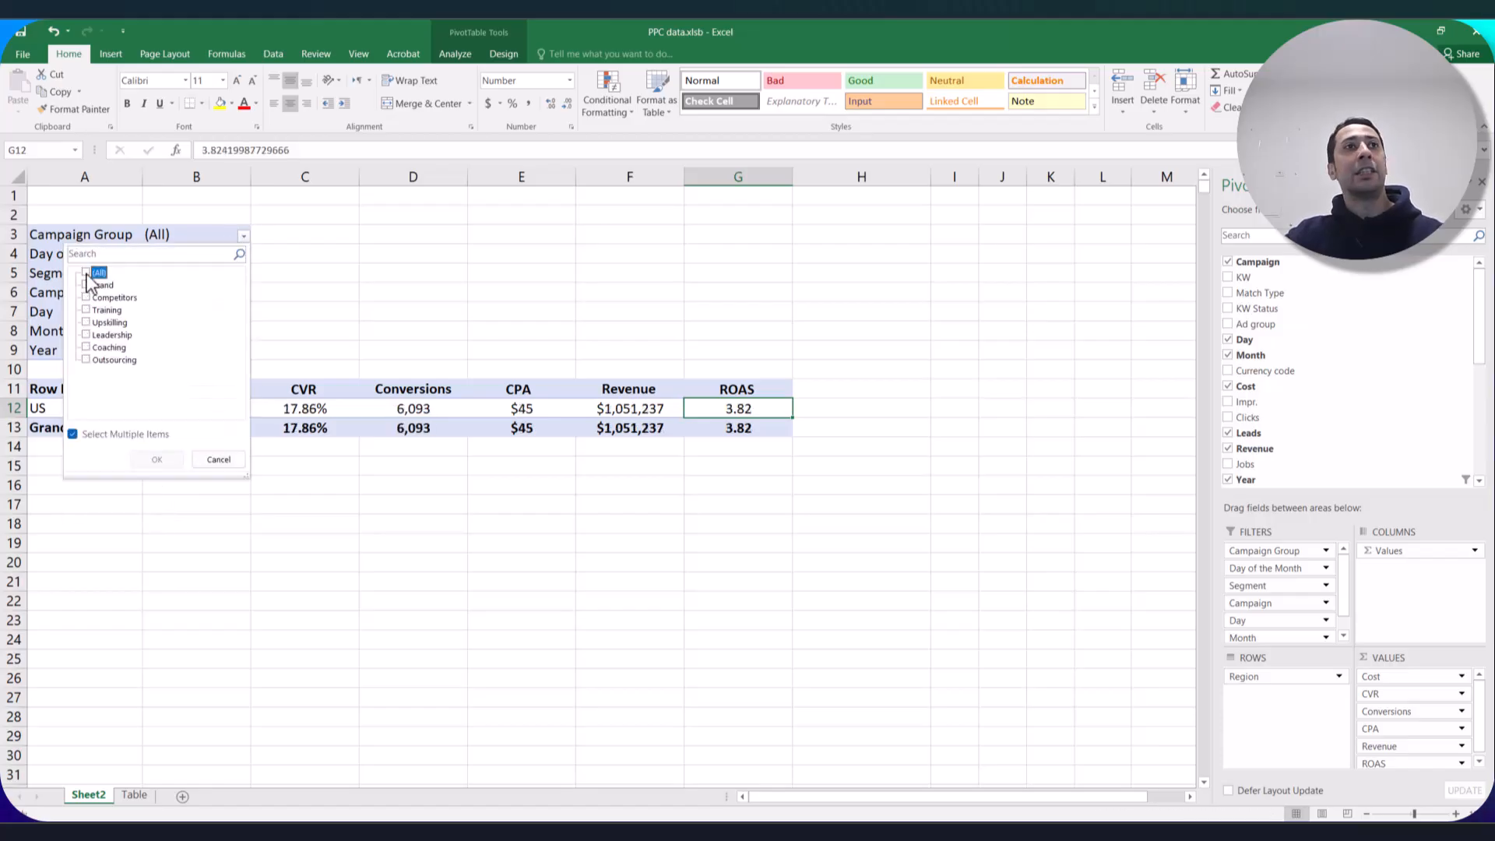
{"action": "left_click", "coordinate": [89, 310]}
{"action": "left_click", "coordinate": [88, 323]}
{"action": "left_click", "coordinate": [89, 335]}
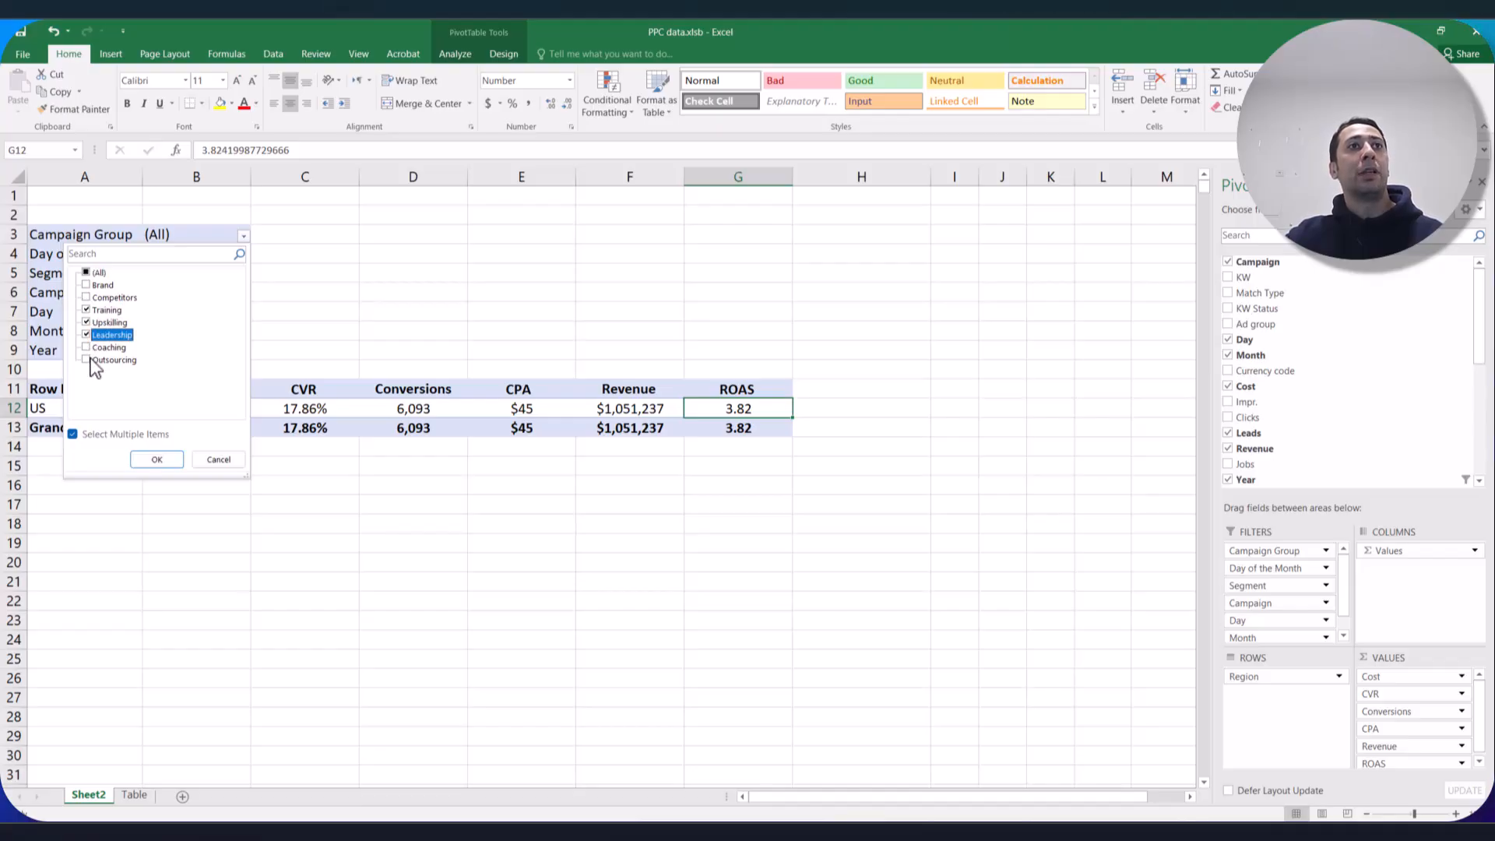
{"action": "left_click", "coordinate": [157, 460]}
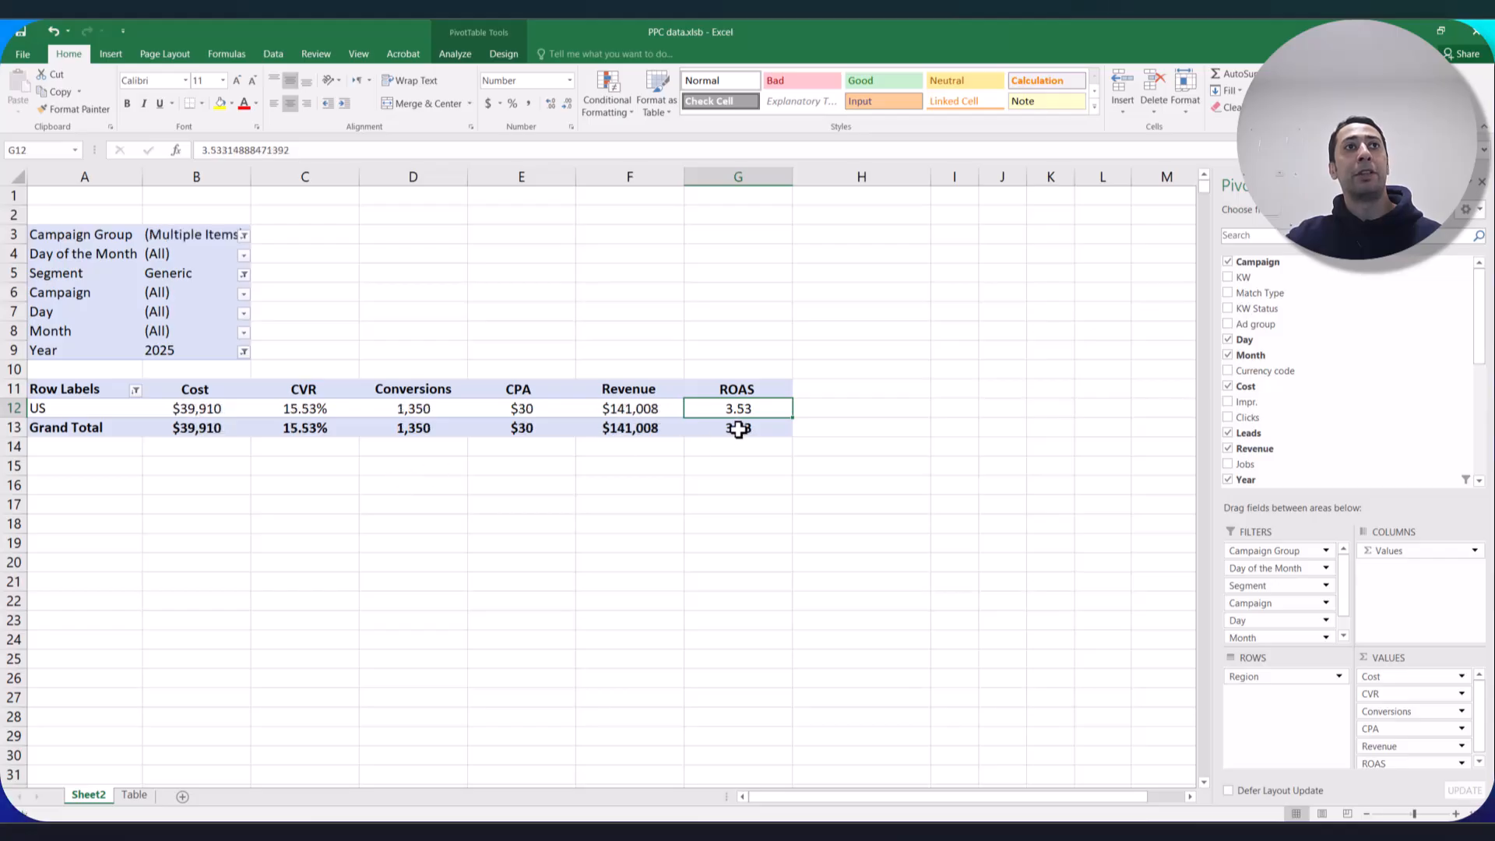
{"action": "mouse_move", "coordinate": [743, 427]}
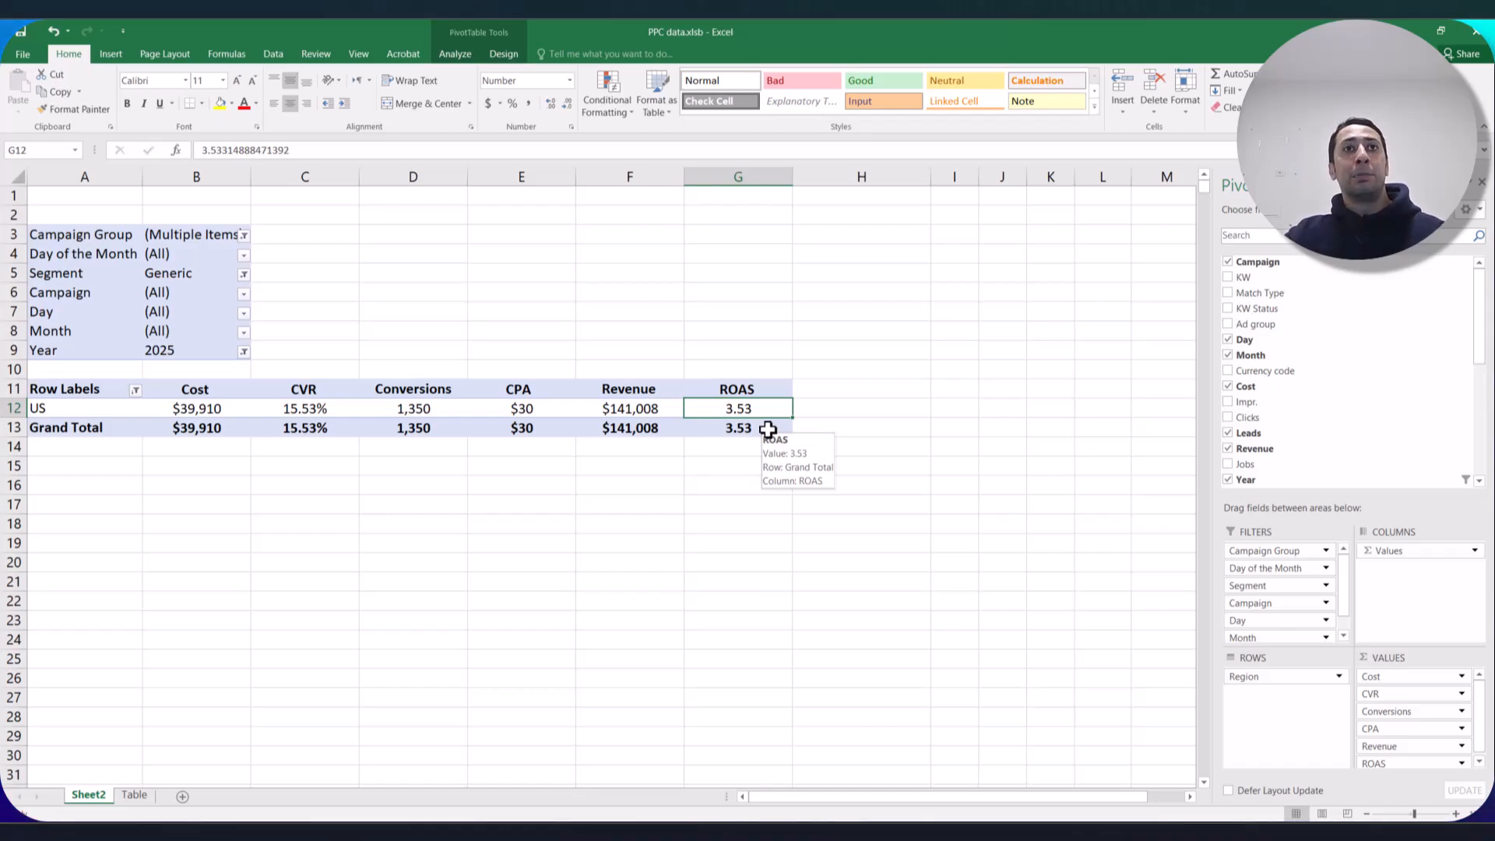
{"action": "left_click", "coordinate": [738, 425]}
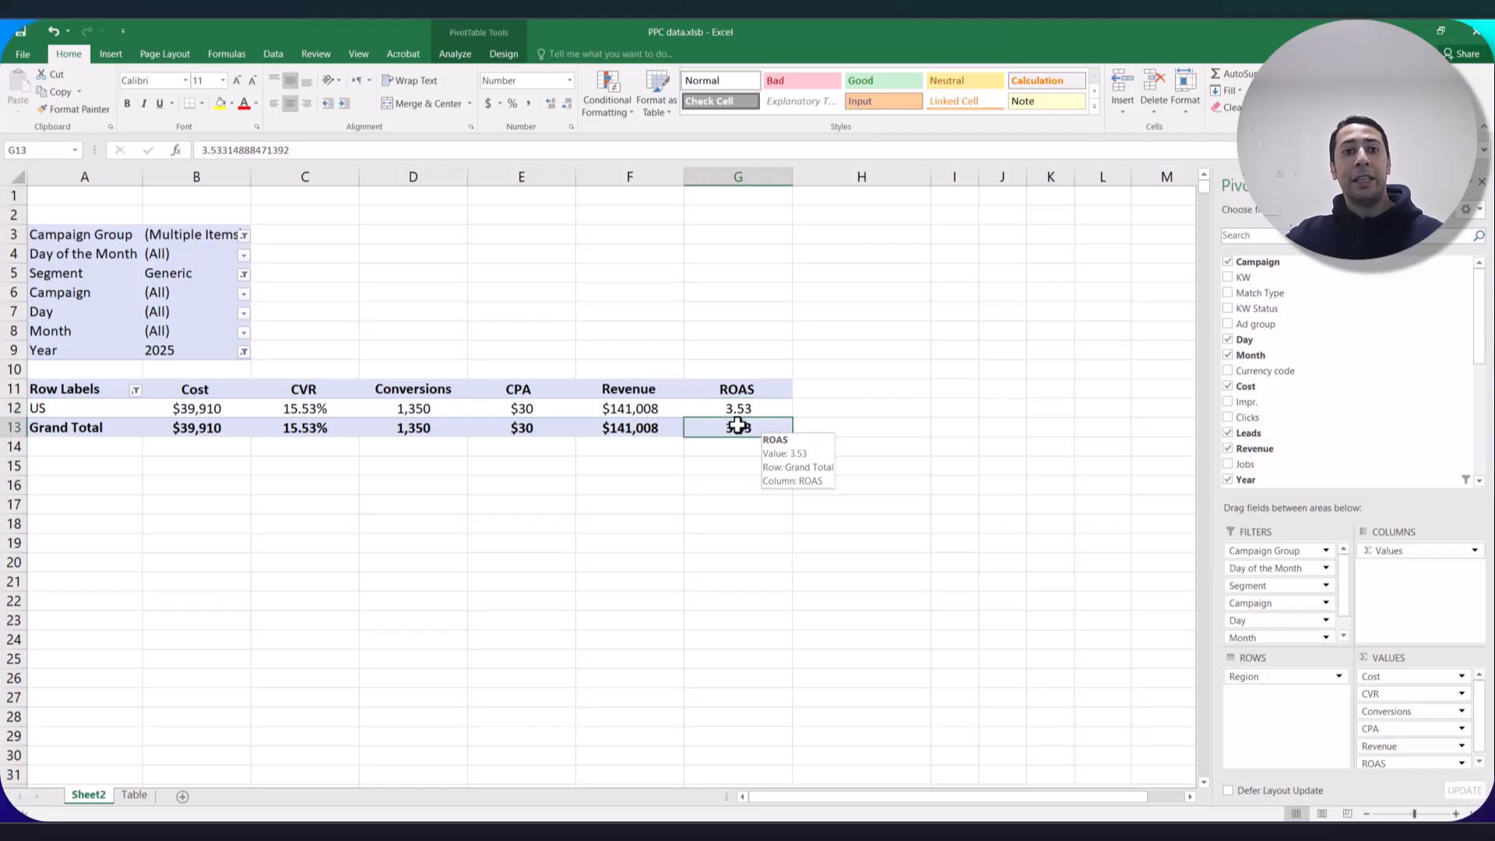
Reset the Region row labels and the Campaign Group and Segment report filters to show all items.
{"action": "left_click", "coordinate": [136, 390]}
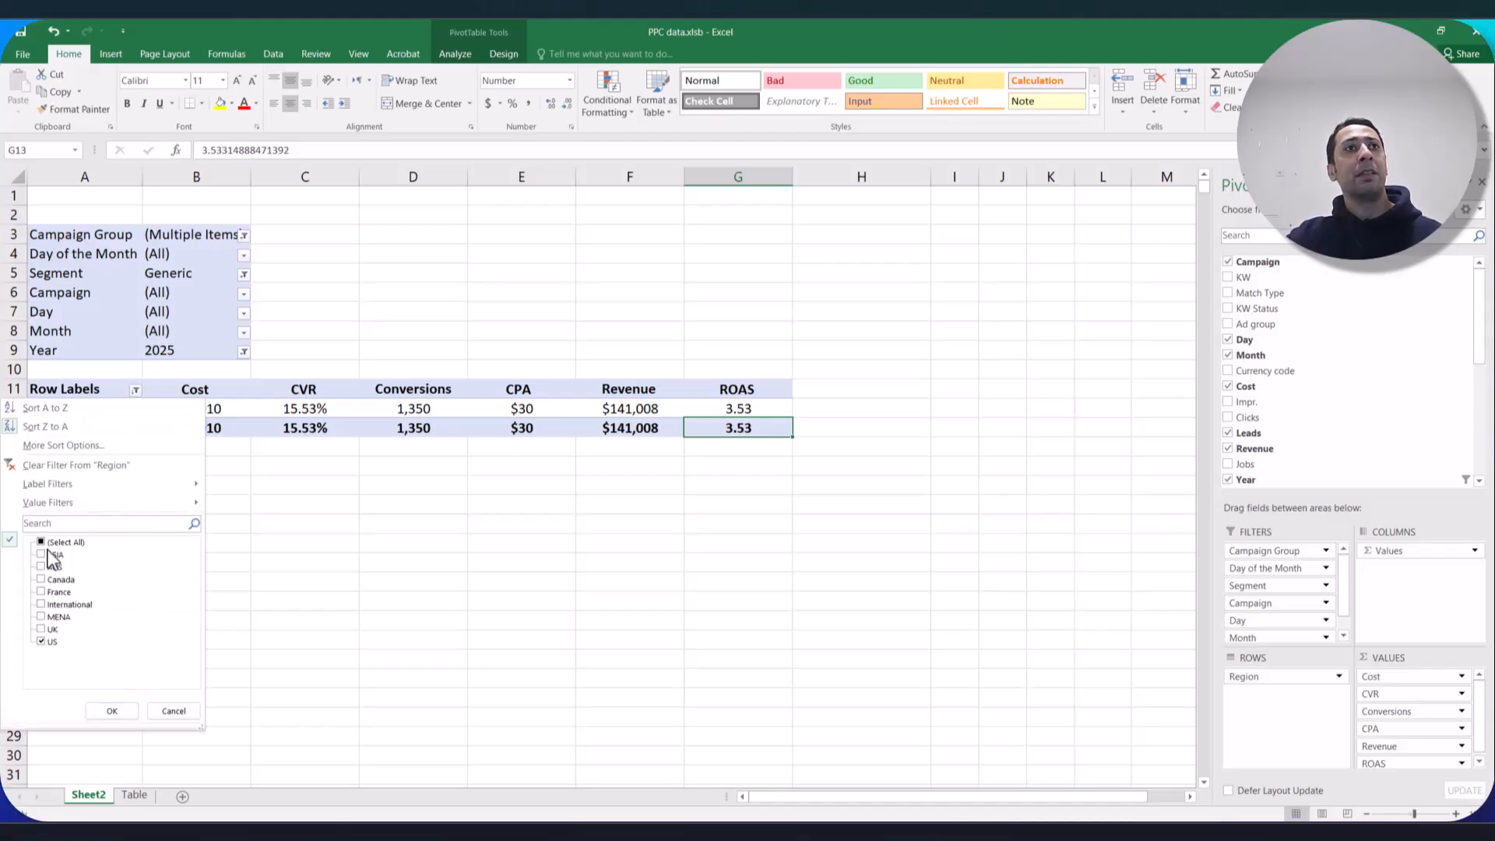
{"action": "left_click", "coordinate": [112, 710]}
{"action": "left_click", "coordinate": [243, 235]}
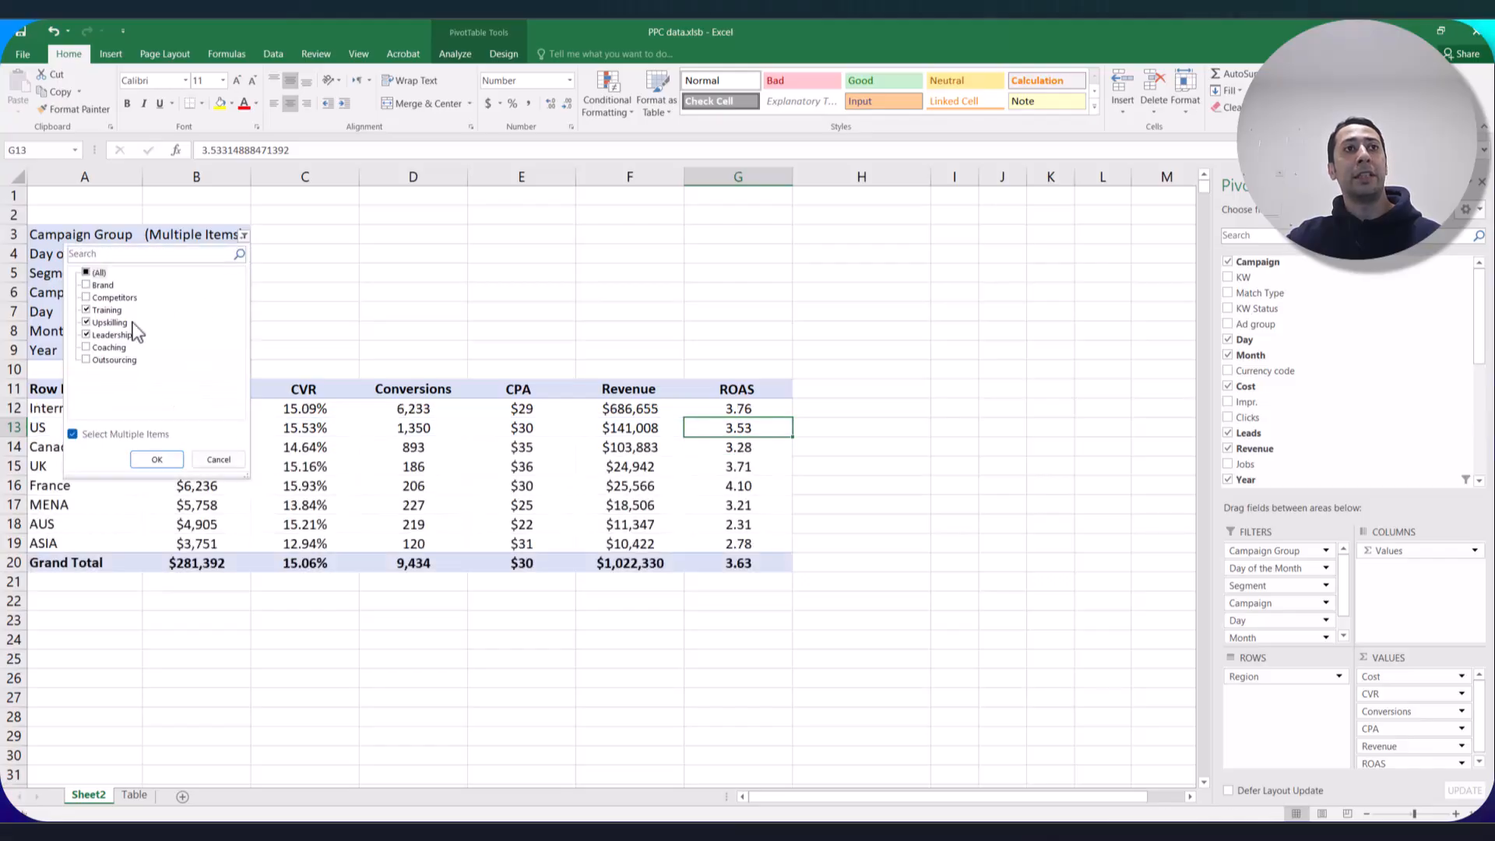
{"action": "left_click", "coordinate": [156, 460]}
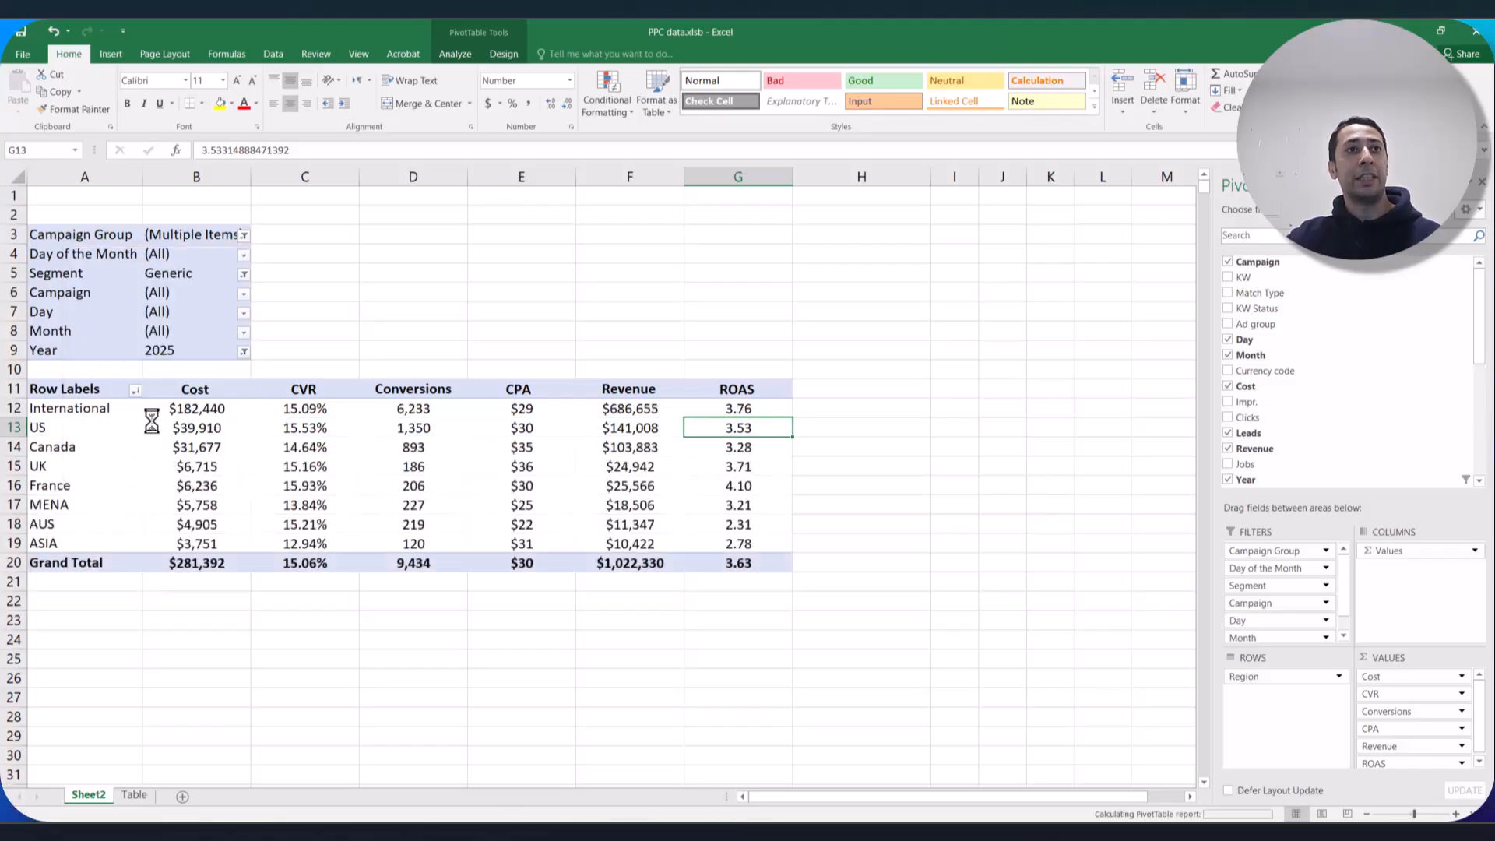
{"action": "left_click", "coordinate": [243, 274]}
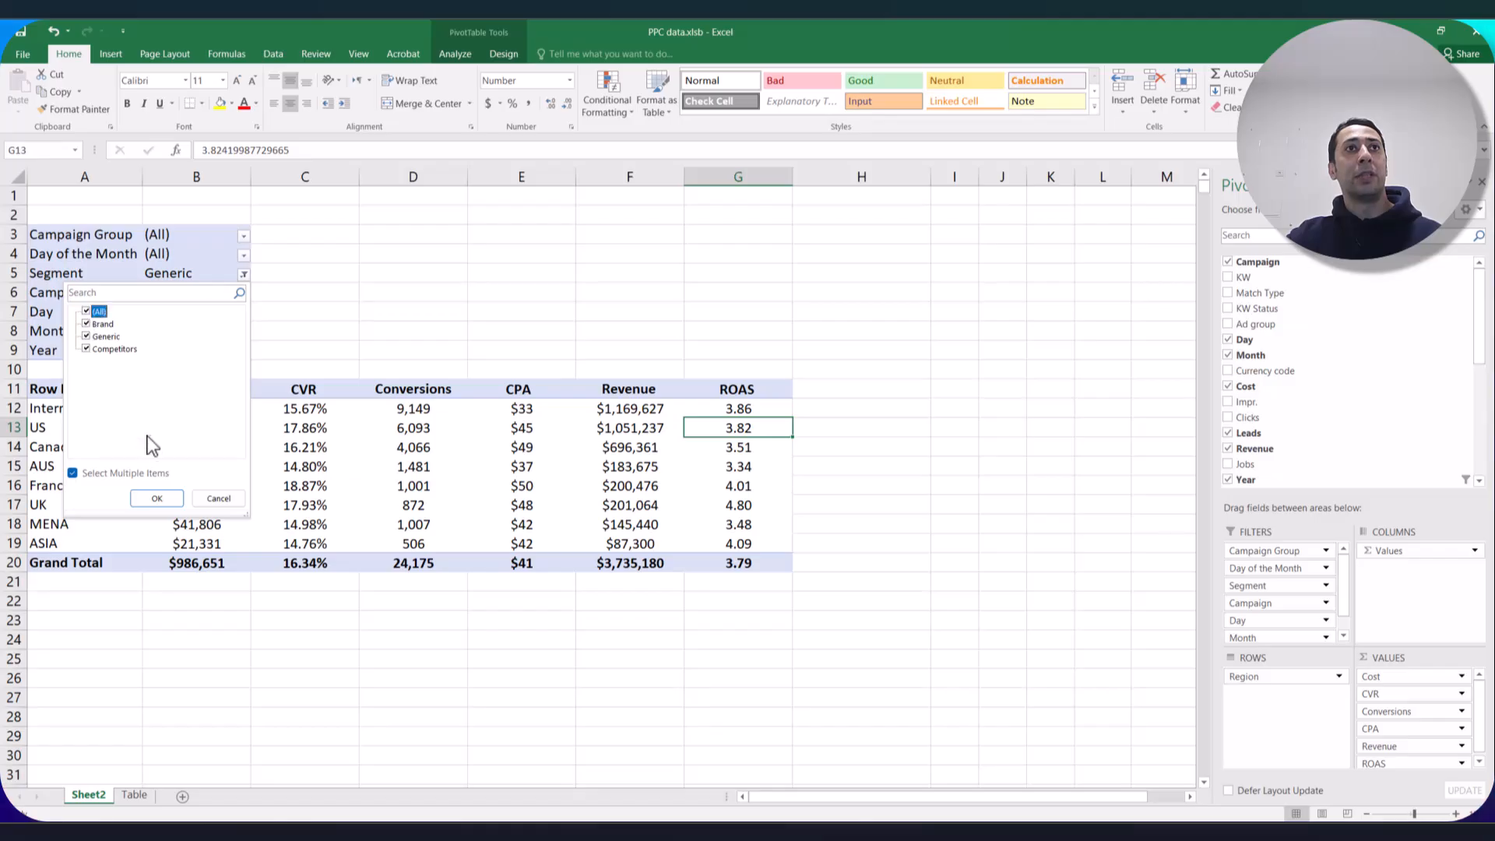
{"action": "left_click", "coordinate": [156, 499]}
Examine the Revenue, CPA and ROAS values across the regions in the unfiltered pivot table.
{"action": "left_click", "coordinate": [617, 450]}
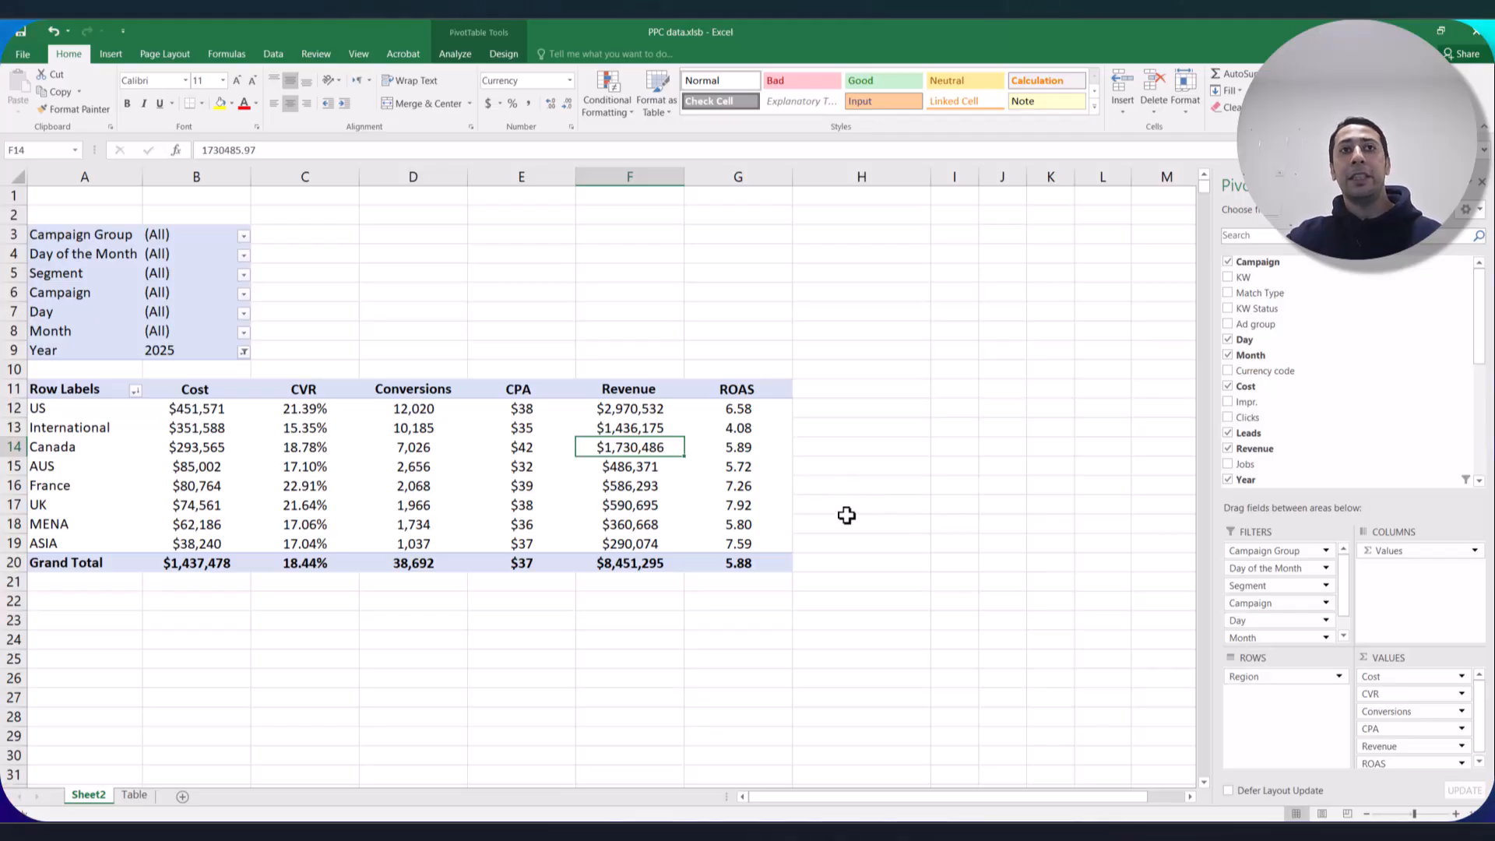
{"action": "left_click", "coordinate": [750, 499]}
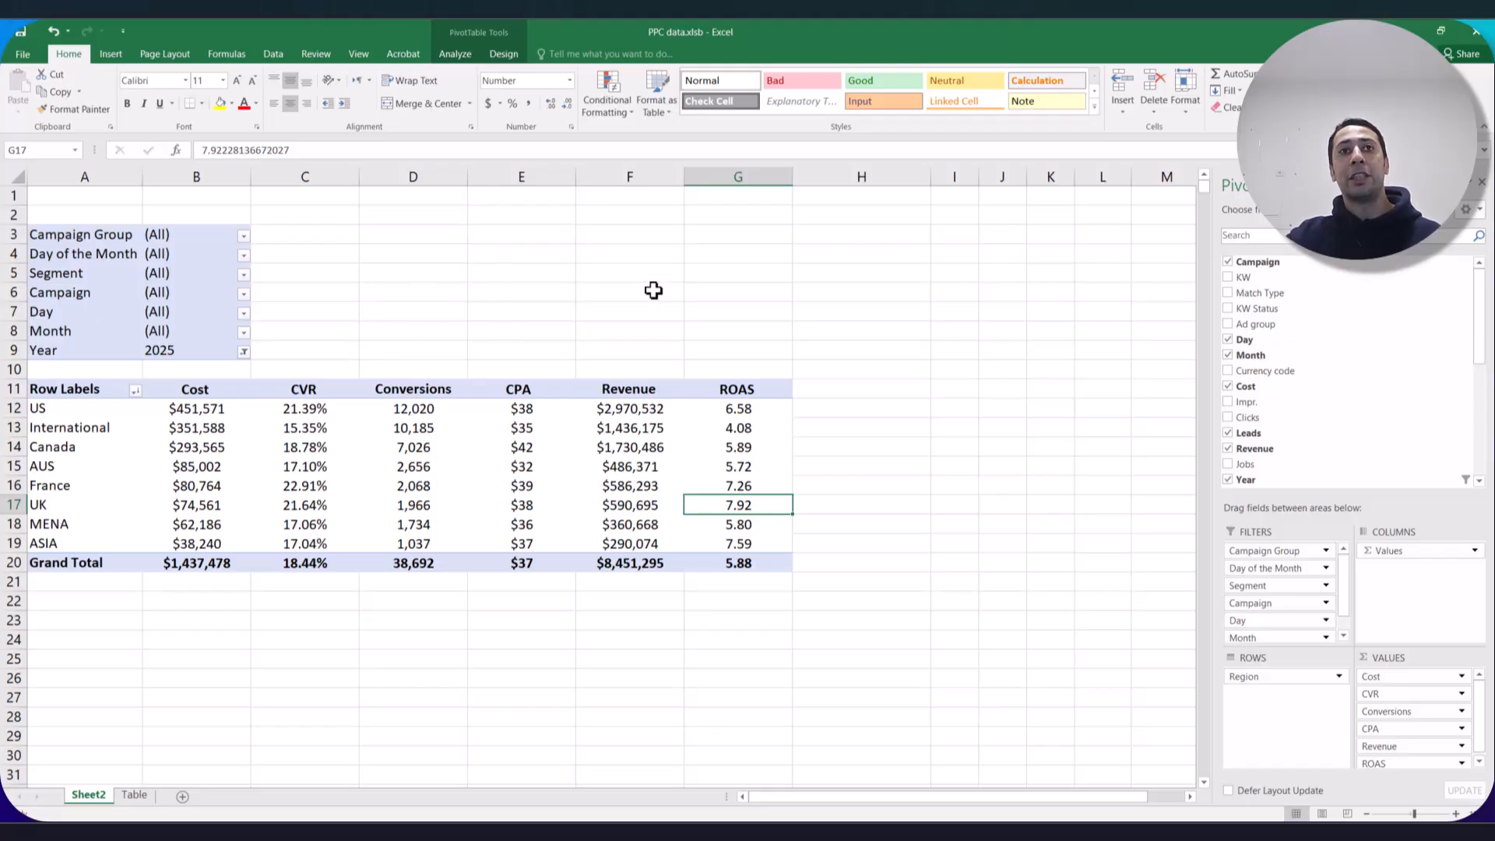
{"action": "left_click", "coordinate": [762, 467]}
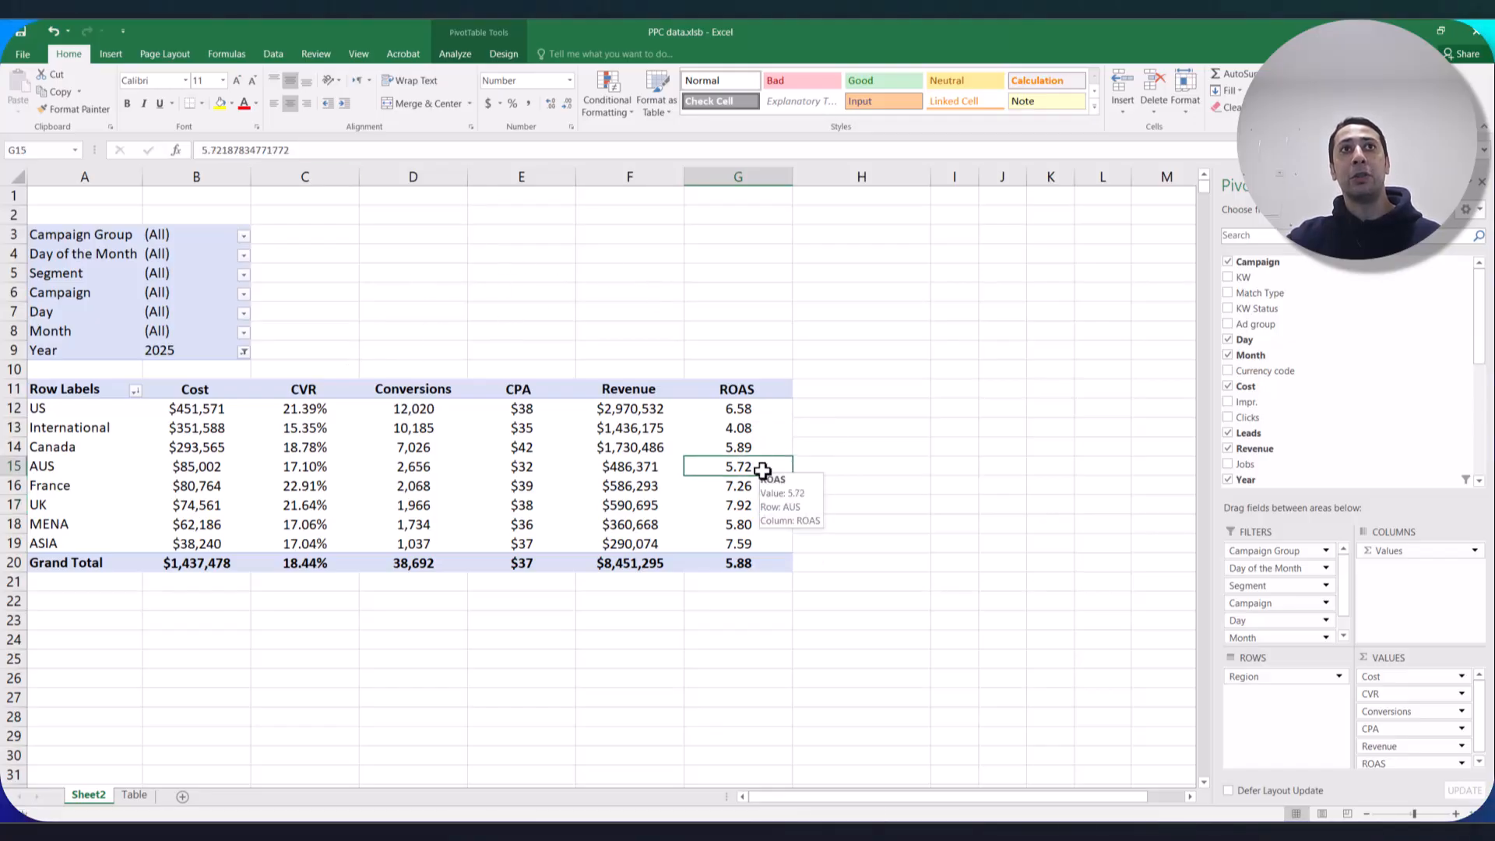
{"action": "left_click", "coordinate": [548, 466]}
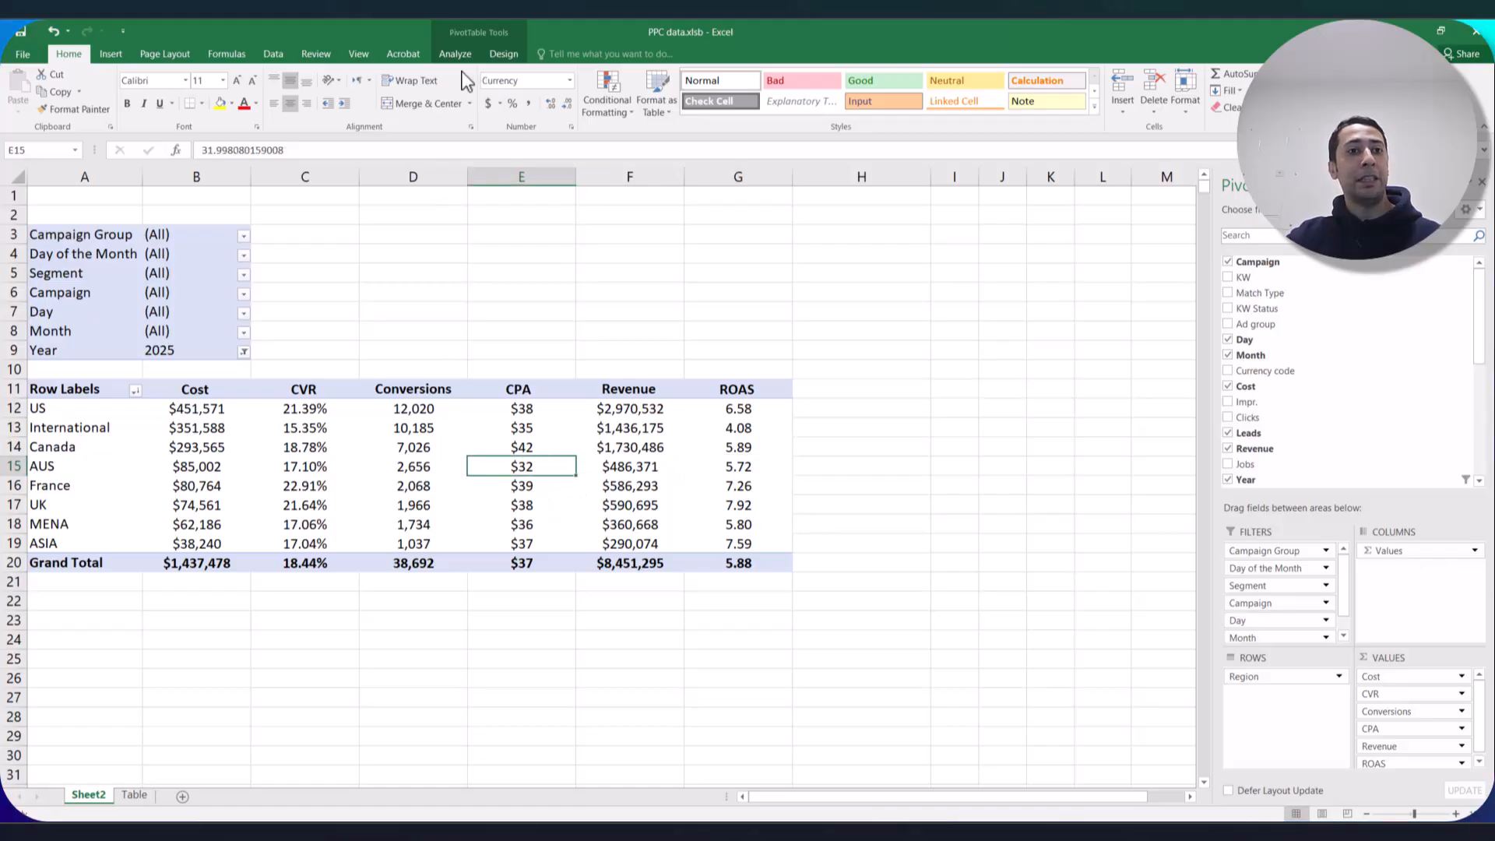
{"action": "left_click_drag", "start_coordinate": [70, 391], "coordinate": [760, 548]}
{"action": "left_click", "coordinate": [759, 543]}
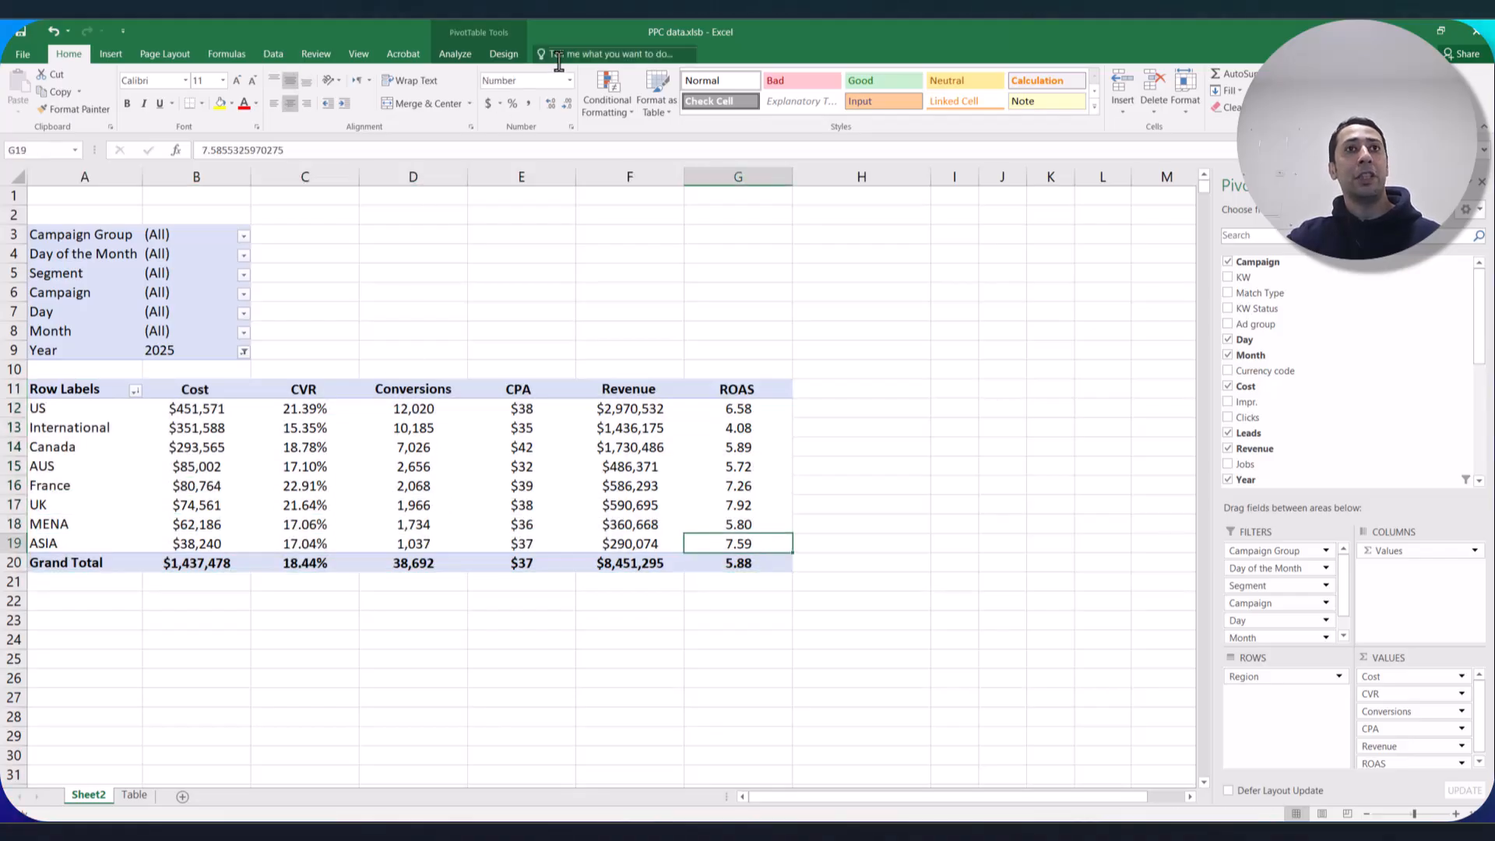
Insert a slicer for the Region field of the pivot table.
{"action": "left_click", "coordinate": [442, 56]}
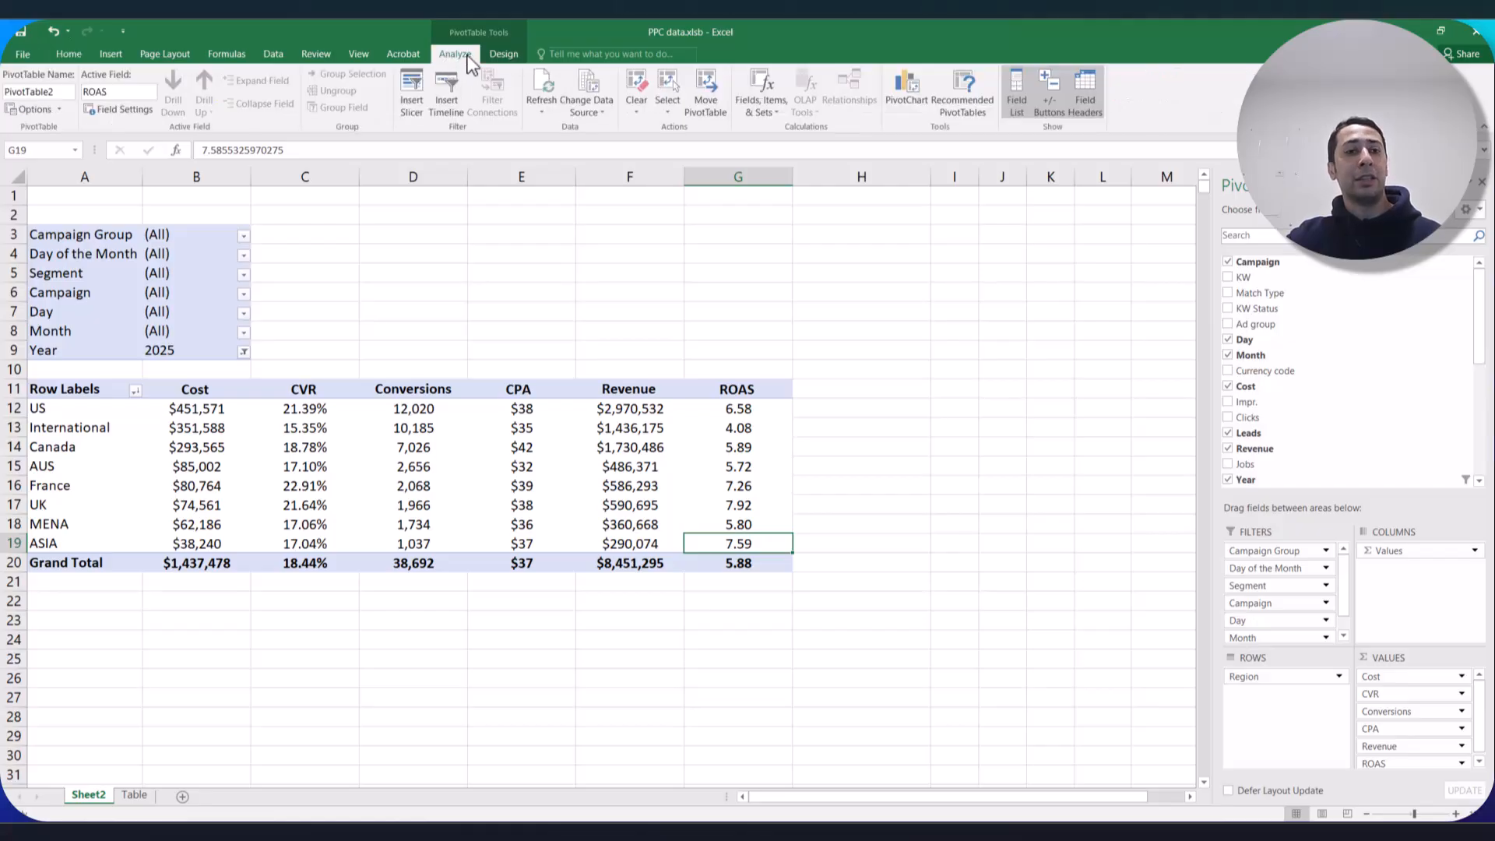
{"action": "left_click", "coordinate": [408, 117]}
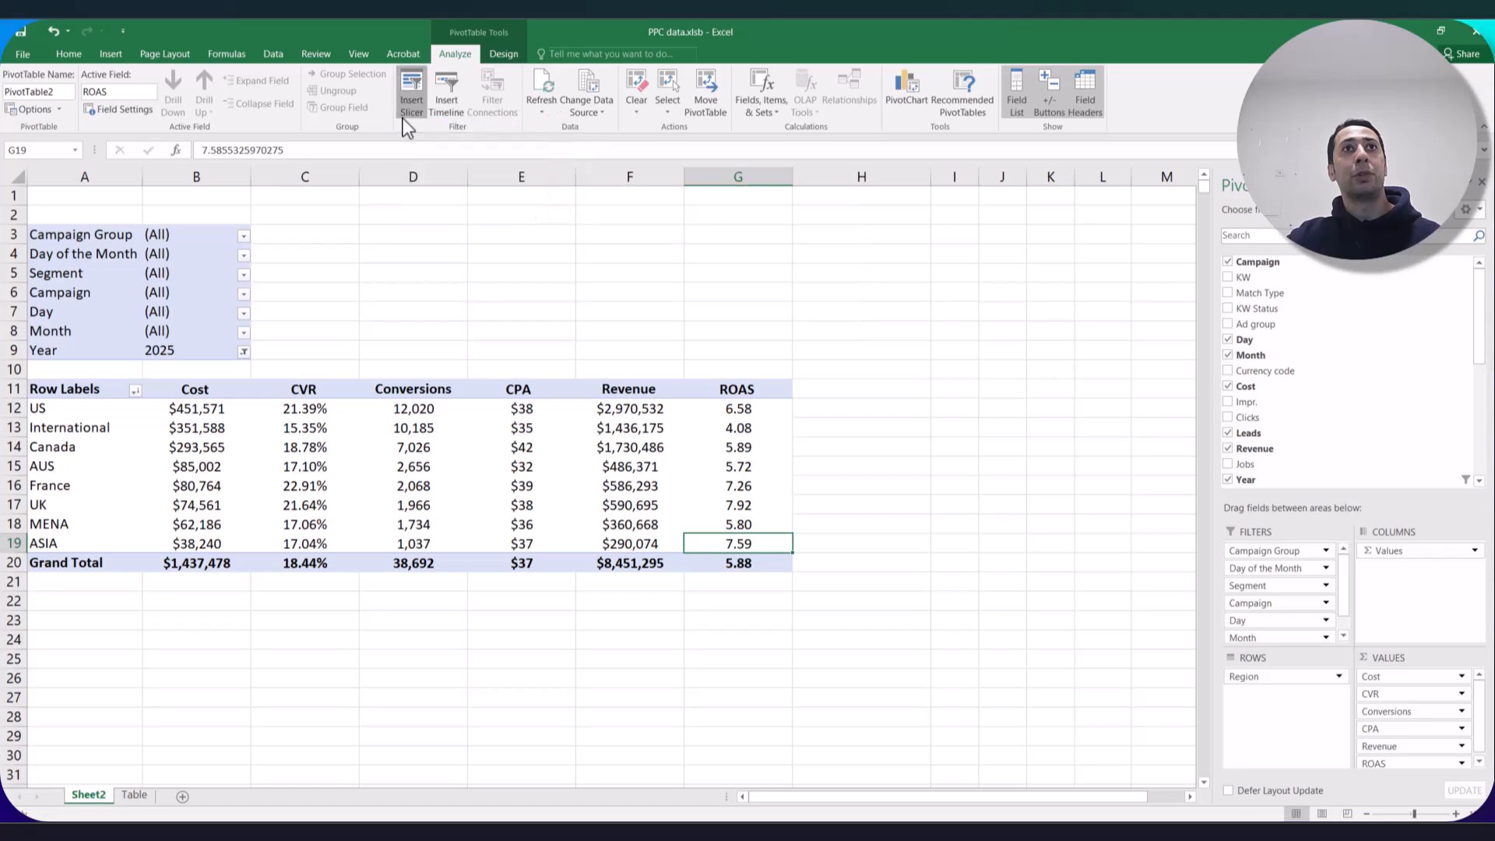
{"action": "left_click_drag", "start_coordinate": [860, 180], "coordinate": [569, 137]}
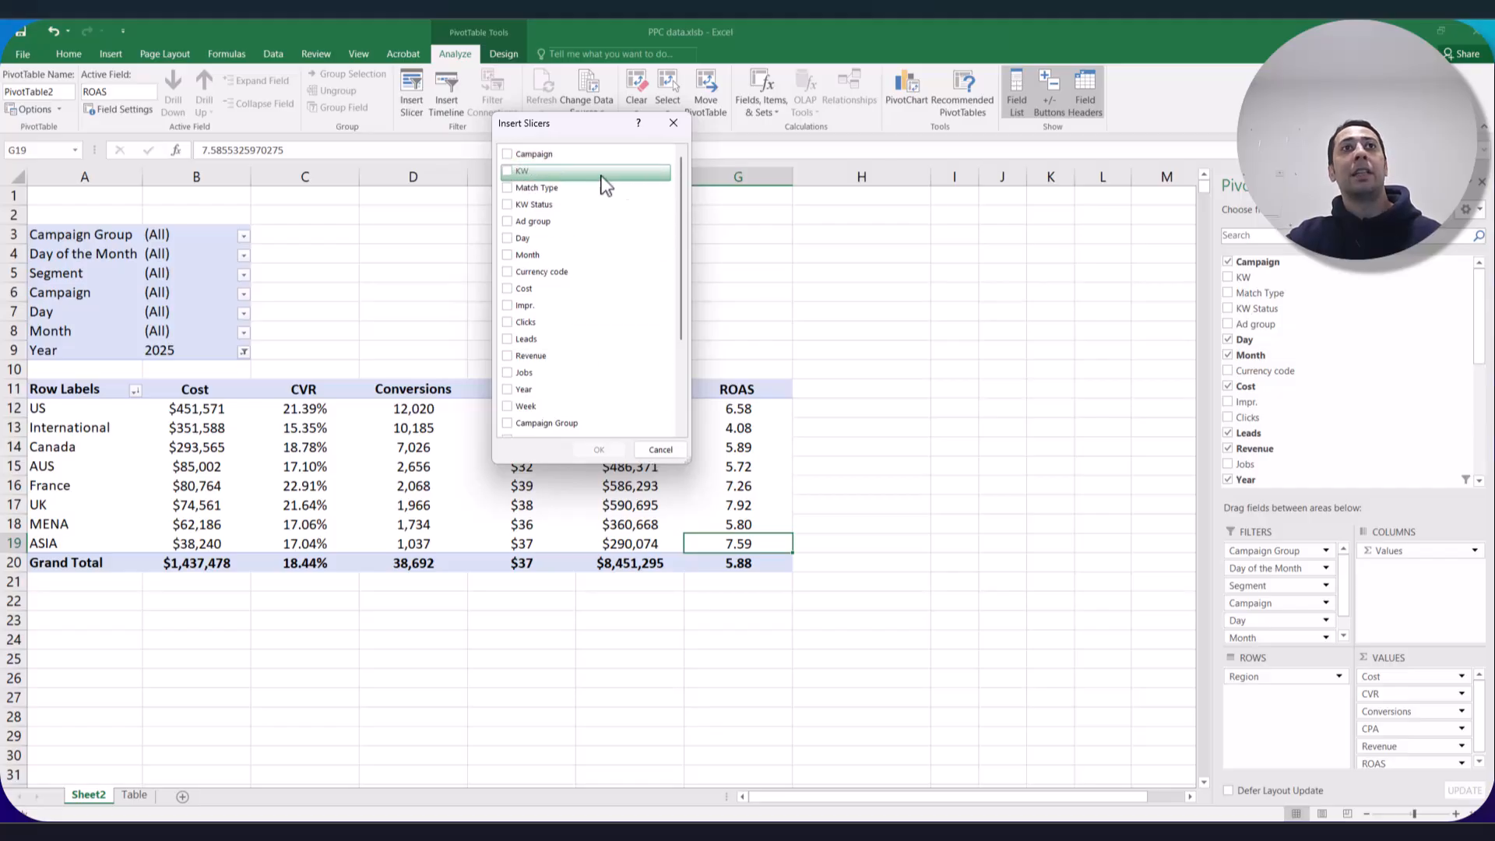
{"action": "scroll", "coordinate": [682, 199], "scroll_direction": "down", "scroll_amount": 2}
{"action": "scroll", "coordinate": [678, 179], "scroll_direction": "up", "scroll_amount": 2}
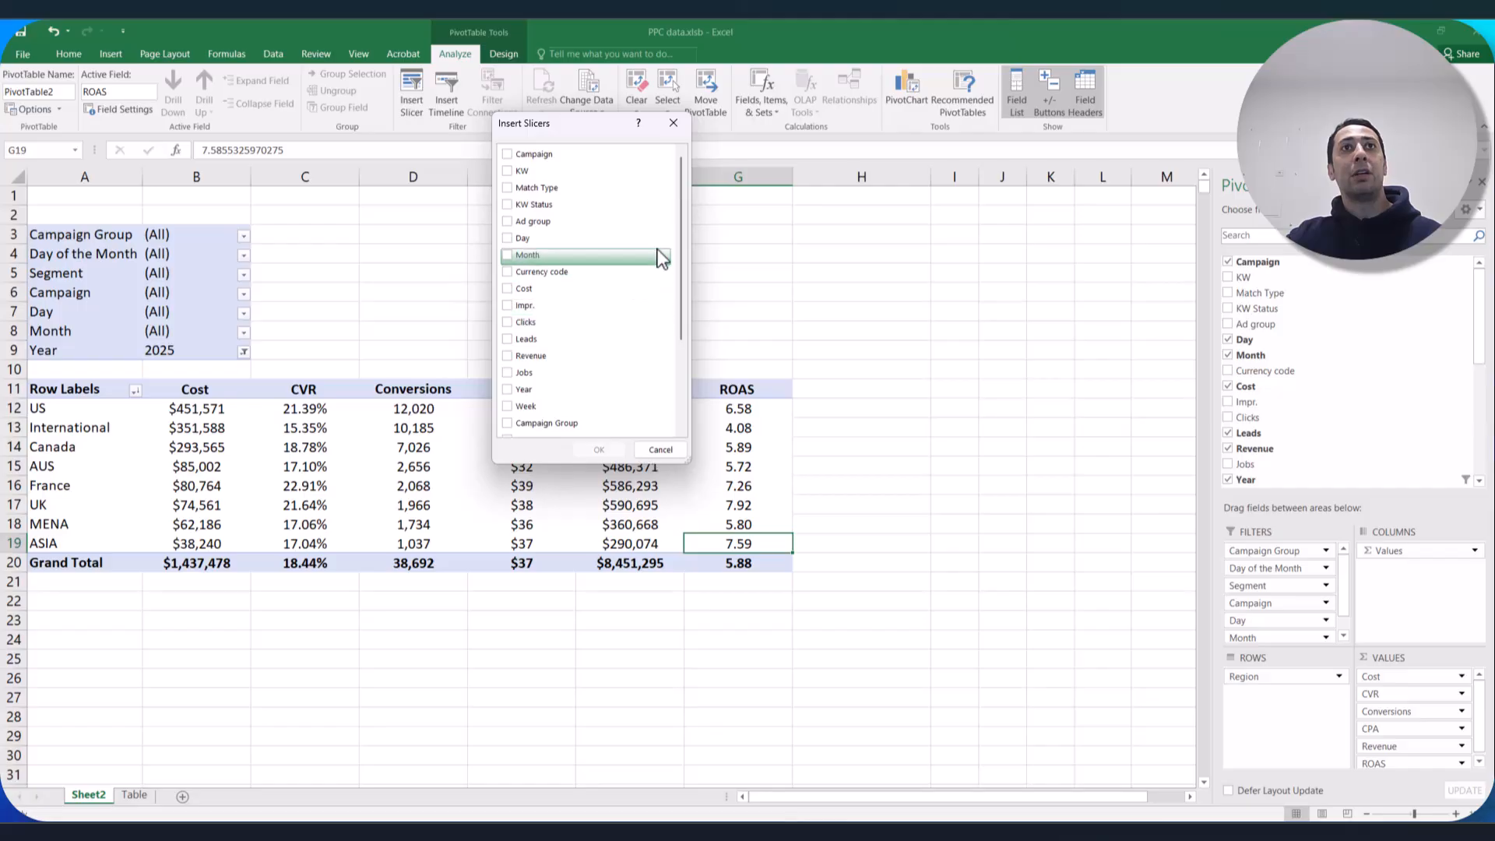
{"action": "scroll", "coordinate": [684, 257], "scroll_direction": "down", "scroll_amount": 3}
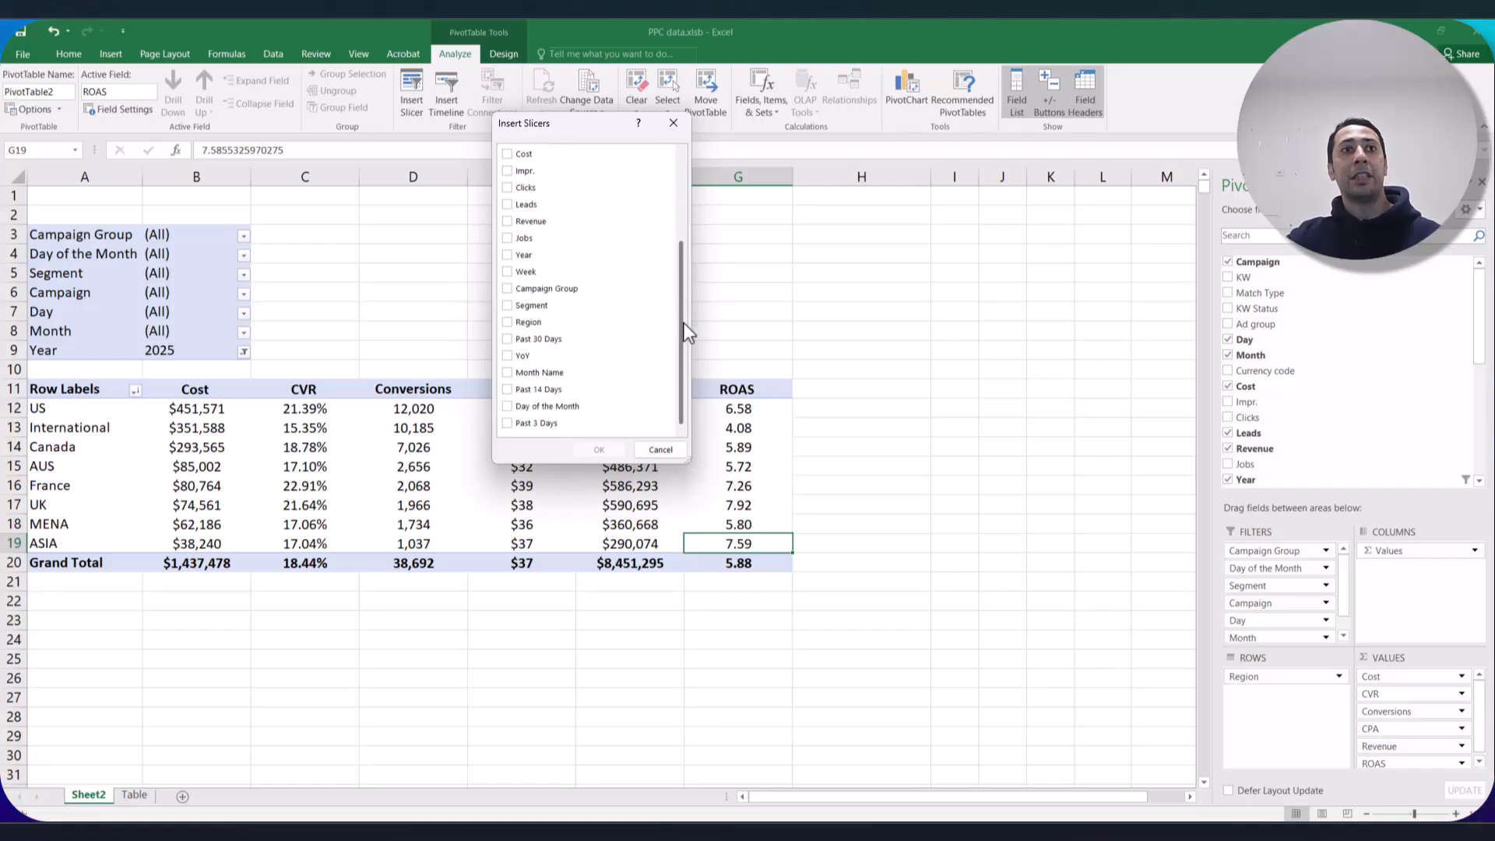
{"action": "scroll", "coordinate": [674, 234], "scroll_direction": "up", "scroll_amount": 3}
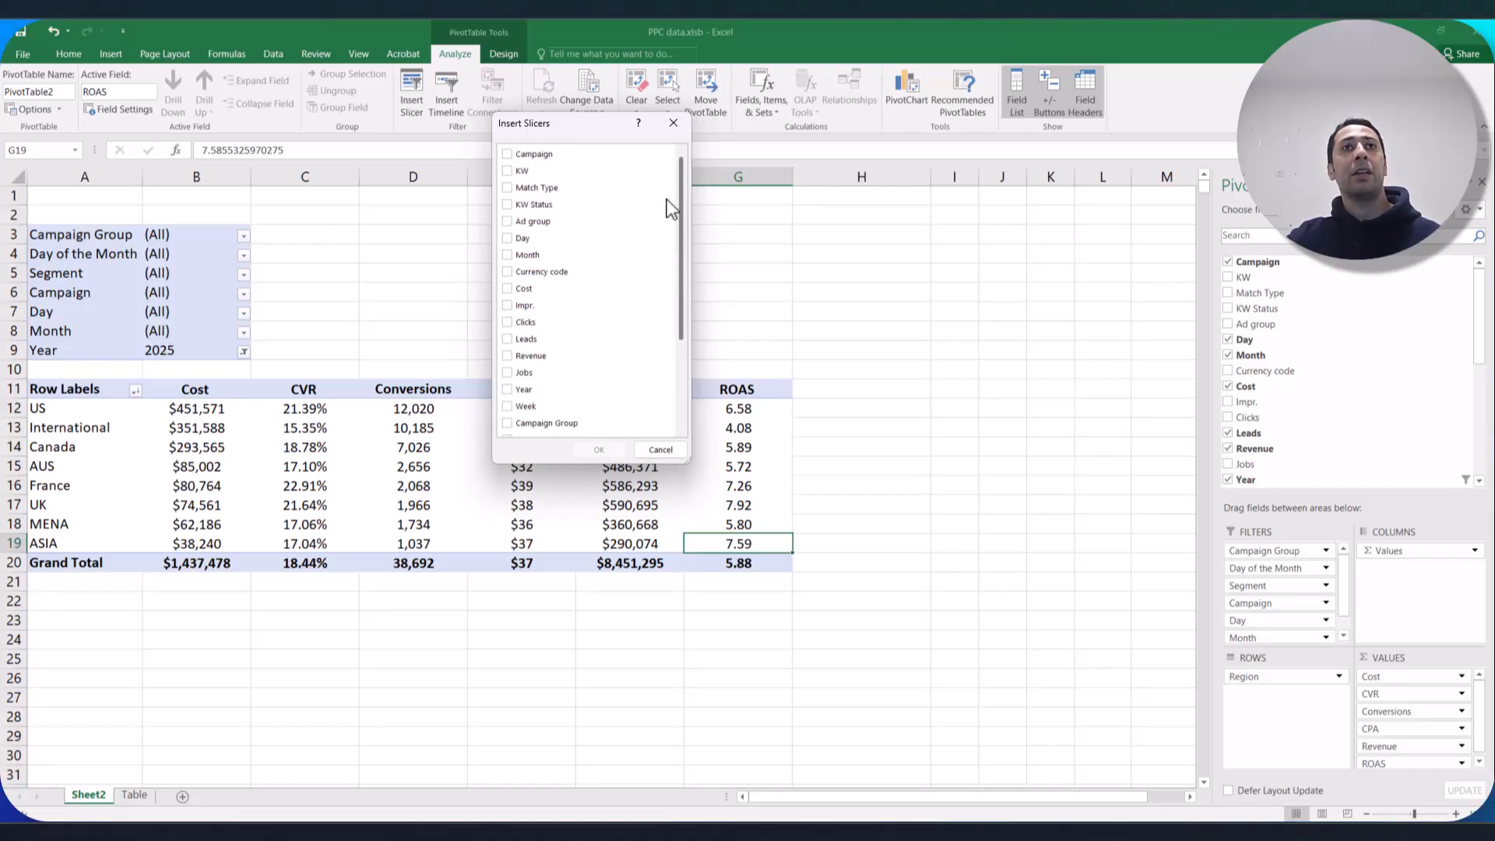
{"action": "scroll", "coordinate": [674, 257], "scroll_direction": "down", "scroll_amount": 3}
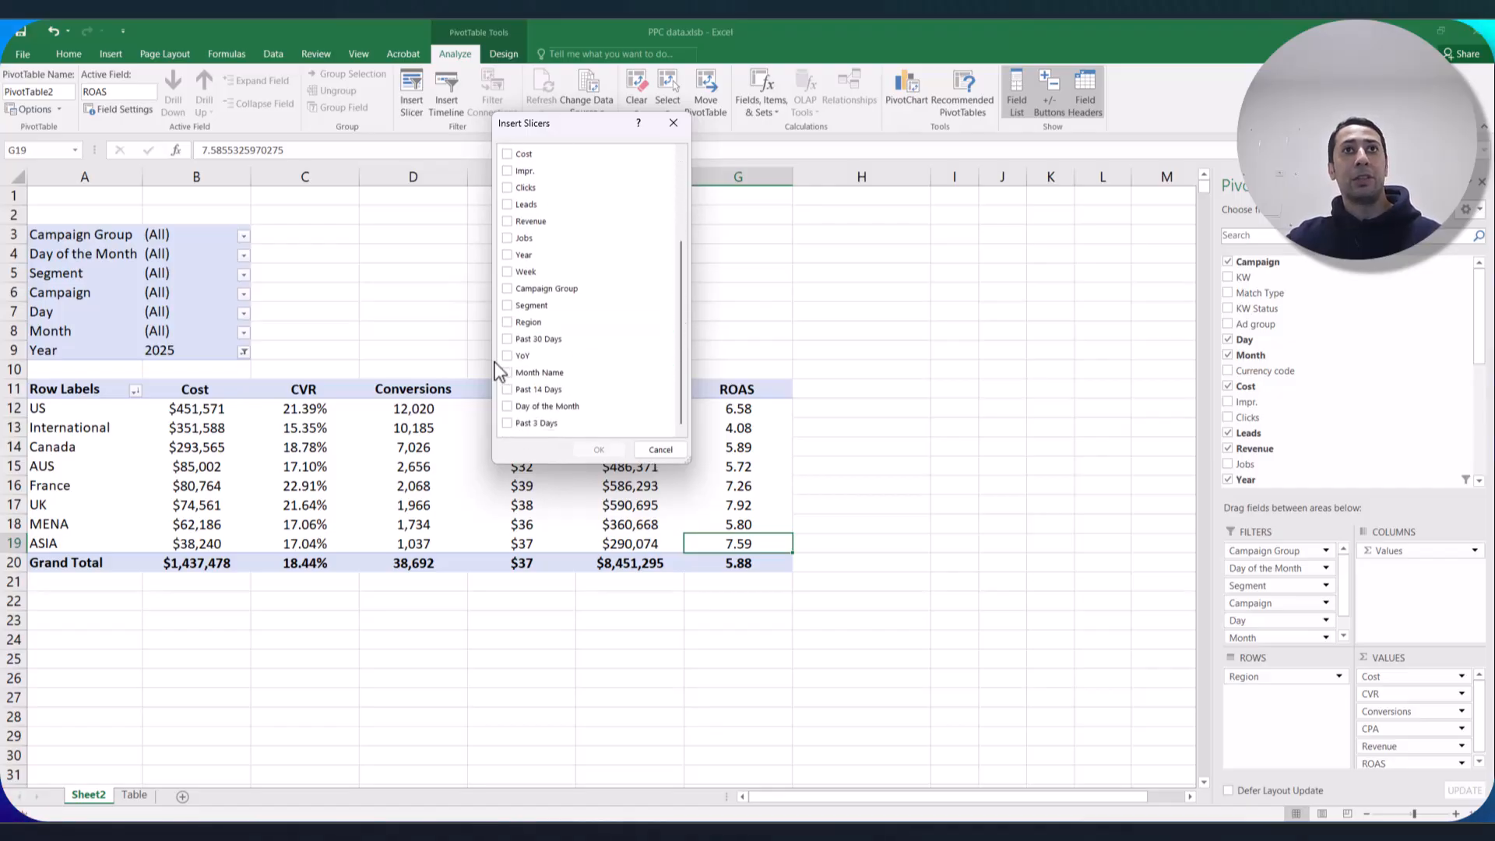
{"action": "left_click", "coordinate": [509, 324]}
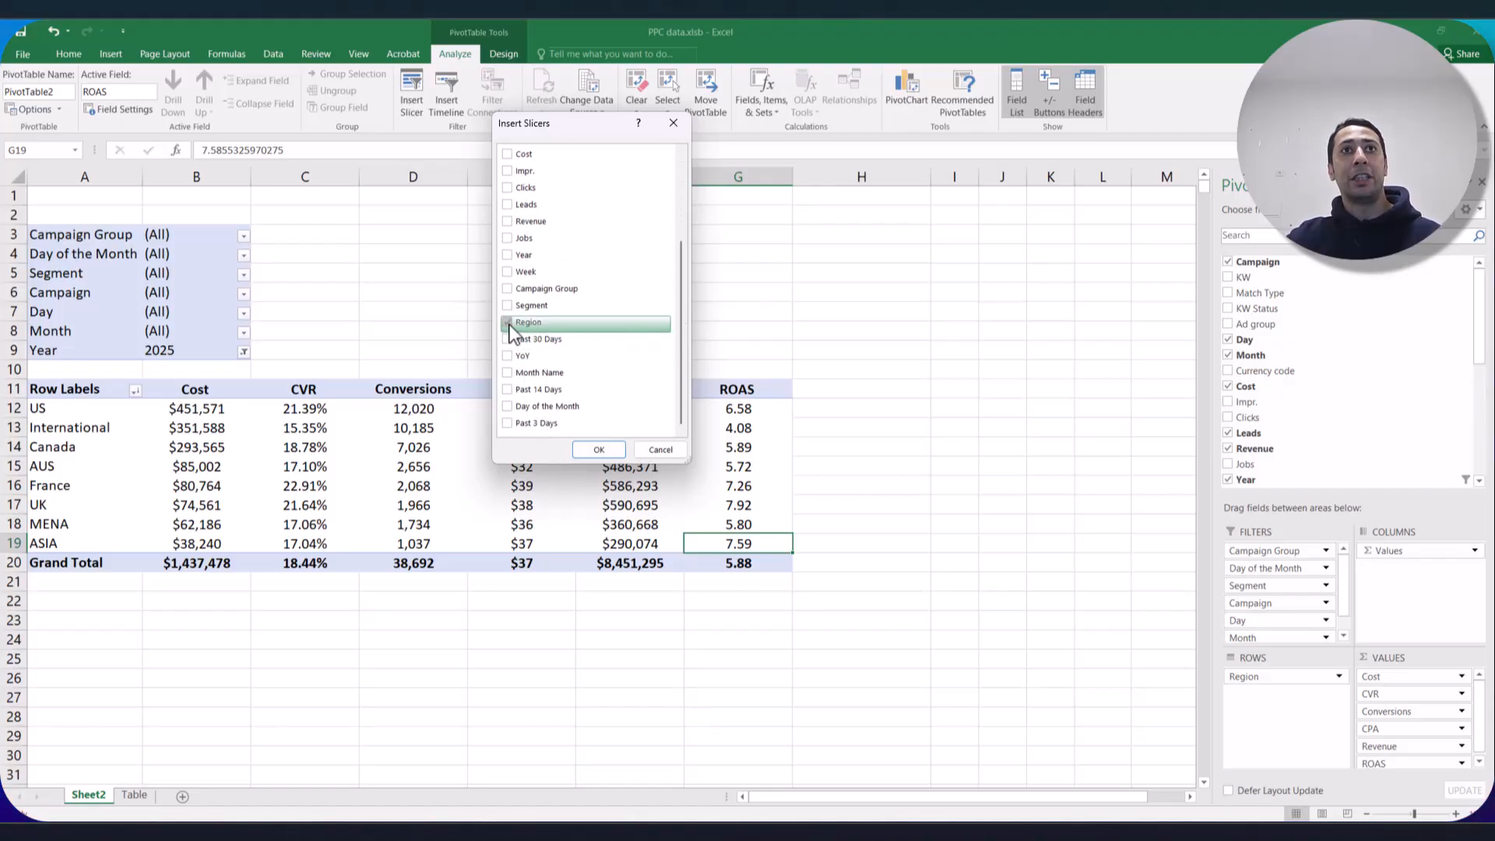
{"action": "left_click", "coordinate": [597, 450]}
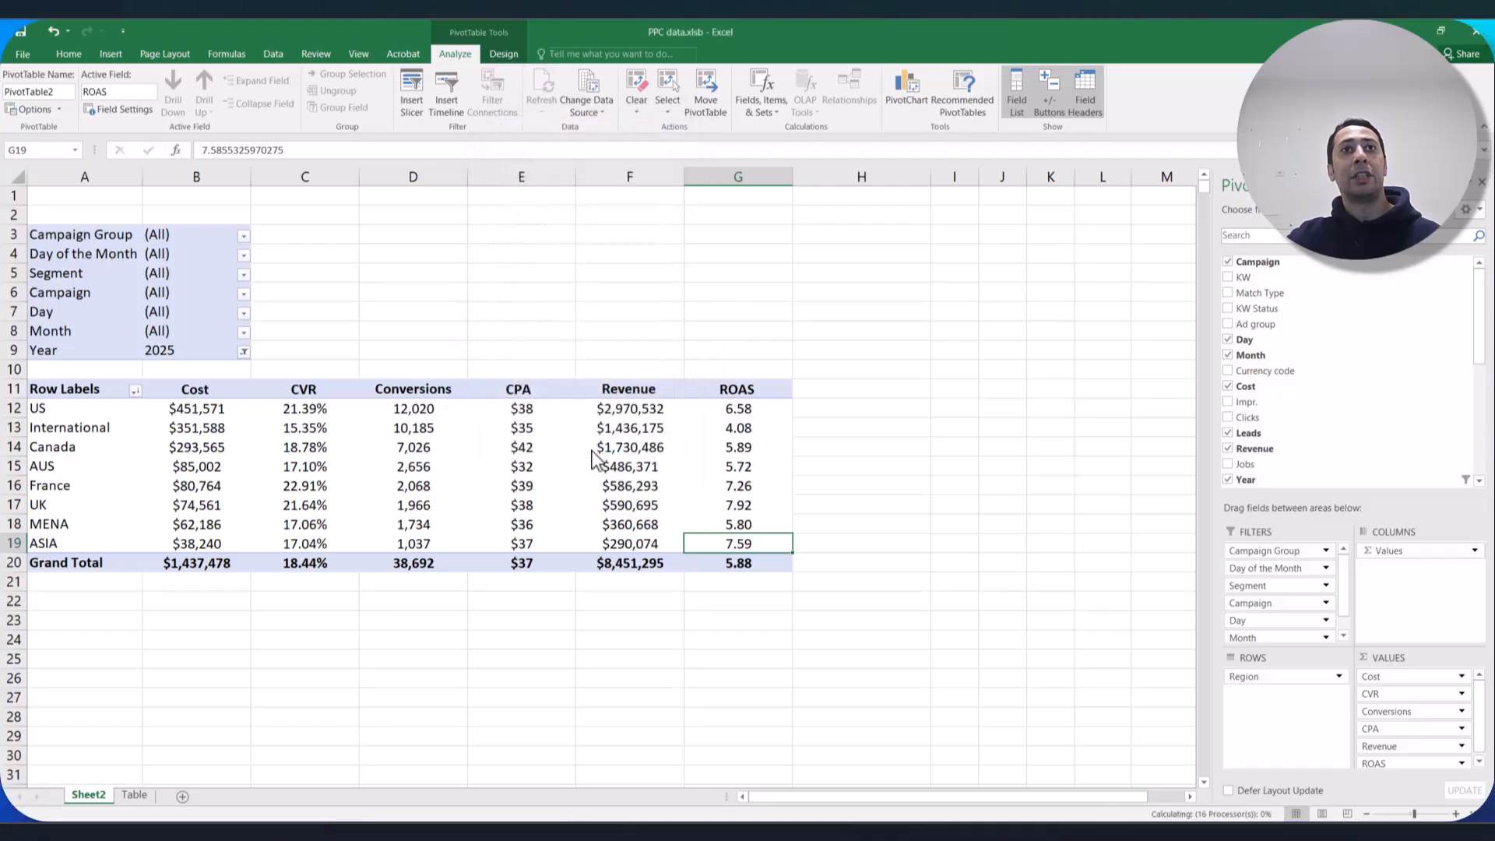
Insert five rows above the report filters and place the Region slicer beside them, above the pivot table's values.
{"action": "left_click_drag", "start_coordinate": [621, 367], "coordinate": [513, 205]}
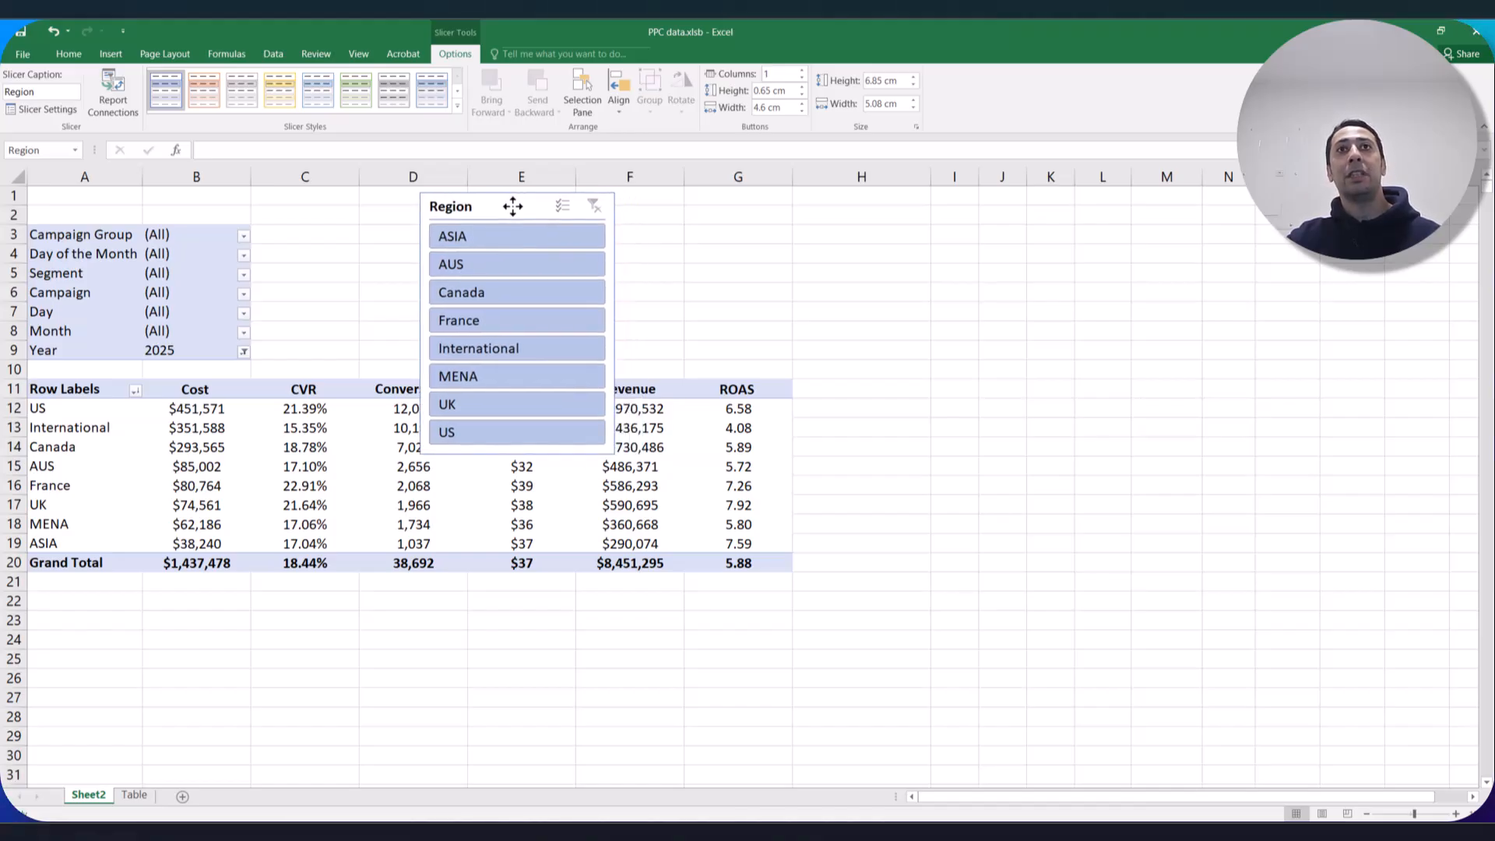
{"action": "left_click", "coordinate": [365, 305]}
{"action": "left_click_drag", "start_coordinate": [14, 194], "coordinate": [17, 265]}
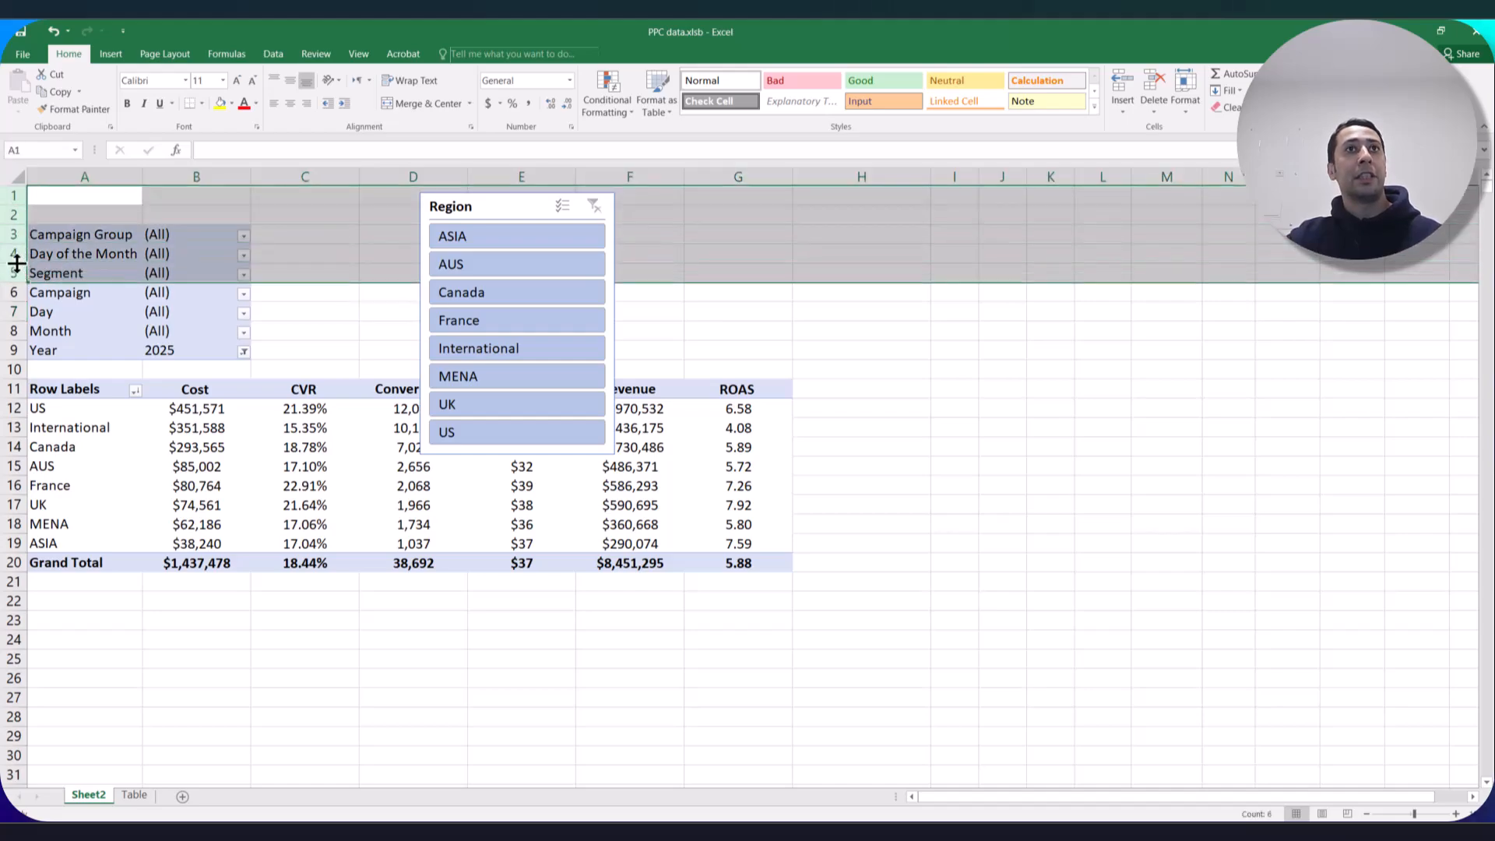
{"action": "right_click", "coordinate": [17, 265]}
{"action": "left_click", "coordinate": [45, 372]}
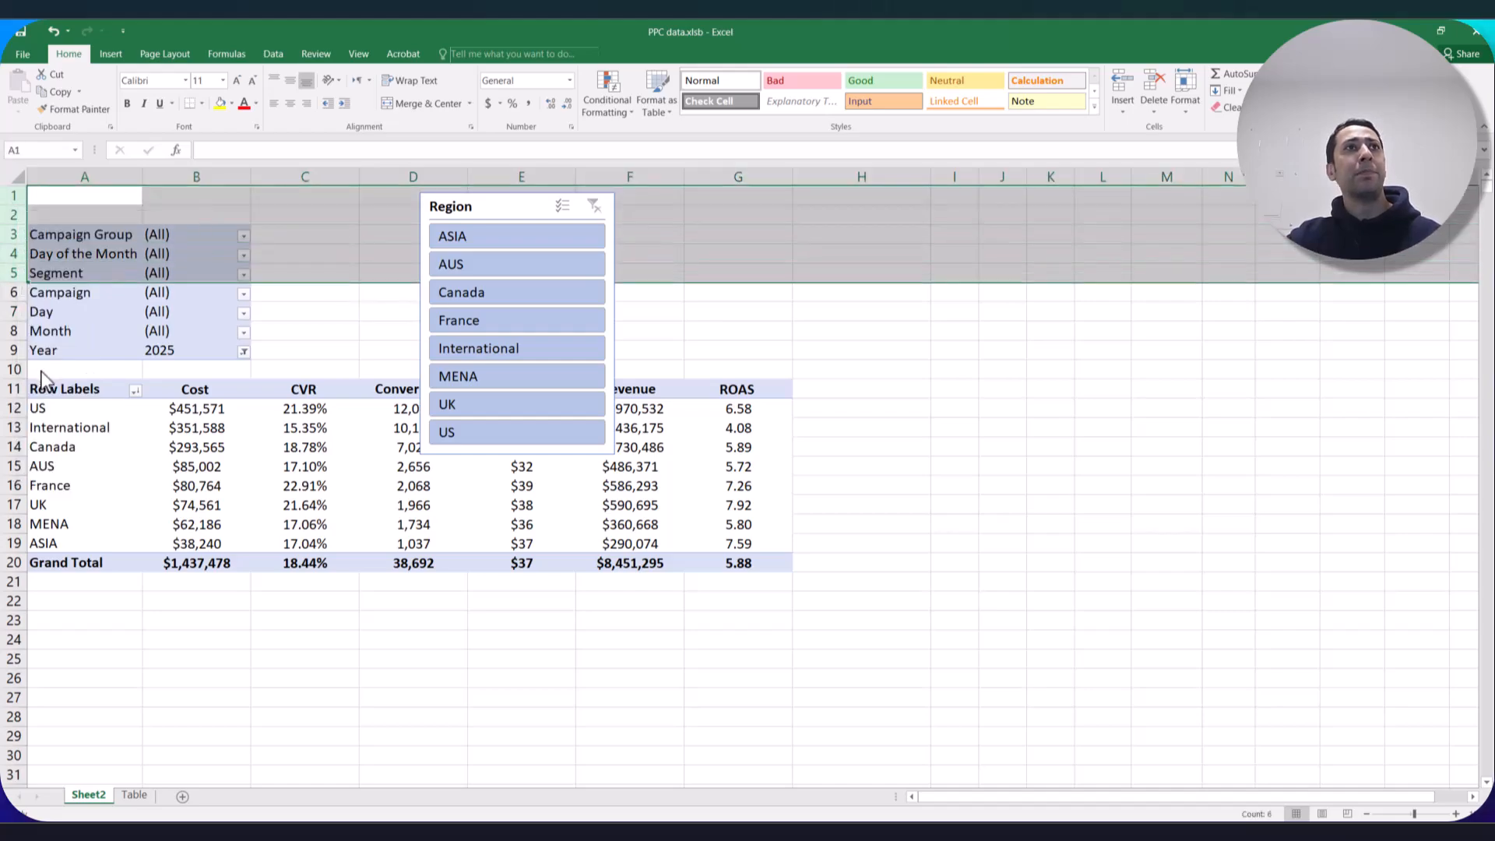
{"action": "left_click_drag", "start_coordinate": [484, 297], "coordinate": [339, 205]}
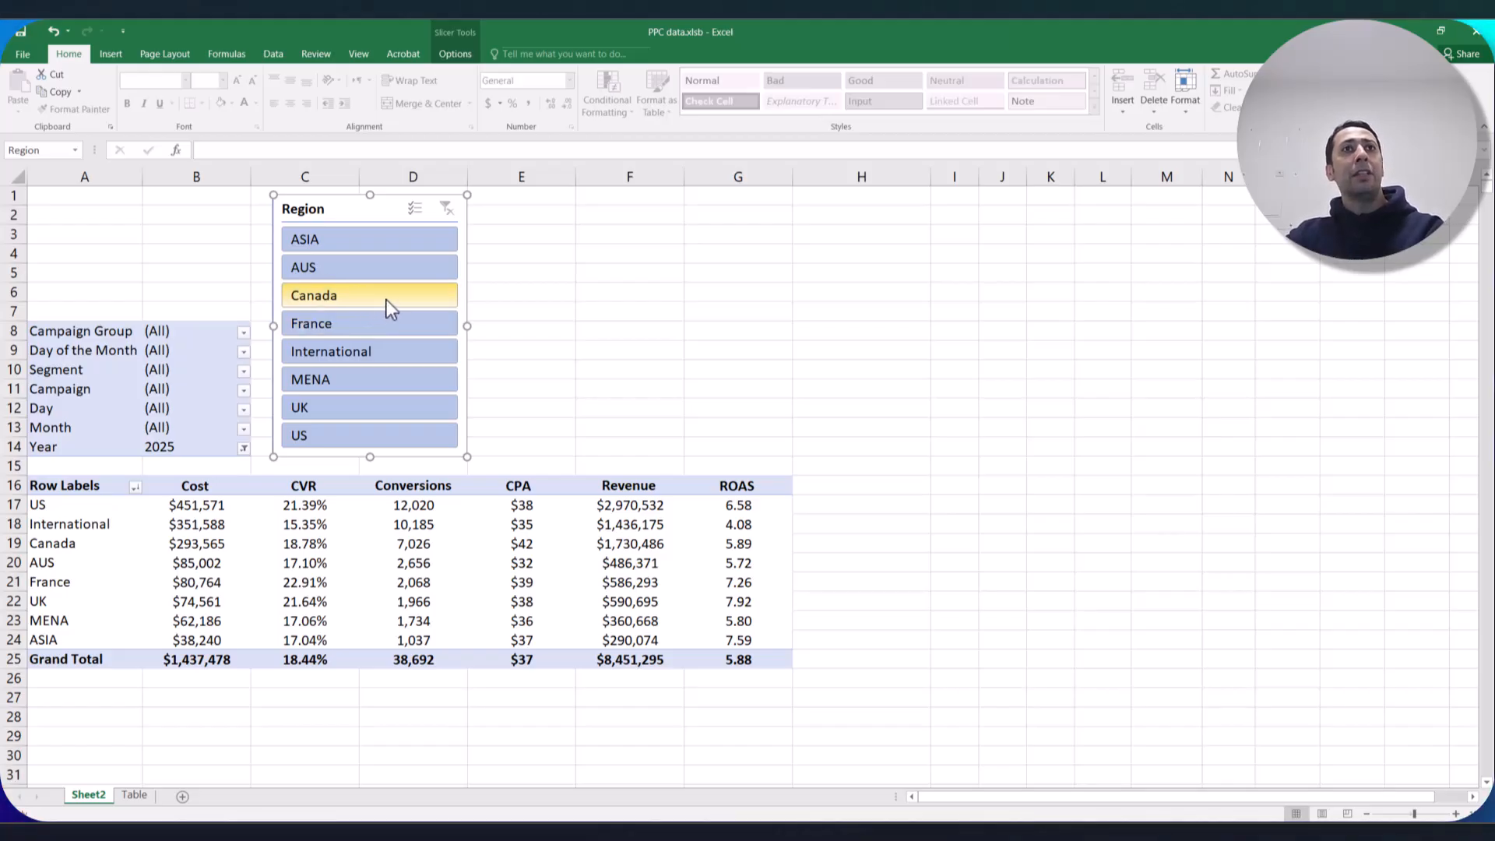
Filter the pivot table to Canada with the Region slicer and check its values from Cost to ROAS.
{"action": "left_click", "coordinate": [330, 301]}
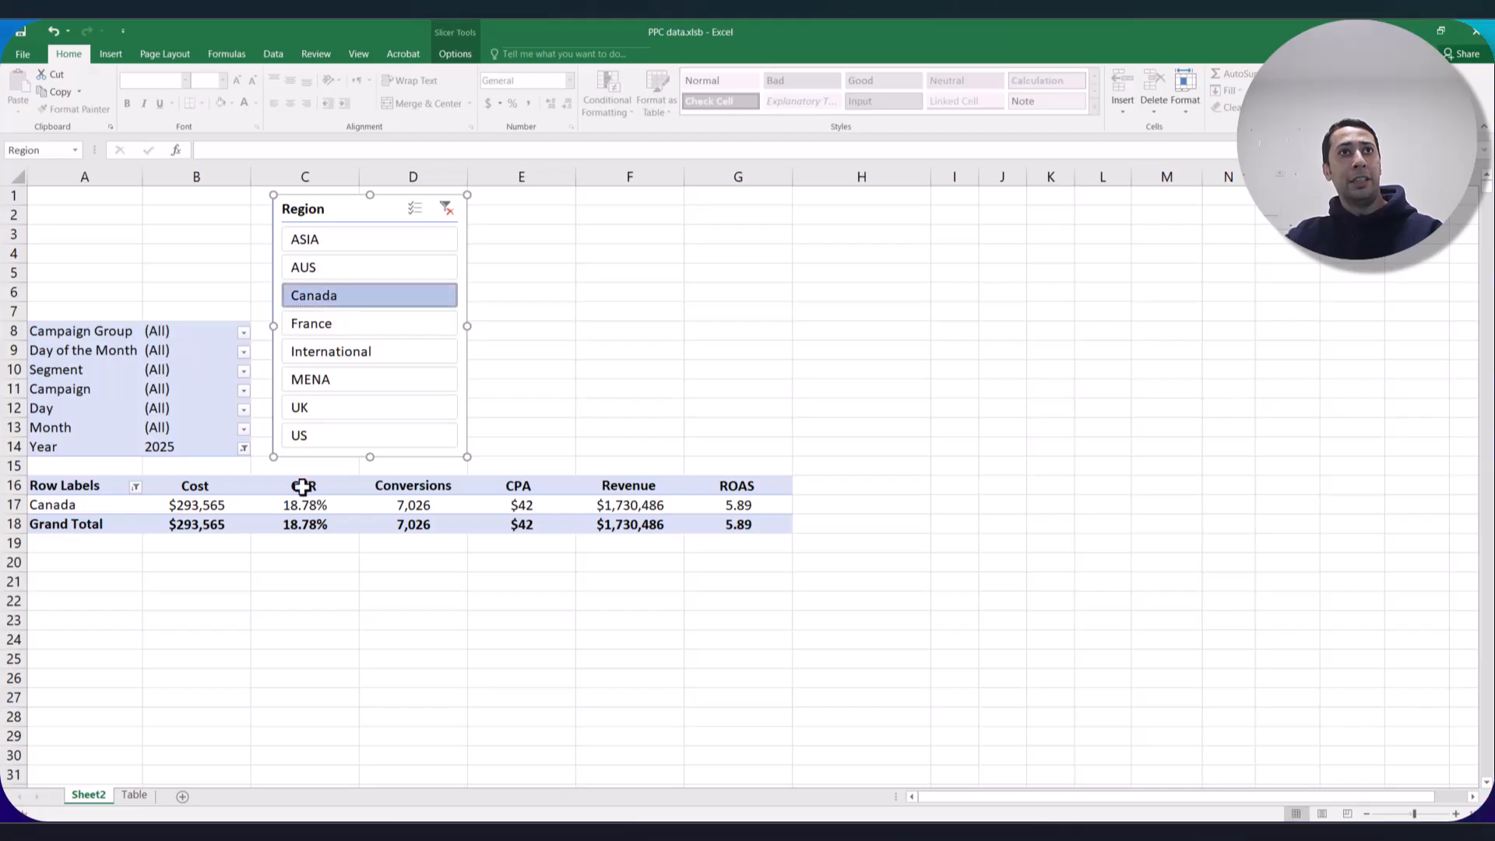
{"action": "left_click", "coordinate": [303, 485]}
{"action": "left_click_drag", "start_coordinate": [140, 491], "coordinate": [746, 516]}
{"action": "left_click", "coordinate": [771, 504]}
{"action": "left_click", "coordinate": [71, 484]}
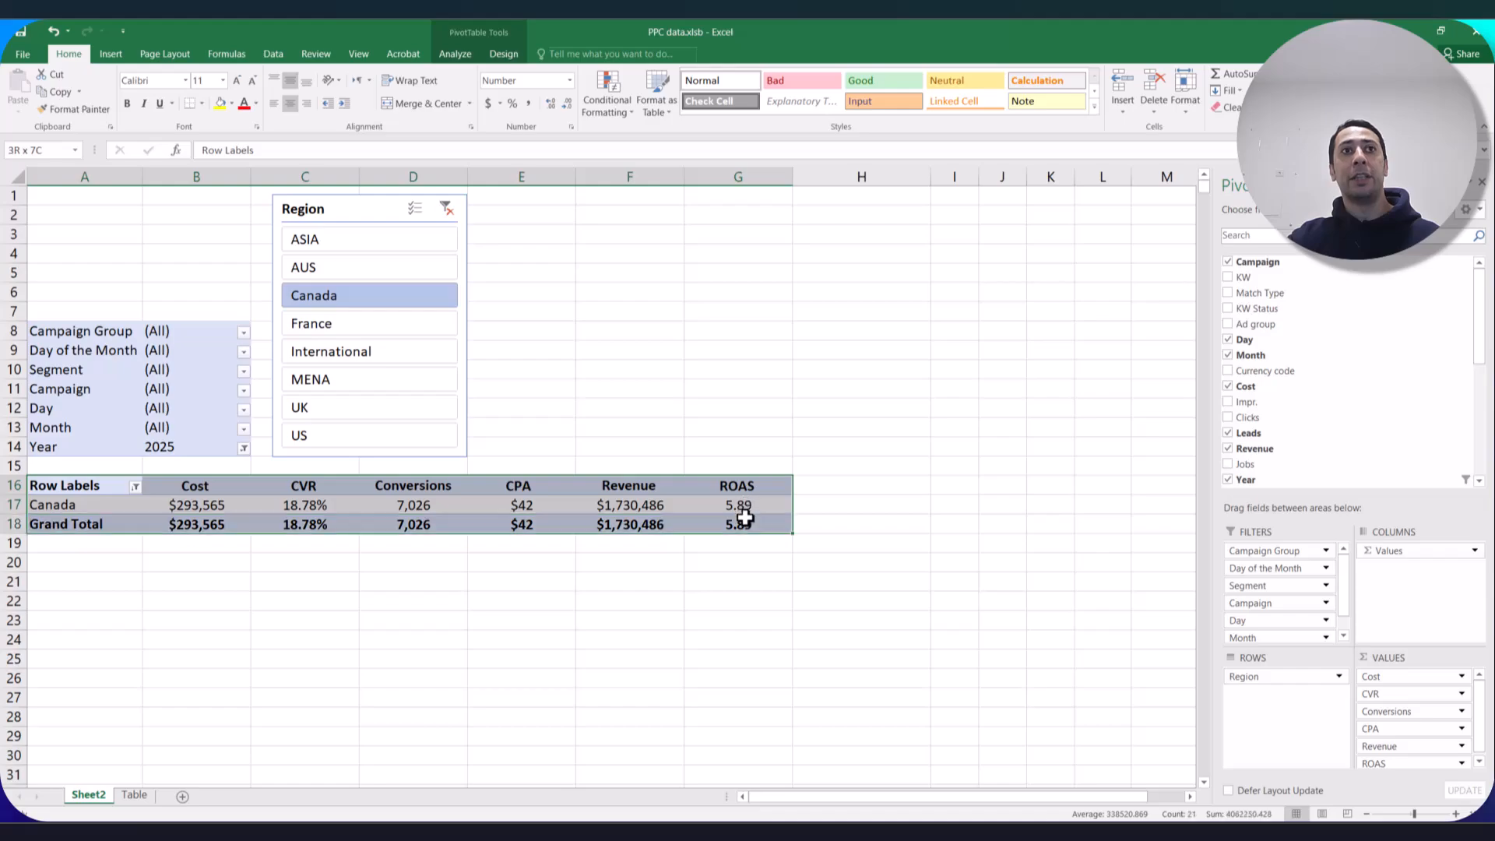
{"action": "left_click", "coordinate": [737, 520]}
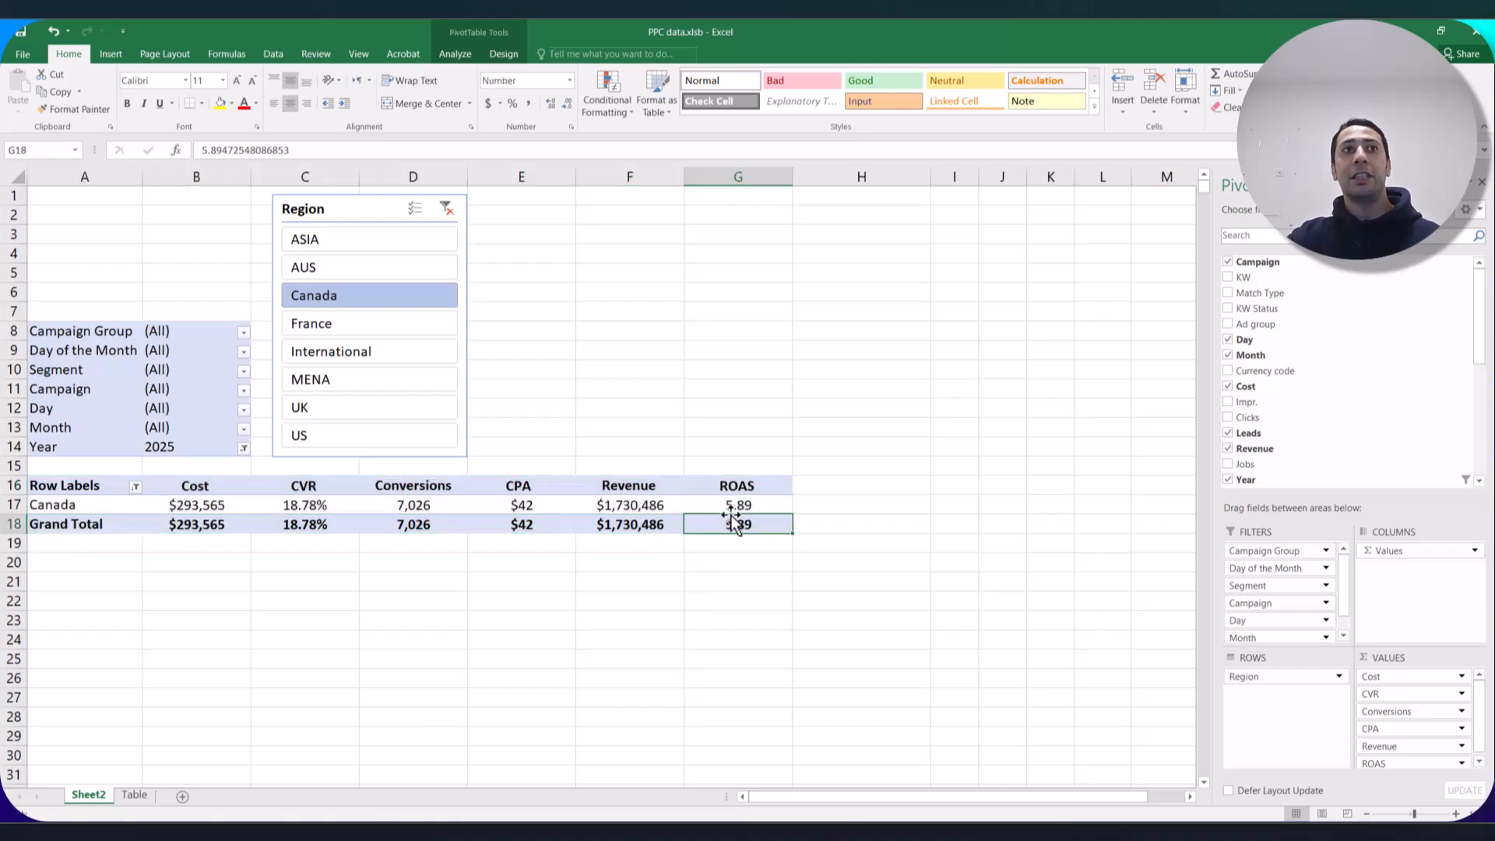
{"action": "left_click", "coordinate": [477, 506]}
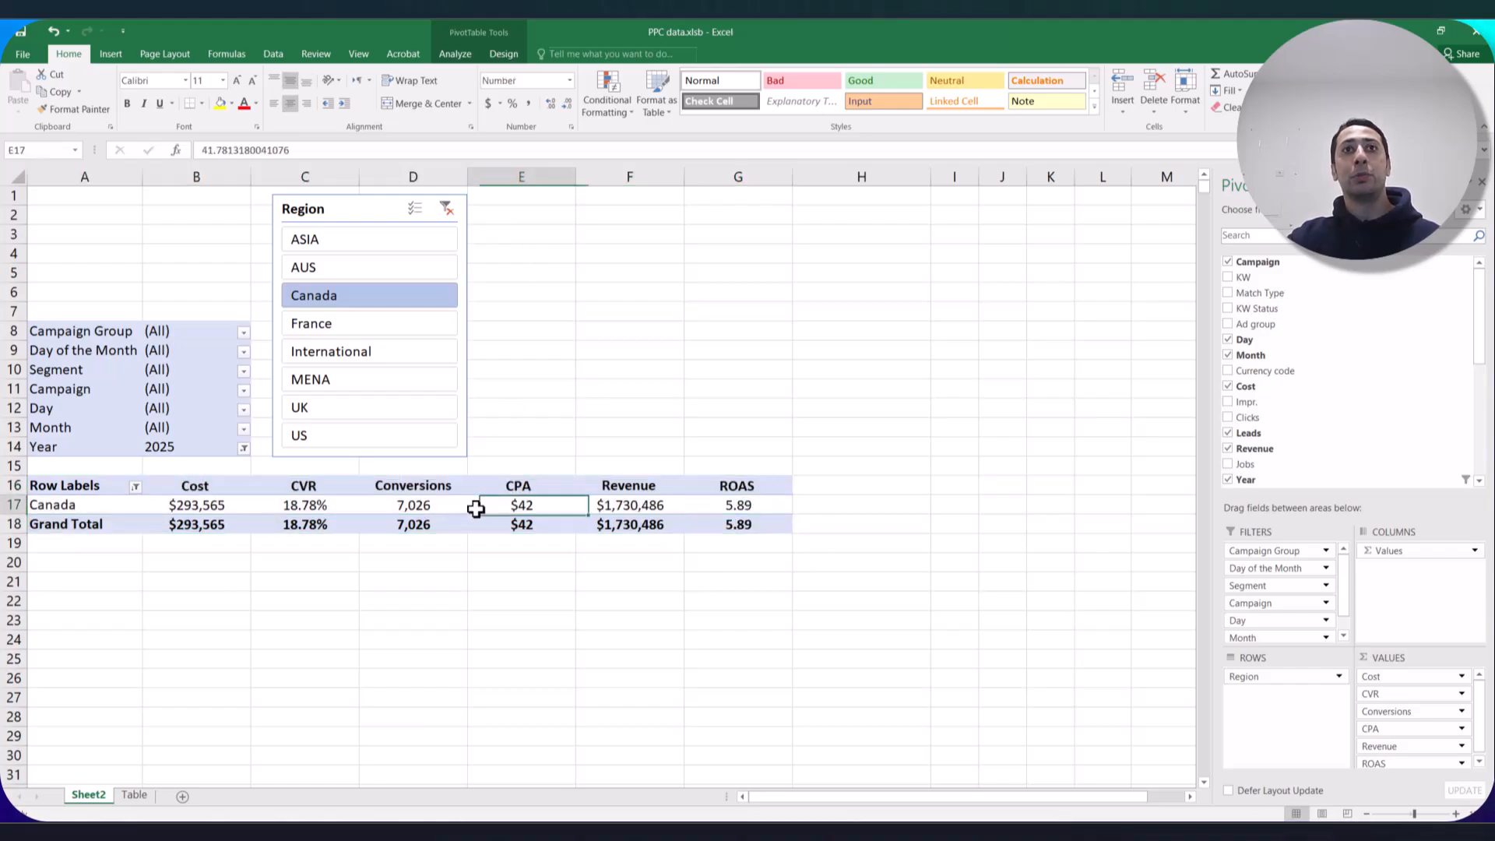
Insert slicers for the Campaign Group, Segment and Month Name fields of the pivot table.
{"action": "left_click", "coordinate": [460, 54]}
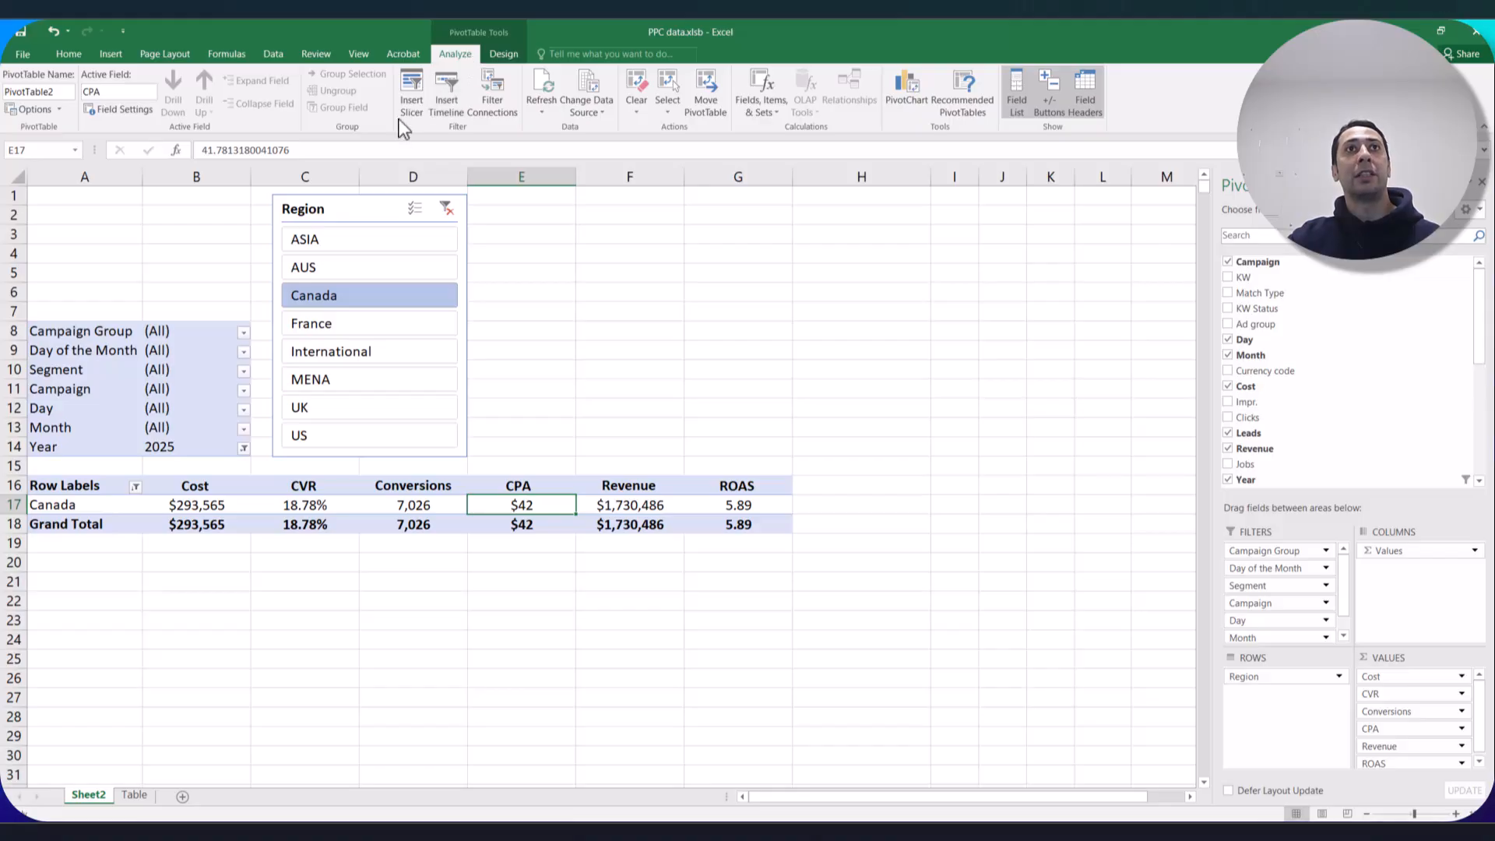
{"action": "left_click", "coordinate": [412, 98]}
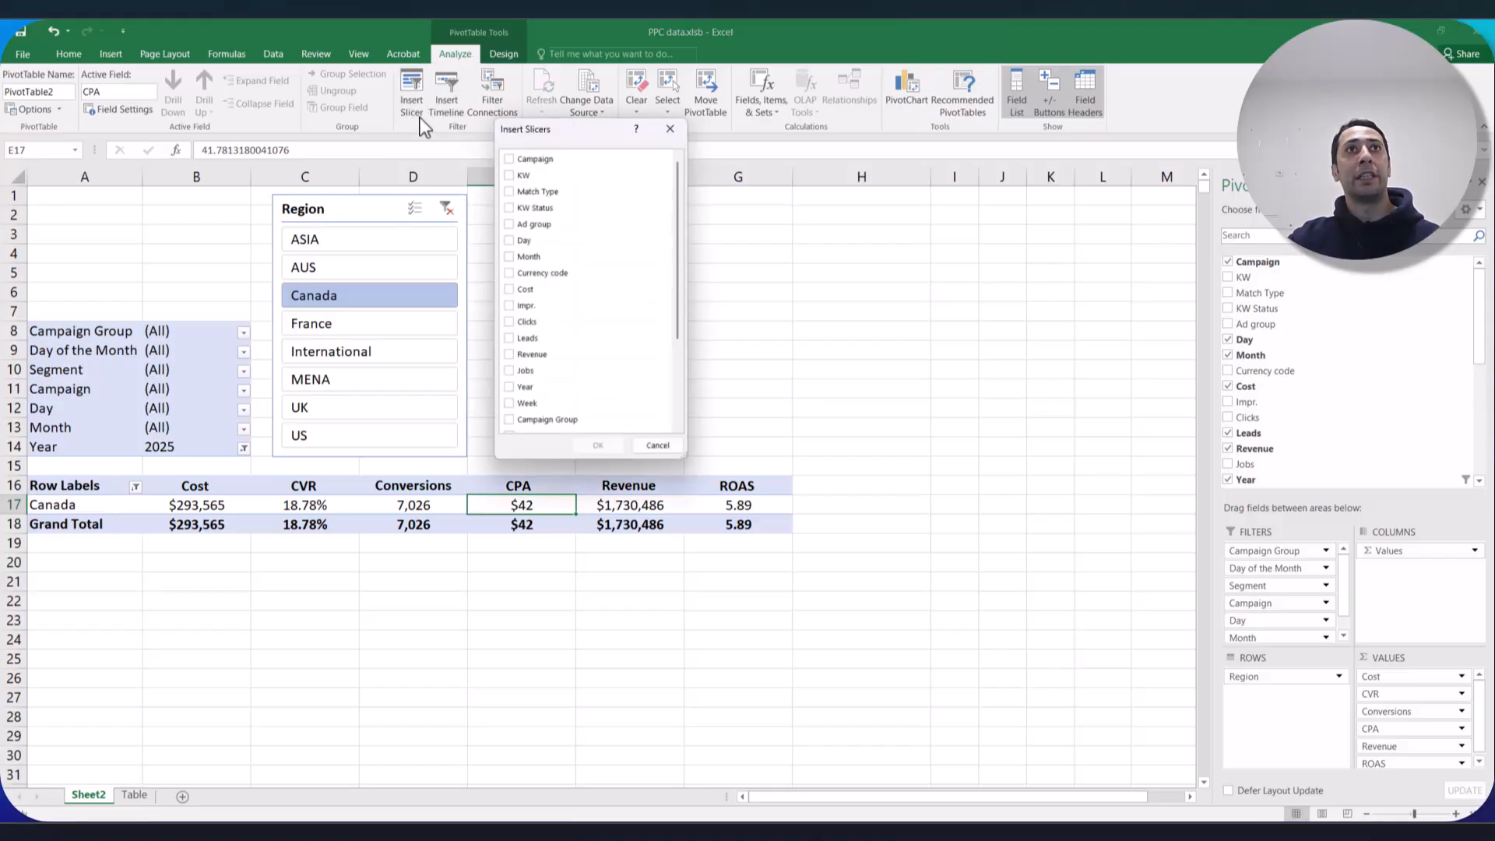
{"action": "scroll", "coordinate": [677, 279], "scroll_direction": "down", "scroll_amount": 3}
{"action": "scroll", "coordinate": [676, 278], "scroll_direction": "down", "scroll_amount": 2}
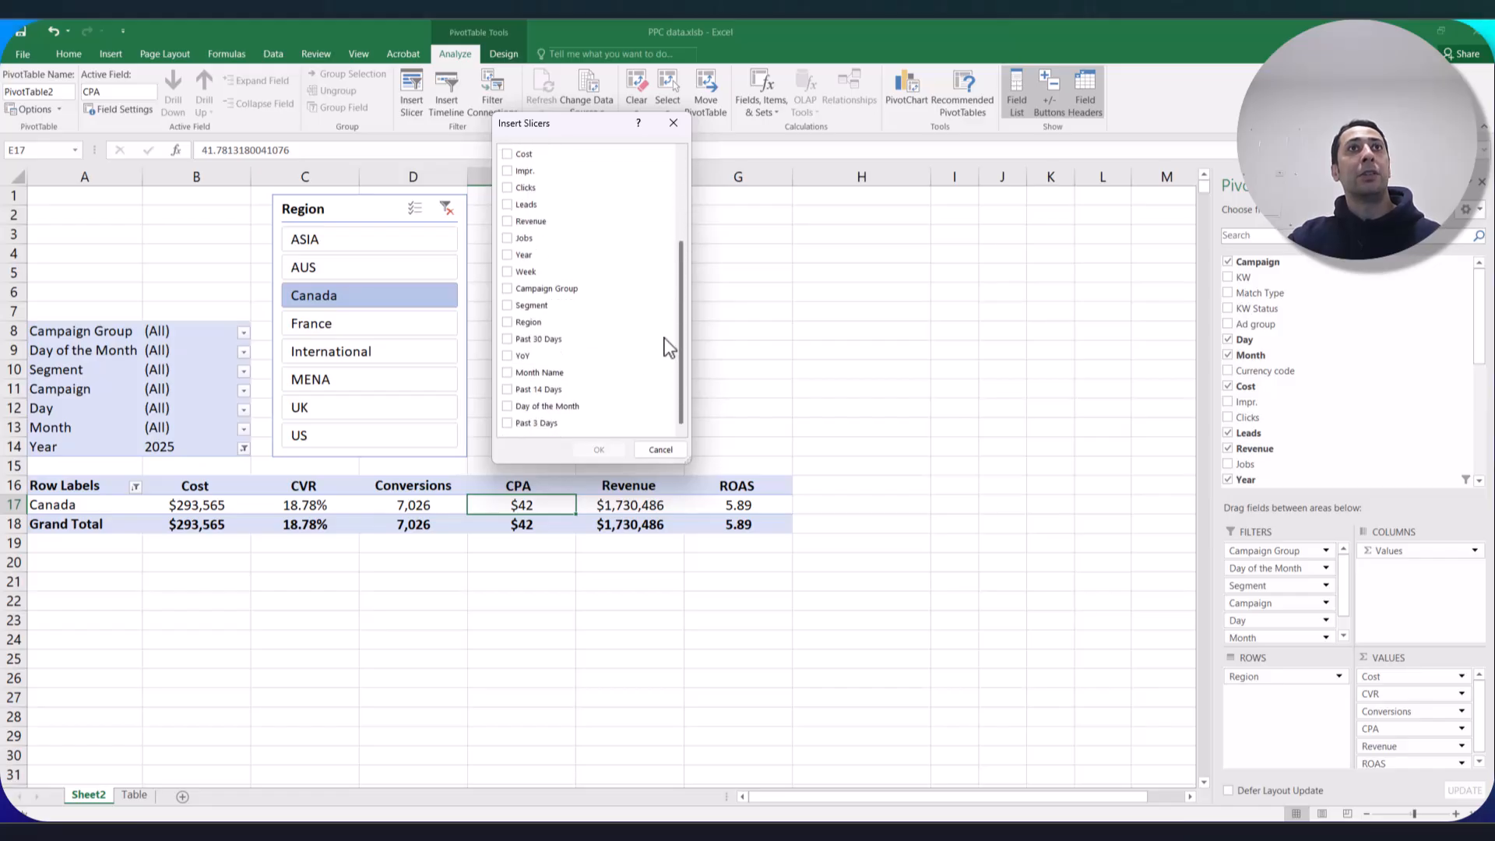
{"action": "left_click_drag", "start_coordinate": [685, 333], "coordinate": [685, 244]}
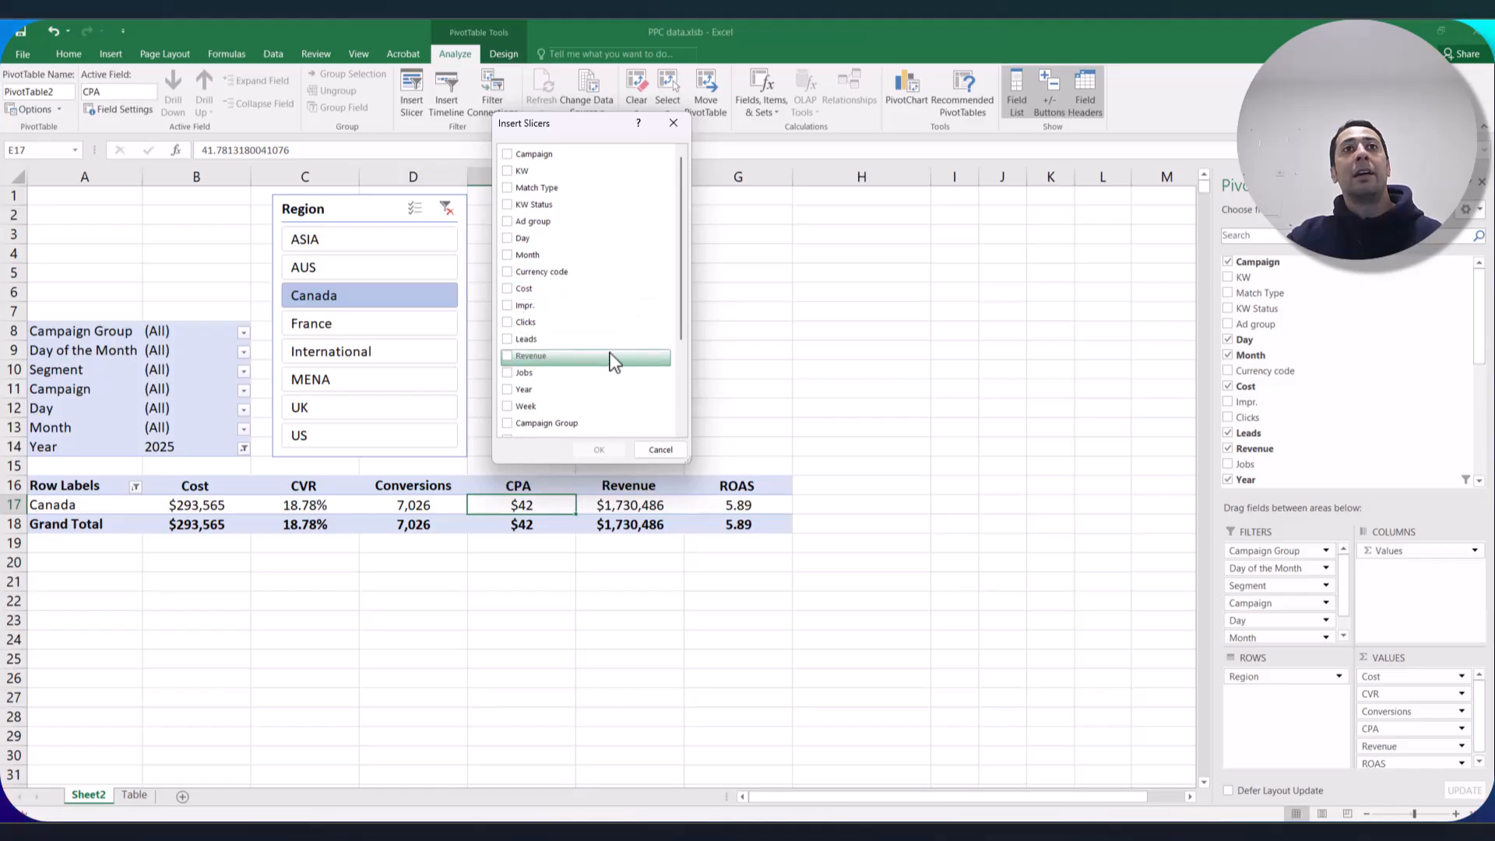
{"action": "scroll", "coordinate": [556, 288], "scroll_direction": "down", "scroll_amount": 2}
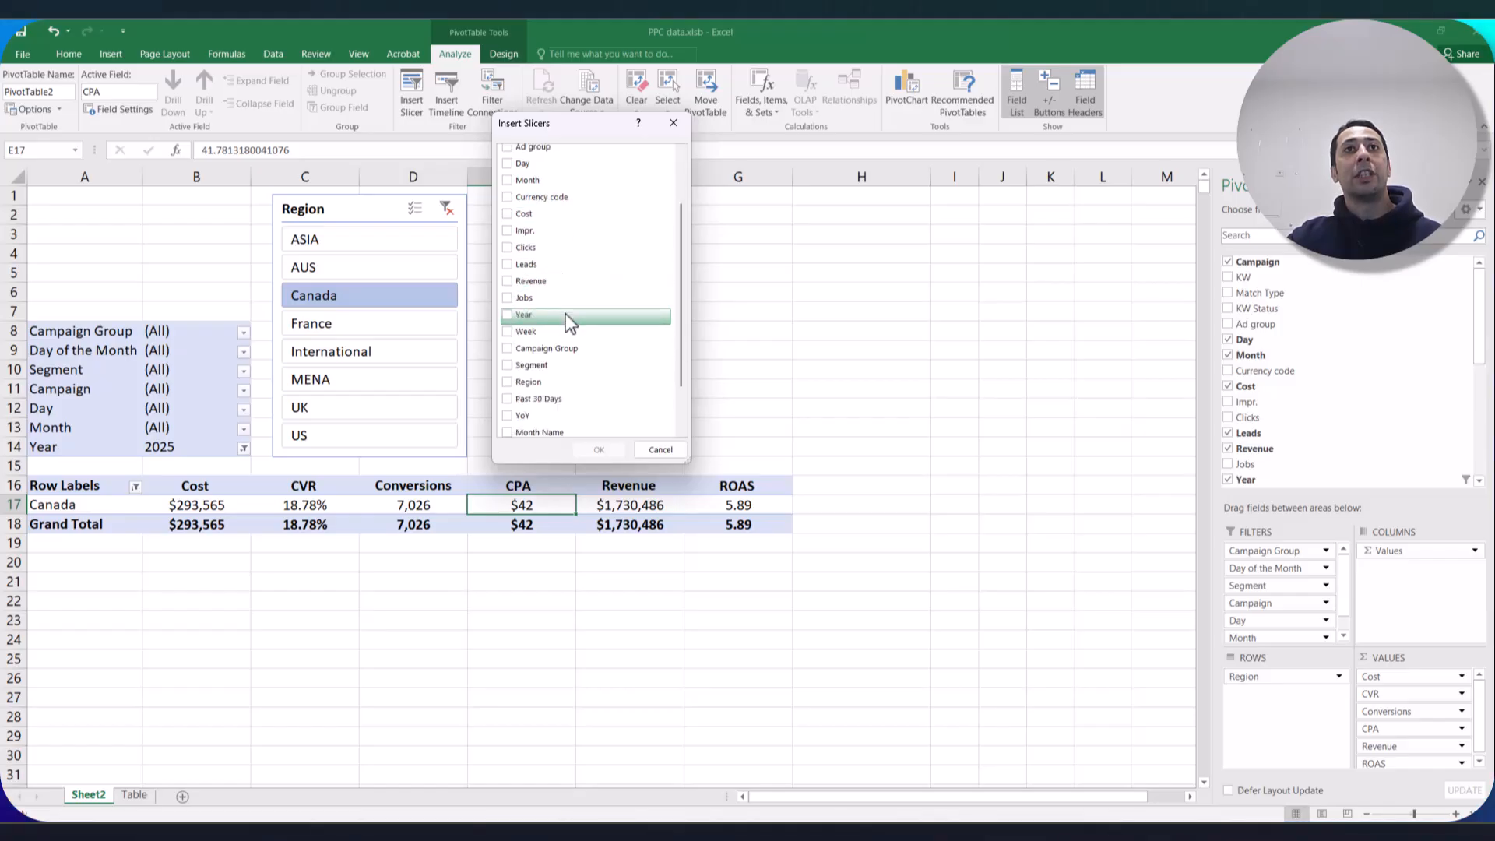
{"action": "left_click", "coordinate": [508, 365]}
{"action": "left_click", "coordinate": [508, 348]}
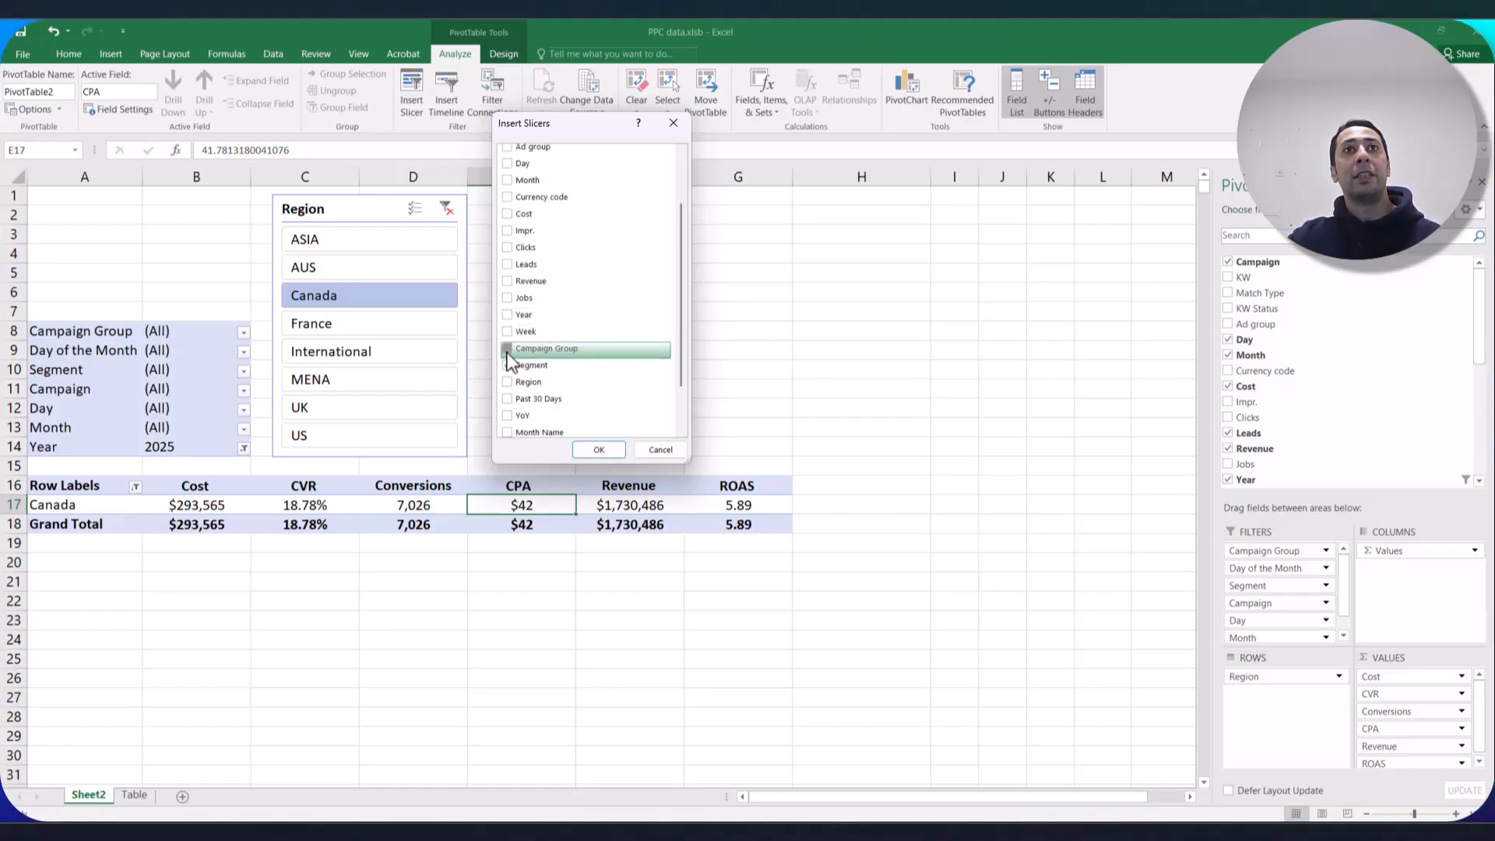
{"action": "scroll", "coordinate": [567, 368], "scroll_direction": "down", "scroll_amount": 1}
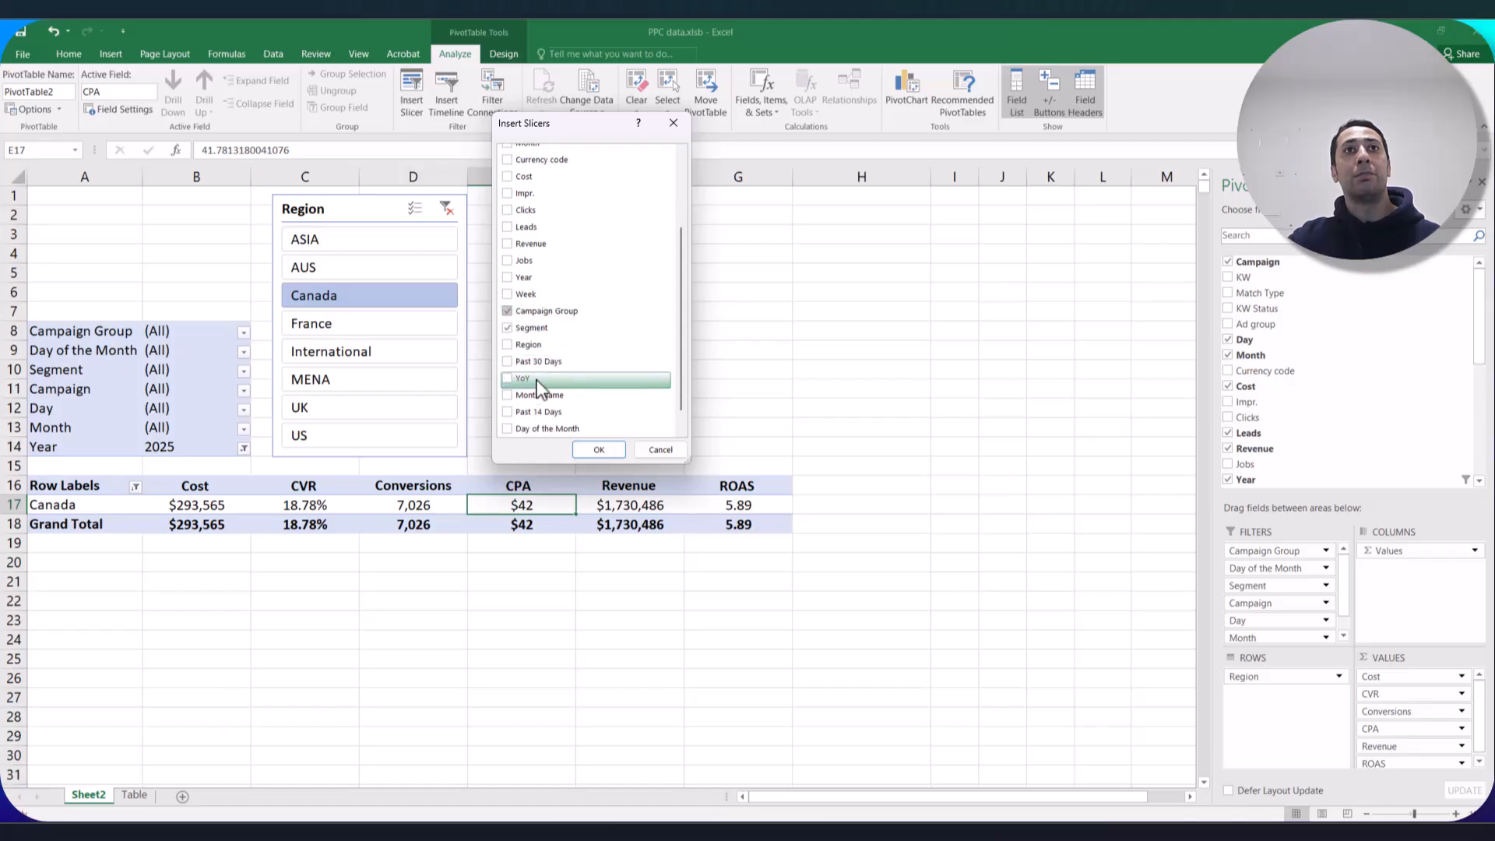
{"action": "left_click", "coordinate": [508, 395]}
{"action": "left_click", "coordinate": [598, 450]}
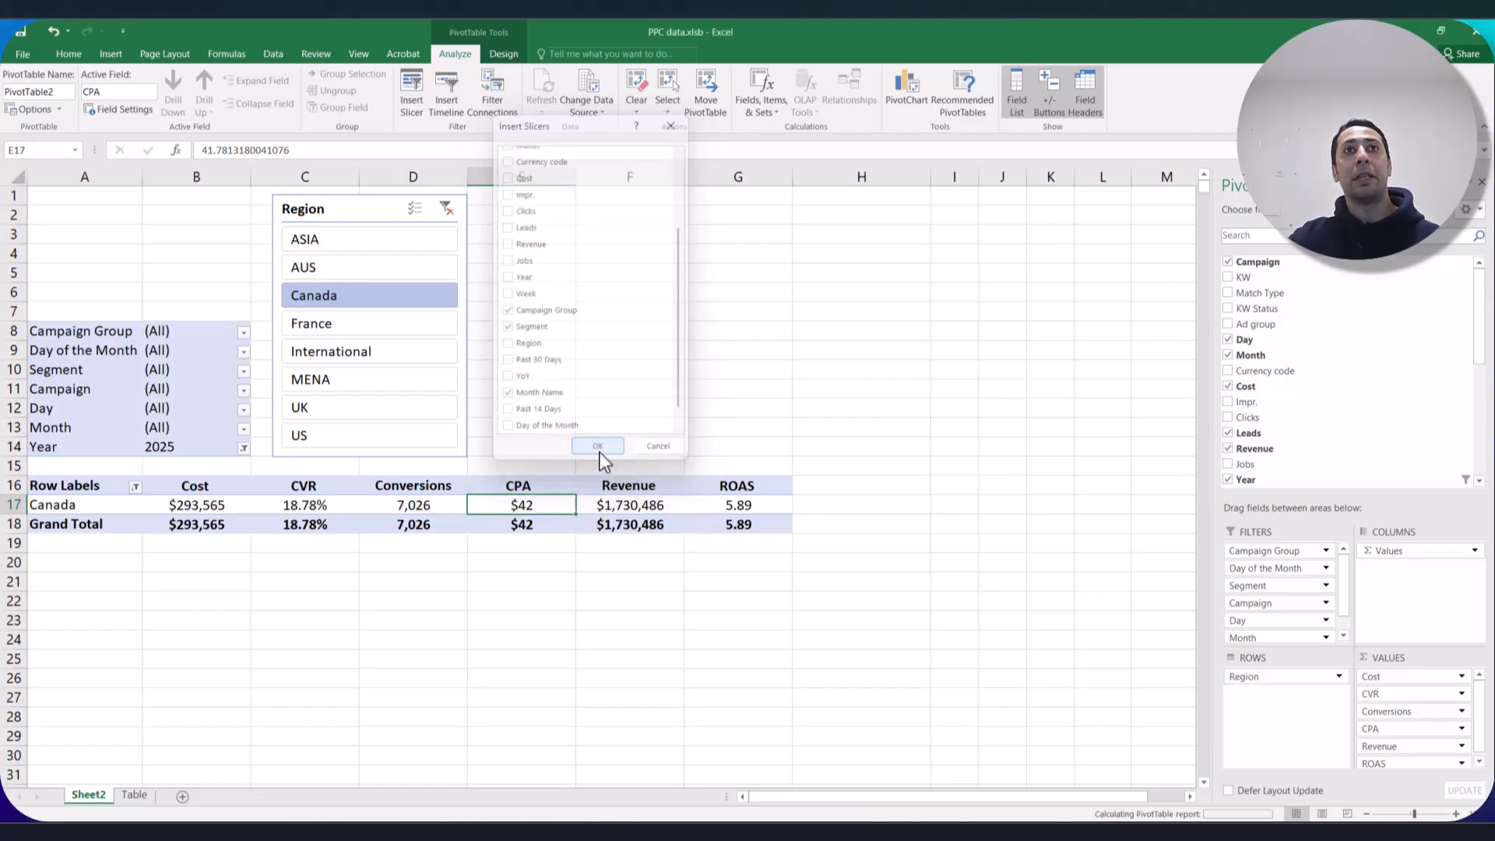
Arrange the Campaign Group, Segment and Month Name slicers in a row beside the Region slicer, above the pivot values.
{"action": "left_click", "coordinate": [846, 433]}
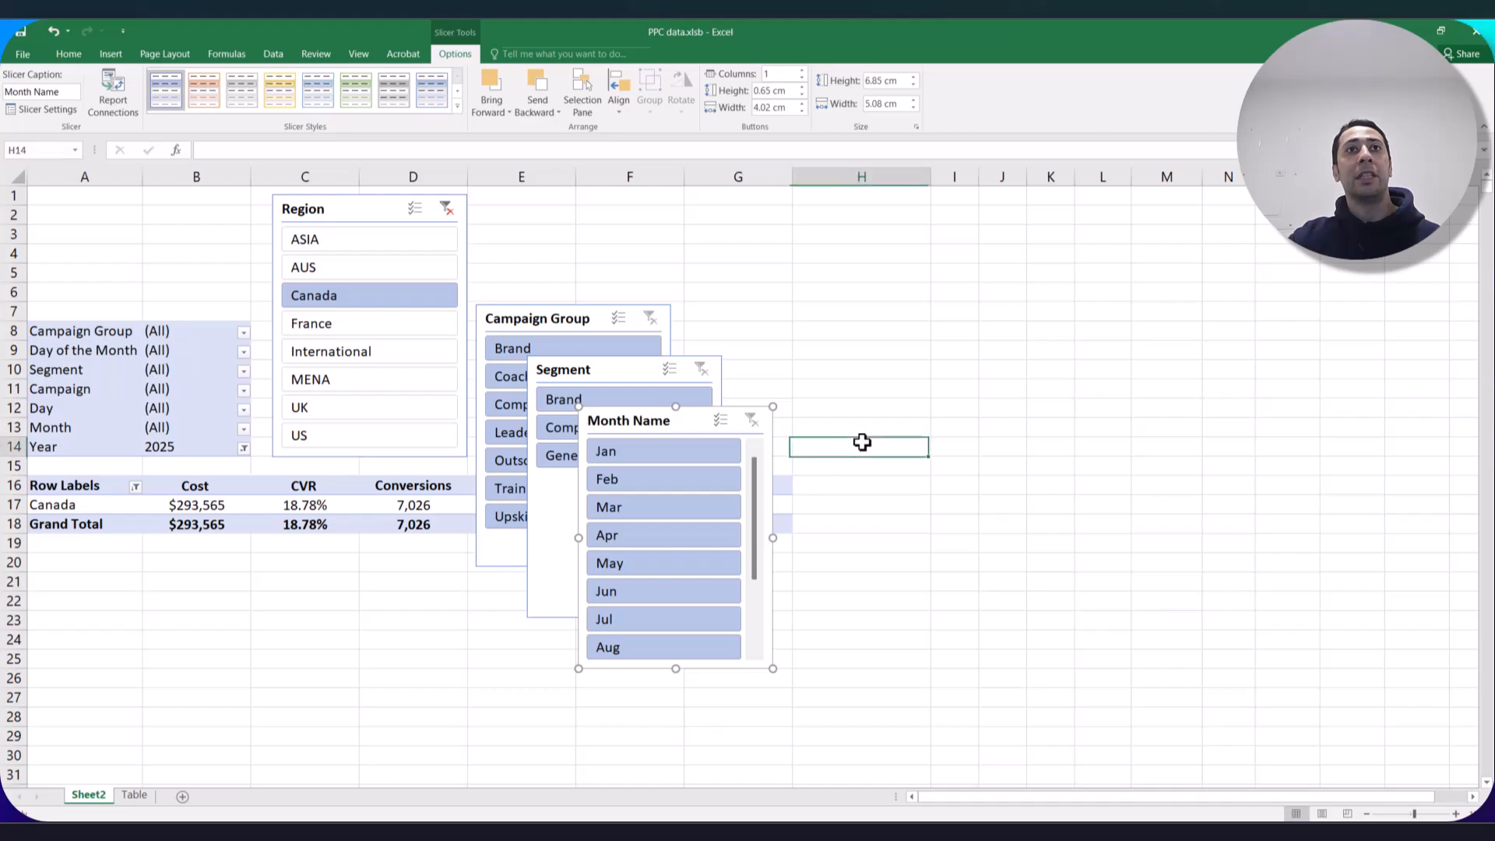
{"action": "left_click_drag", "start_coordinate": [564, 325], "coordinate": [562, 215]}
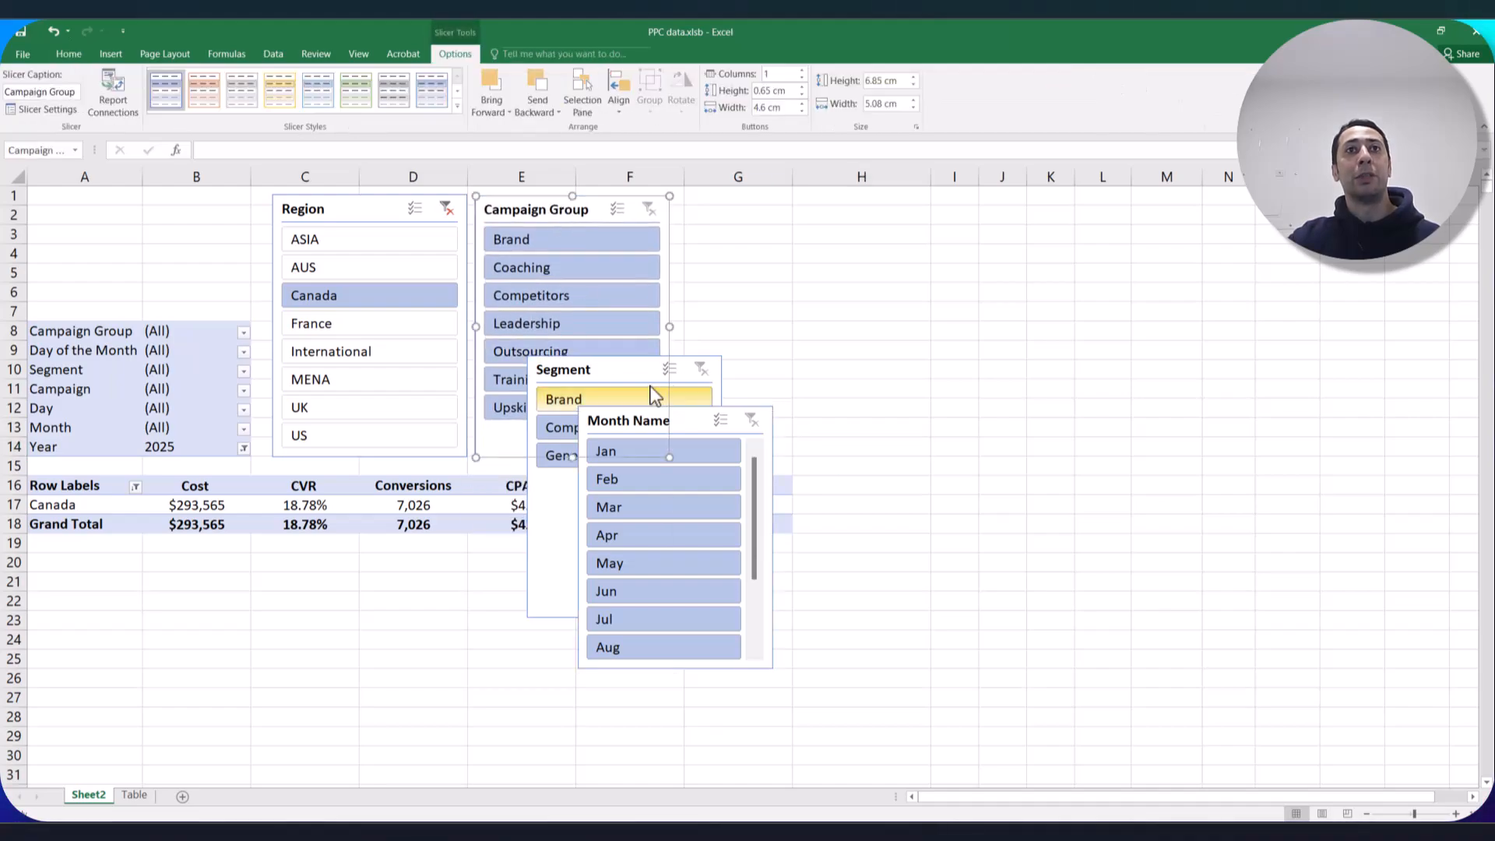
{"action": "left_click_drag", "start_coordinate": [638, 375], "coordinate": [784, 215]}
{"action": "left_click_drag", "start_coordinate": [652, 424], "coordinate": [955, 213]}
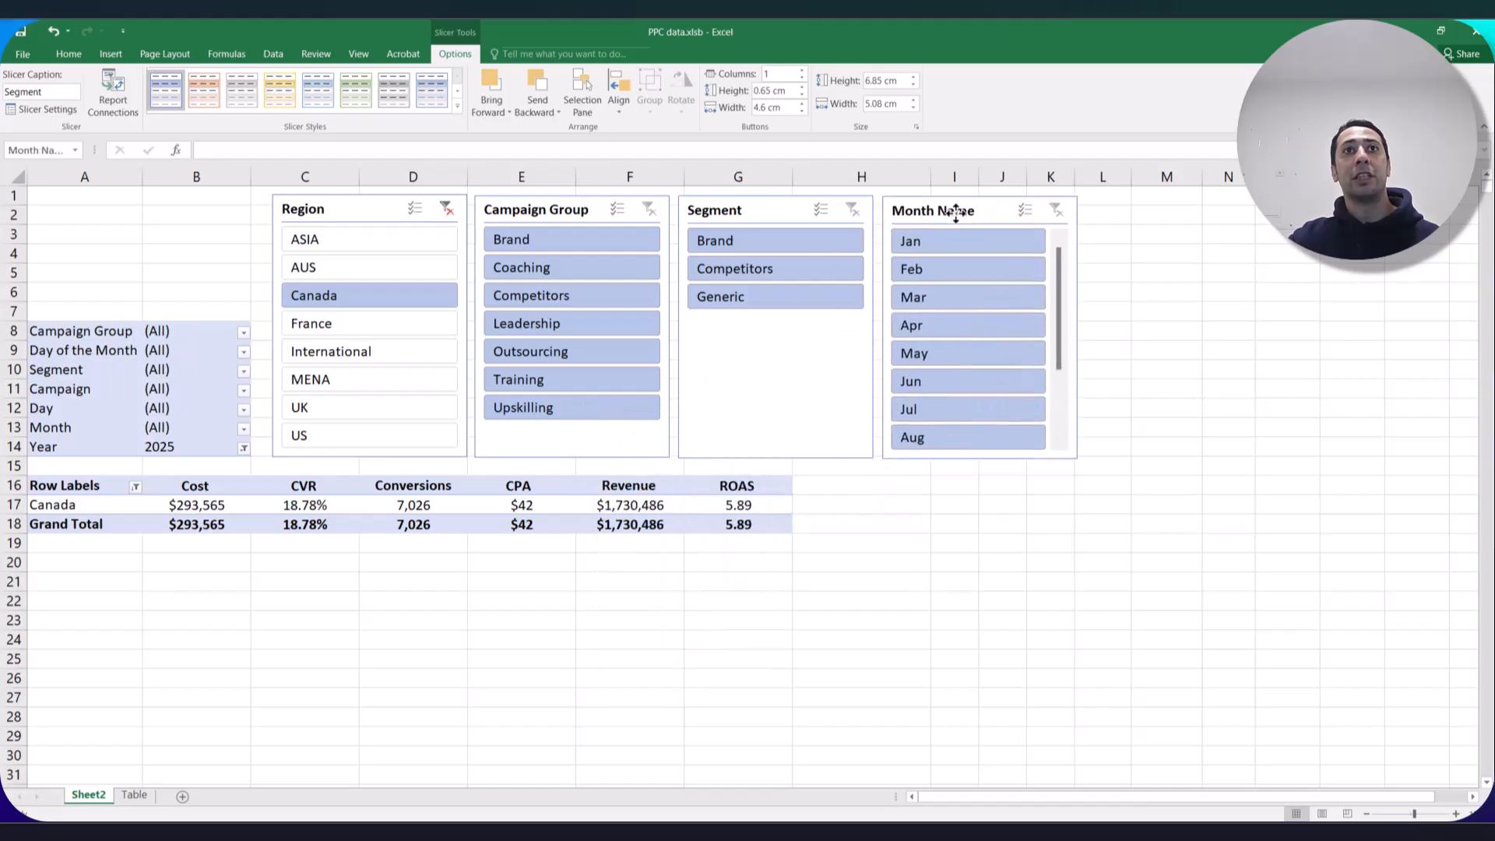
{"action": "left_click", "coordinate": [491, 505]}
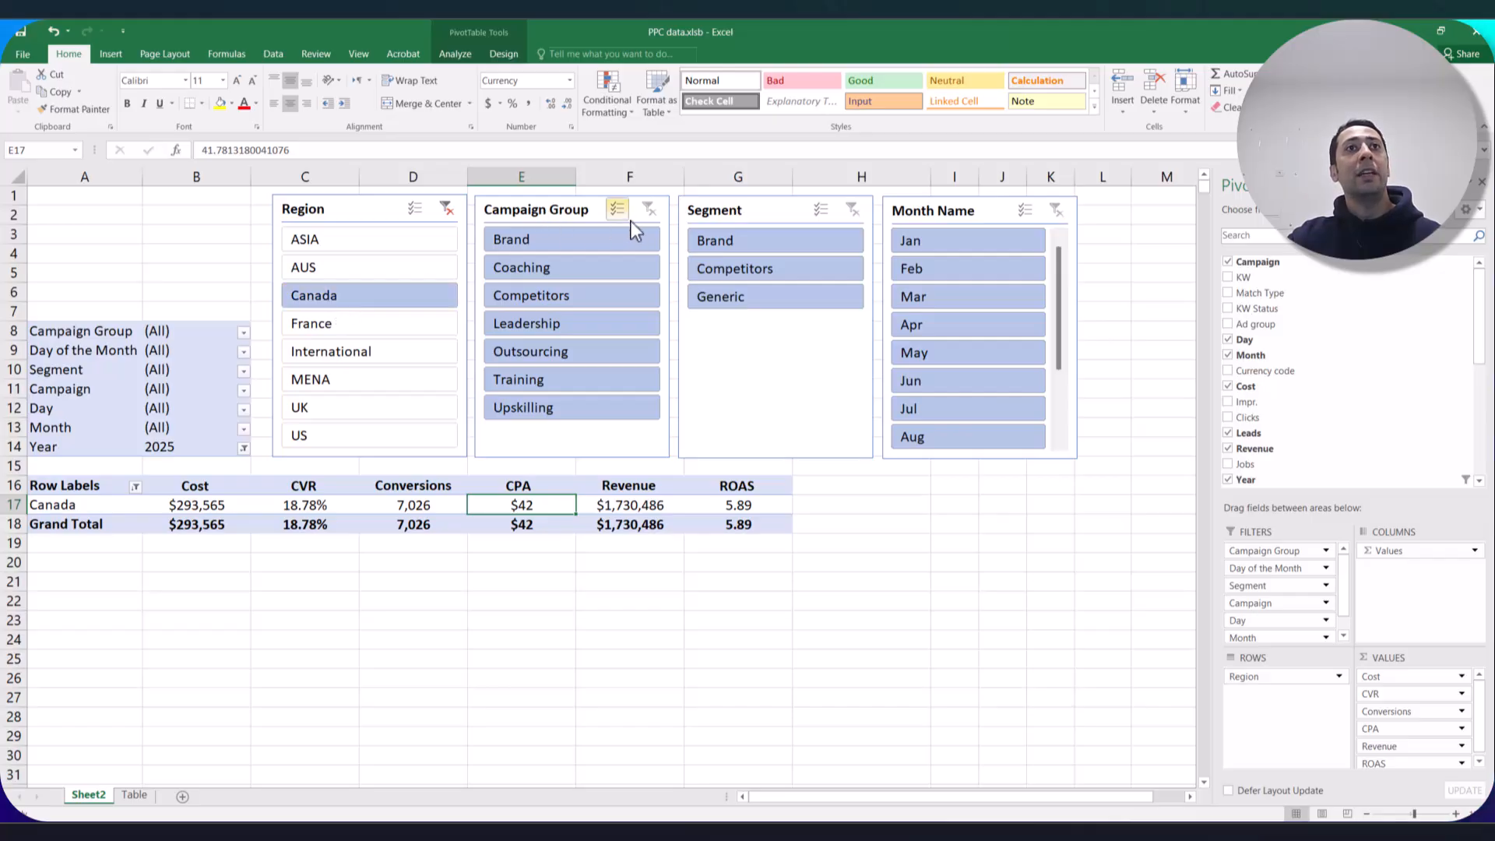
Swap the Segment and Campaign Group slicers so that Segment sits directly beside the Region slicer.
{"action": "left_click_drag", "start_coordinate": [735, 210], "coordinate": [426, 289]}
{"action": "left_click_drag", "start_coordinate": [523, 208], "coordinate": [727, 209]}
{"action": "left_click_drag", "start_coordinate": [435, 288], "coordinate": [540, 207]}
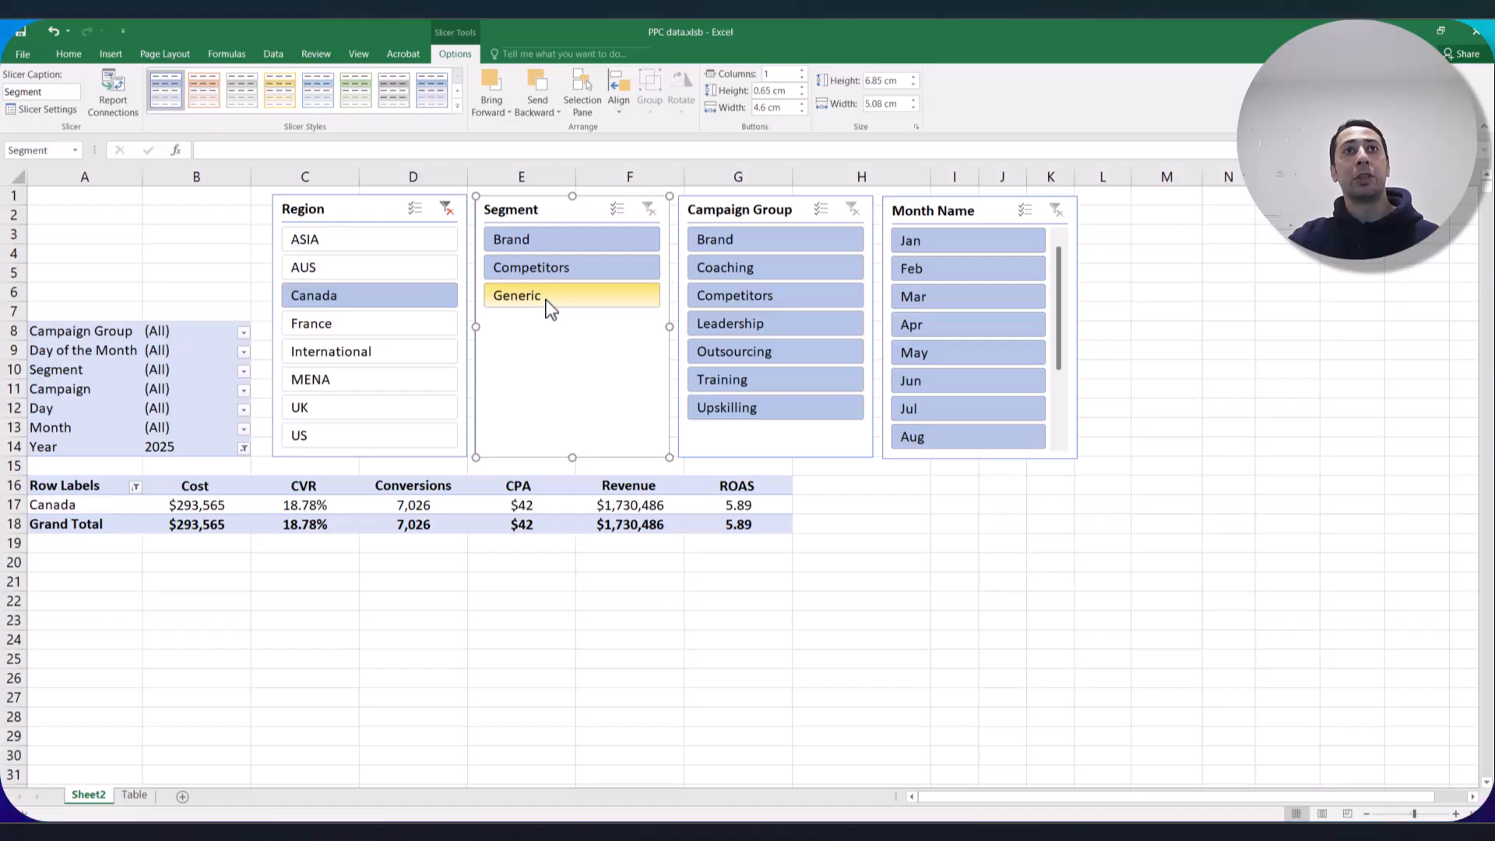
Filter the pivot table to Generic with the Segment slicer and check the selection in the Segment report filter's item list.
{"action": "left_click", "coordinate": [550, 305]}
{"action": "left_click_drag", "start_coordinate": [191, 486], "coordinate": [732, 523]}
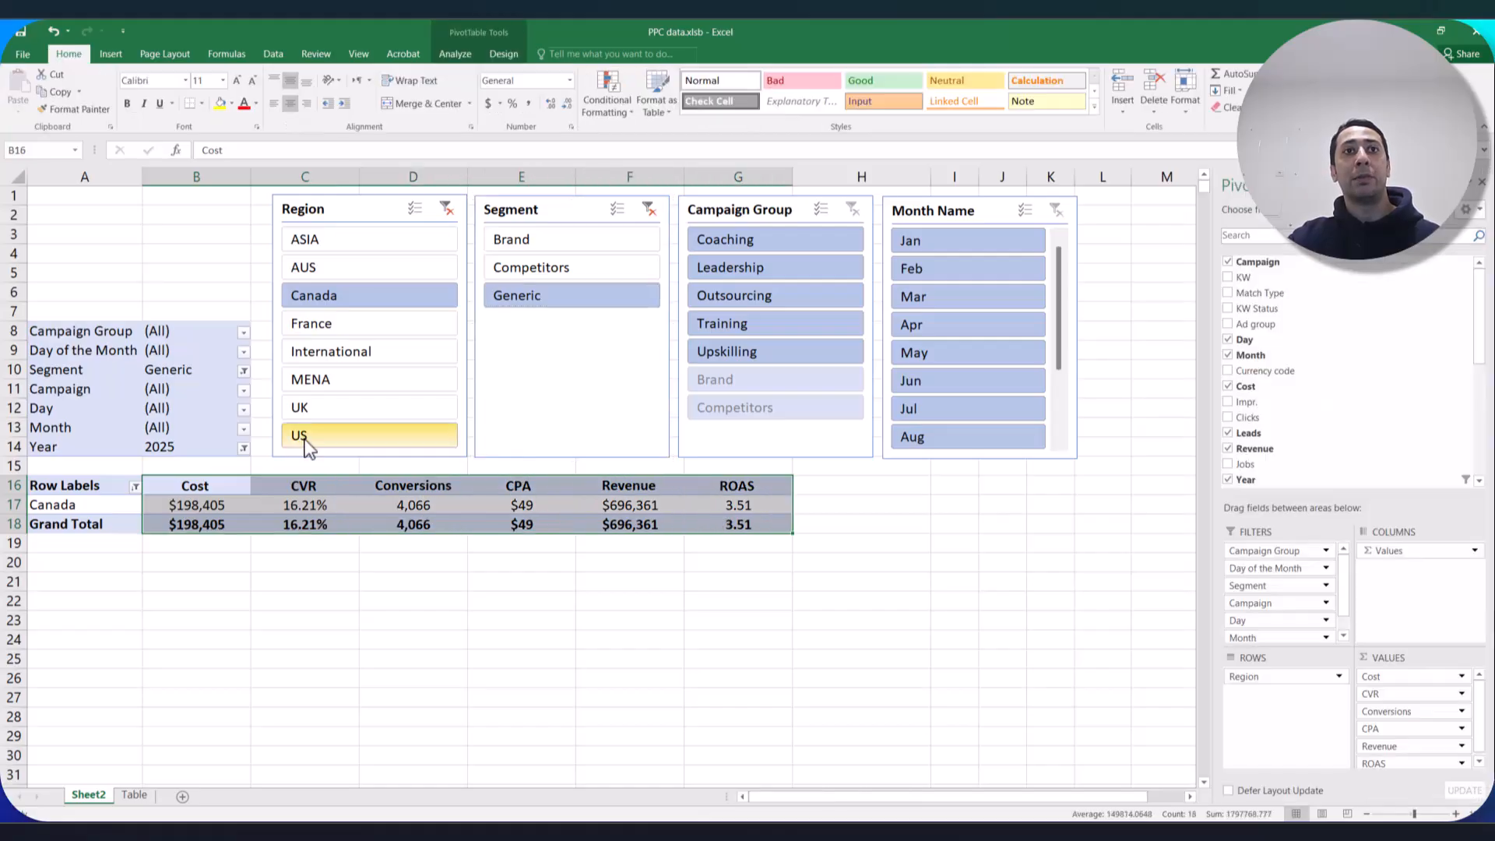
{"action": "left_click", "coordinate": [244, 371]}
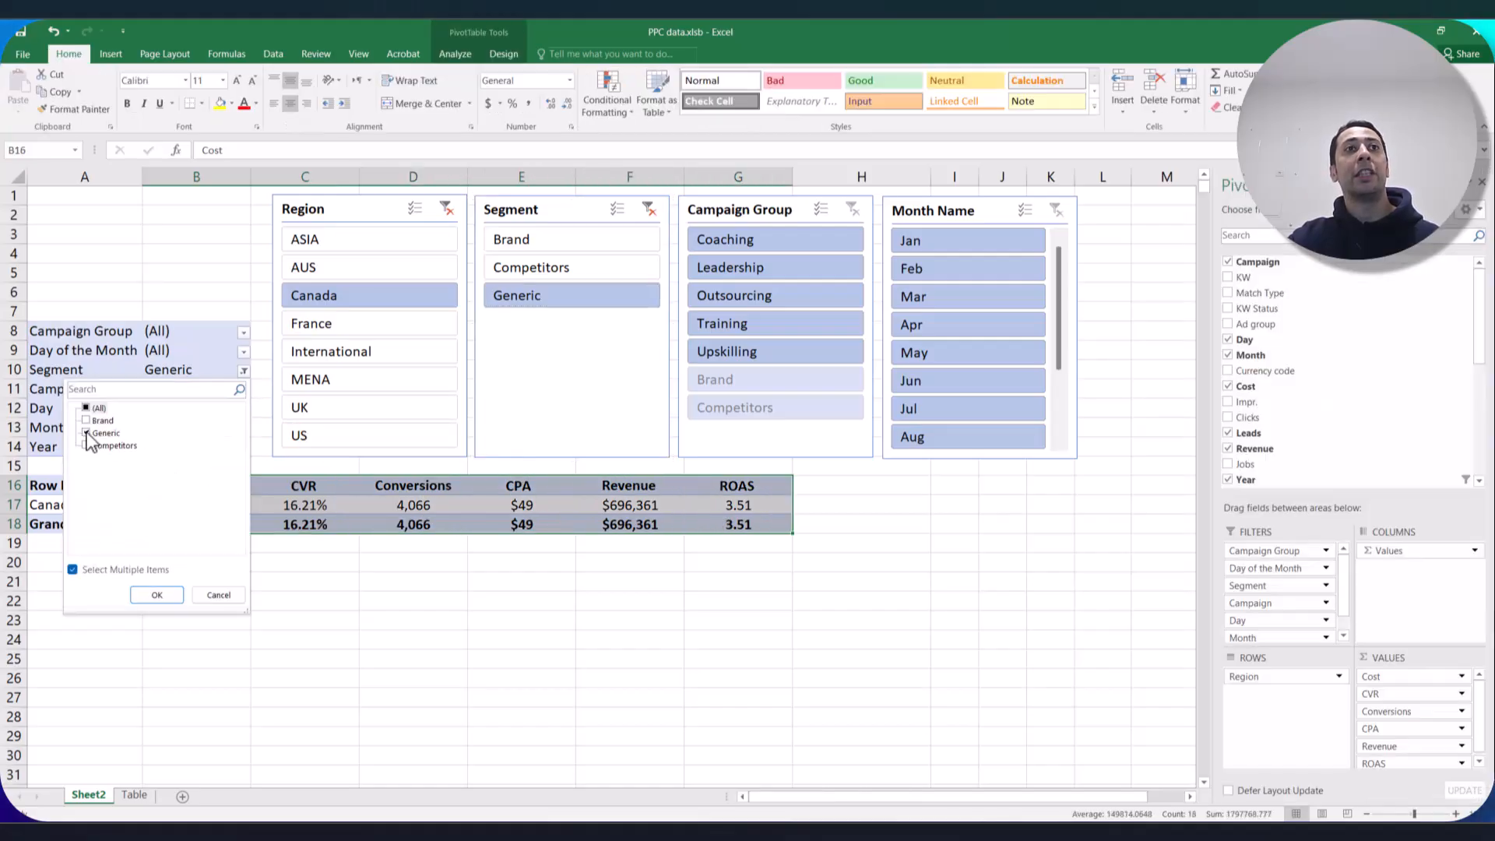
{"action": "key", "text": "Escape"}
{"action": "left_click", "coordinate": [257, 371]}
{"action": "left_click", "coordinate": [244, 371]}
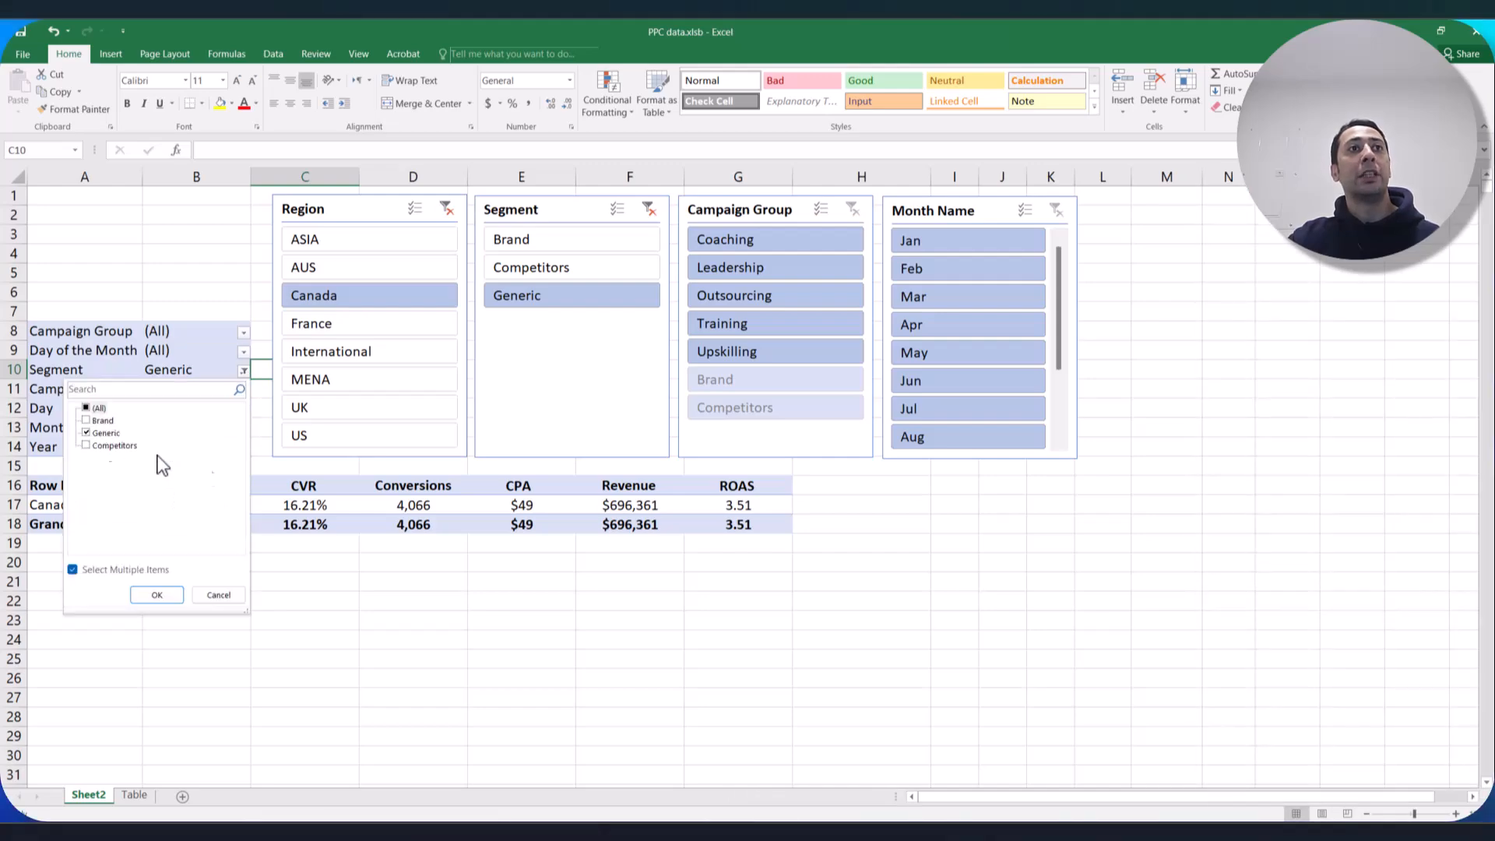
{"action": "key", "text": "Escape"}
Move Campaign Group from the report filters to the rows beneath Region and examine the campaign group values for Canada.
{"action": "left_click", "coordinate": [777, 218]}
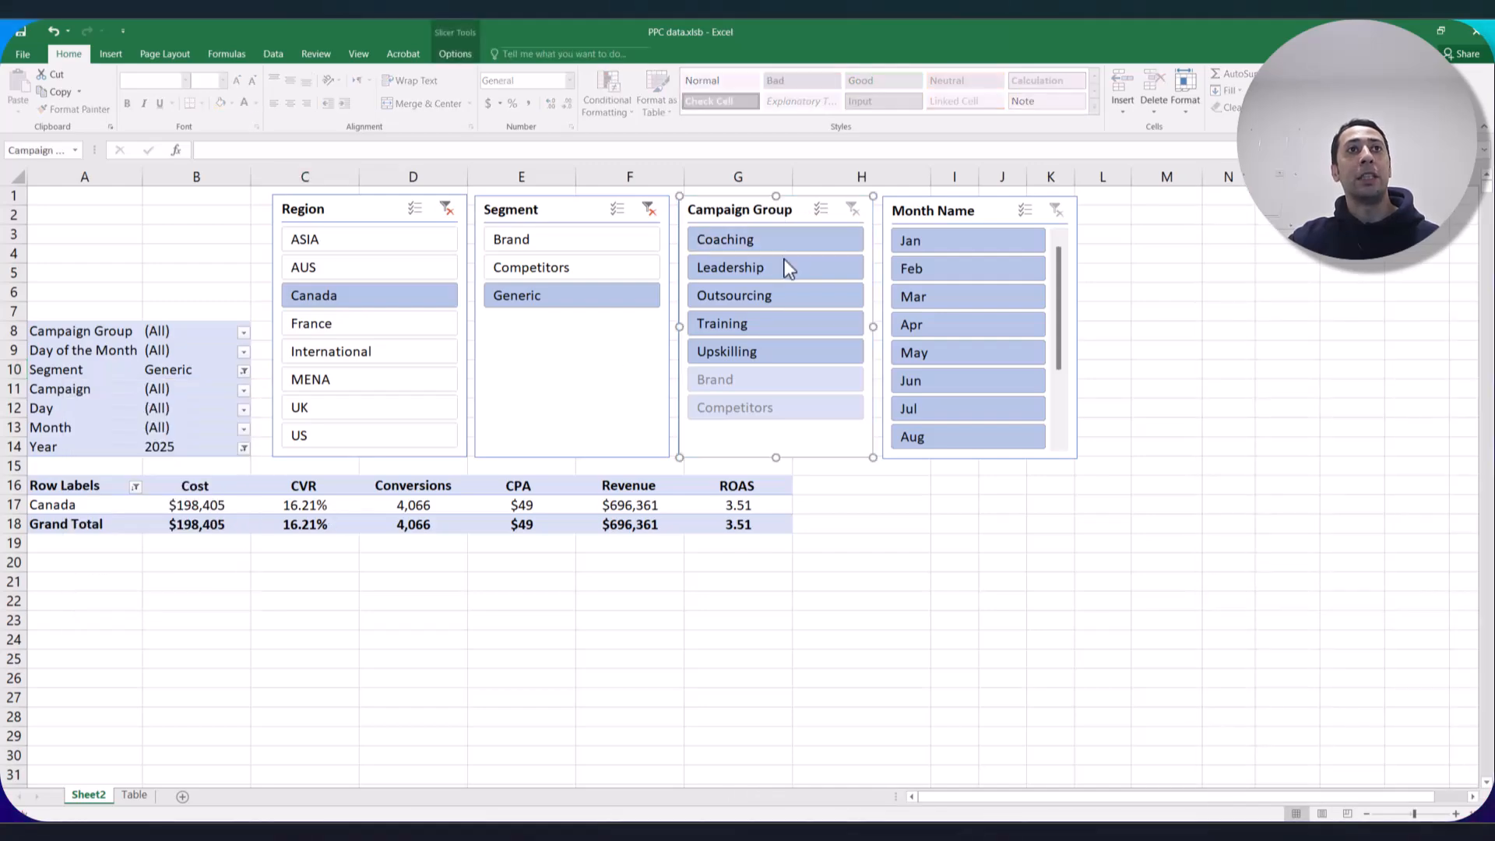
{"action": "left_click", "coordinate": [724, 504]}
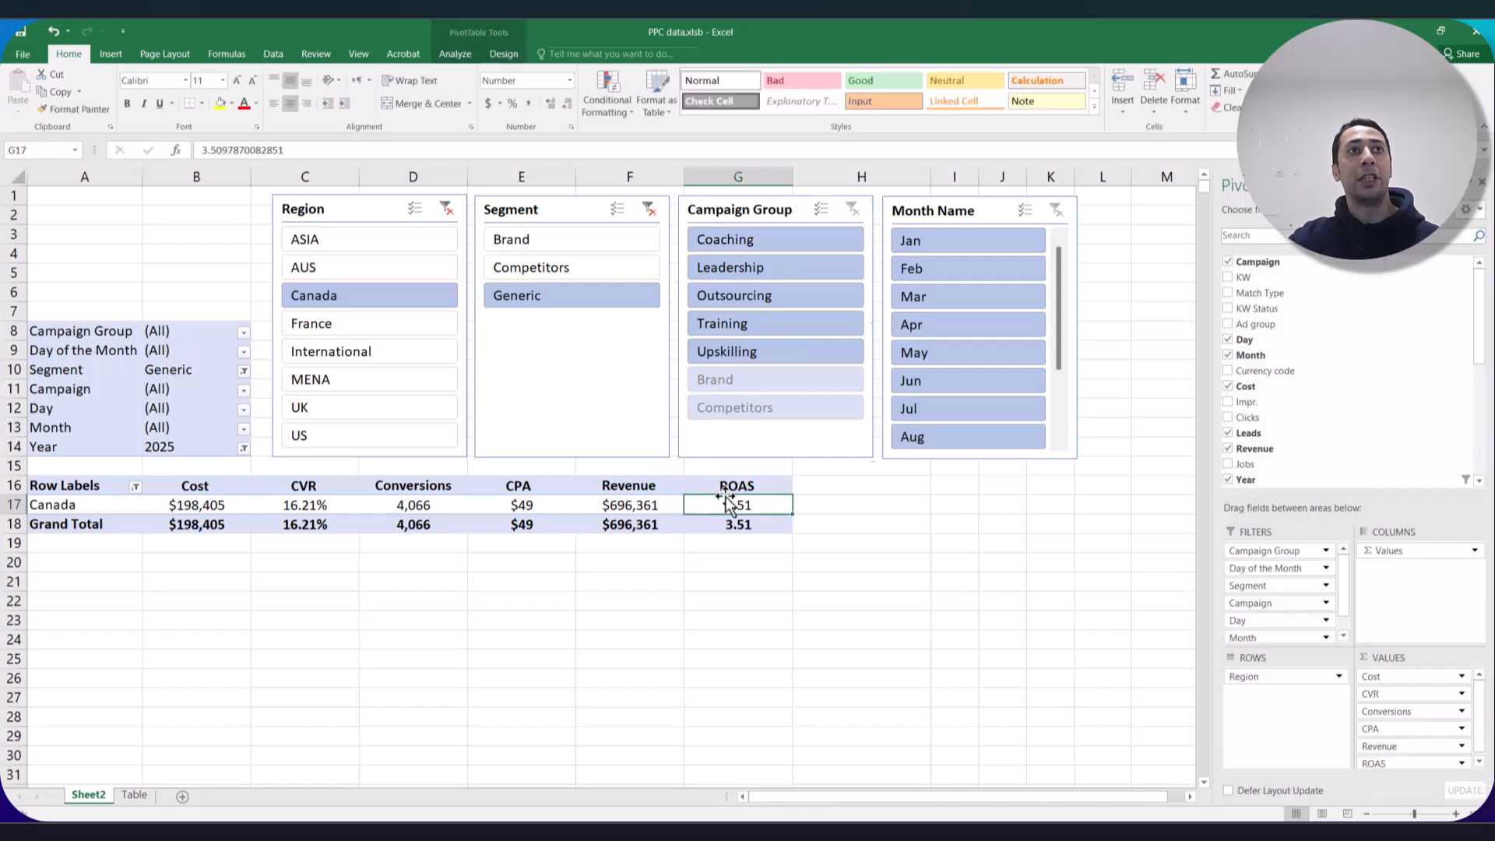
{"action": "left_click_drag", "start_coordinate": [1293, 551], "coordinate": [1169, 688]}
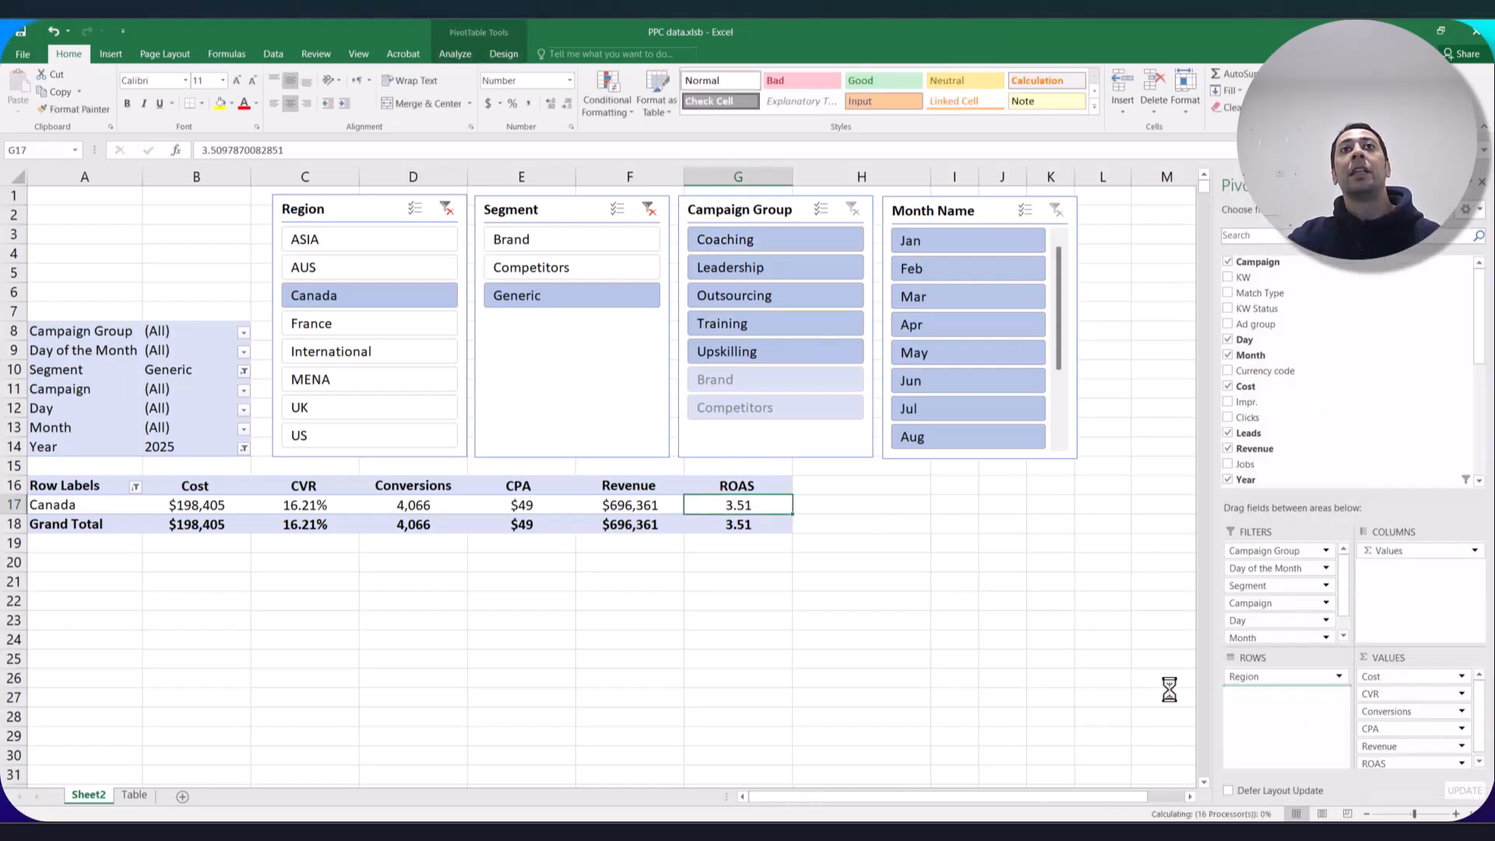
{"action": "left_click_drag", "start_coordinate": [74, 523], "coordinate": [783, 601]}
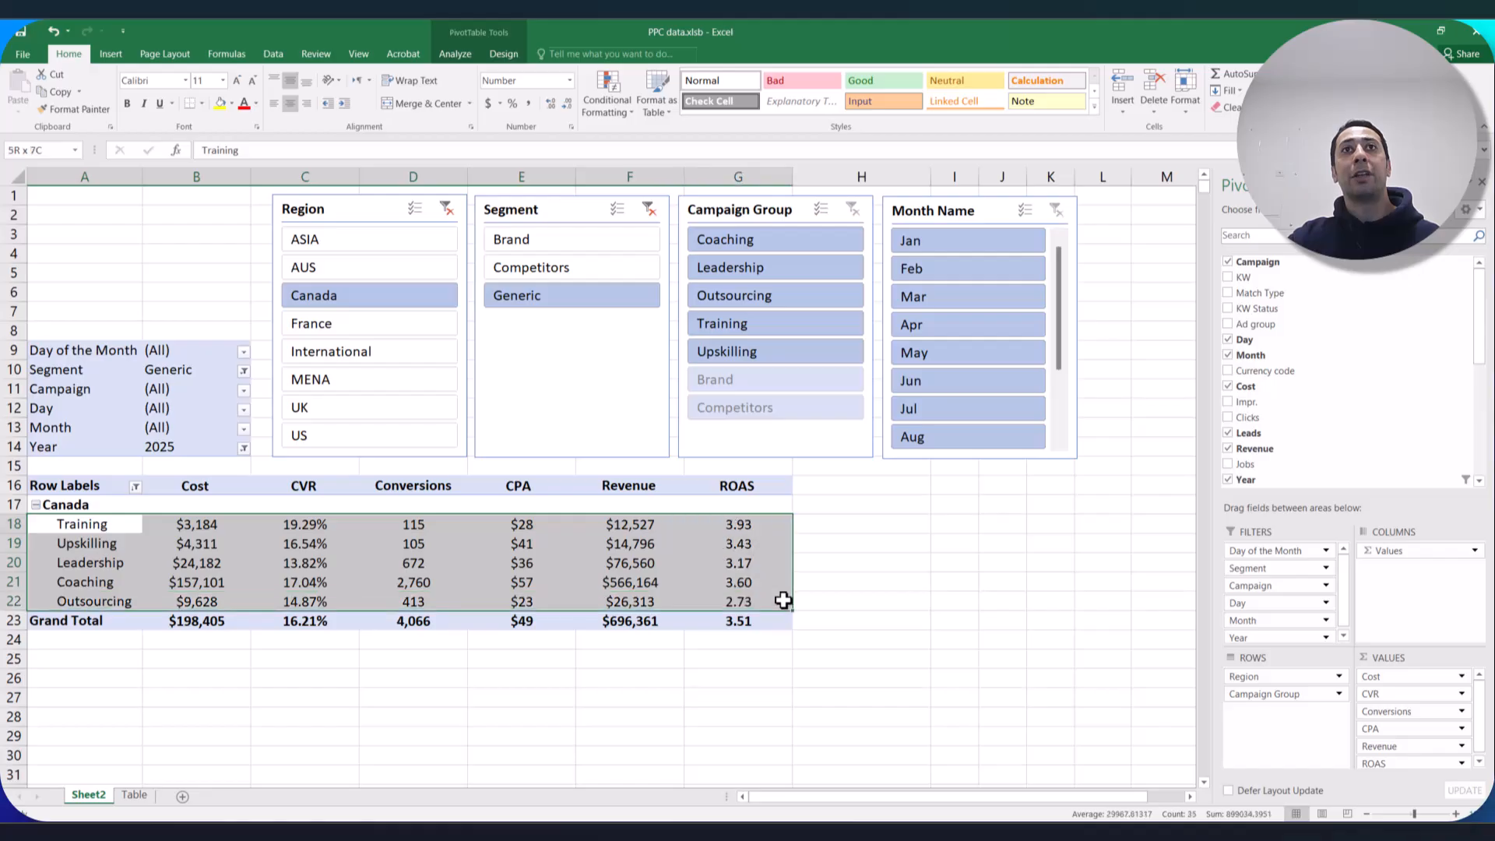
{"action": "left_click", "coordinate": [260, 567]}
{"action": "left_click_drag", "start_coordinate": [100, 524], "coordinate": [101, 574]}
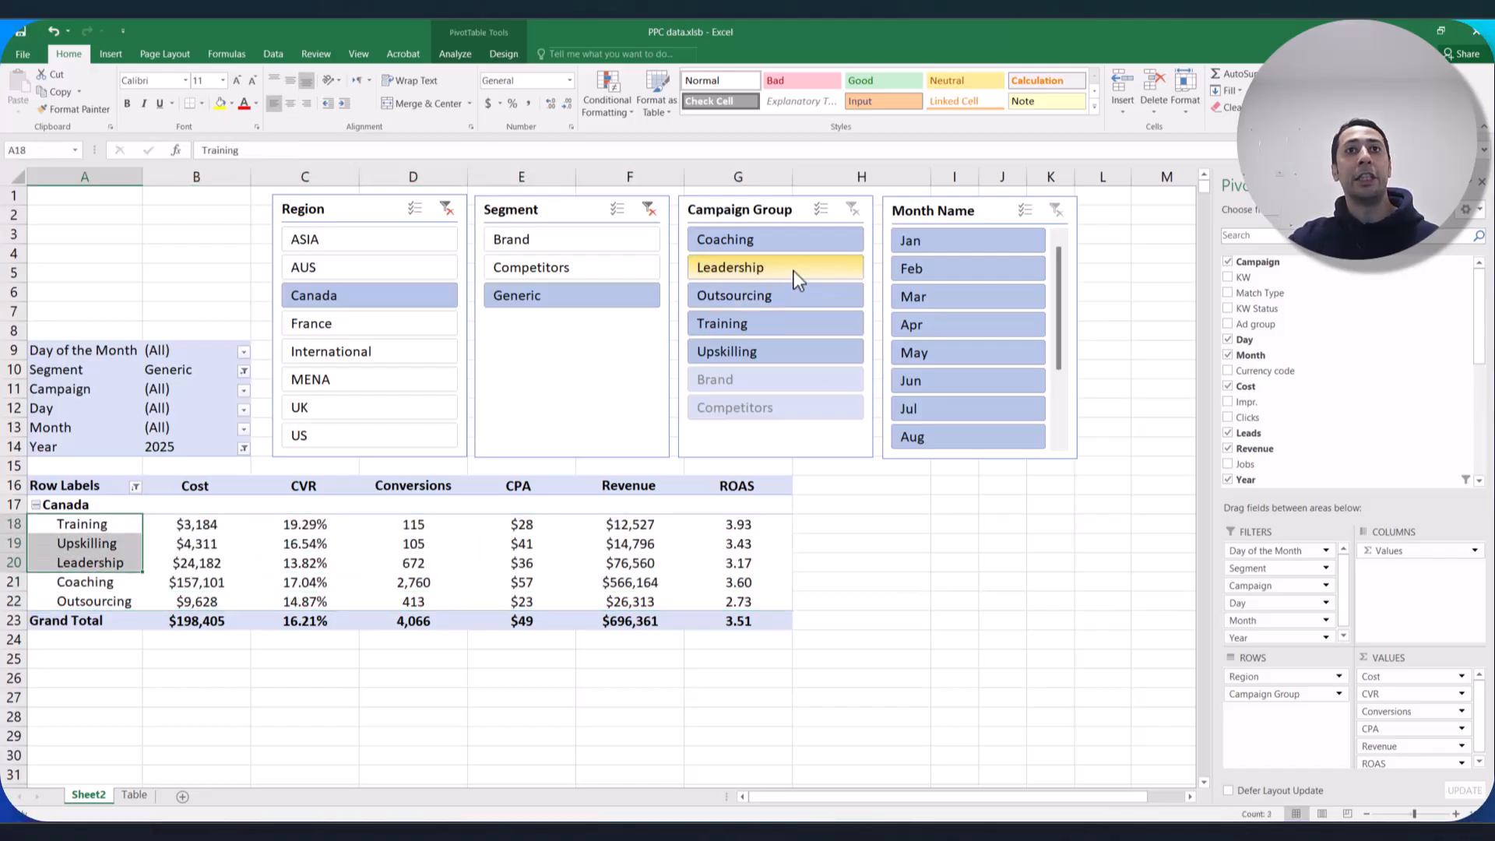
Filter the campaign groups to Coaching, Training and Upskilling with the Campaign Group slicer and check their values.
{"action": "left_click", "coordinate": [795, 246]}
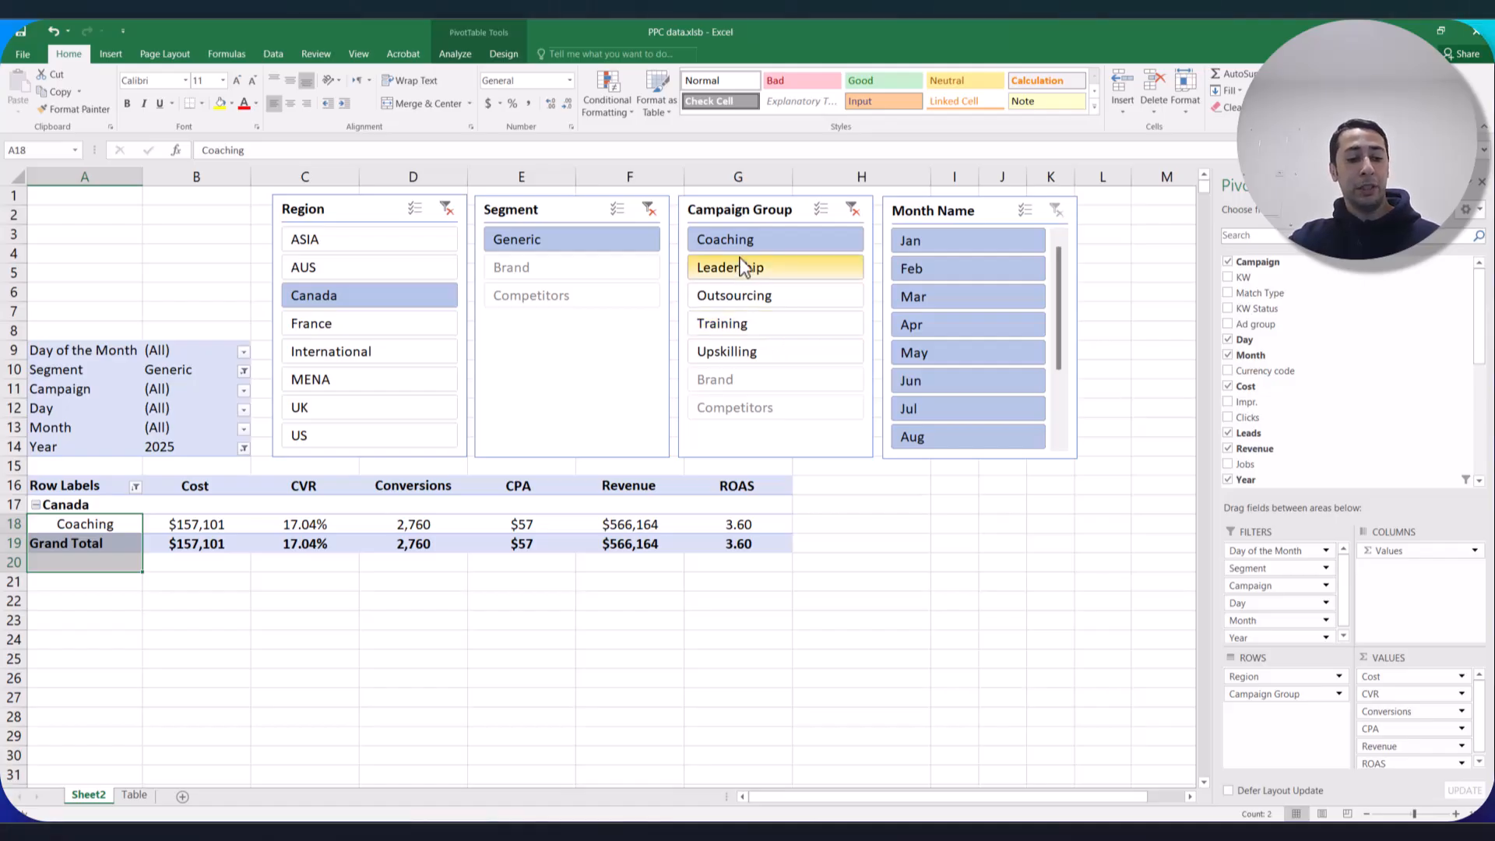
{"action": "left_click", "coordinate": [740, 324], "text": "ctrl"}
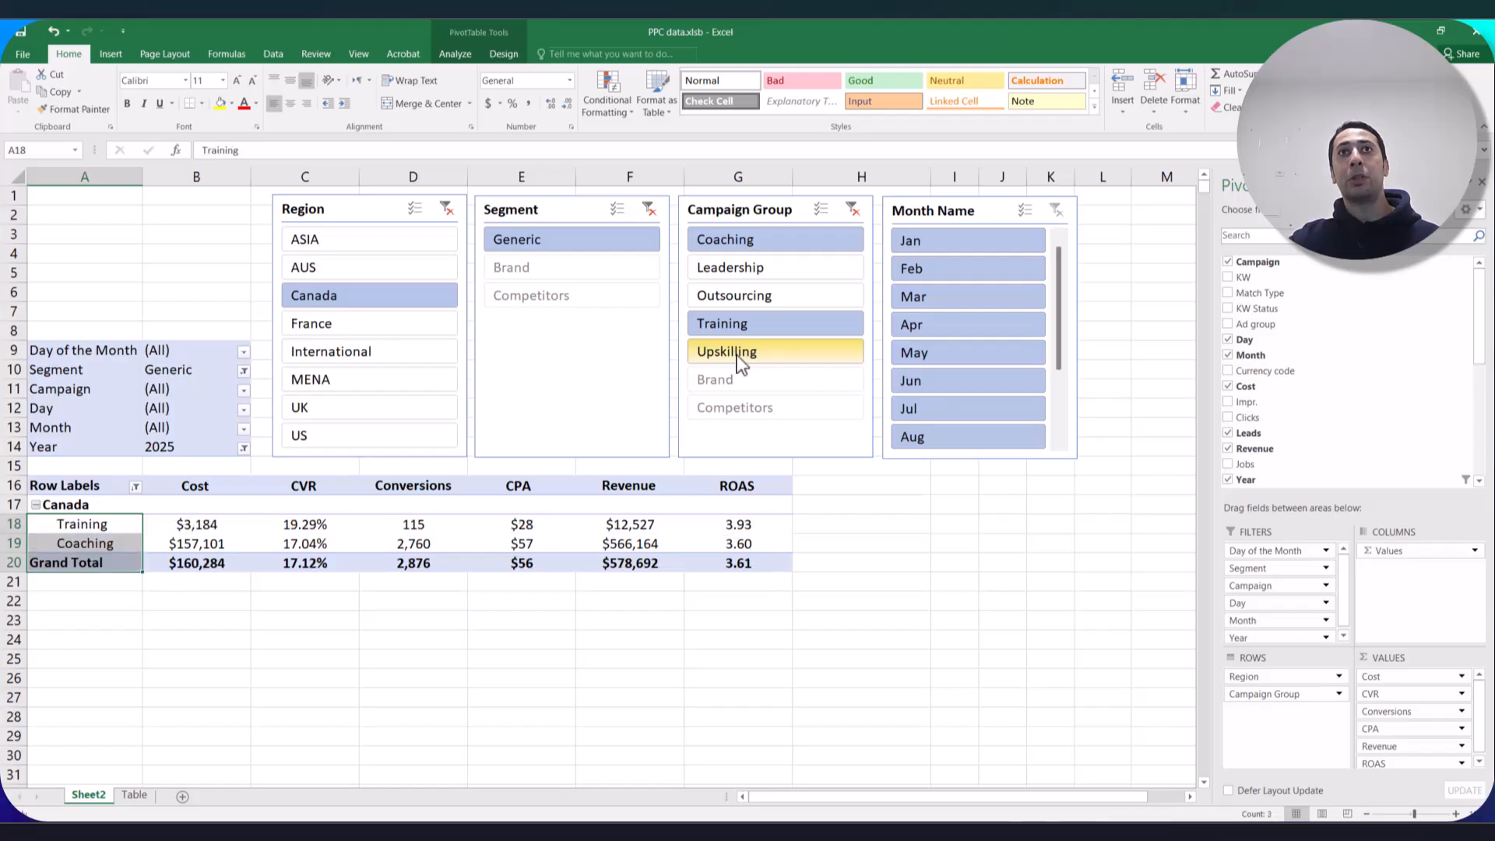
{"action": "left_click", "coordinate": [740, 355], "text": "ctrl"}
{"action": "left_click", "coordinate": [737, 510]}
{"action": "mouse_move", "coordinate": [738, 562]}
{"action": "left_mouse_down"}
{"action": "mouse_move", "coordinate": [66, 483]}
{"action": "mouse_move", "coordinate": [400, 564]}
{"action": "mouse_move", "coordinate": [748, 560]}
{"action": "left_mouse_up"}
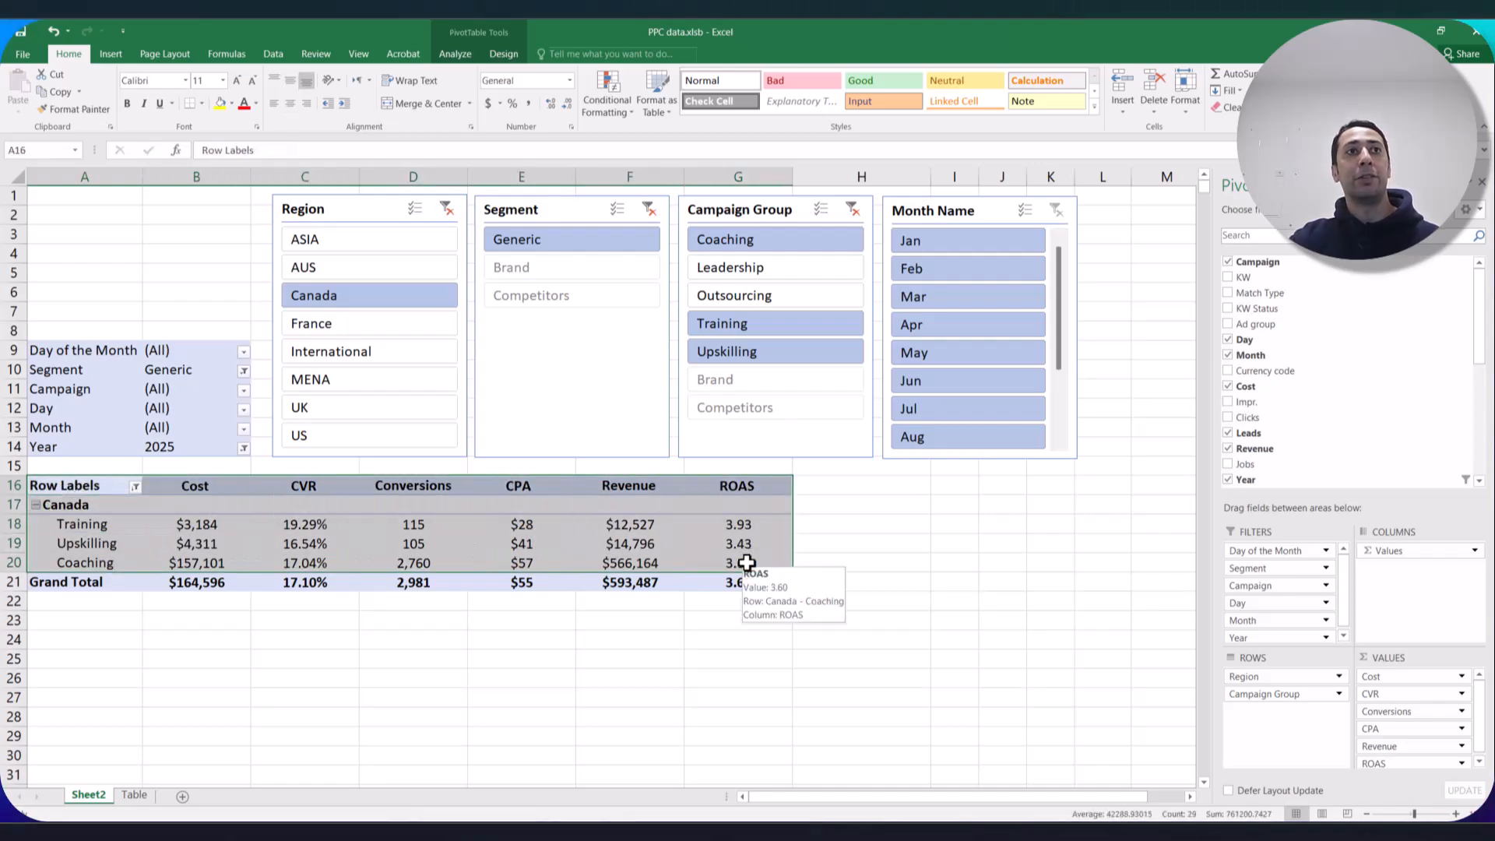
Filter the pivot table to Sep, Oct and Nov with the Month Name slicer and check Canada's campaign group values.
{"action": "left_click_drag", "start_coordinate": [1062, 296], "coordinate": [1069, 366]}
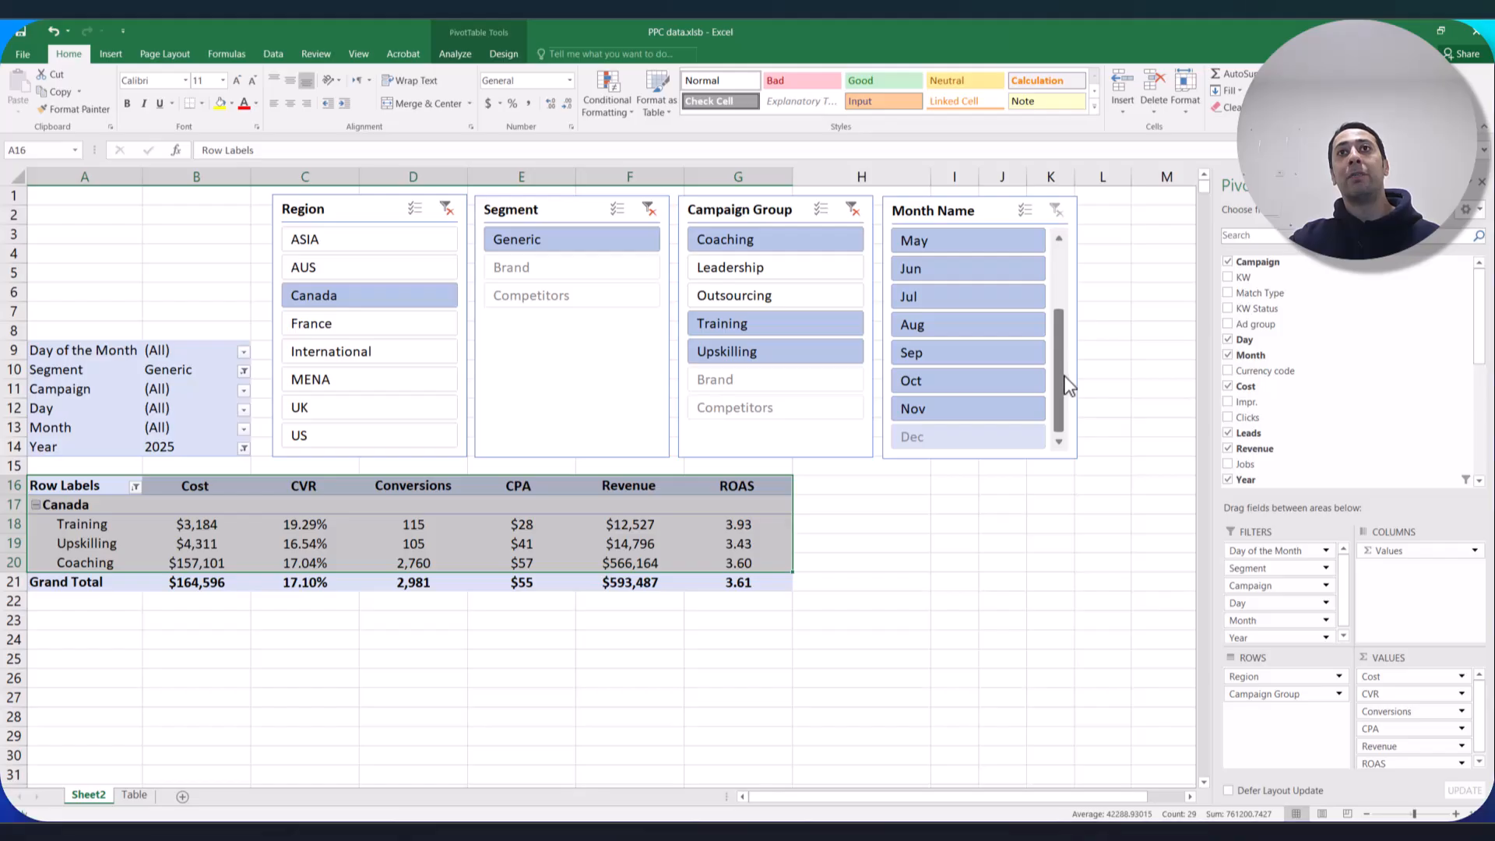
{"action": "left_click", "coordinate": [1007, 363]}
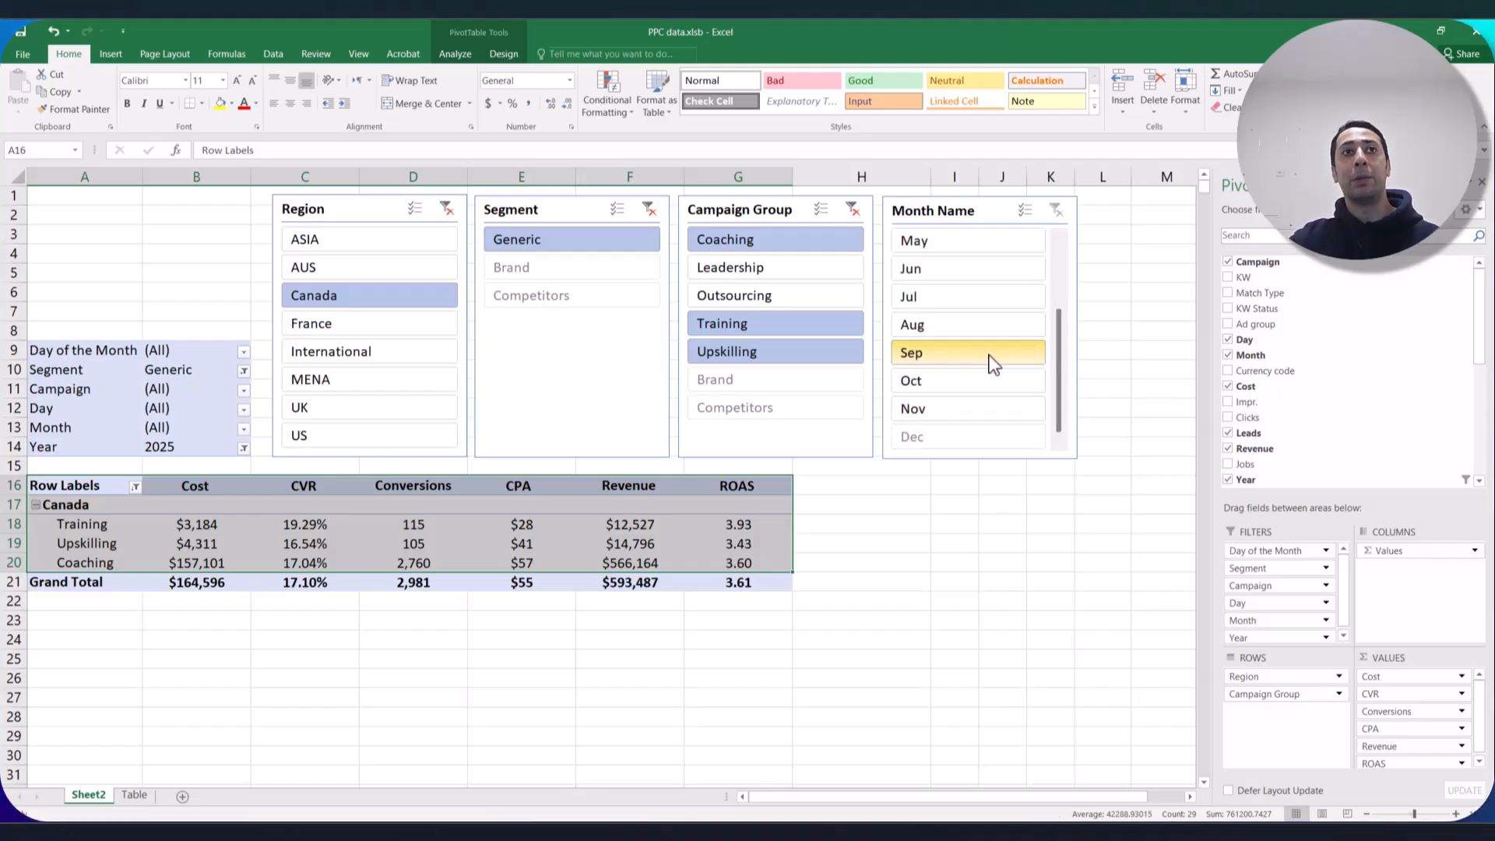
{"action": "left_click", "coordinate": [968, 413], "text": "shift"}
{"action": "left_click", "coordinate": [983, 406], "text": "shift"}
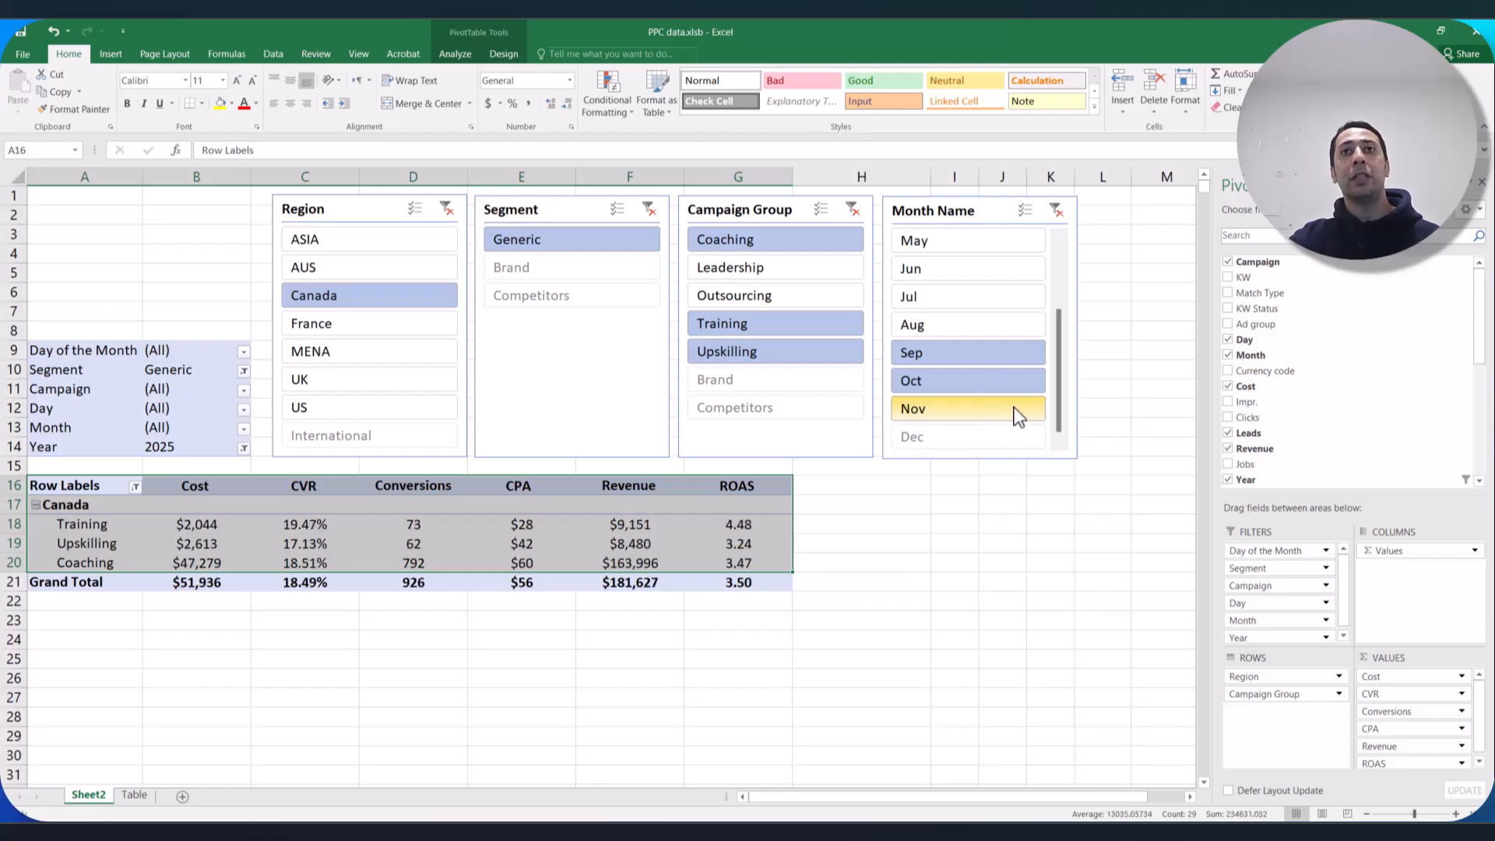
{"action": "left_click", "coordinate": [715, 538]}
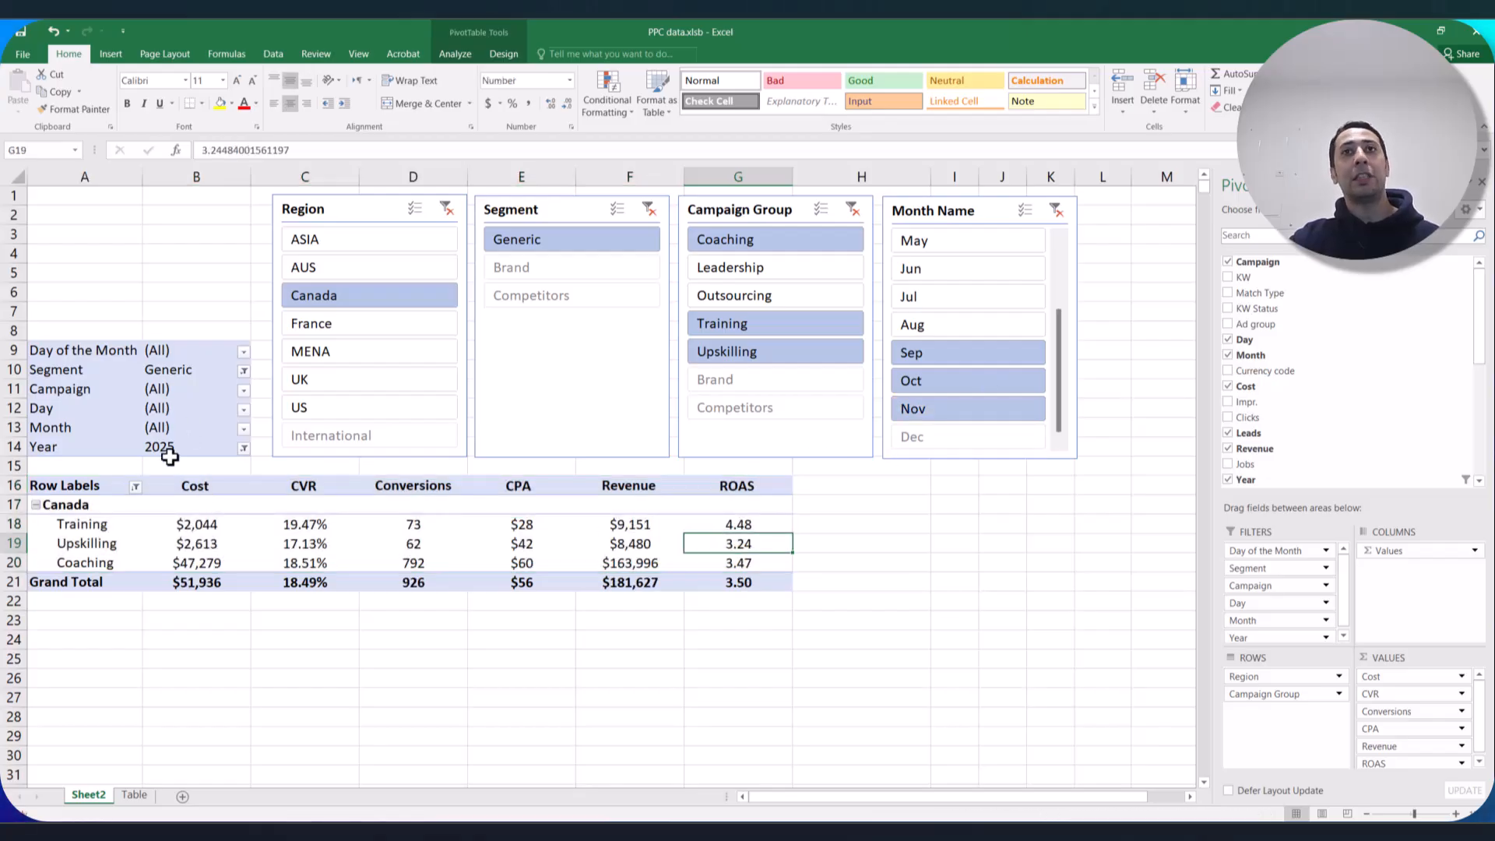
{"action": "left_click_drag", "start_coordinate": [75, 477], "coordinate": [751, 561]}
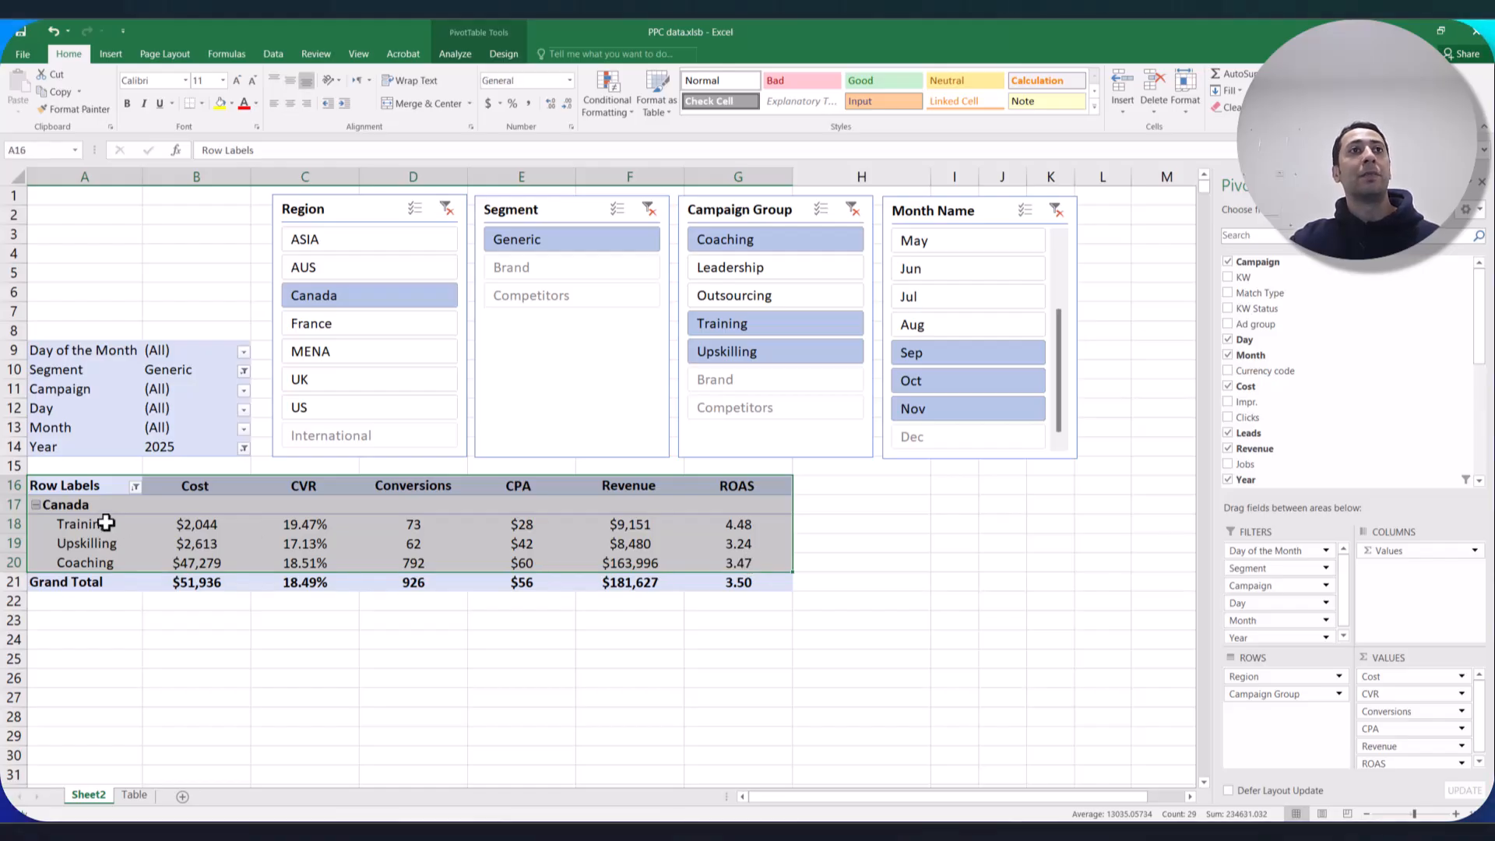
{"action": "left_click_drag", "start_coordinate": [81, 524], "coordinate": [100, 558]}
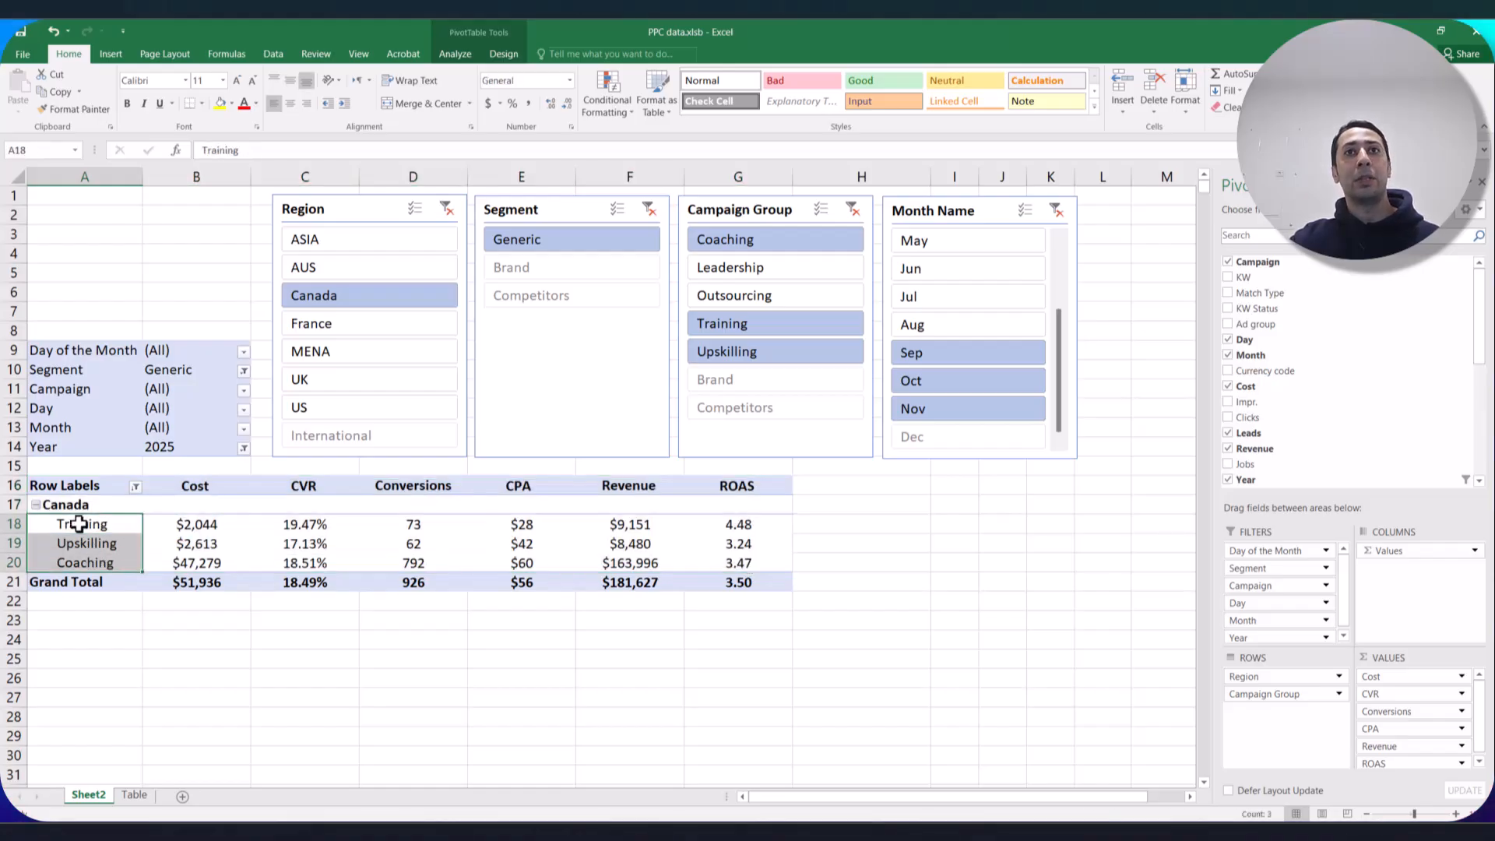
Add US to Canada in the Region slicer selection and compare the two regions' campaign group values.
{"action": "left_click", "coordinate": [44, 505]}
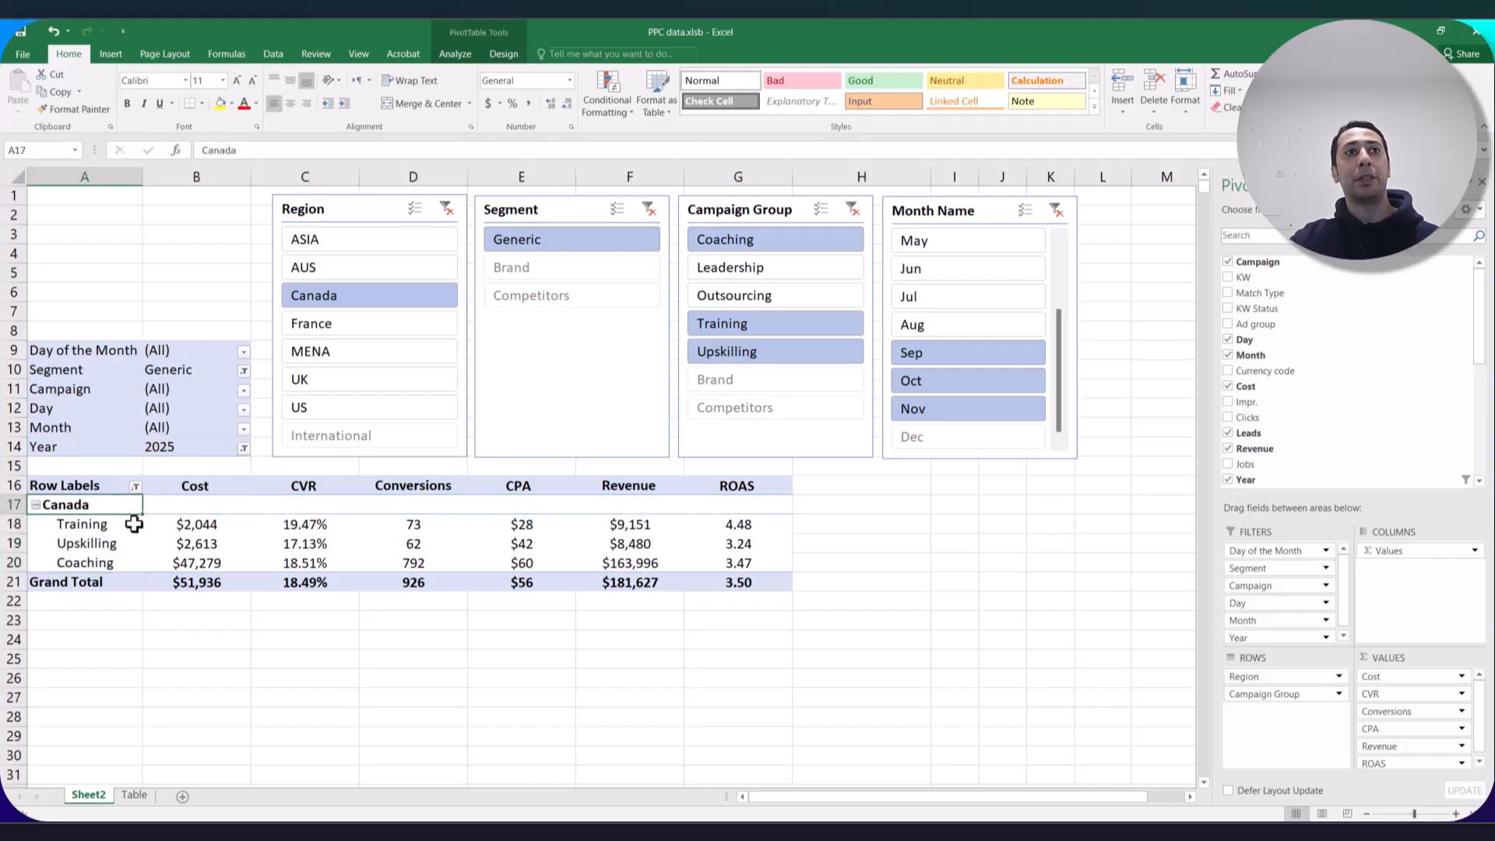
{"action": "left_click", "coordinate": [360, 412], "text": "ctrl"}
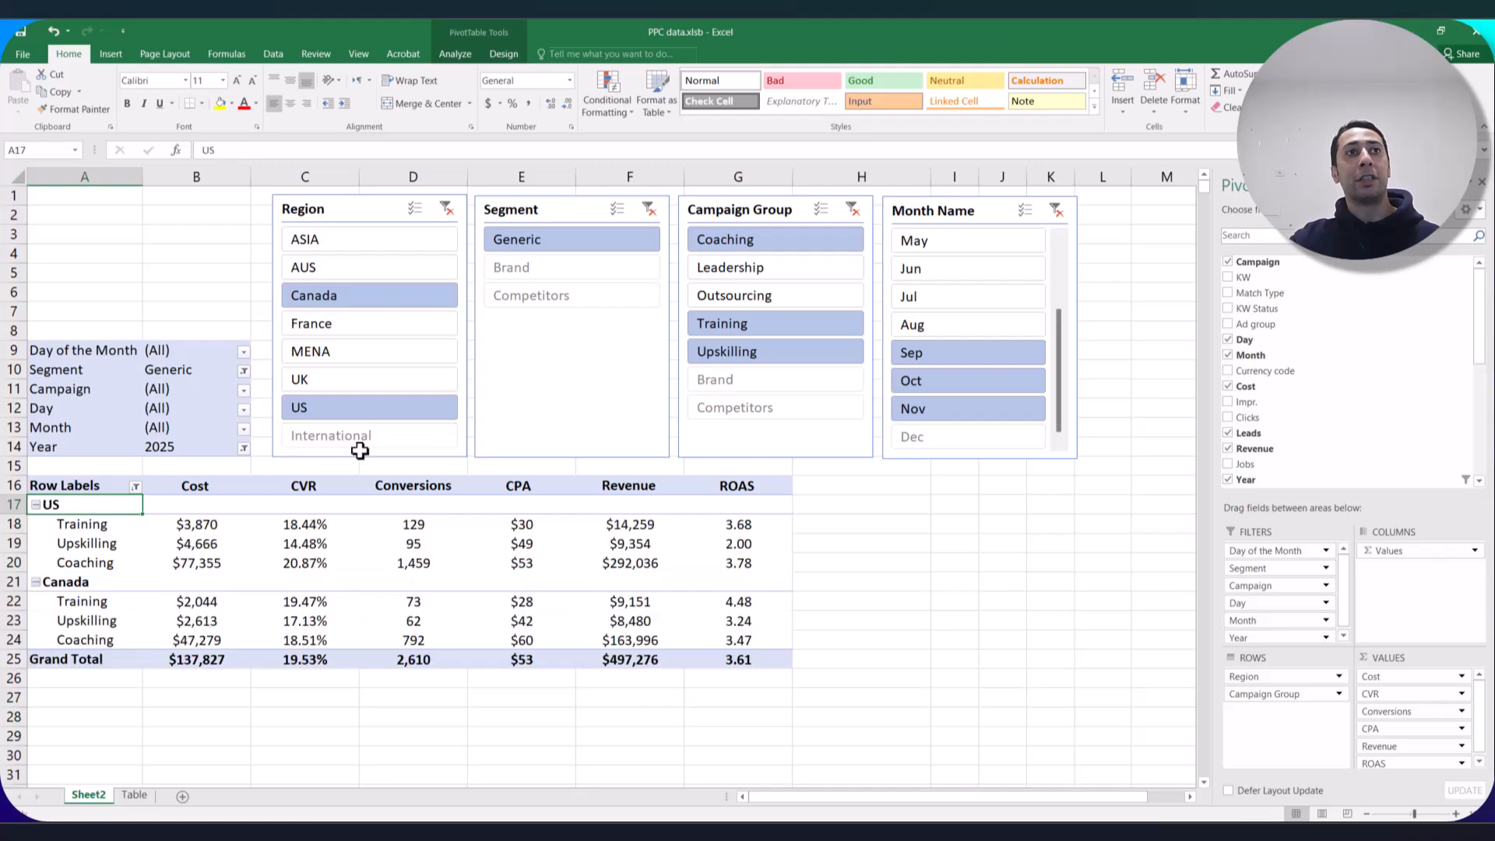
{"action": "left_click_drag", "start_coordinate": [103, 507], "coordinate": [736, 635]}
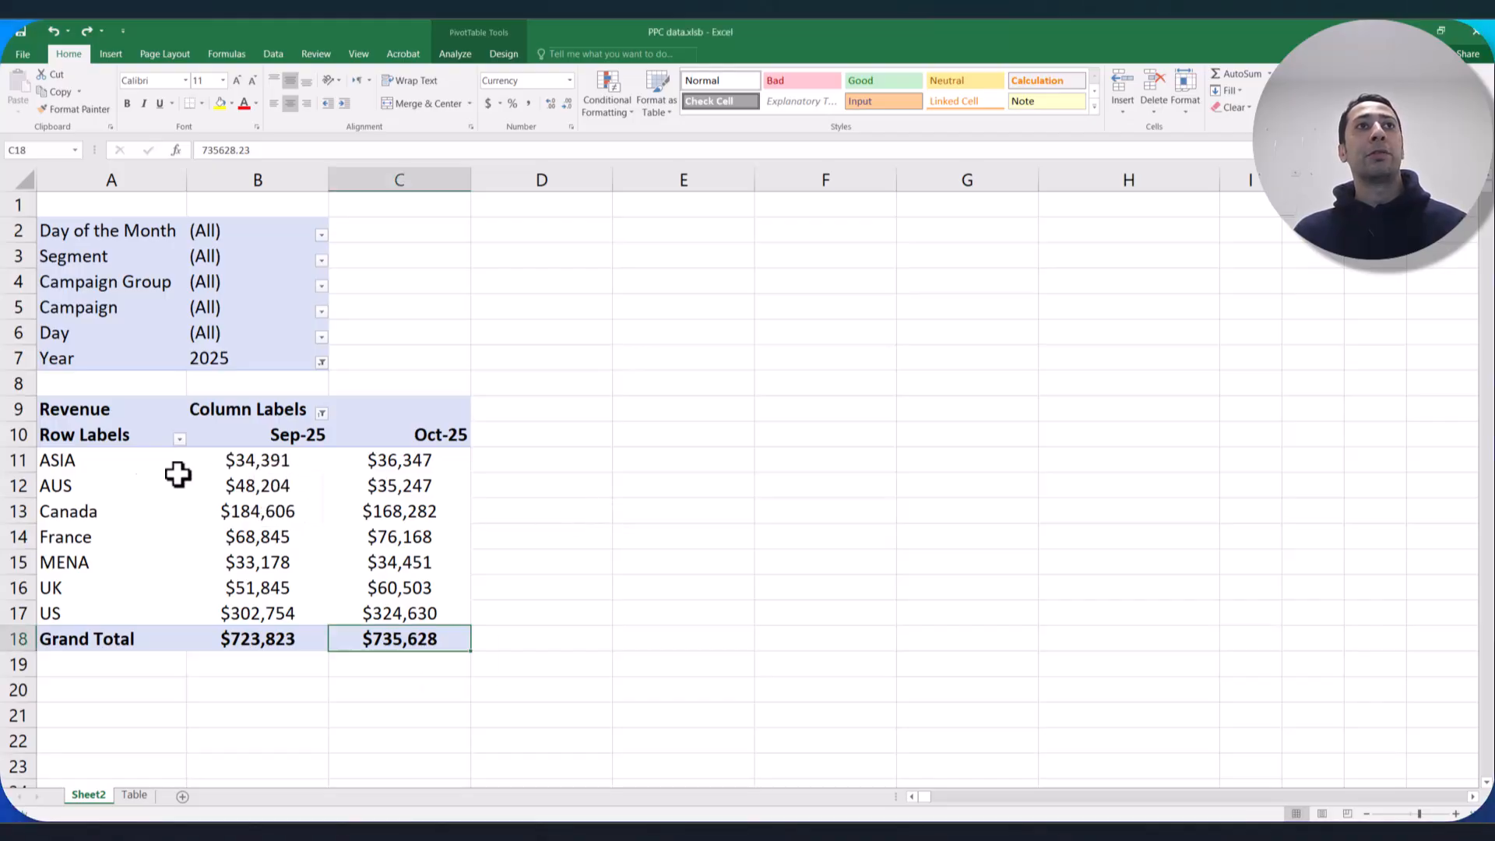
Examine the Sep-25 and Oct-25 revenue columns across the regions in the monthly pivot table.
{"action": "left_click", "coordinate": [8, 460]}
{"action": "left_click_drag", "start_coordinate": [63, 460], "coordinate": [93, 610]}
{"action": "left_click_drag", "start_coordinate": [288, 434], "coordinate": [280, 613]}
{"action": "left_click_drag", "start_coordinate": [419, 436], "coordinate": [427, 613]}
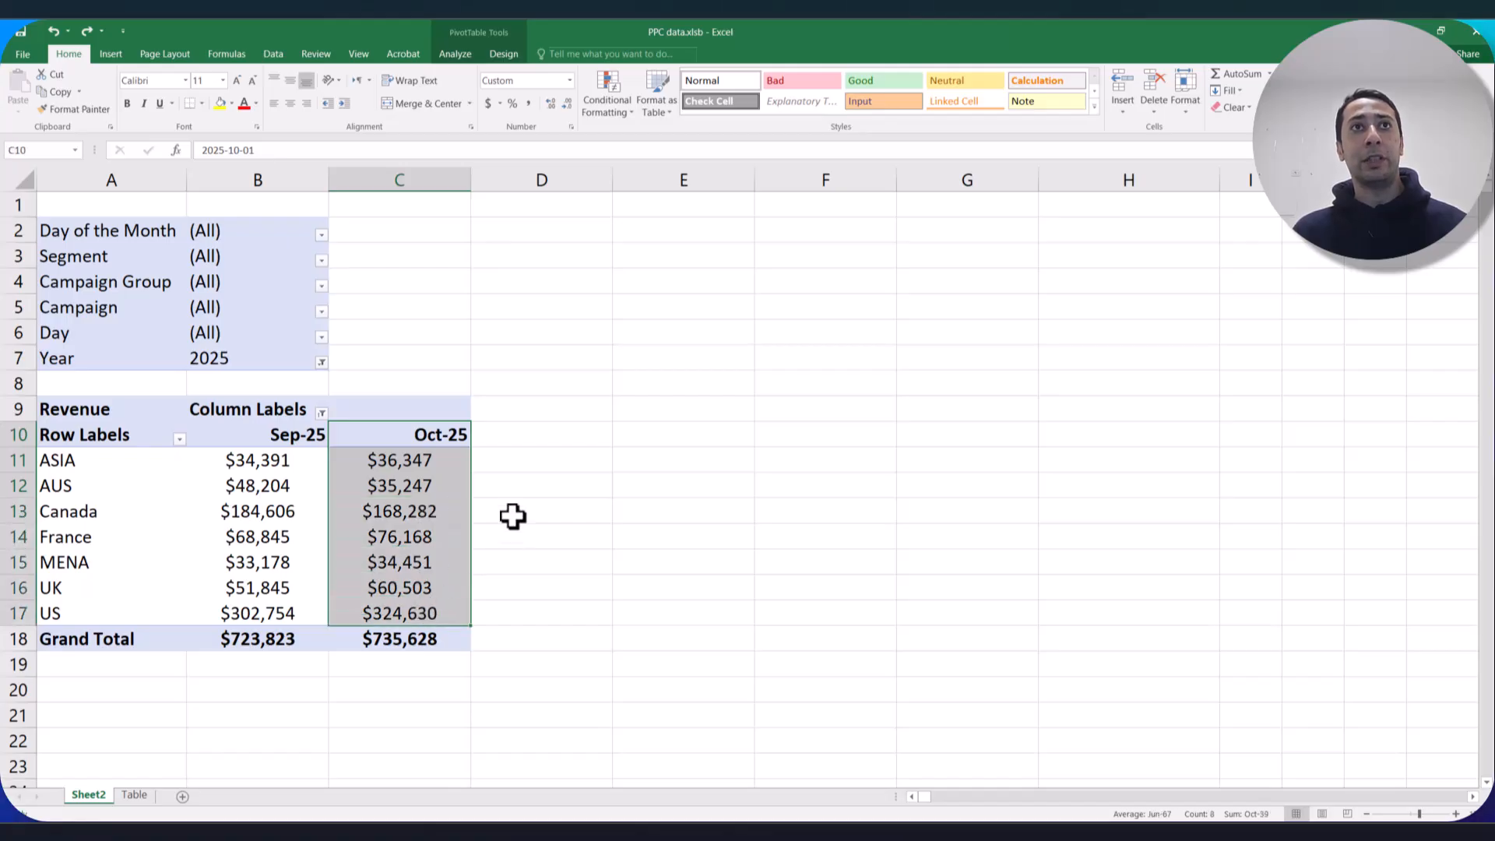
{"action": "left_click", "coordinate": [518, 463]}
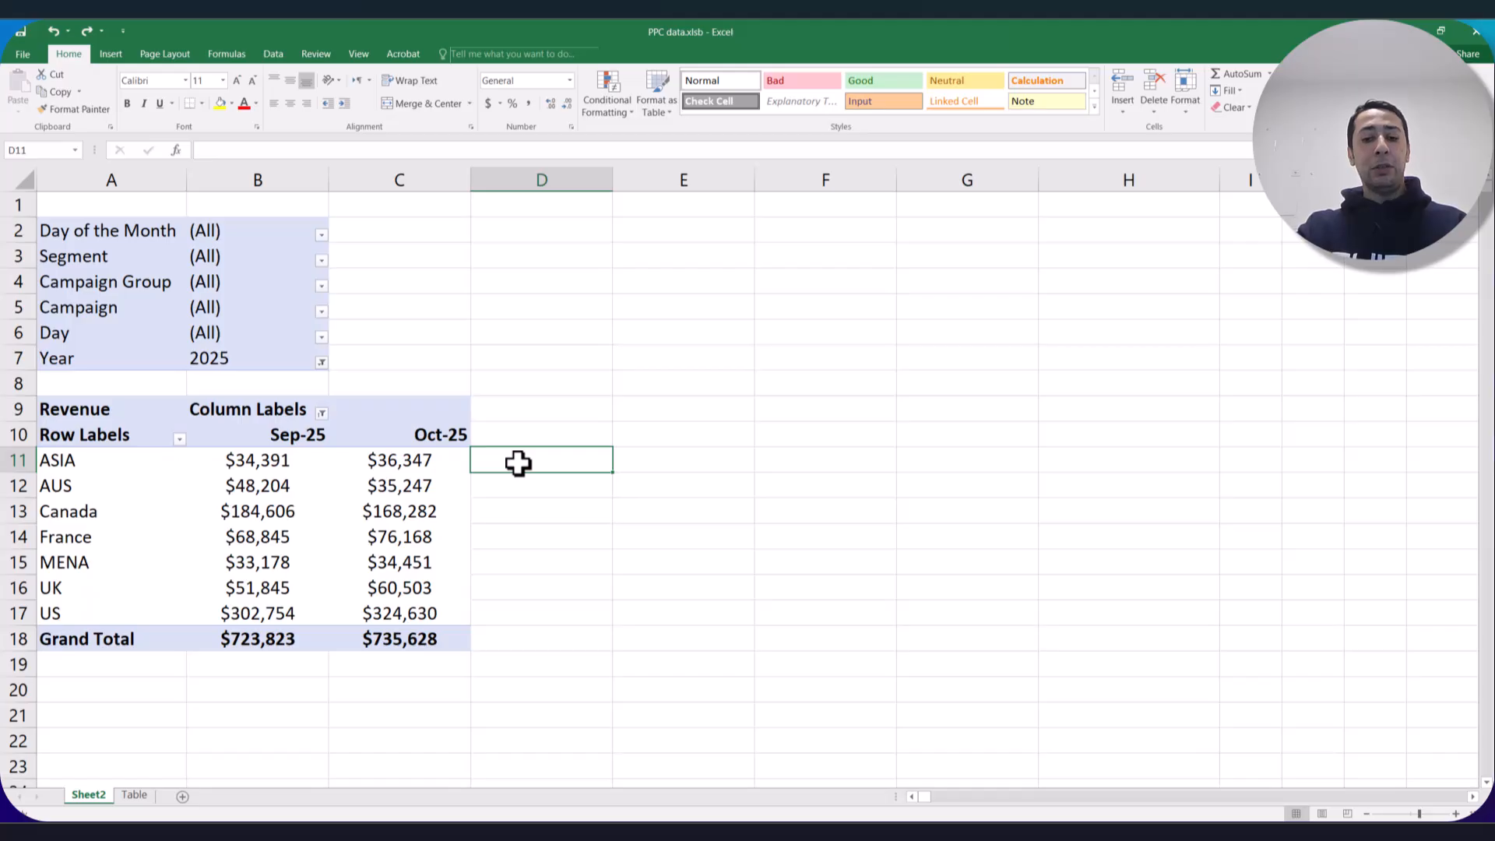
Calculate ASIA's percentage revenue change in D11 as Oct-25 minus Sep-25 divided by Sep-25, referencing the pivot values, and apply percent format.
{"action": "type", "text": "=("}
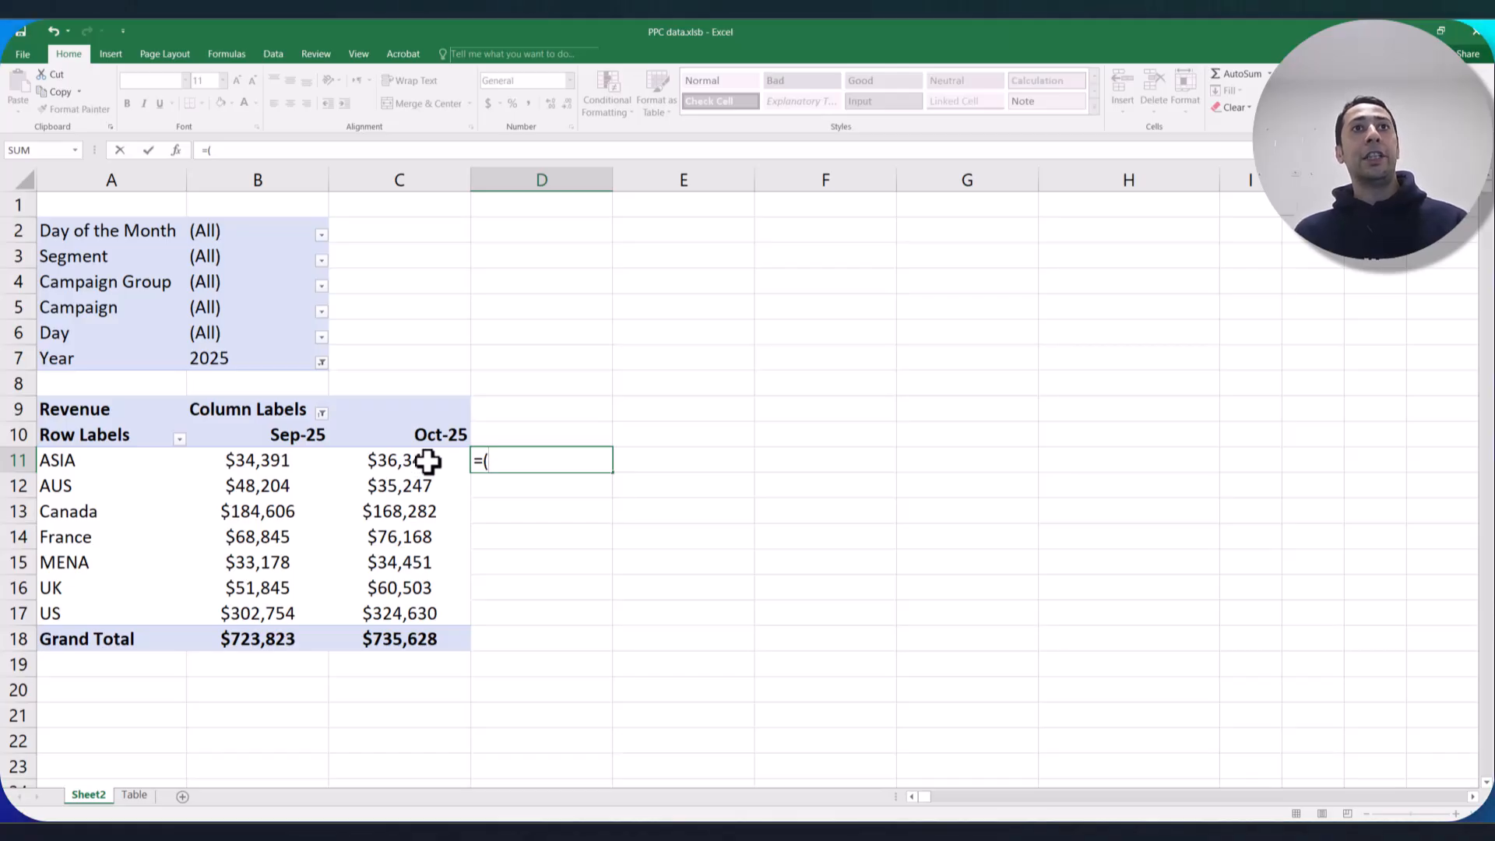
{"action": "left_click", "coordinate": [428, 461]}
{"action": "type", "text": "-"}
{"action": "left_click", "coordinate": [302, 461]}
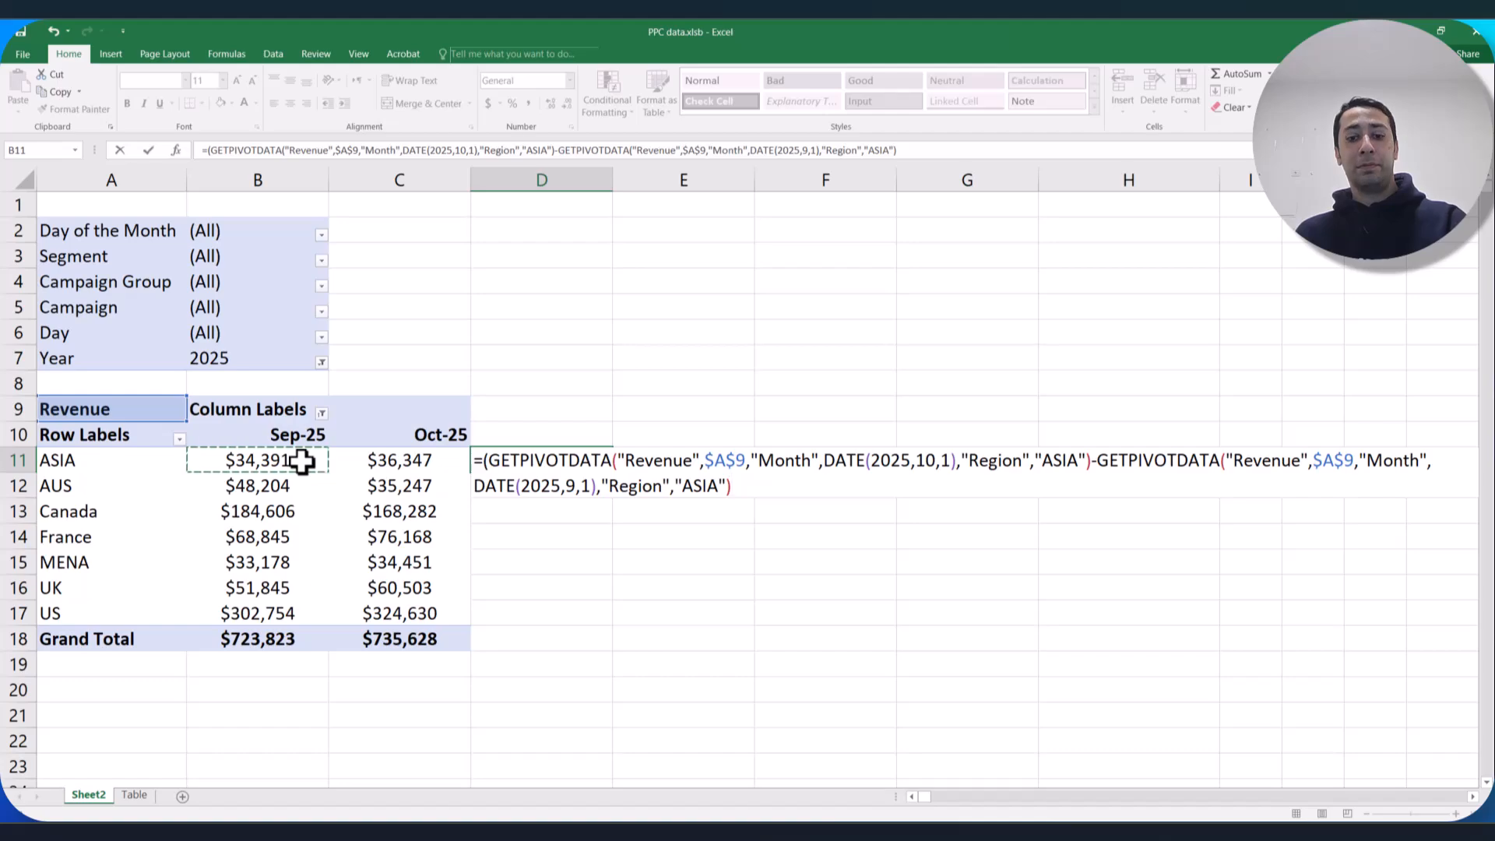
{"action": "type", "text": ")/"}
{"action": "left_click", "coordinate": [283, 461]}
{"action": "key", "text": "Return"}
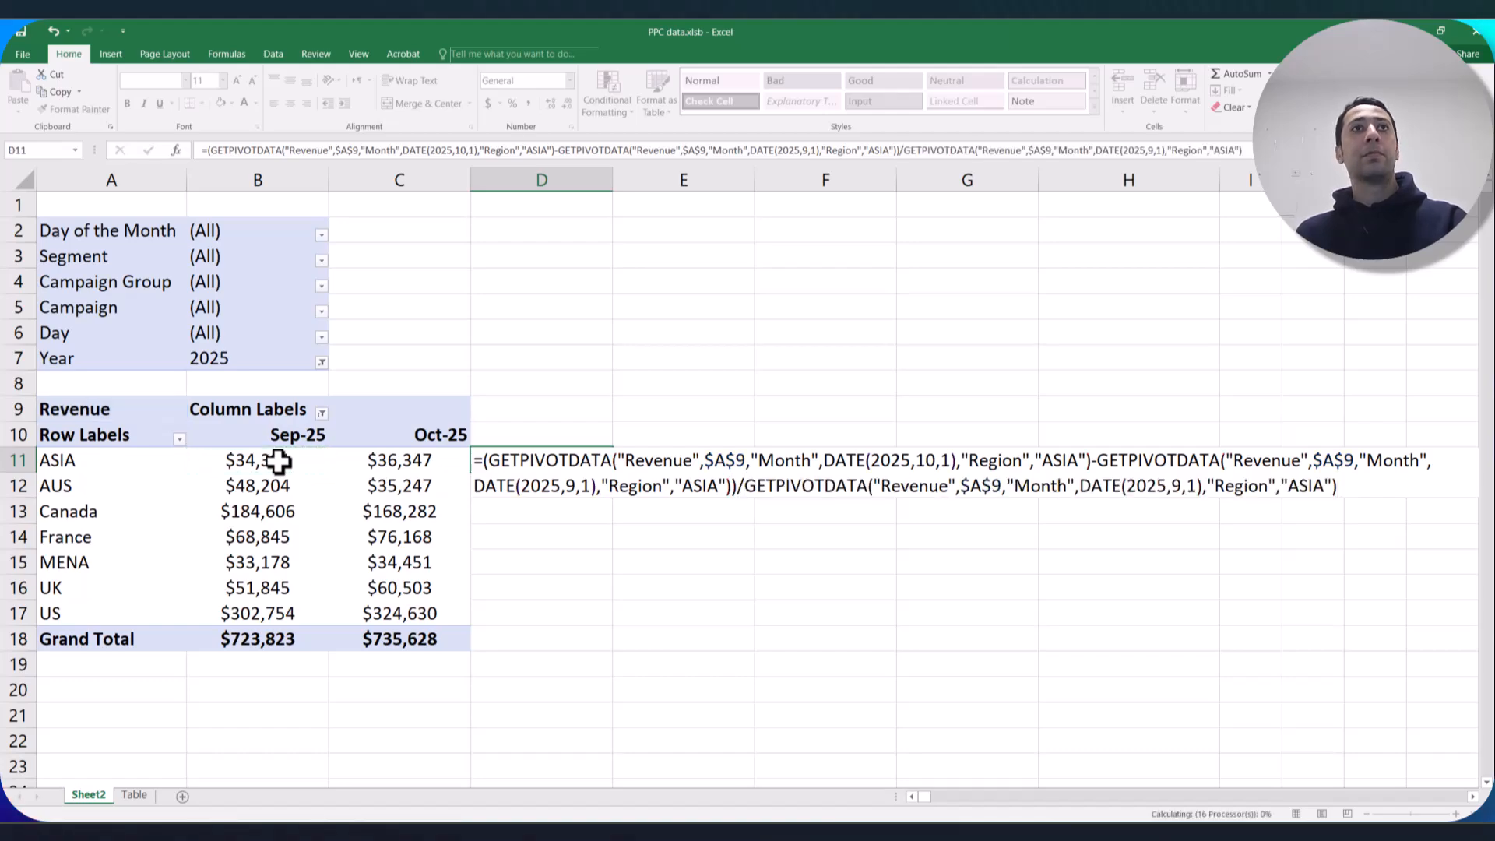
{"action": "left_click", "coordinate": [511, 460]}
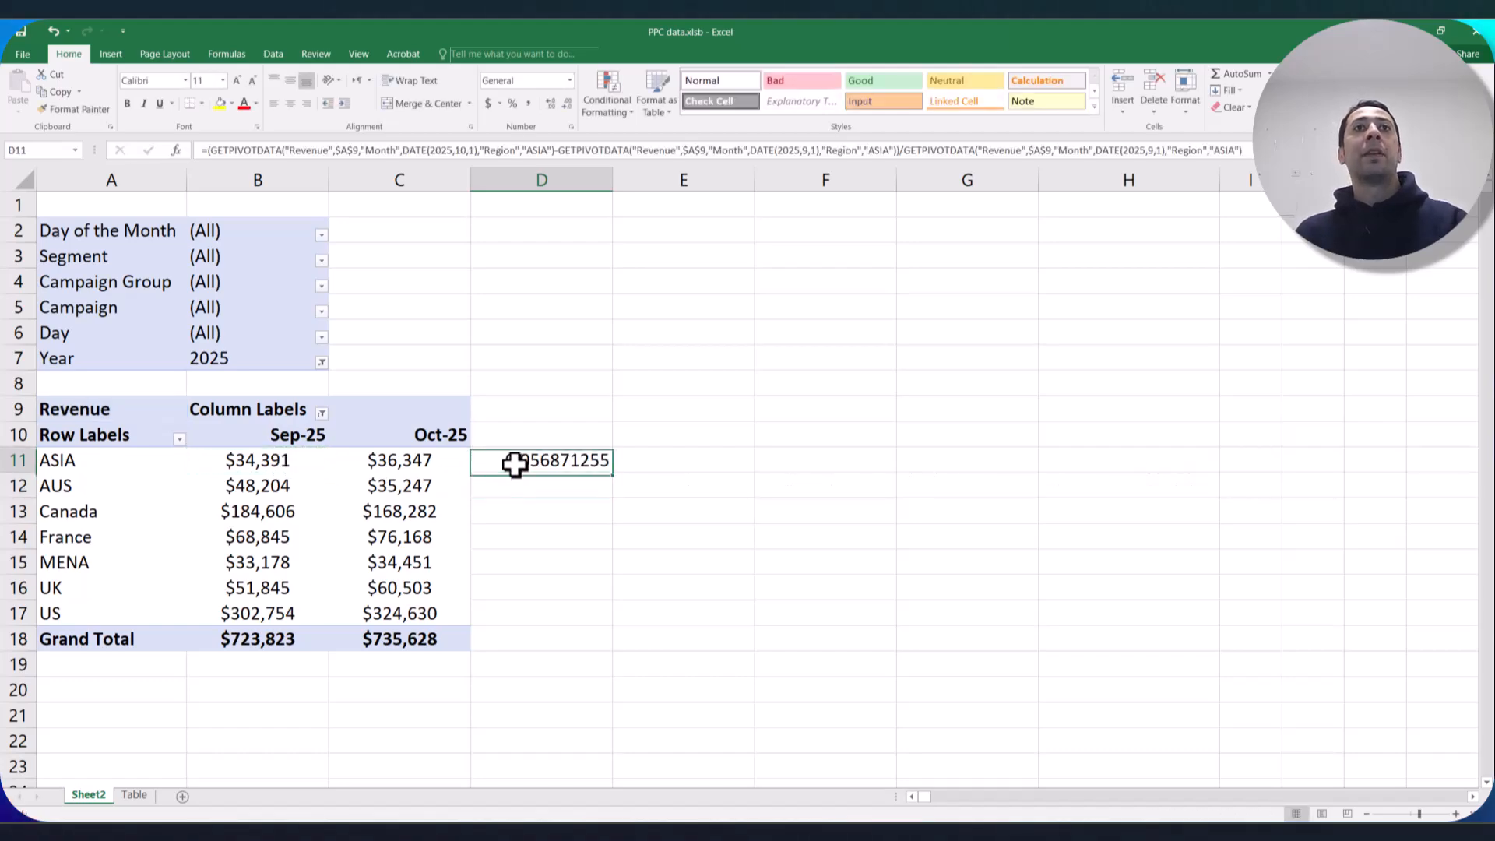
{"action": "left_click", "coordinate": [512, 102]}
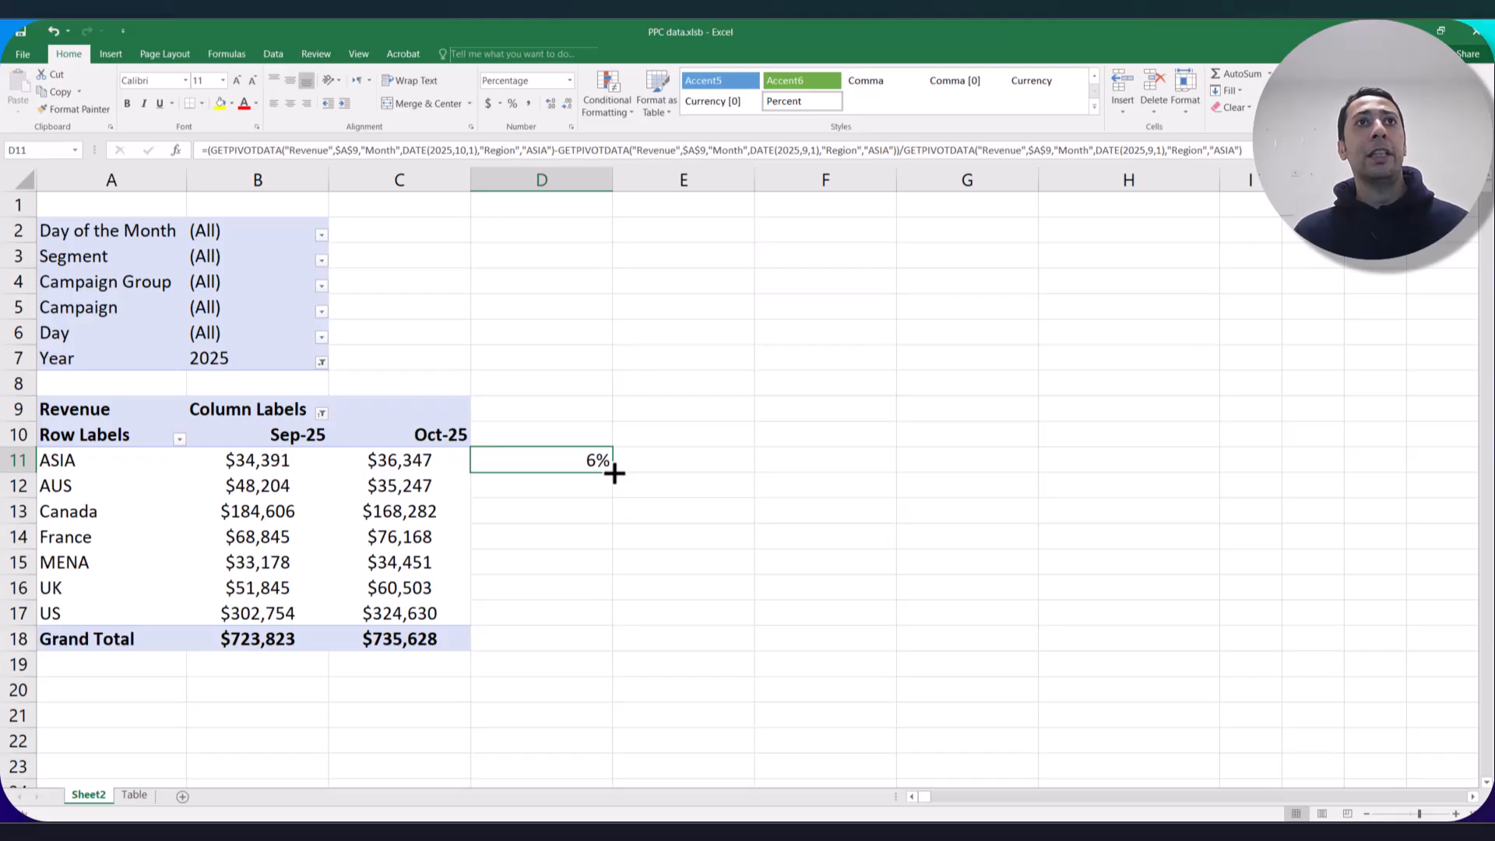
Check the ASIA values behind the D11 formula and fill it down to the US row in D17.
{"action": "left_click_drag", "start_coordinate": [366, 466], "coordinate": [234, 471]}
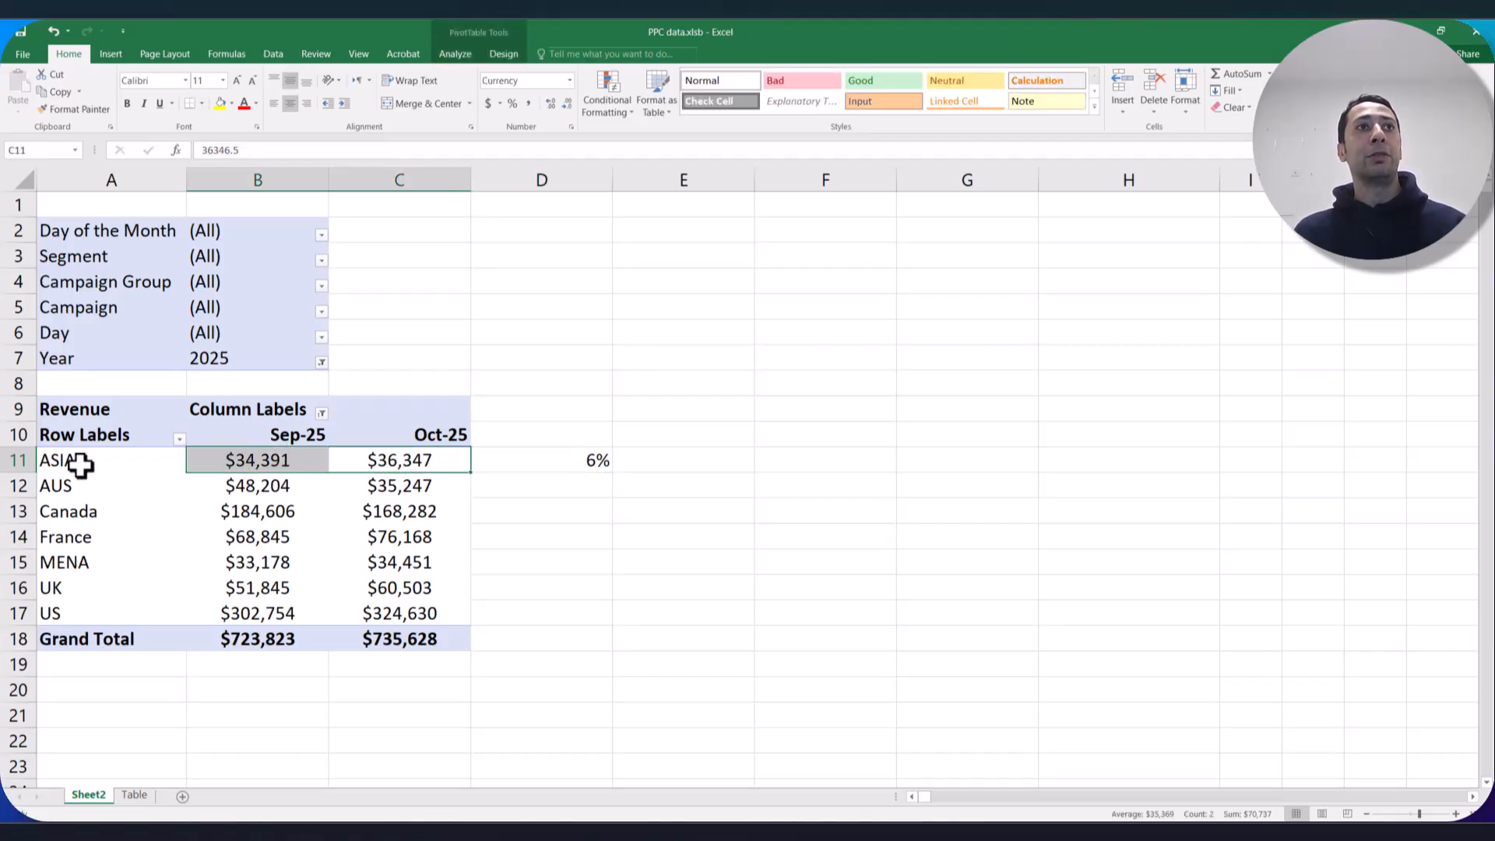
{"action": "left_click", "coordinate": [18, 460]}
{"action": "left_click_drag", "start_coordinate": [388, 465], "coordinate": [241, 459]}
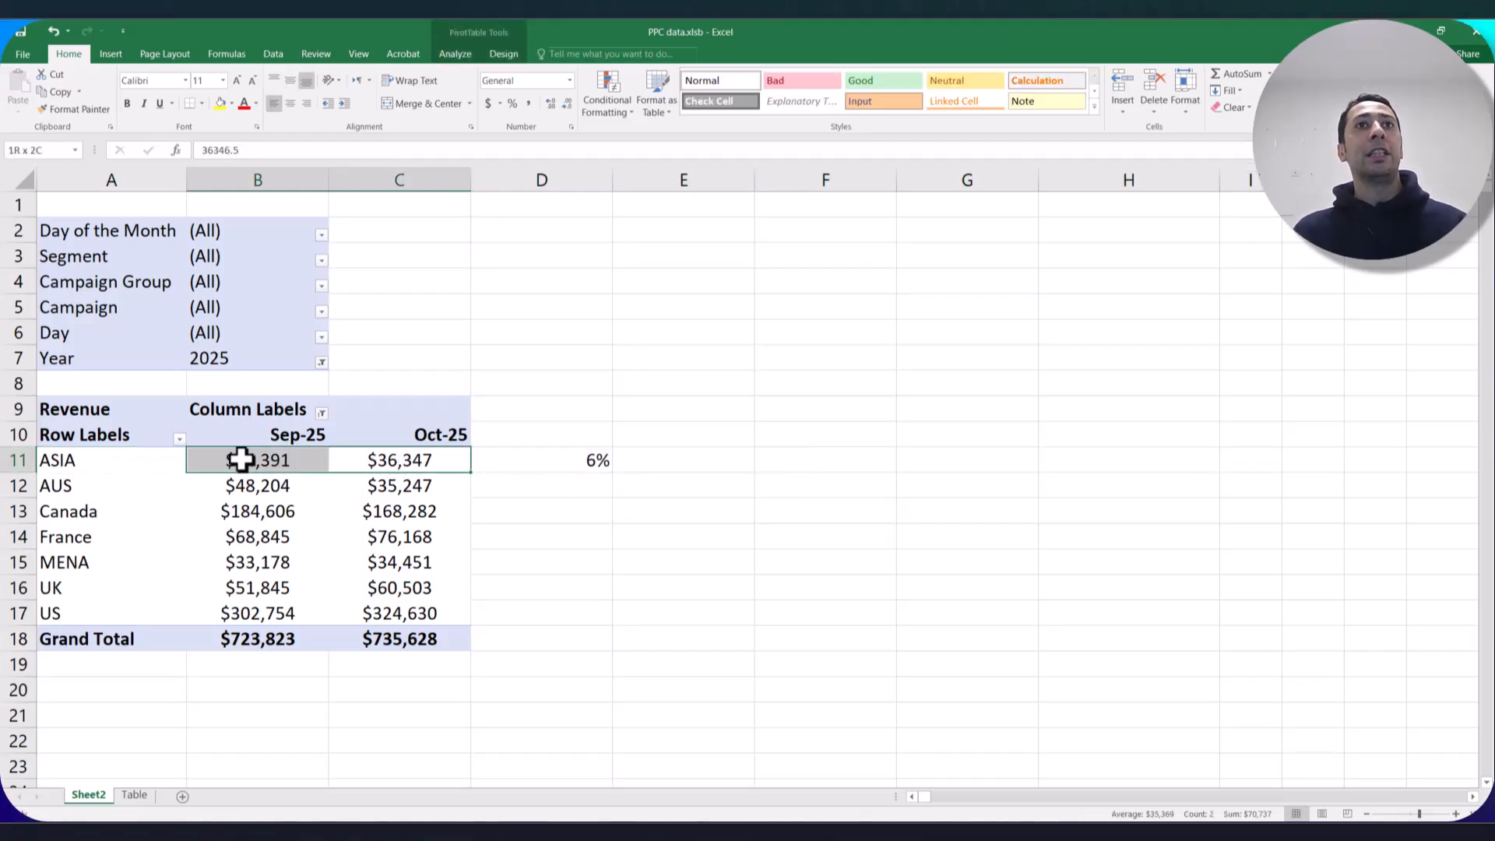
{"action": "left_click", "coordinate": [598, 469]}
{"action": "left_click_drag", "start_coordinate": [434, 461], "coordinate": [271, 460]}
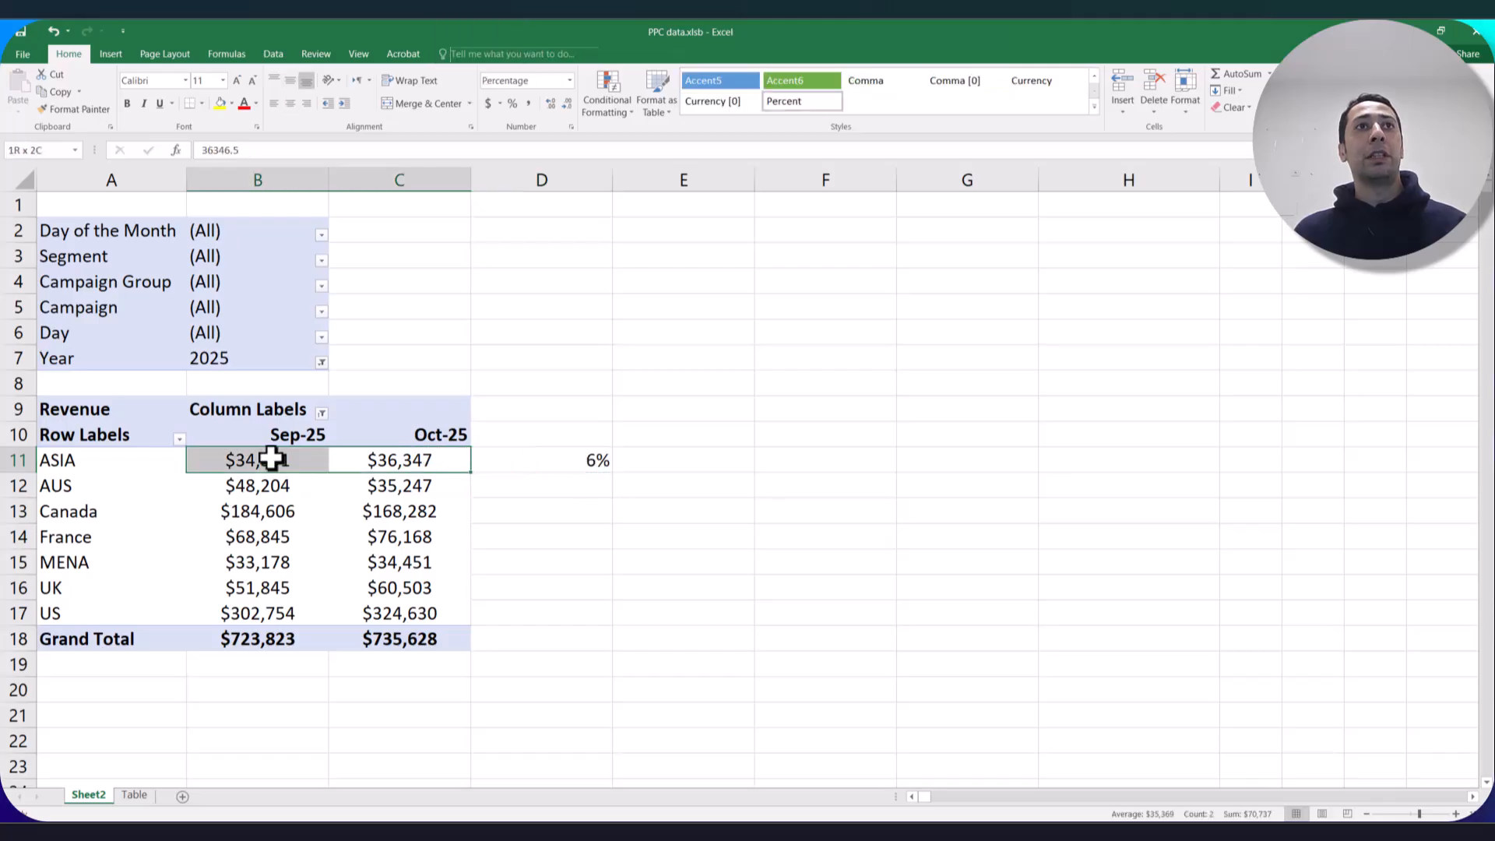
{"action": "left_click", "coordinate": [294, 461]}
{"action": "left_click", "coordinate": [571, 468]}
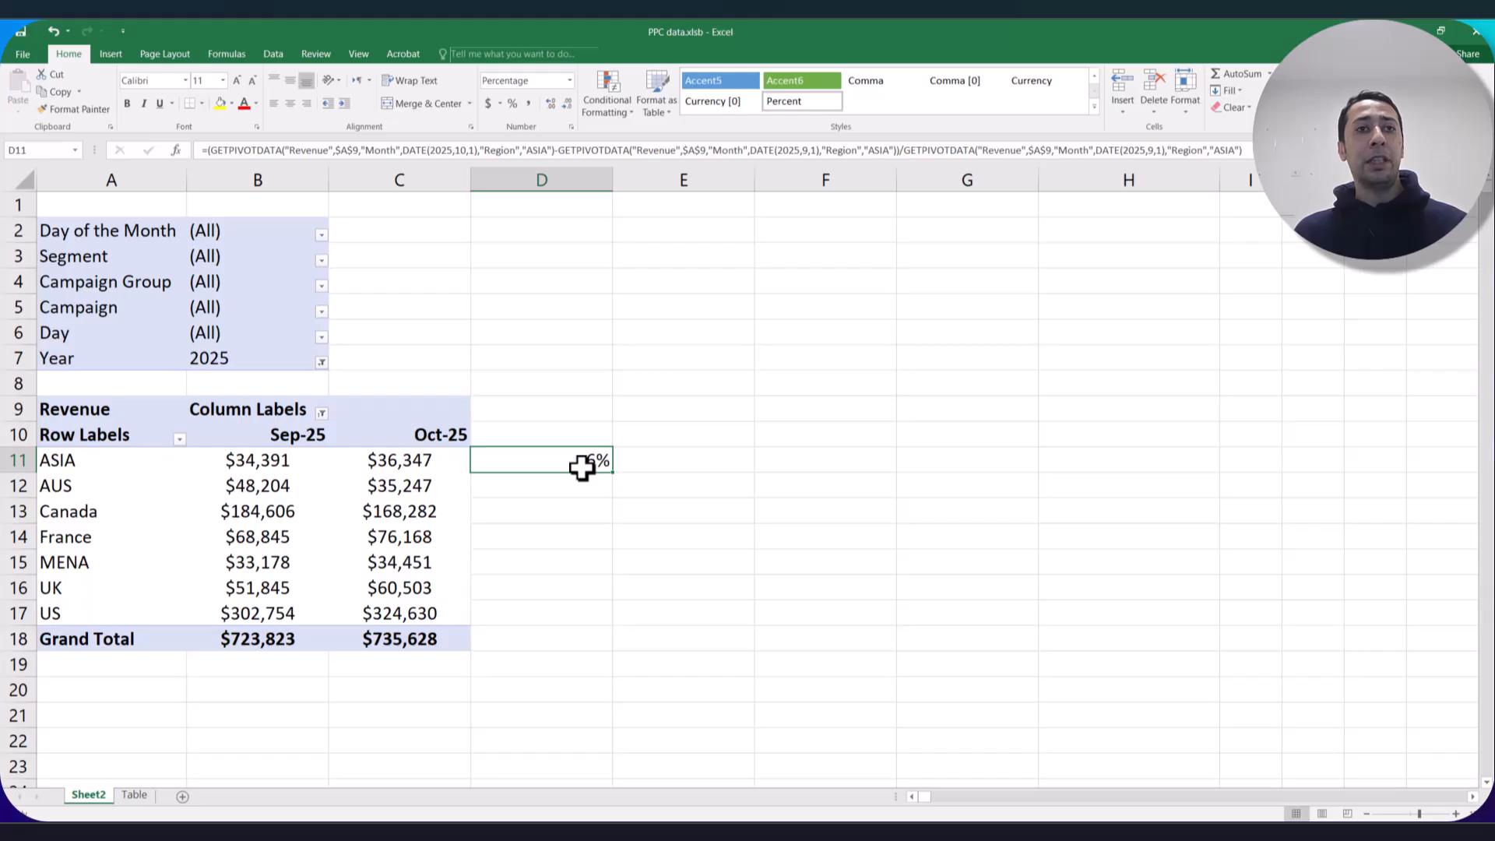
{"action": "left_click_drag", "start_coordinate": [618, 471], "coordinate": [598, 615]}
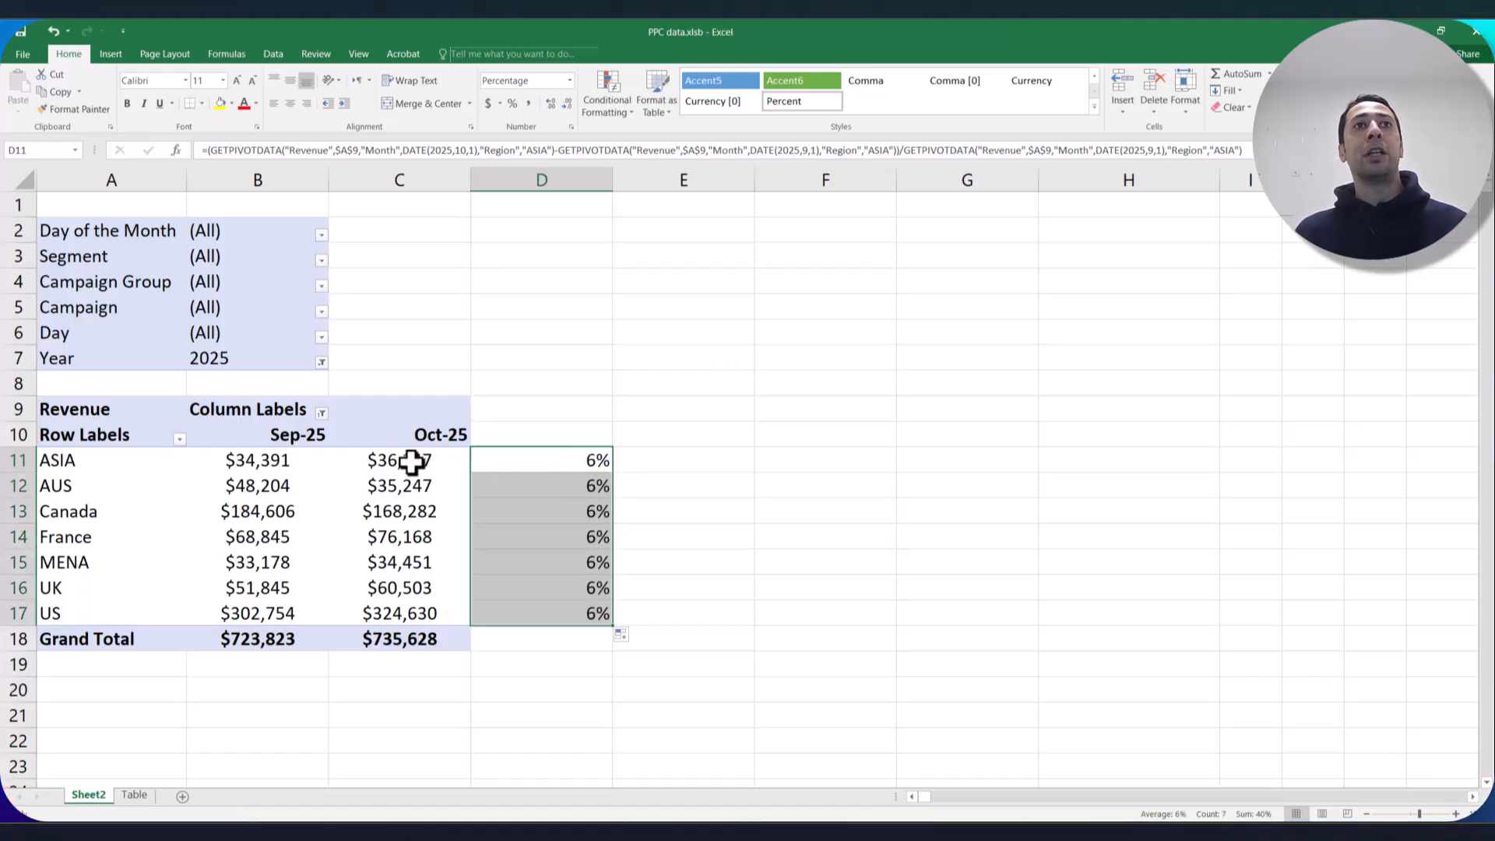
Examine the copied formulas in D11:D17 and compare them with each region's Sep-25 and Oct-25 revenue.
{"action": "left_click", "coordinate": [557, 489]}
{"action": "left_click_drag", "start_coordinate": [558, 489], "coordinate": [552, 616]}
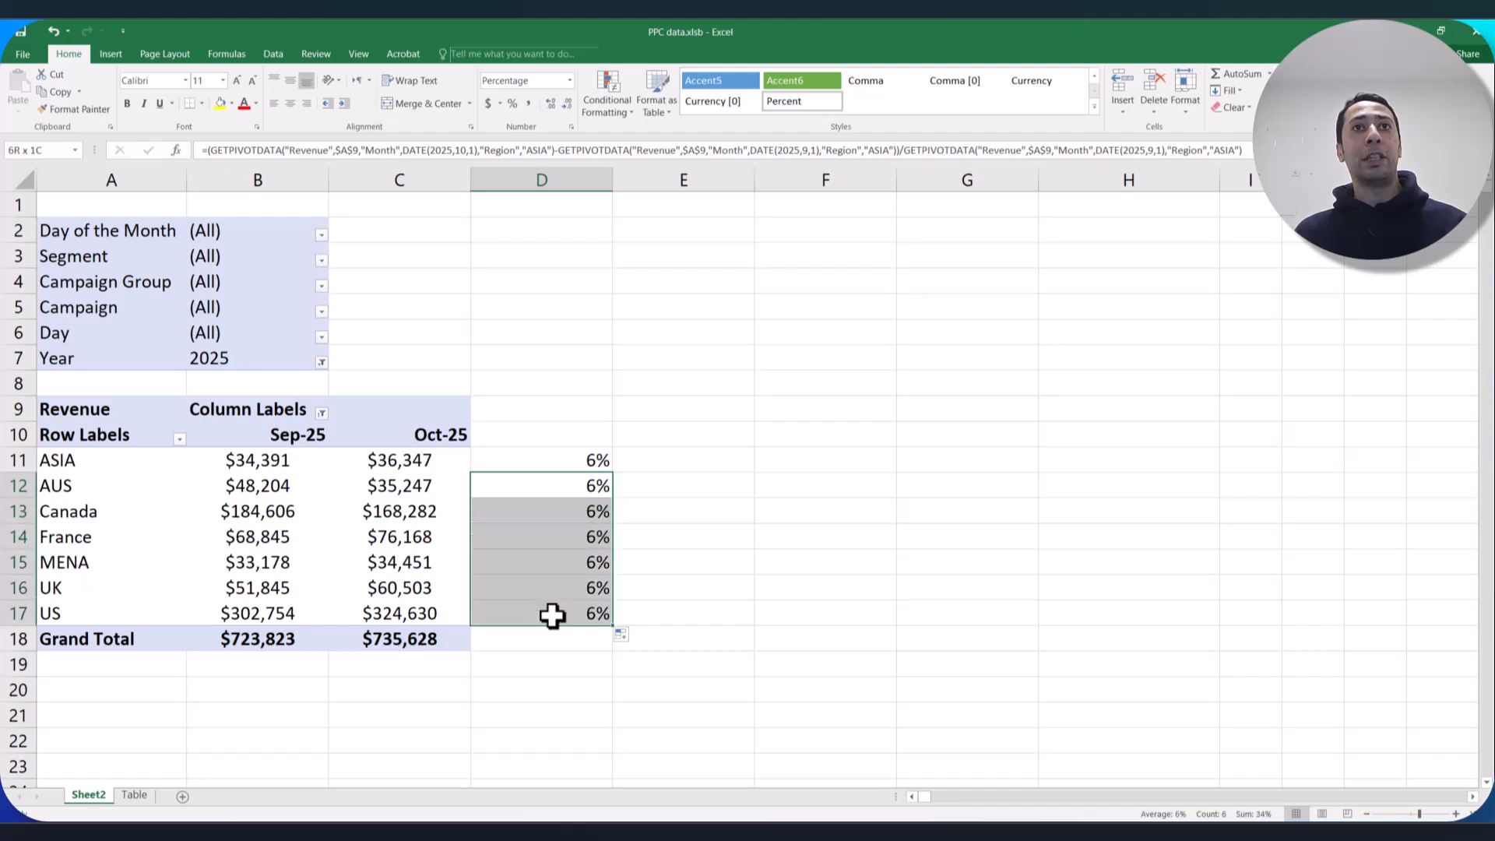
{"action": "left_click", "coordinate": [561, 484]}
{"action": "left_click", "coordinate": [577, 465]}
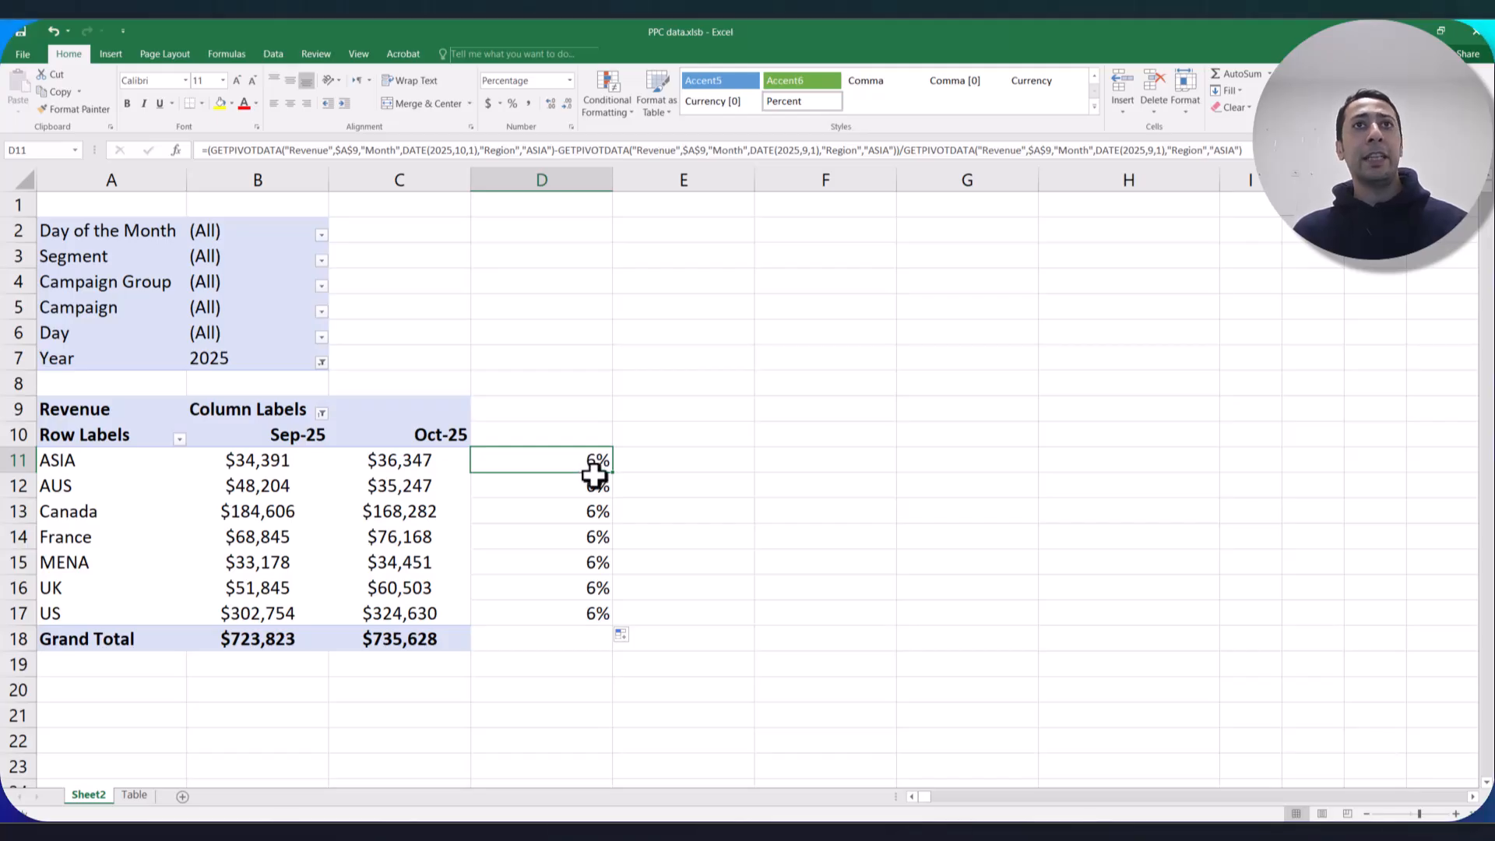
{"action": "left_click", "coordinate": [597, 487]}
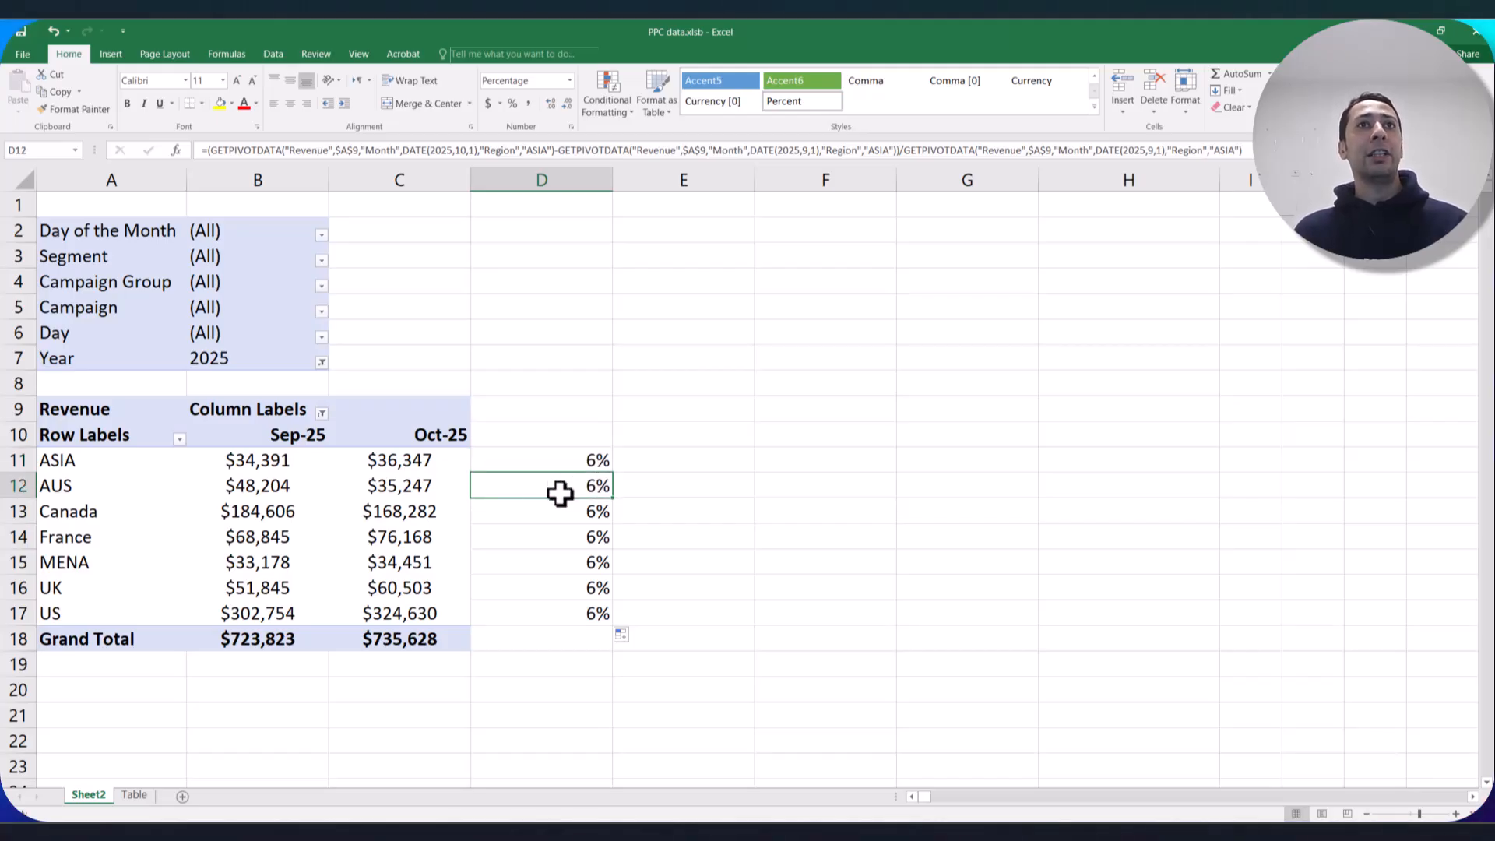
{"action": "mouse_move", "coordinate": [407, 497]}
{"action": "left_mouse_down"}
{"action": "mouse_move", "coordinate": [277, 492]}
{"action": "mouse_move", "coordinate": [415, 512]}
{"action": "left_mouse_up"}
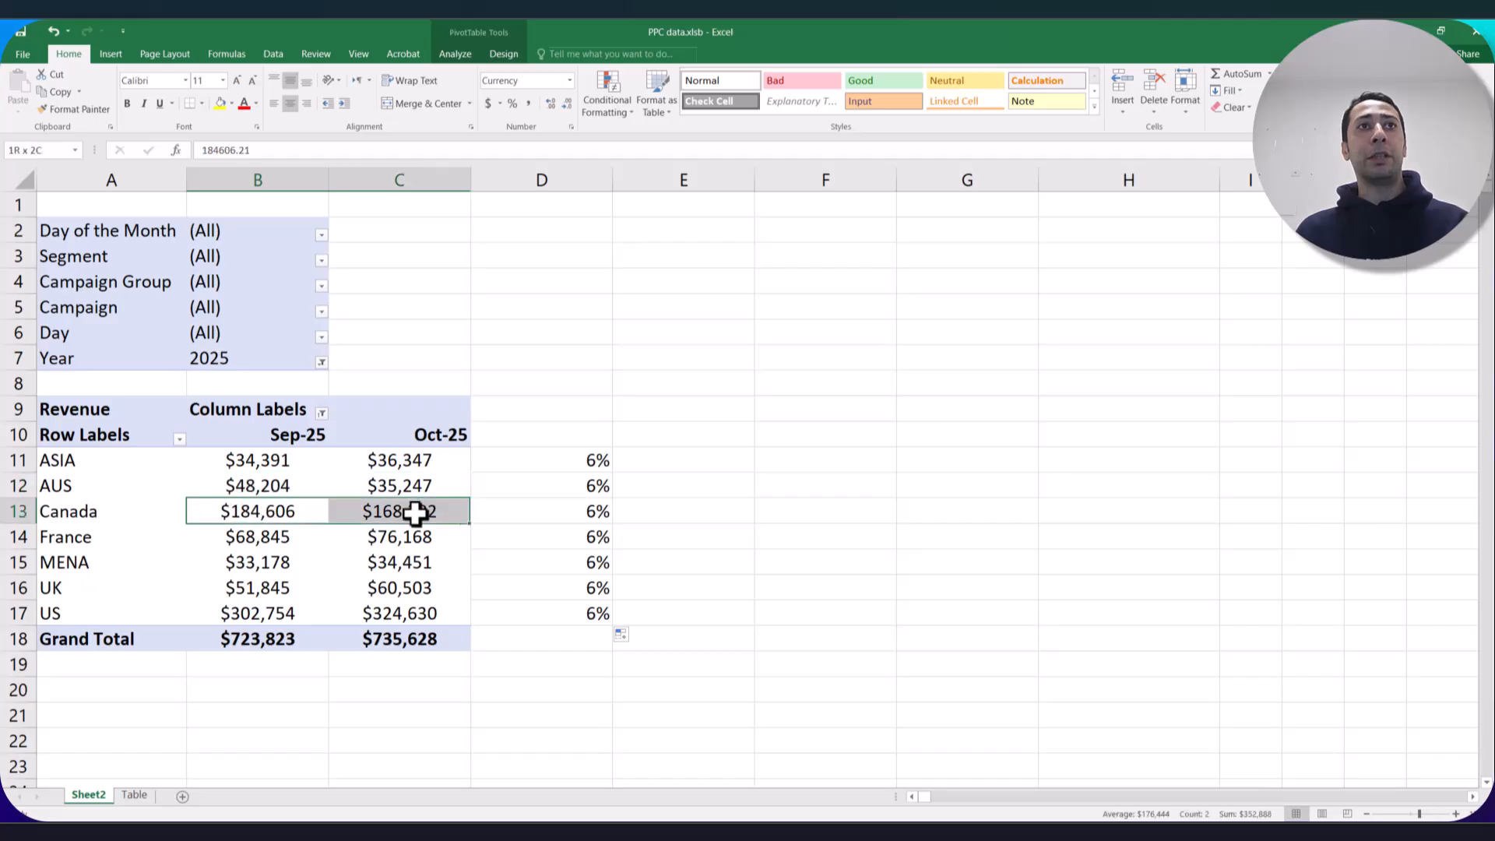
{"action": "left_click", "coordinate": [562, 488]}
{"action": "left_click", "coordinate": [598, 460]}
{"action": "left_click", "coordinate": [605, 483]}
{"action": "left_click", "coordinate": [601, 464]}
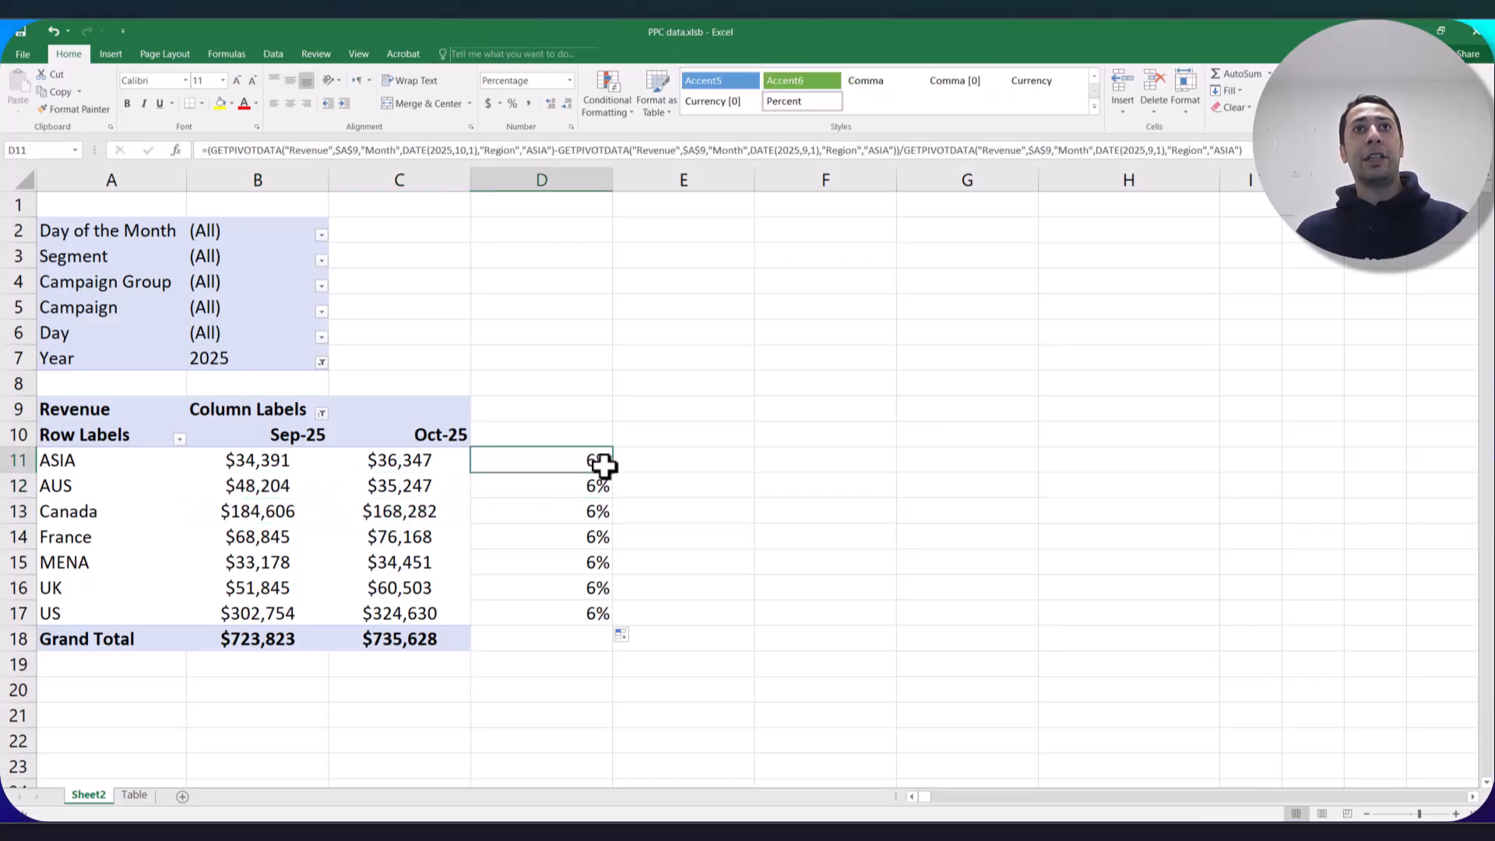
Fill the D11 formula down to D17 again and check which region's pivot values the copies reference.
{"action": "left_click_drag", "start_coordinate": [616, 473], "coordinate": [588, 613]}
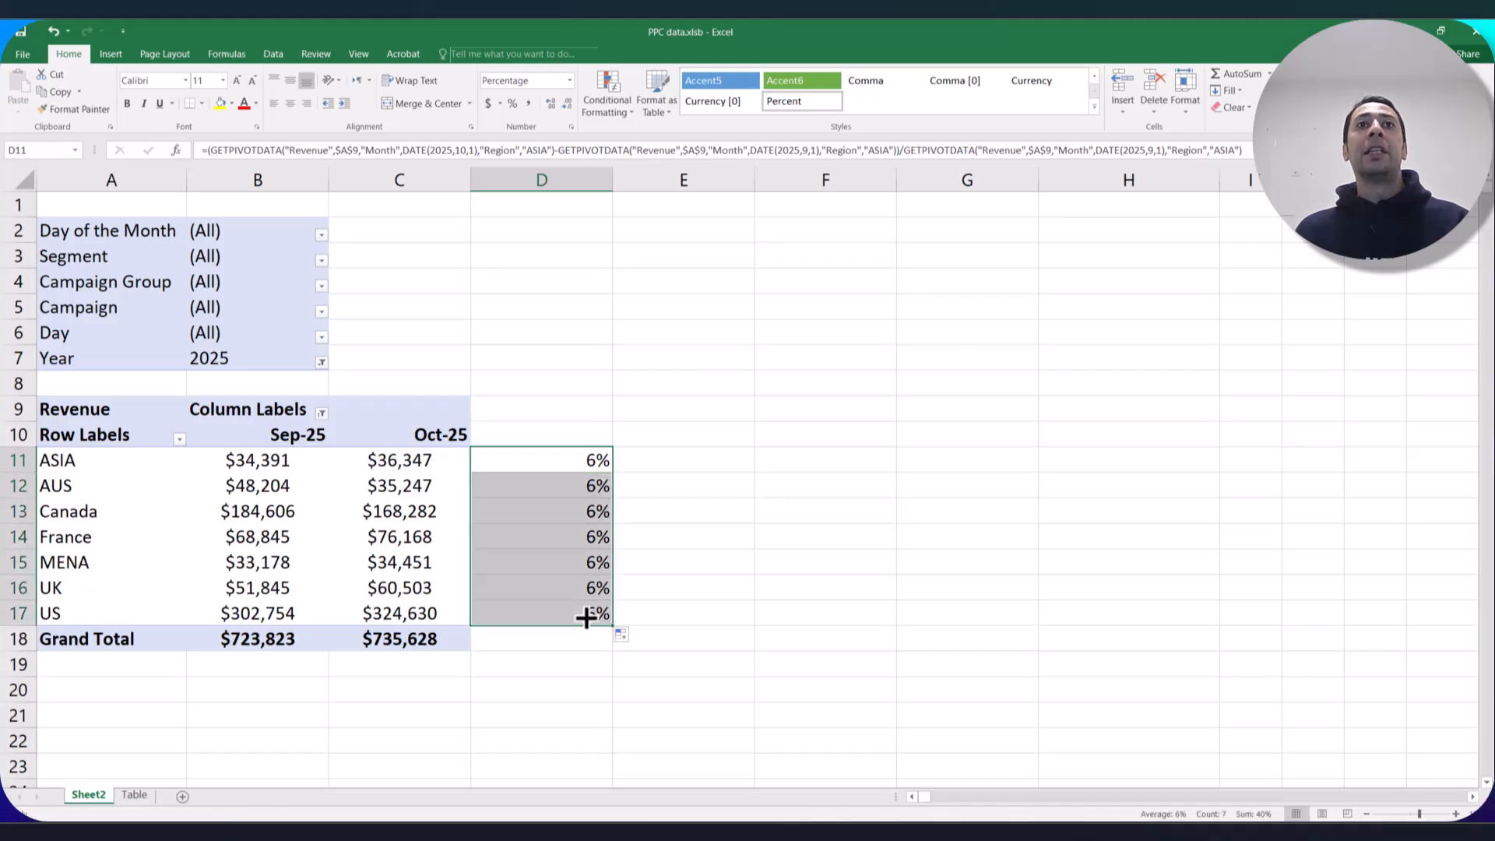
{"action": "left_click", "coordinate": [583, 464]}
{"action": "left_click", "coordinate": [587, 484]}
{"action": "left_click", "coordinate": [587, 510]}
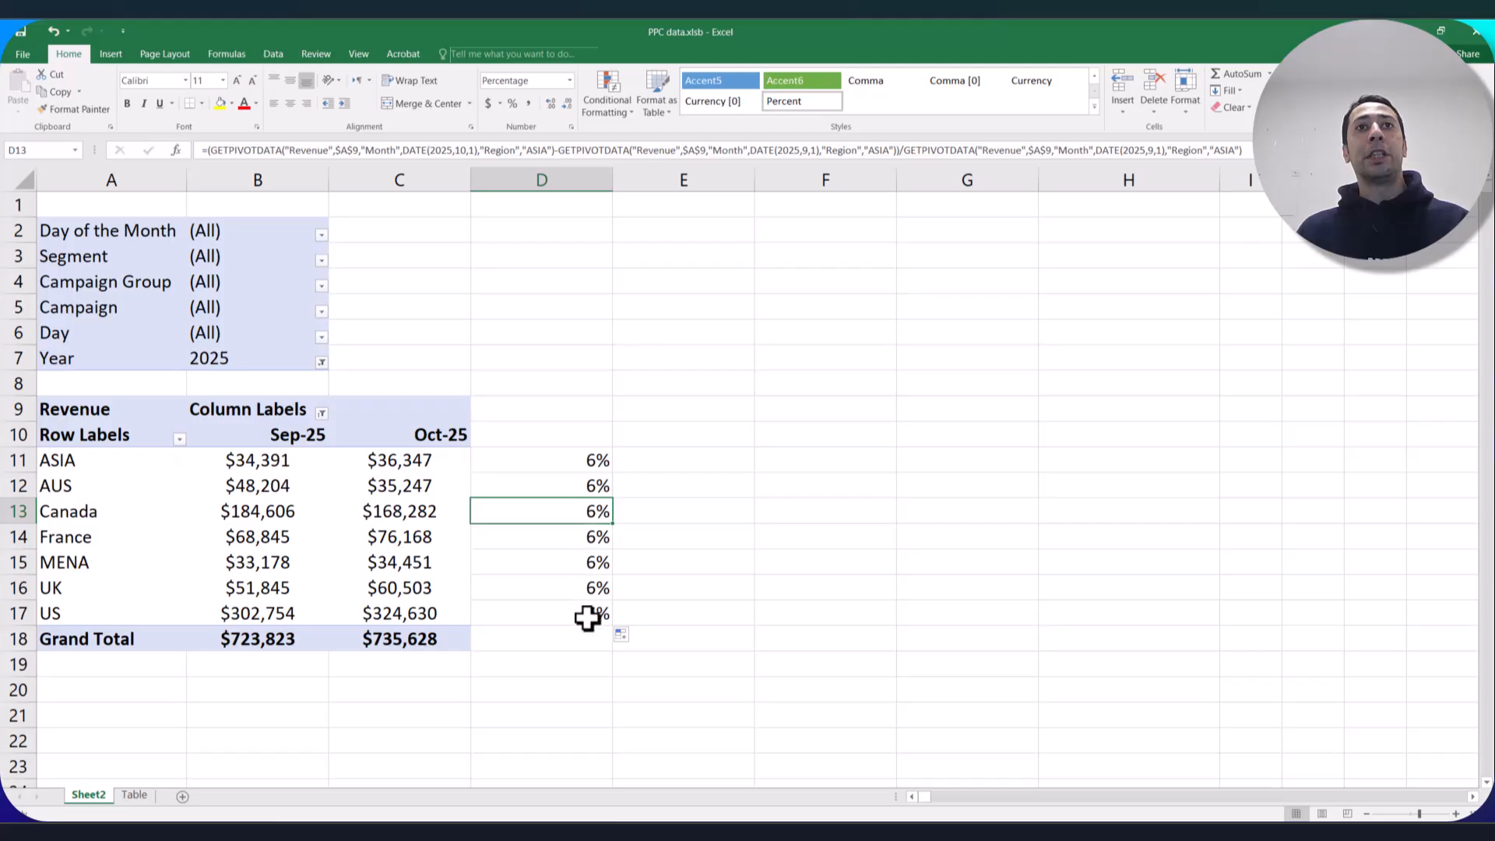
{"action": "left_click_drag", "start_coordinate": [427, 461], "coordinate": [290, 462]}
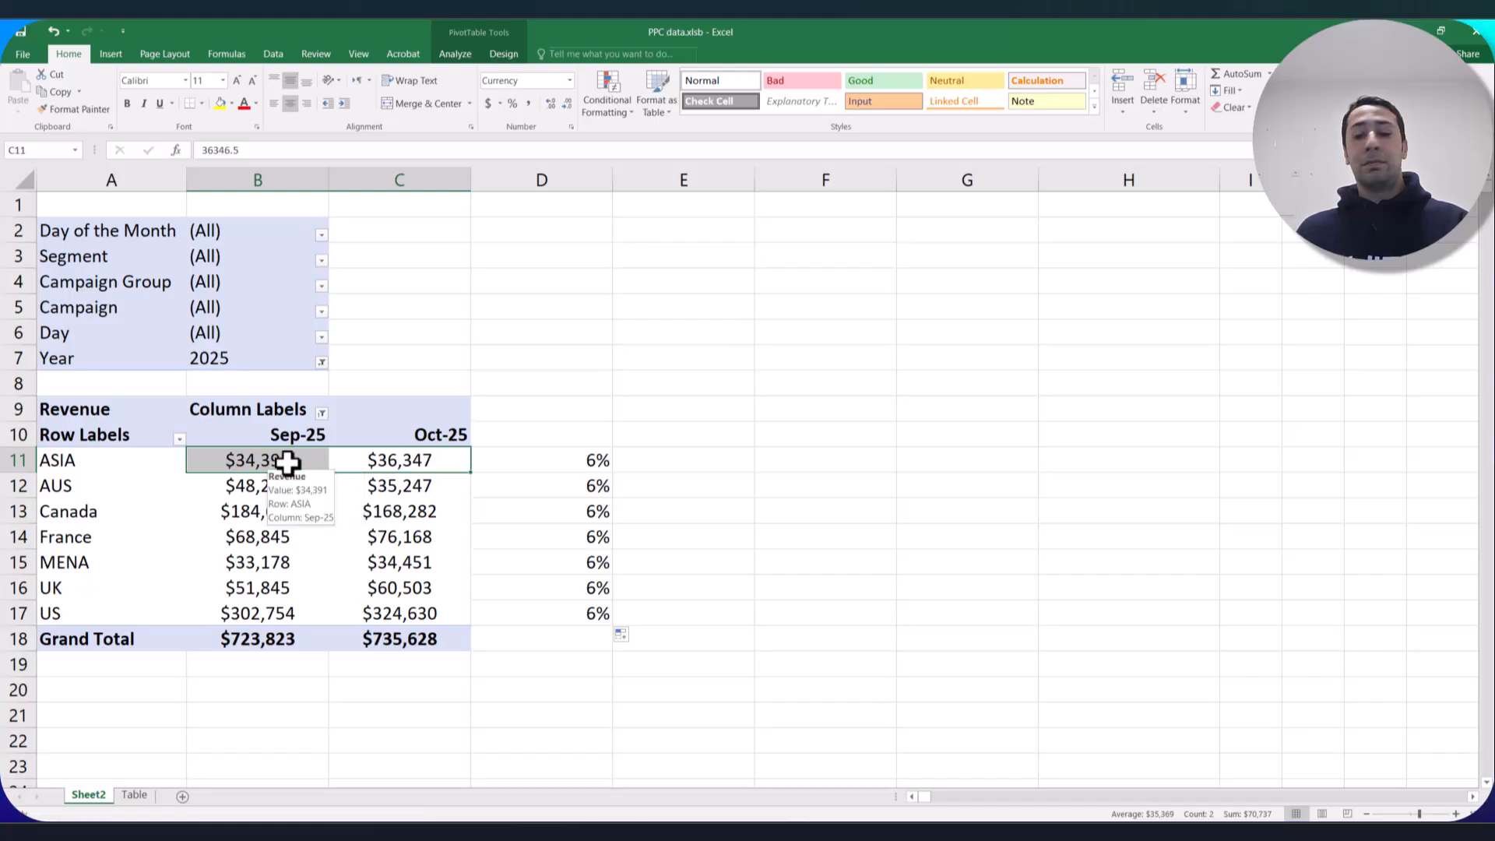
{"action": "left_click", "coordinate": [23, 460]}
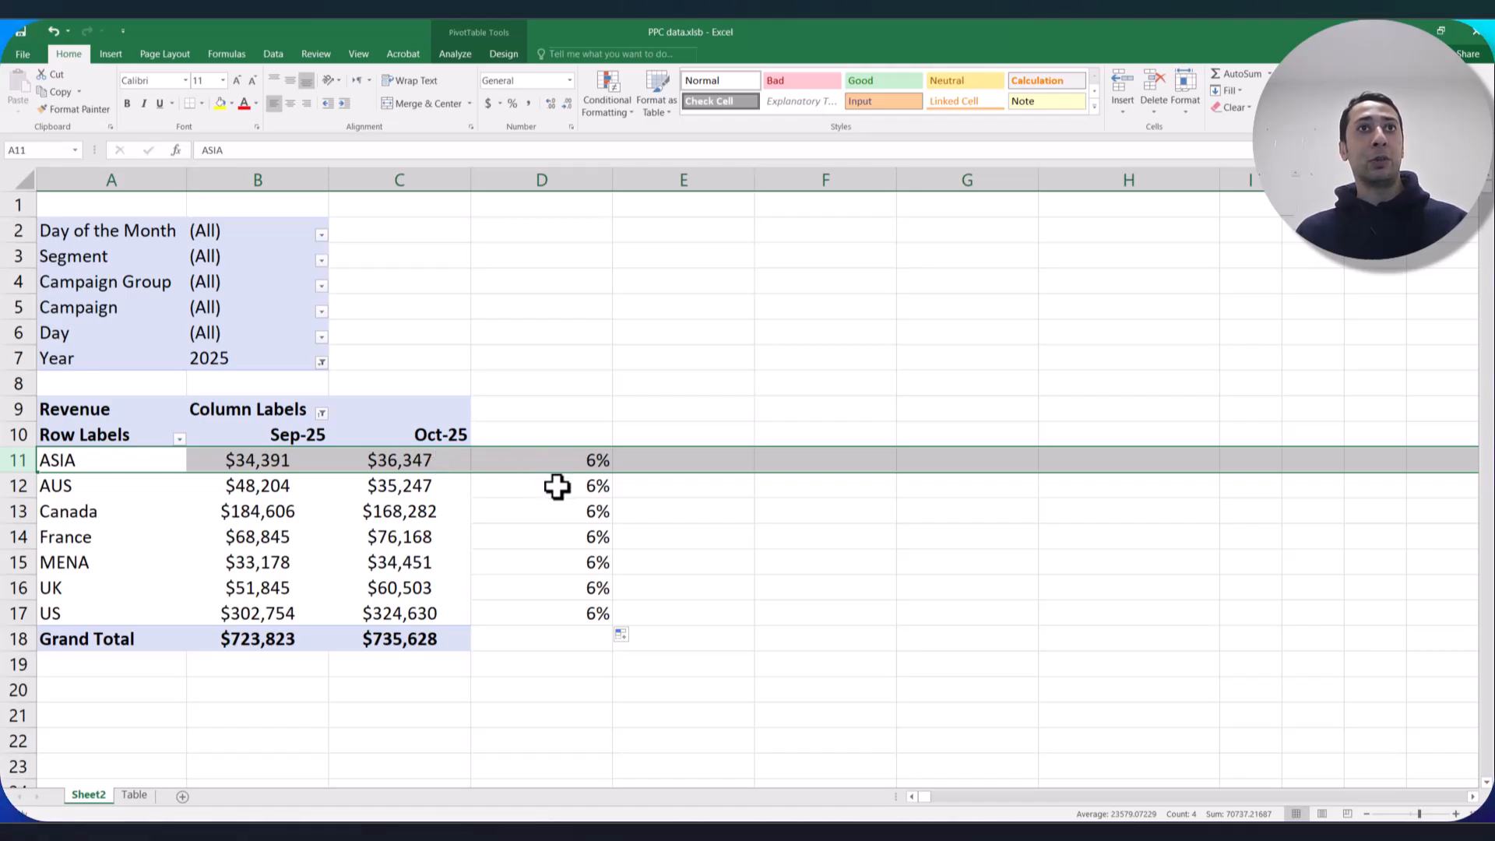
Clear the percentage change formulas from D11:D17 beside the pivot table.
{"action": "left_click_drag", "start_coordinate": [557, 487], "coordinate": [558, 618]}
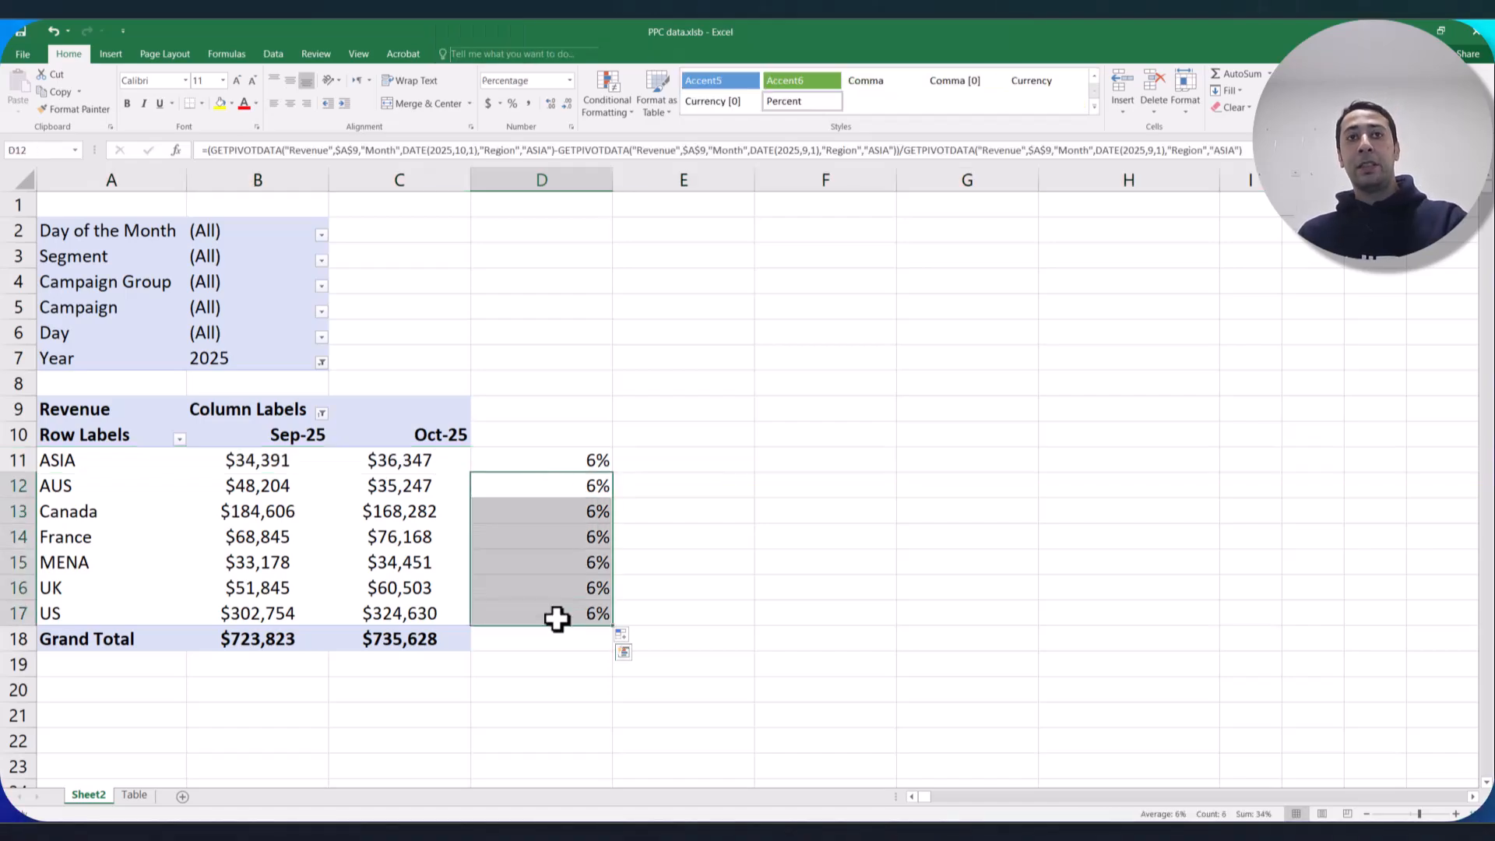
{"action": "key", "text": "ctrl+v"}
{"action": "left_click", "coordinate": [558, 462]}
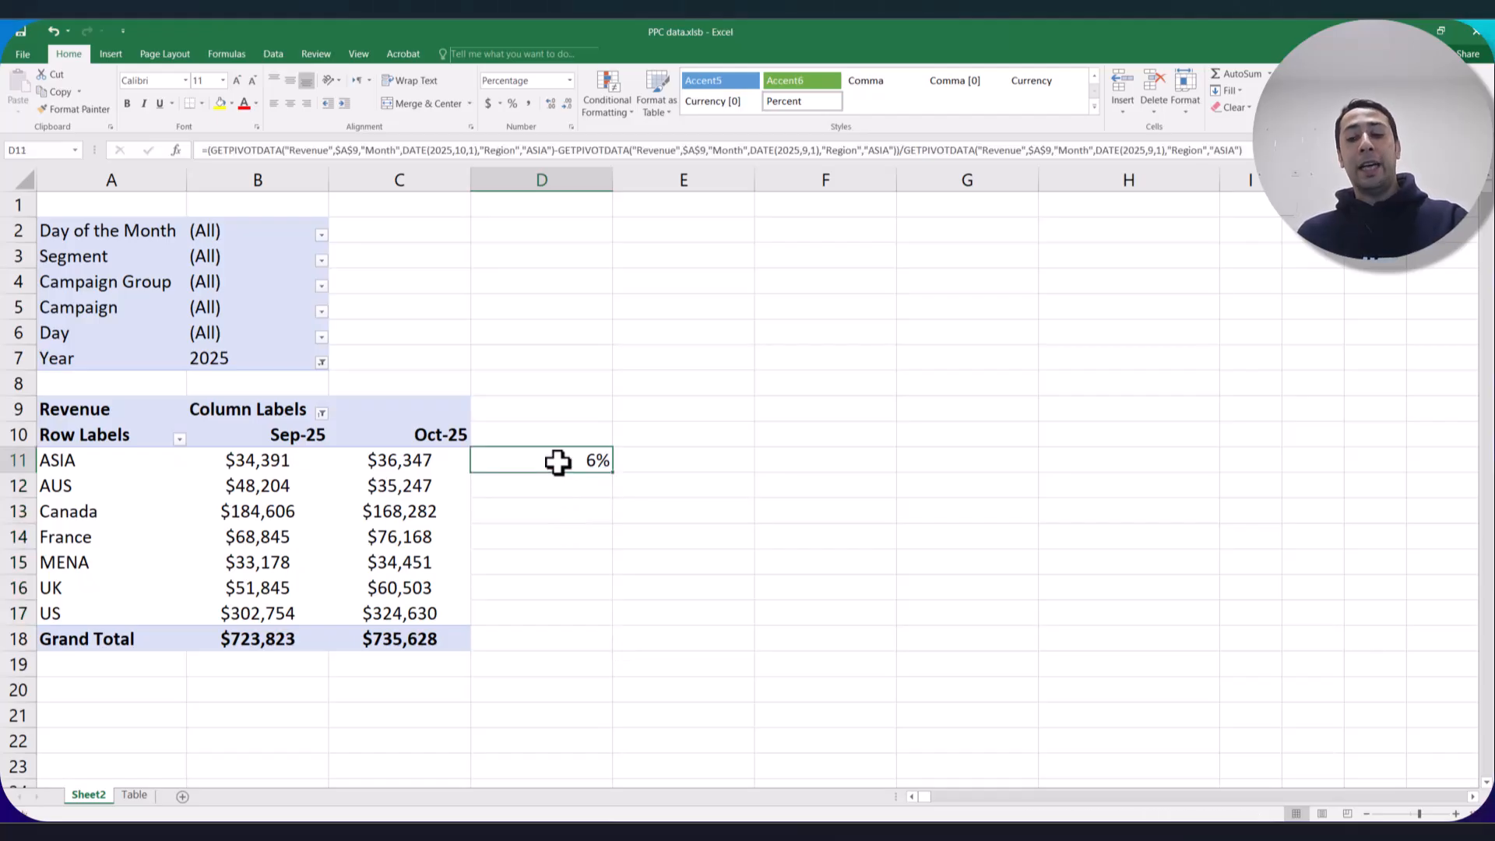
{"action": "key", "text": "Delete"}
Enter the formula =(C10-B10)/B10 in D10, using the pivot table's month header row instead of its revenue values.
{"action": "left_click", "coordinate": [557, 441]}
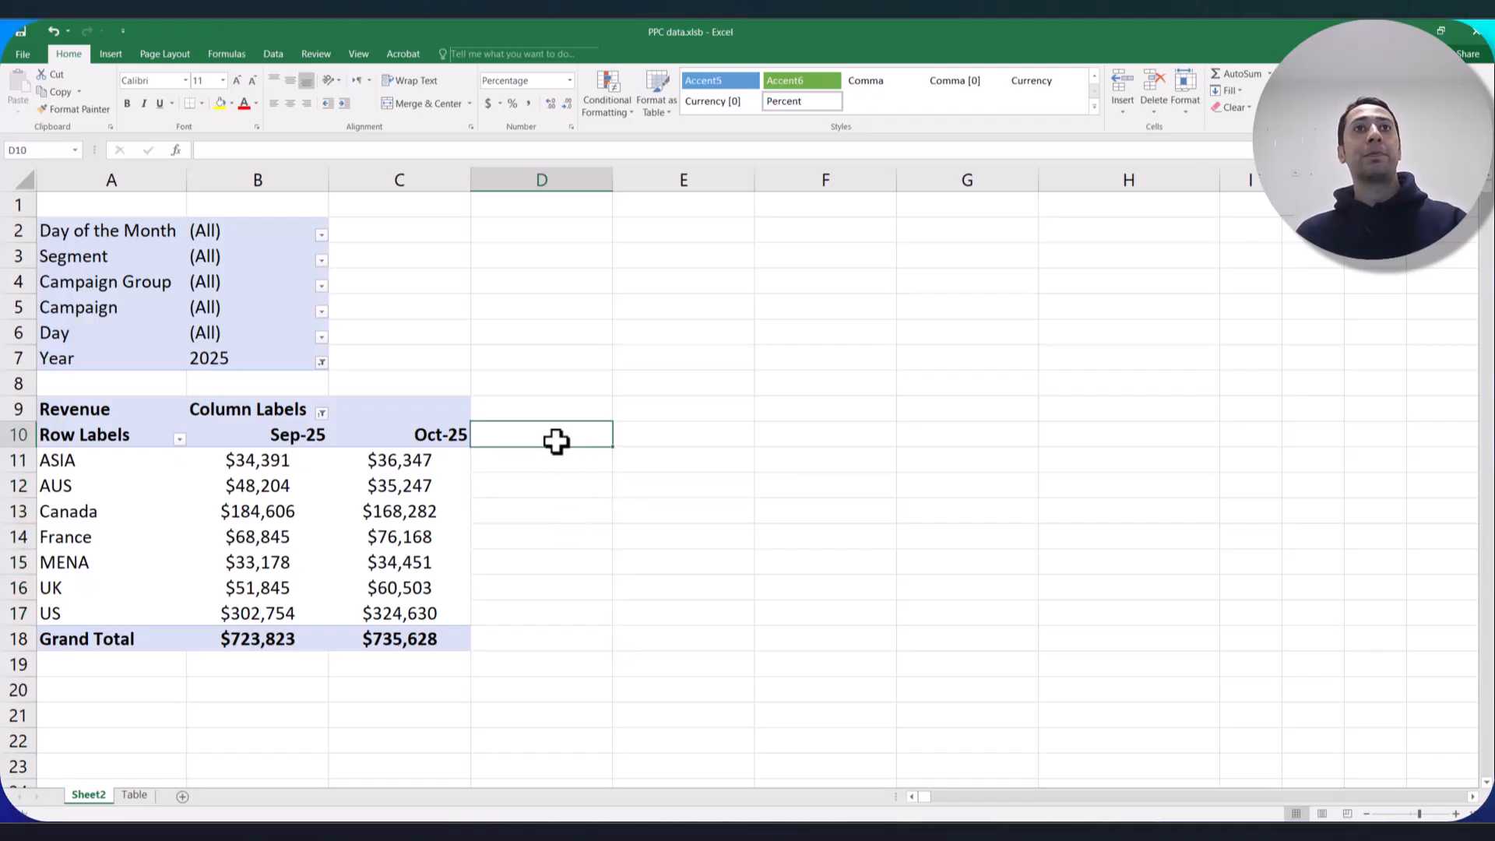
{"action": "left_click", "coordinate": [52, 460]}
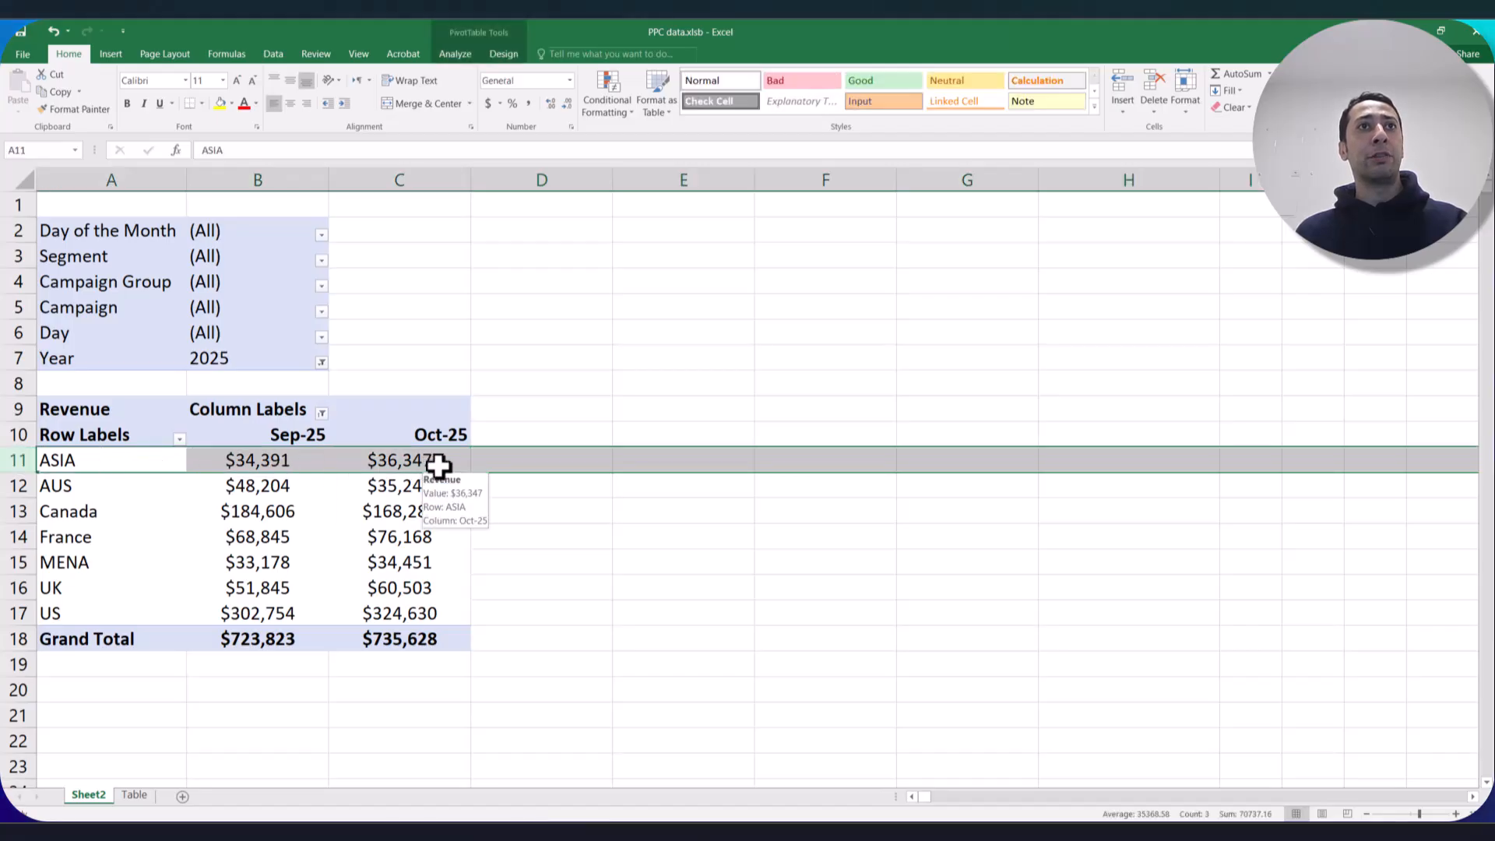
{"action": "left_click_drag", "start_coordinate": [448, 465], "coordinate": [451, 434]}
{"action": "left_click", "coordinate": [23, 435]}
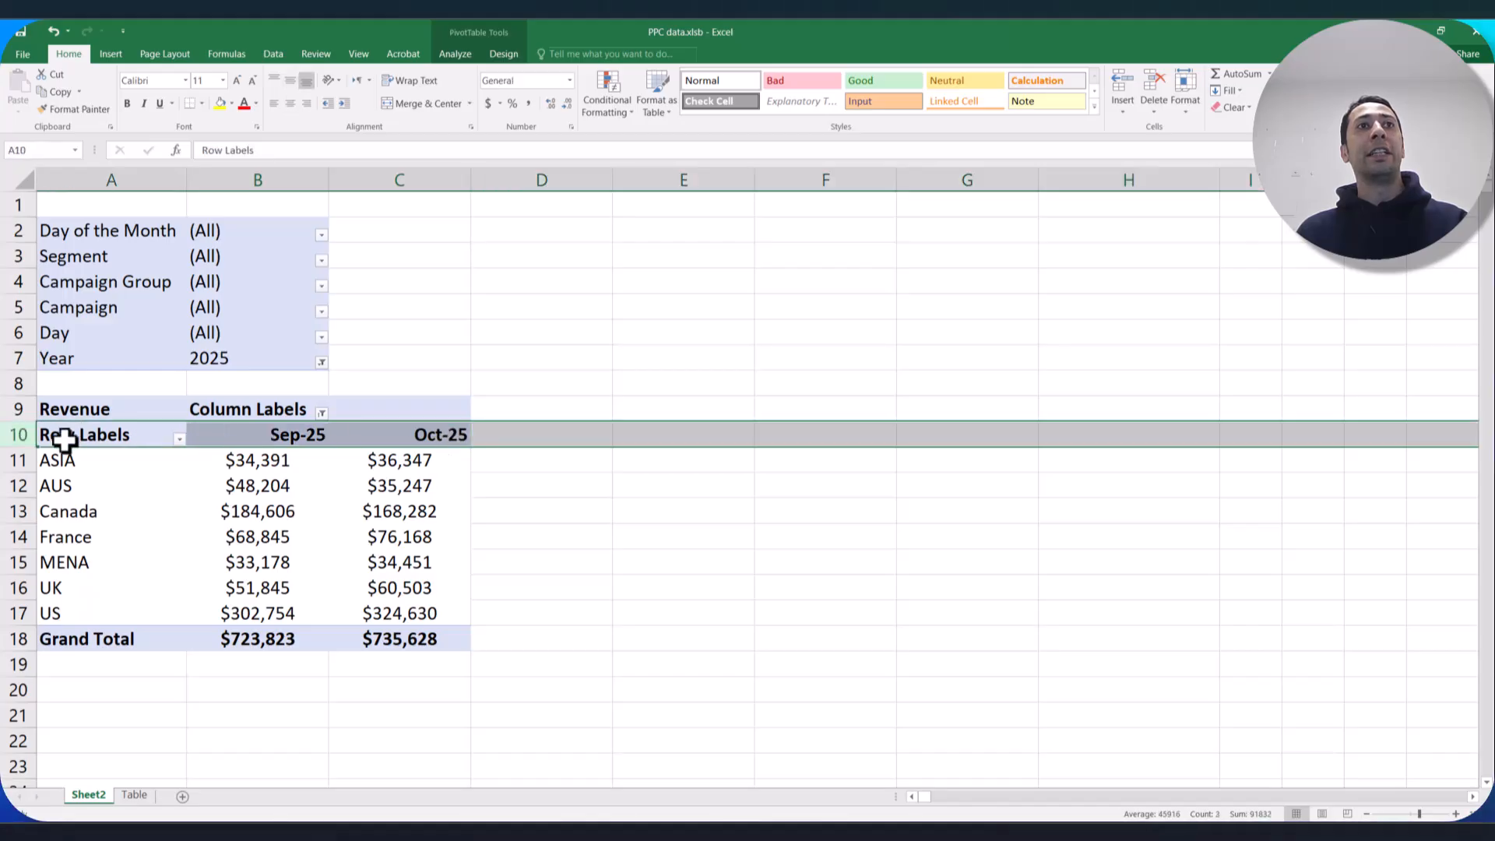
{"action": "left_click", "coordinate": [529, 437]}
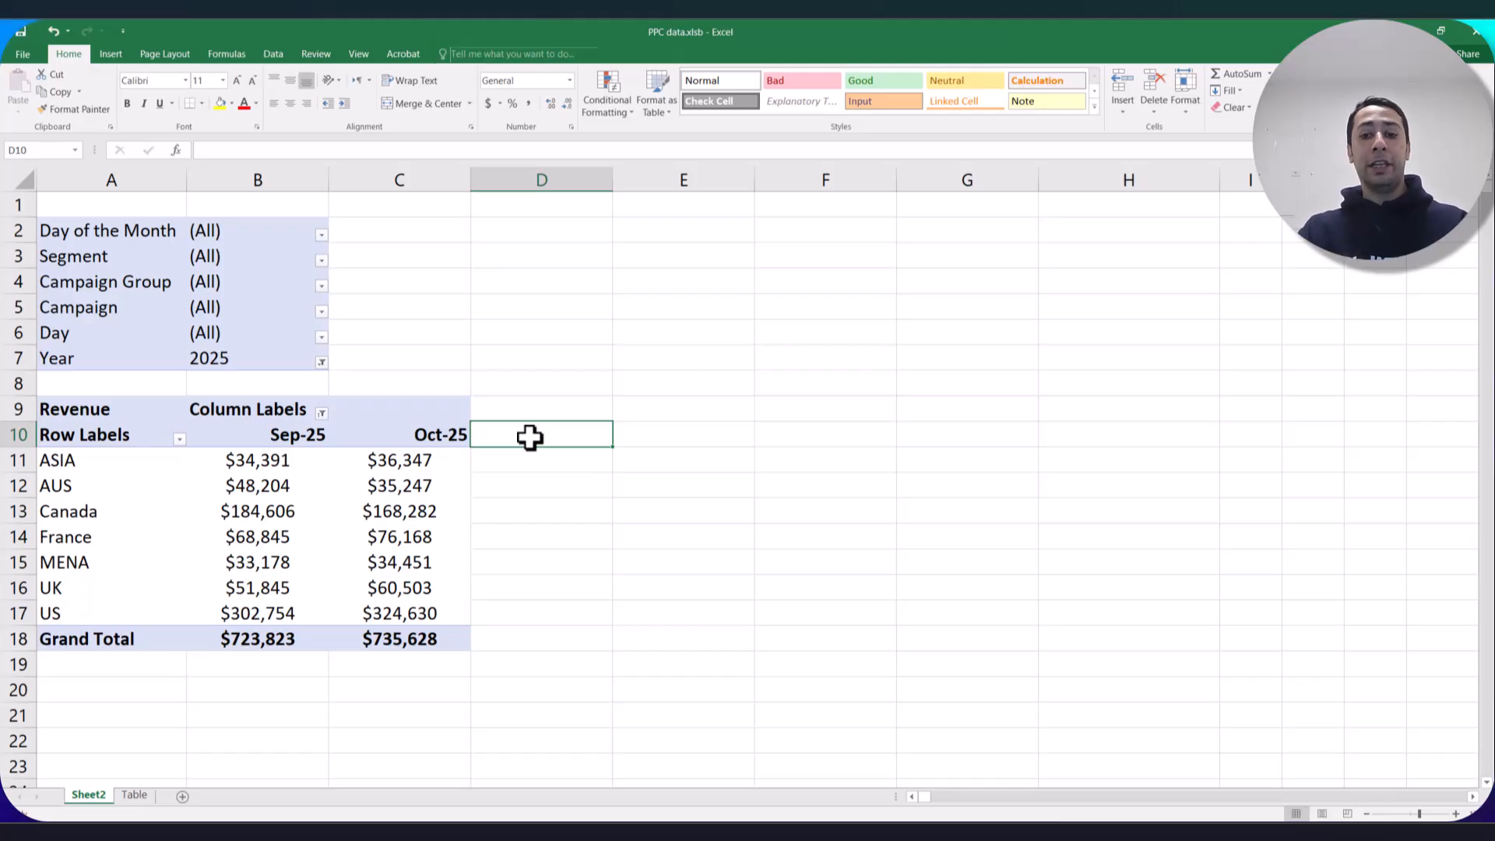
{"action": "type", "text": "=("}
{"action": "left_click", "coordinate": [463, 436]}
{"action": "type", "text": "-"}
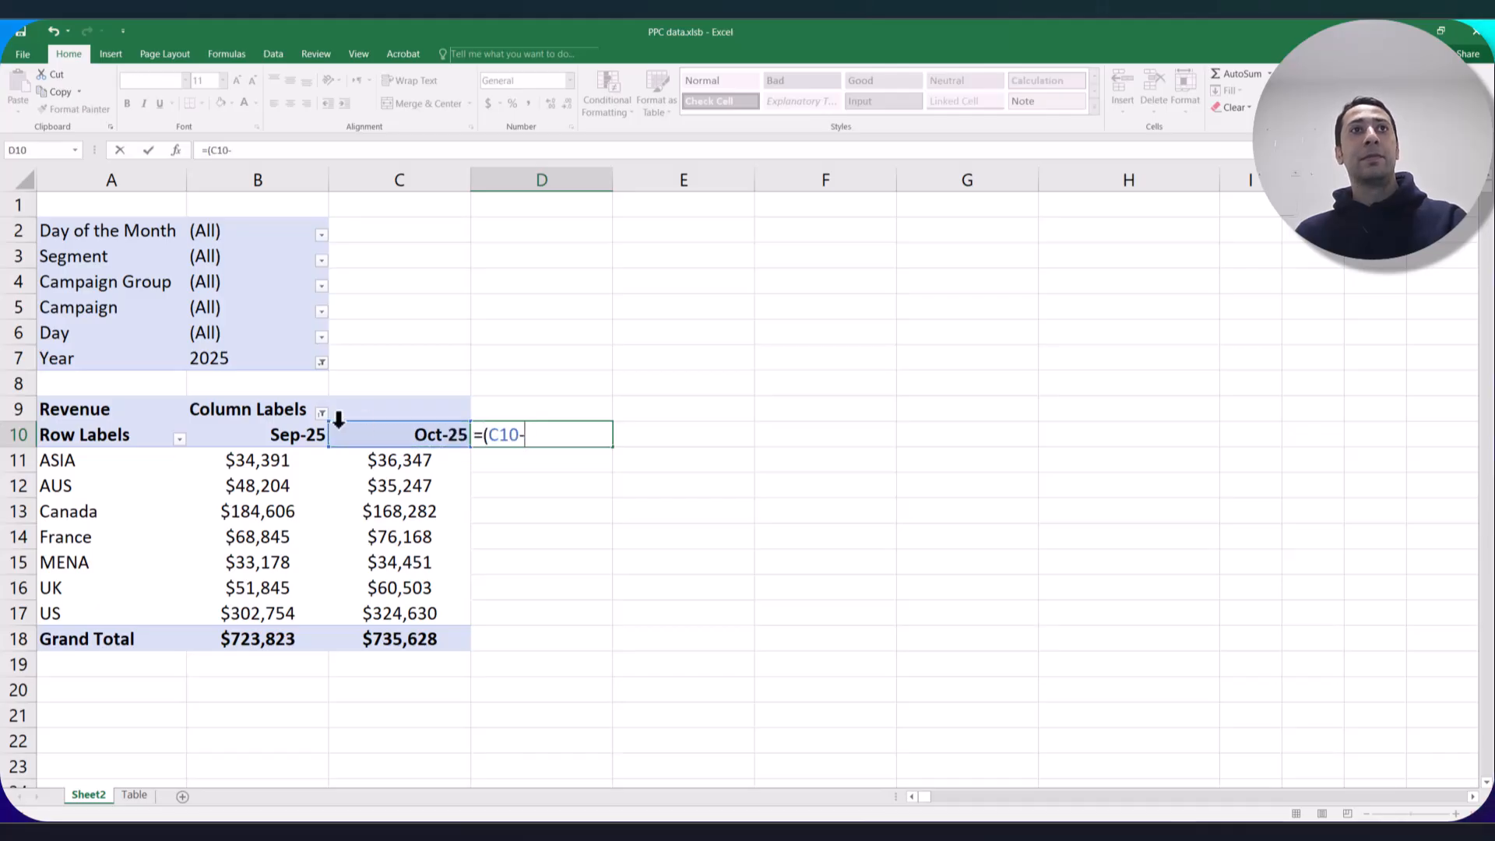
{"action": "left_click", "coordinate": [303, 433]}
{"action": "type", "text": ")/"}
{"action": "left_click", "coordinate": [303, 433]}
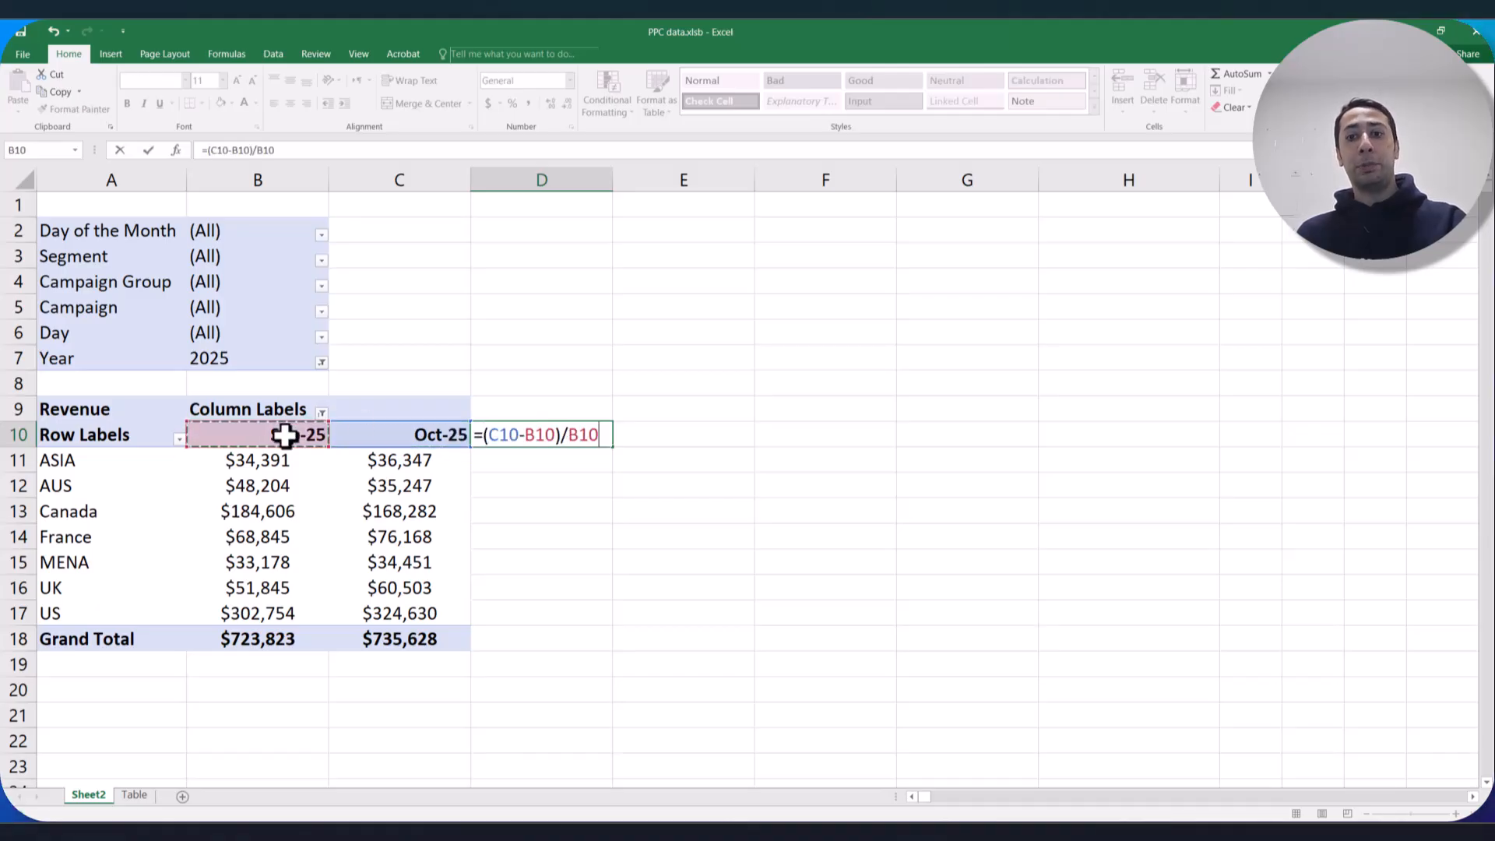
{"action": "key", "text": "Return"}
Format D10 as a percentage and fill its formula down to the US row in D17.
{"action": "left_click", "coordinate": [544, 433]}
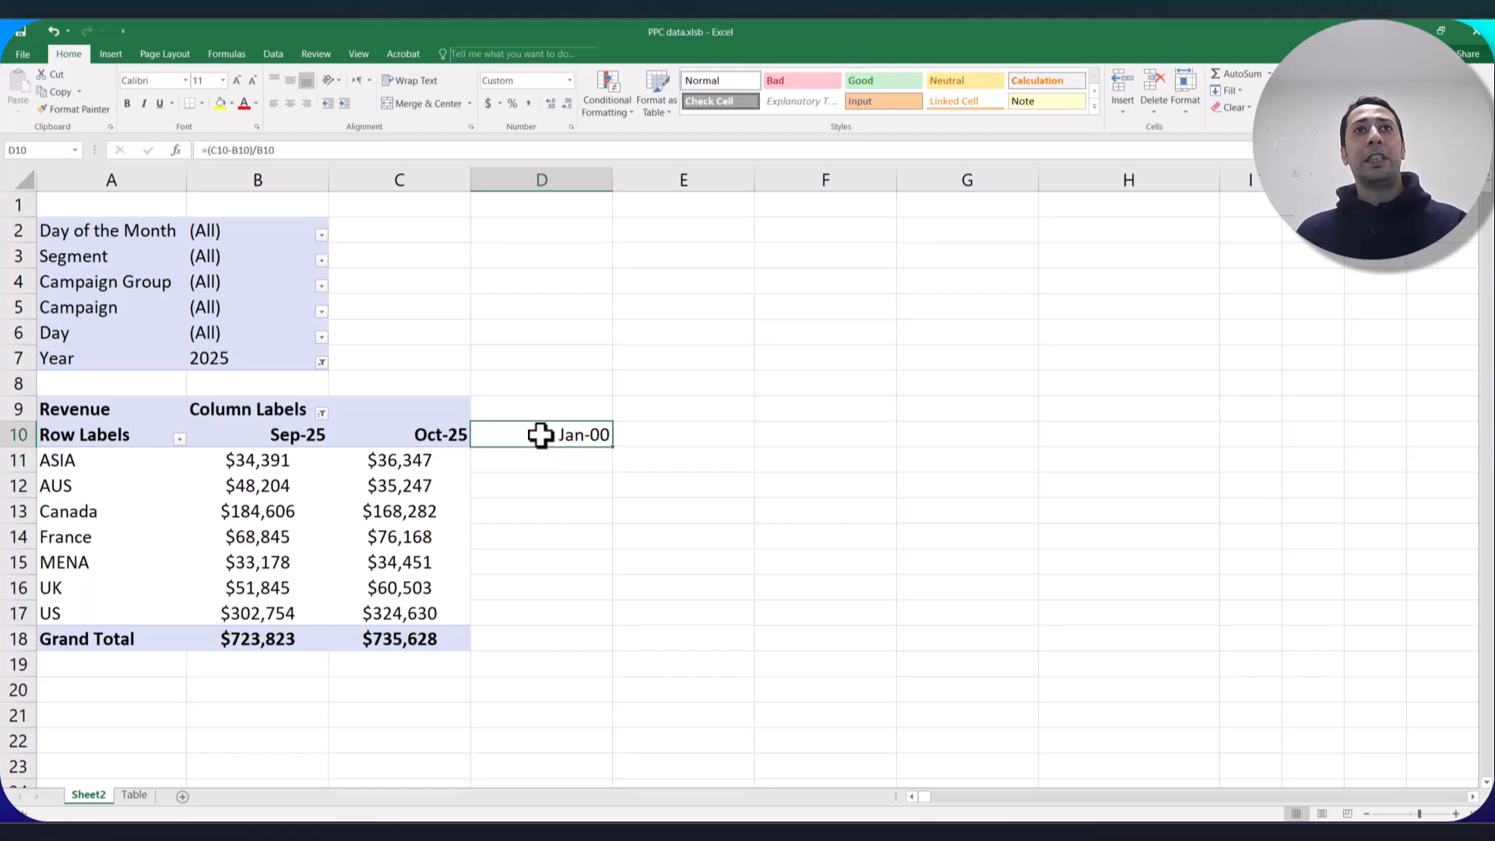
{"action": "left_click", "coordinate": [512, 104]}
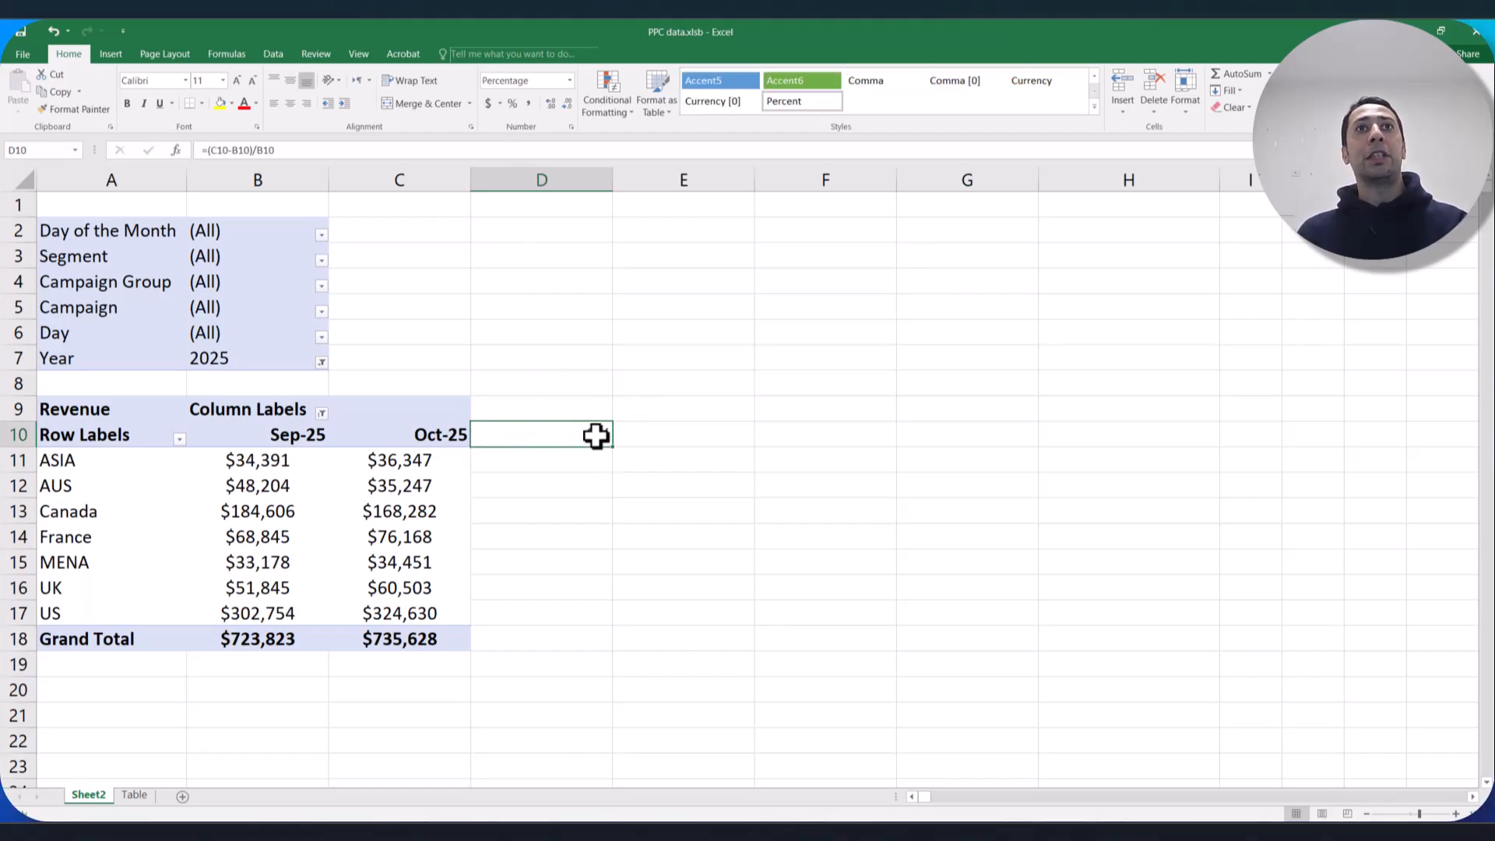
{"action": "left_click_drag", "start_coordinate": [437, 434], "coordinate": [283, 444]}
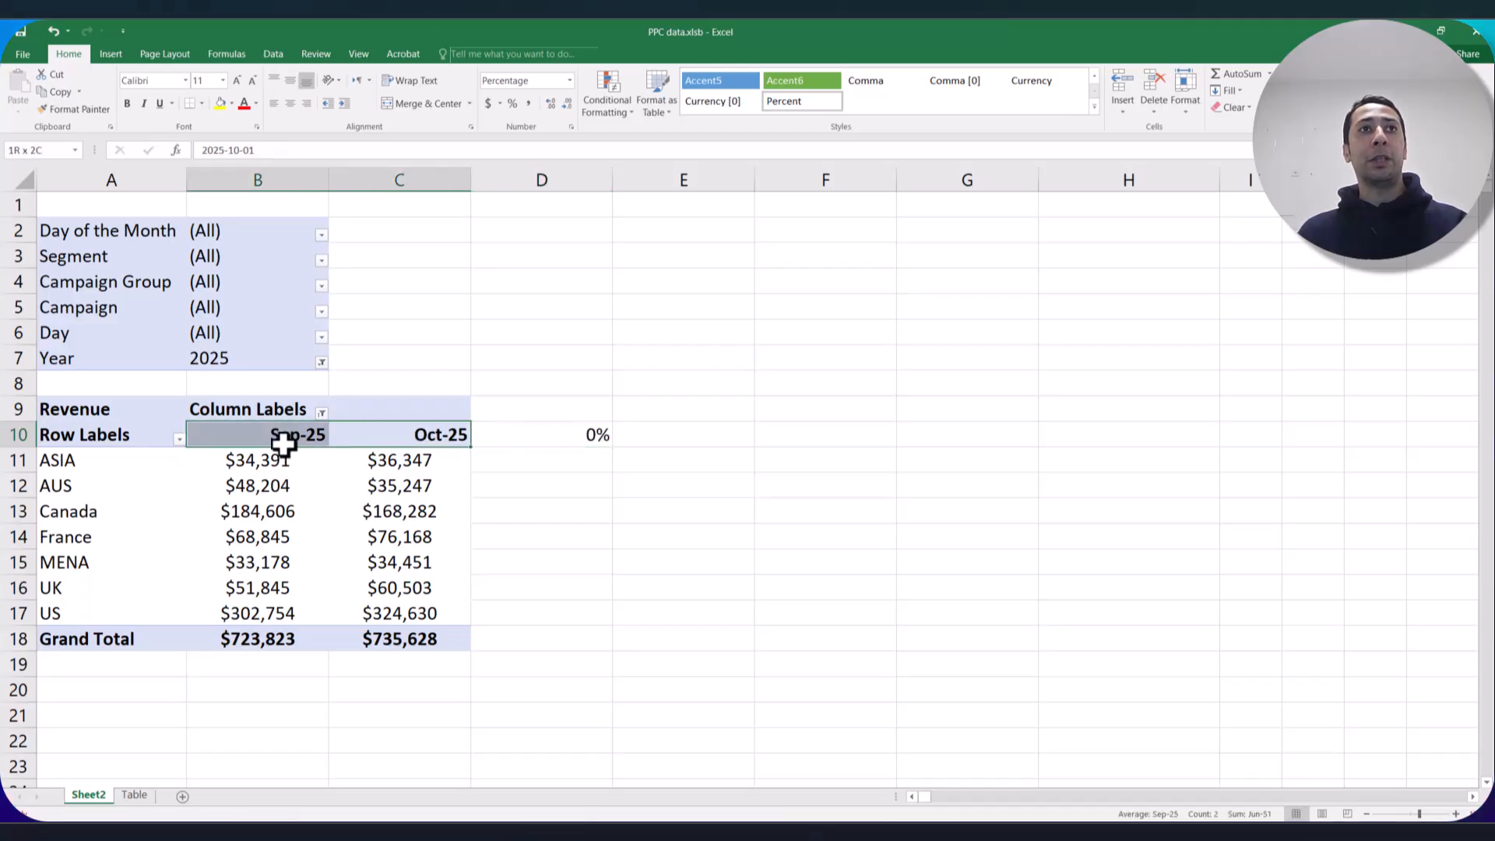
{"action": "left_click", "coordinate": [586, 436]}
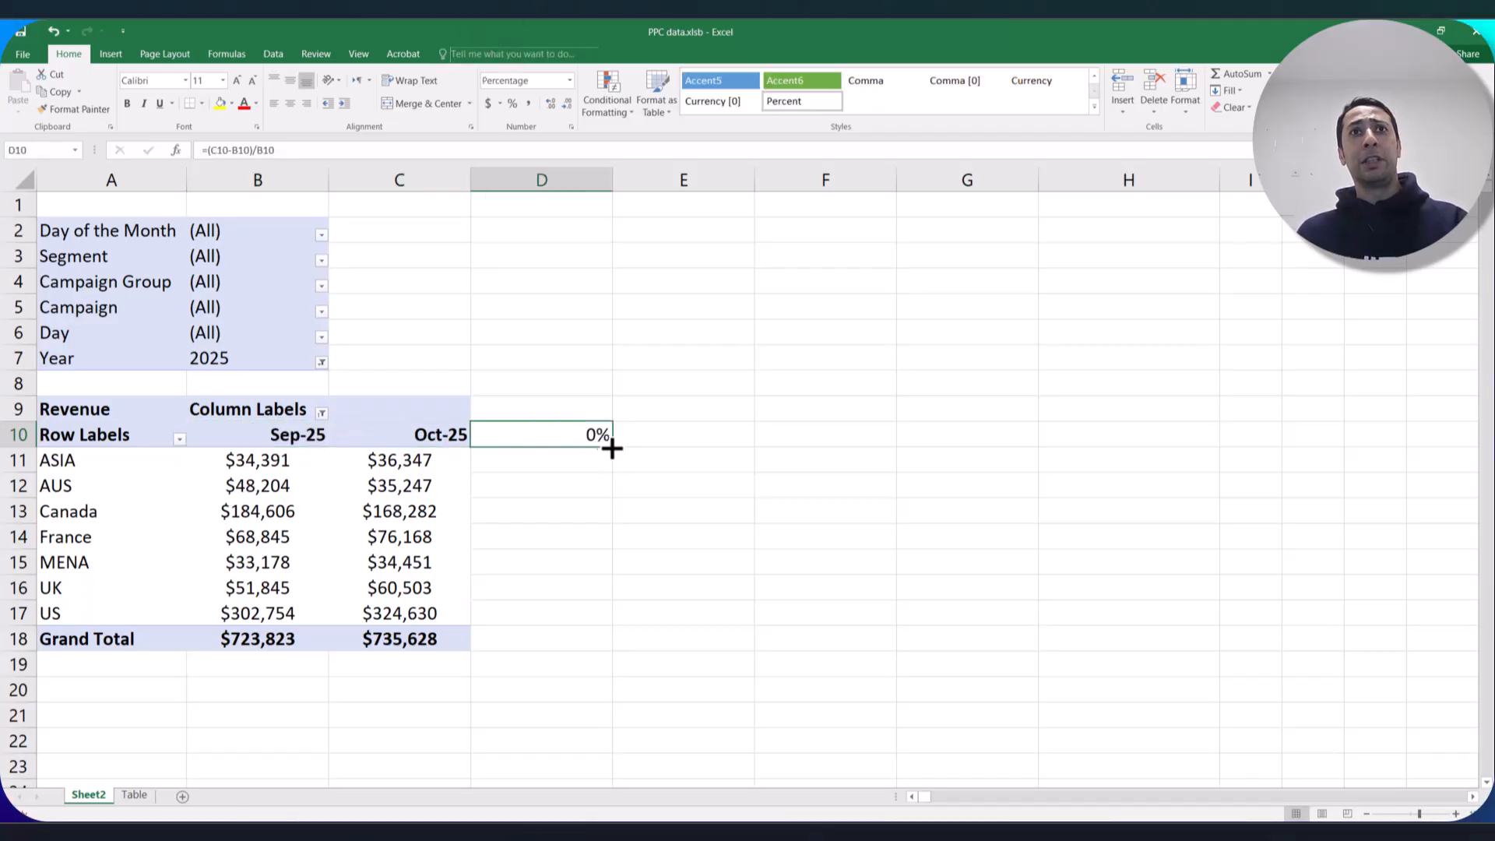
{"action": "left_click_drag", "start_coordinate": [614, 447], "coordinate": [597, 623]}
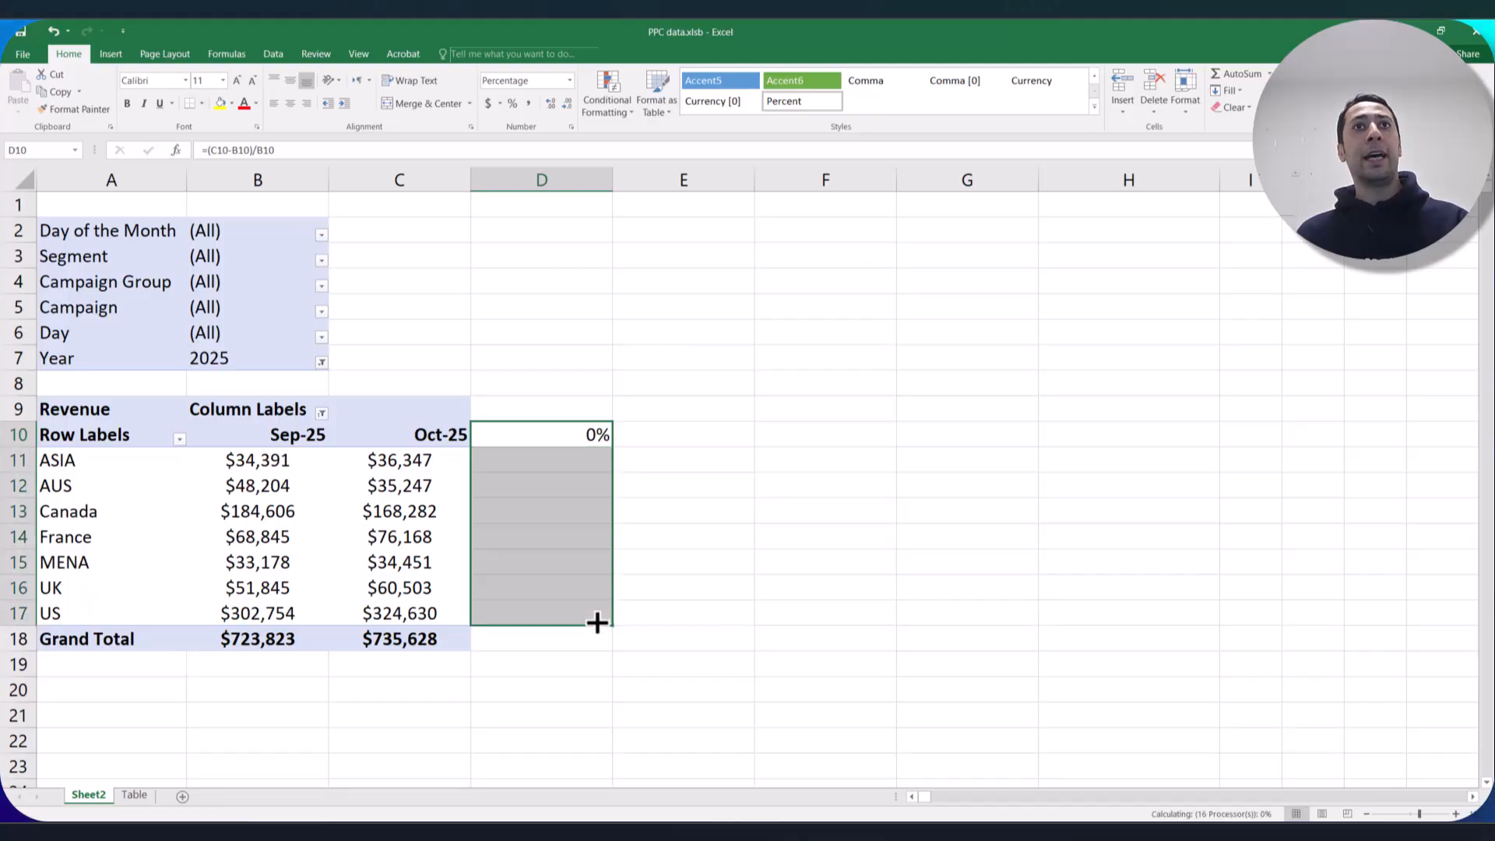
Check the calculated percentage revenue changes for ASIA and AUS in column D.
{"action": "left_click", "coordinate": [597, 460]}
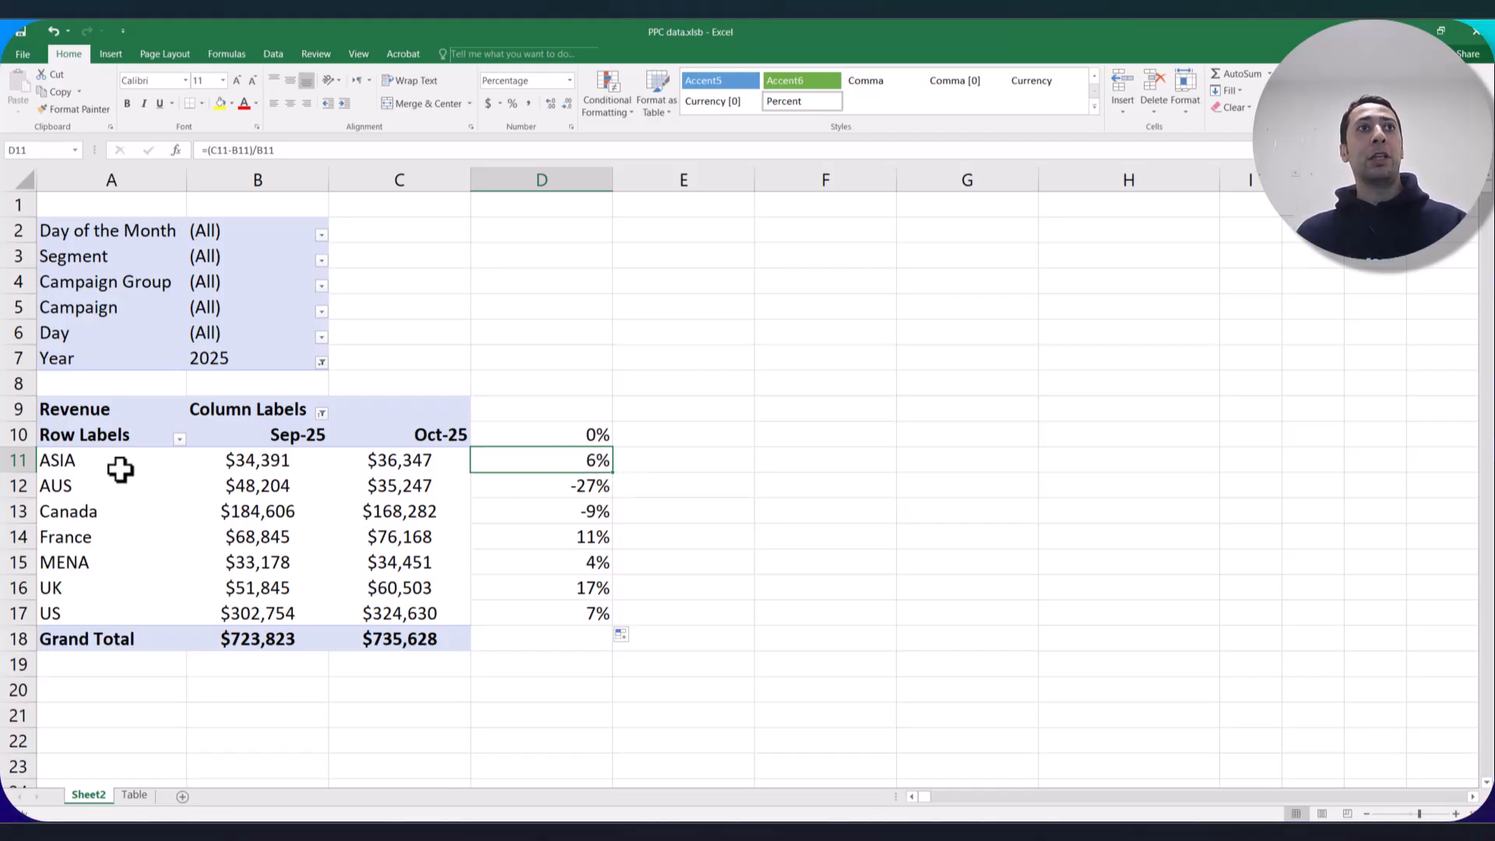
{"action": "left_click", "coordinate": [23, 464]}
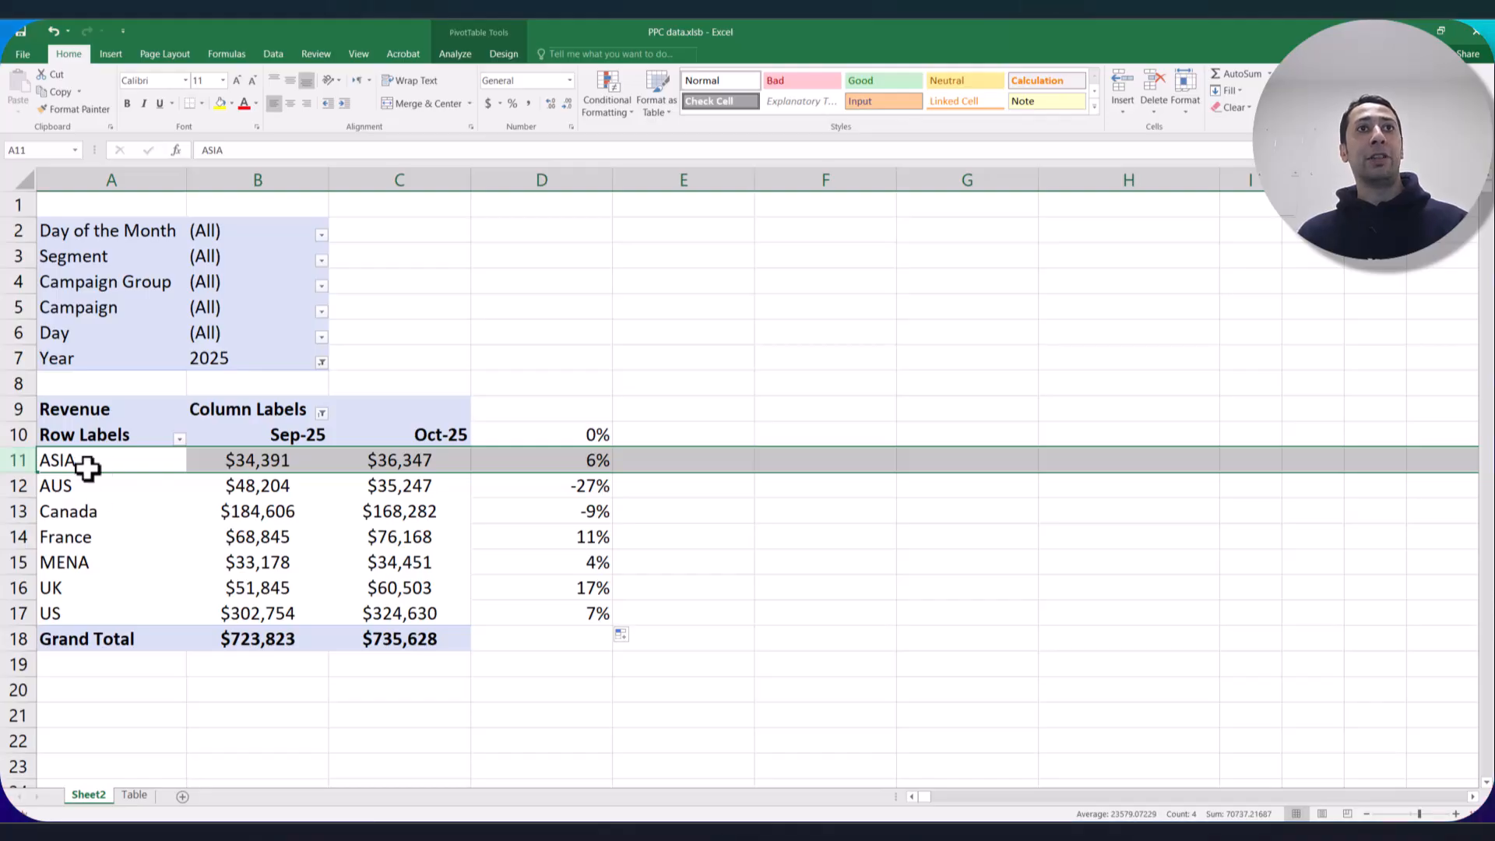
{"action": "left_click", "coordinate": [580, 460]}
{"action": "left_click", "coordinate": [574, 487]}
{"action": "left_click", "coordinate": [22, 483]}
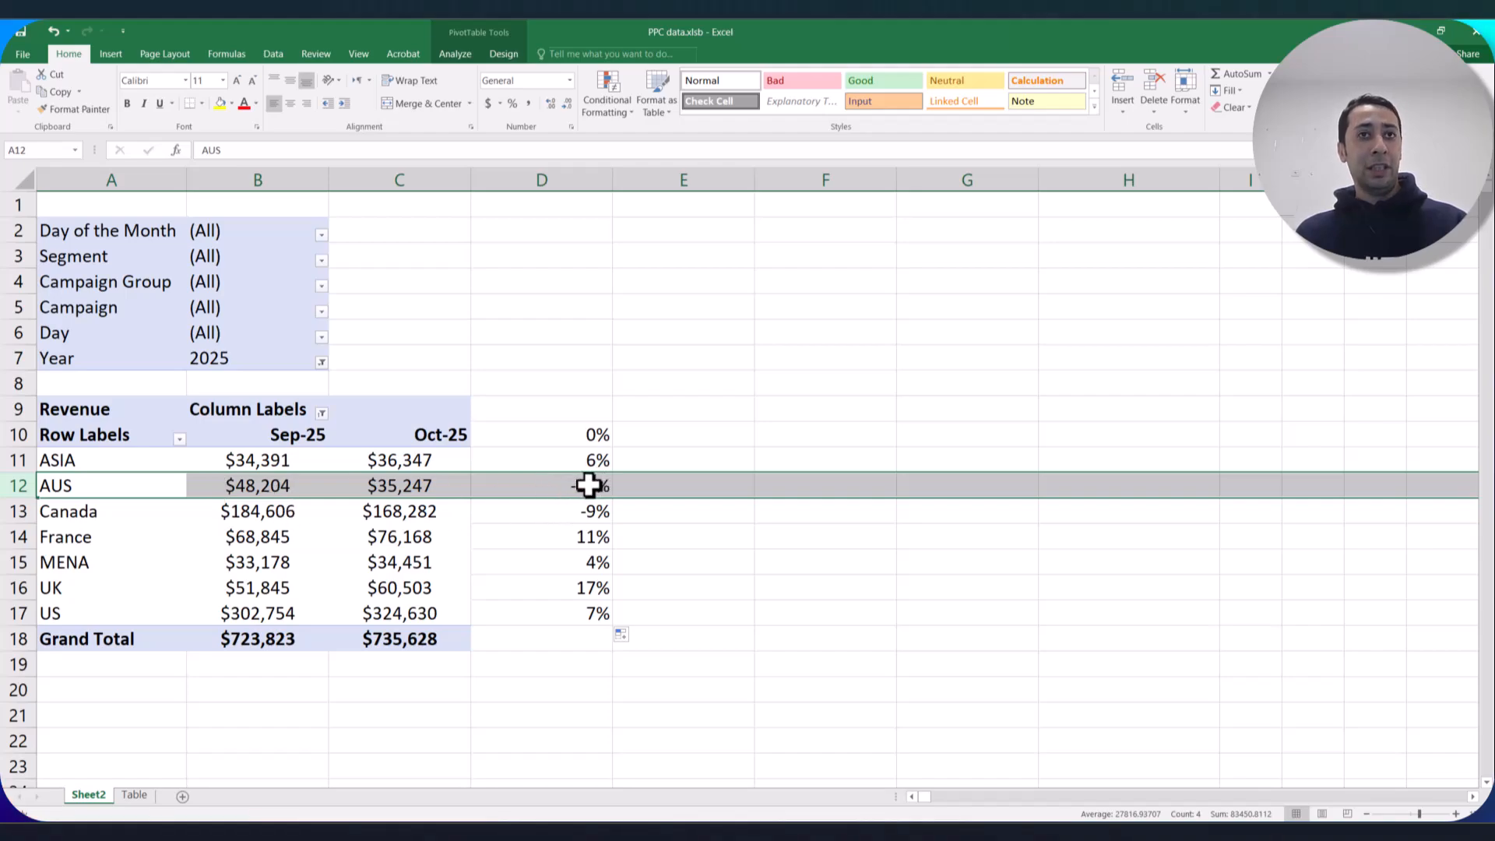
Clear the percentage change formulas from D10:D17 beside the pivot table.
{"action": "left_click_drag", "start_coordinate": [594, 464], "coordinate": [554, 609]}
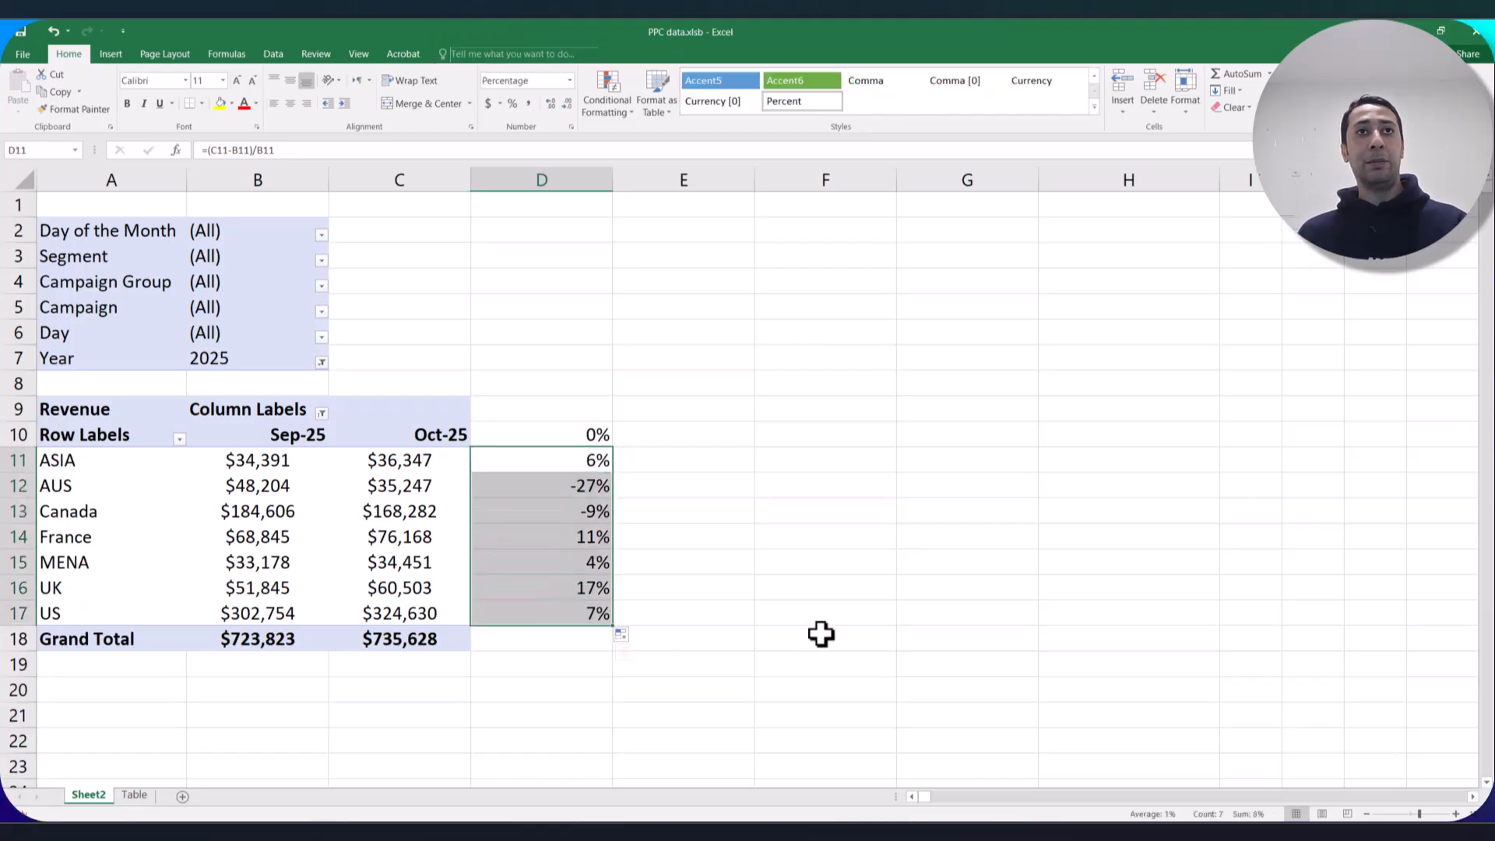
{"action": "left_click_drag", "start_coordinate": [584, 434], "coordinate": [568, 613]}
{"action": "key", "text": "Delete"}
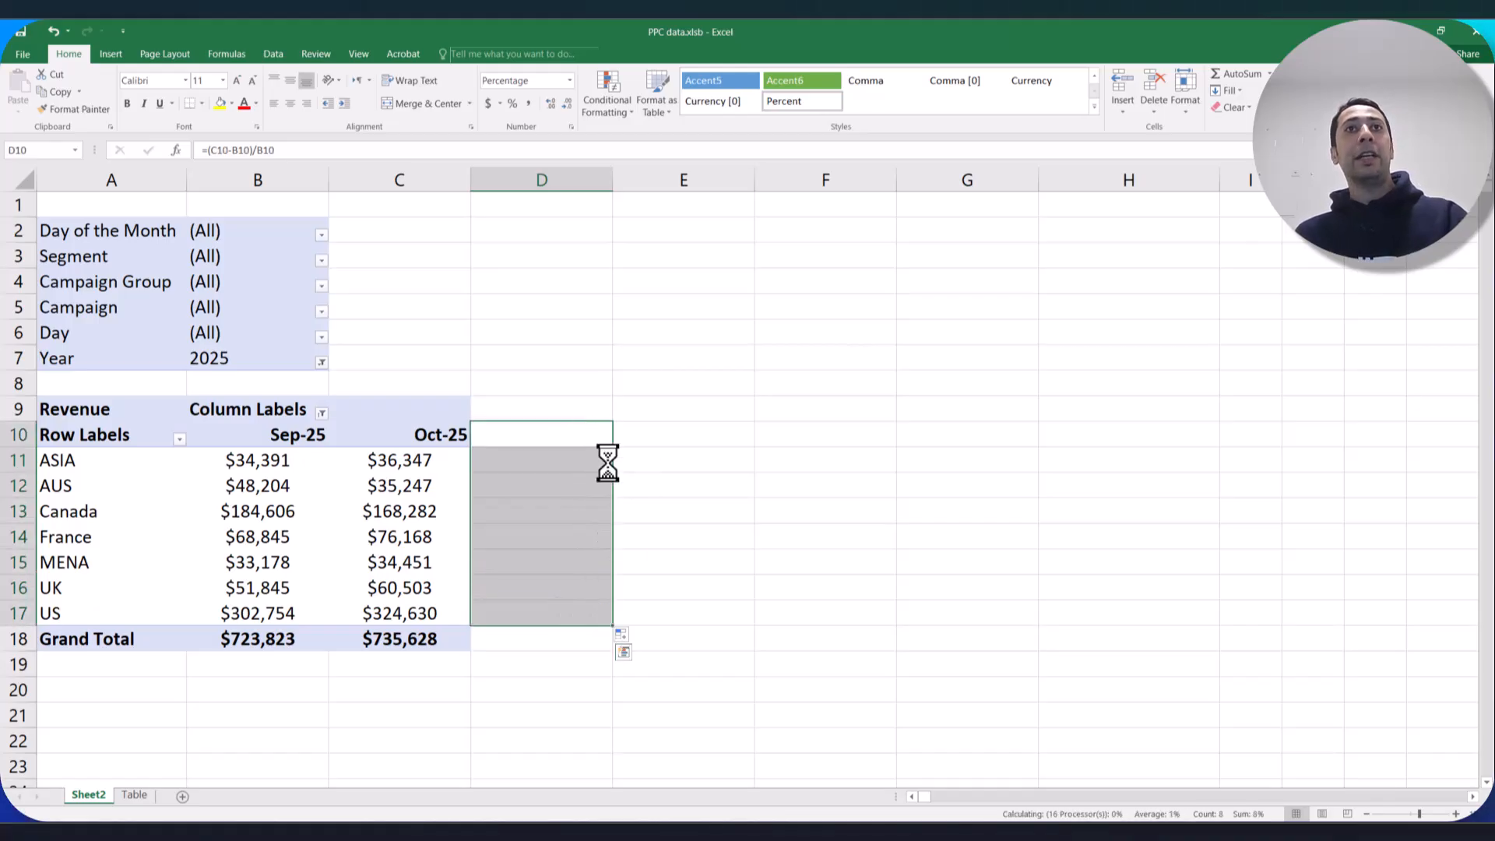
{"action": "left_click", "coordinate": [604, 460]}
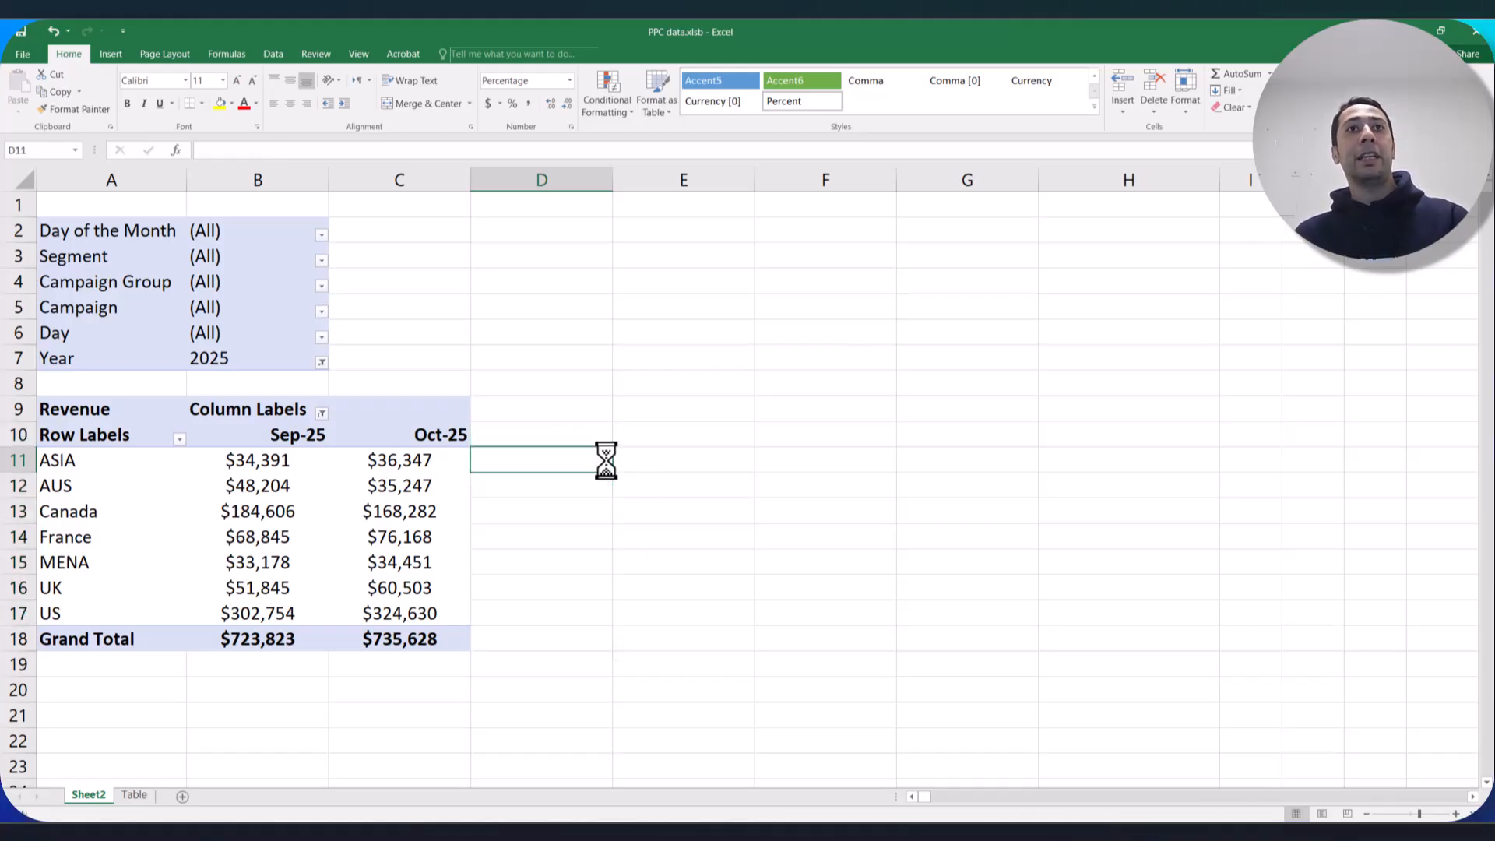
Turn off the Generate GetPivotData option for the pivot table.
{"action": "left_click", "coordinate": [444, 510]}
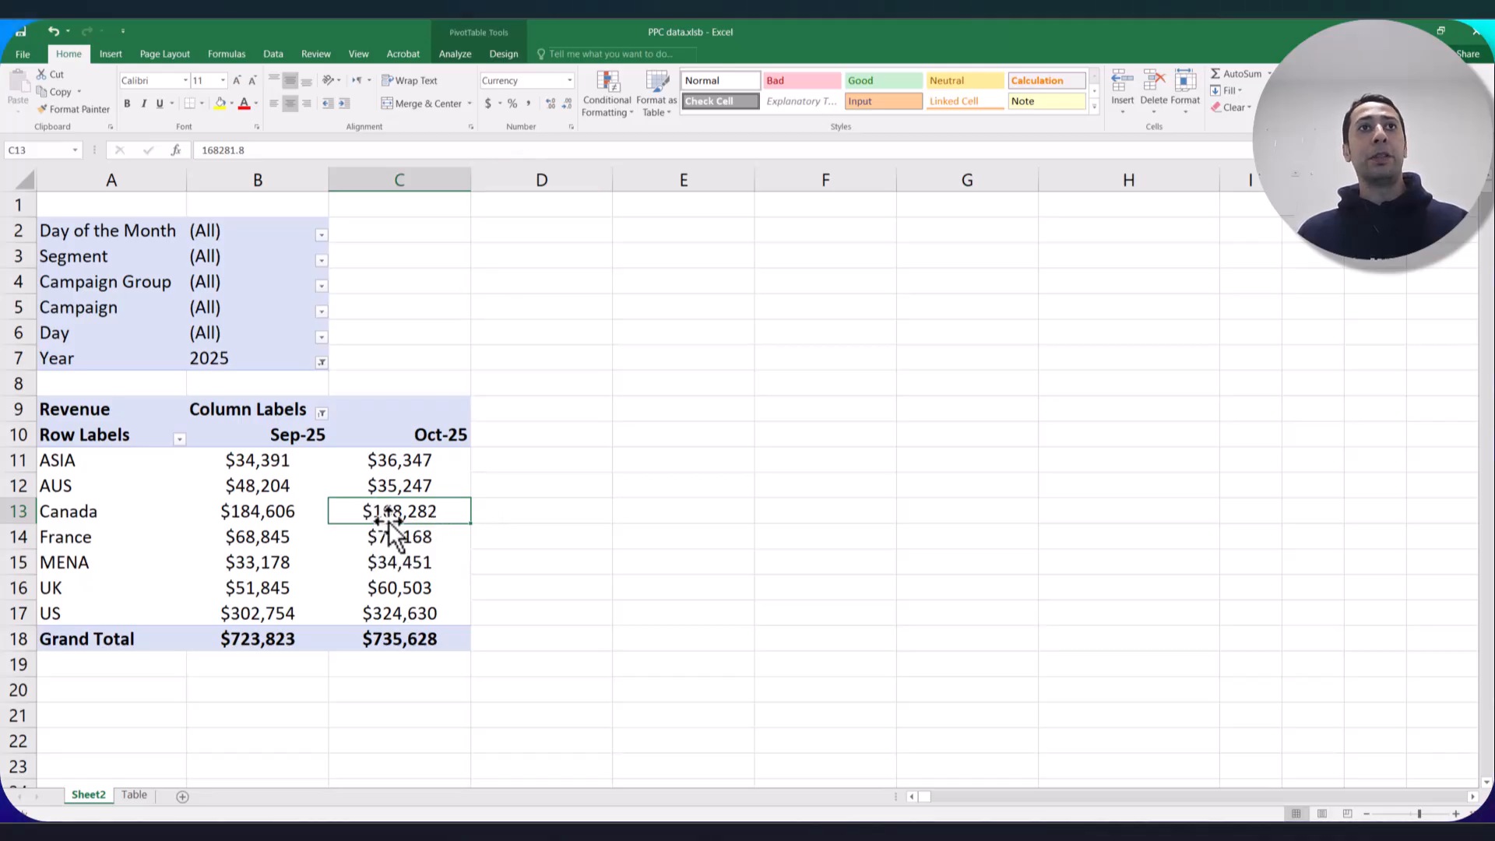
{"action": "left_click", "coordinate": [455, 54]}
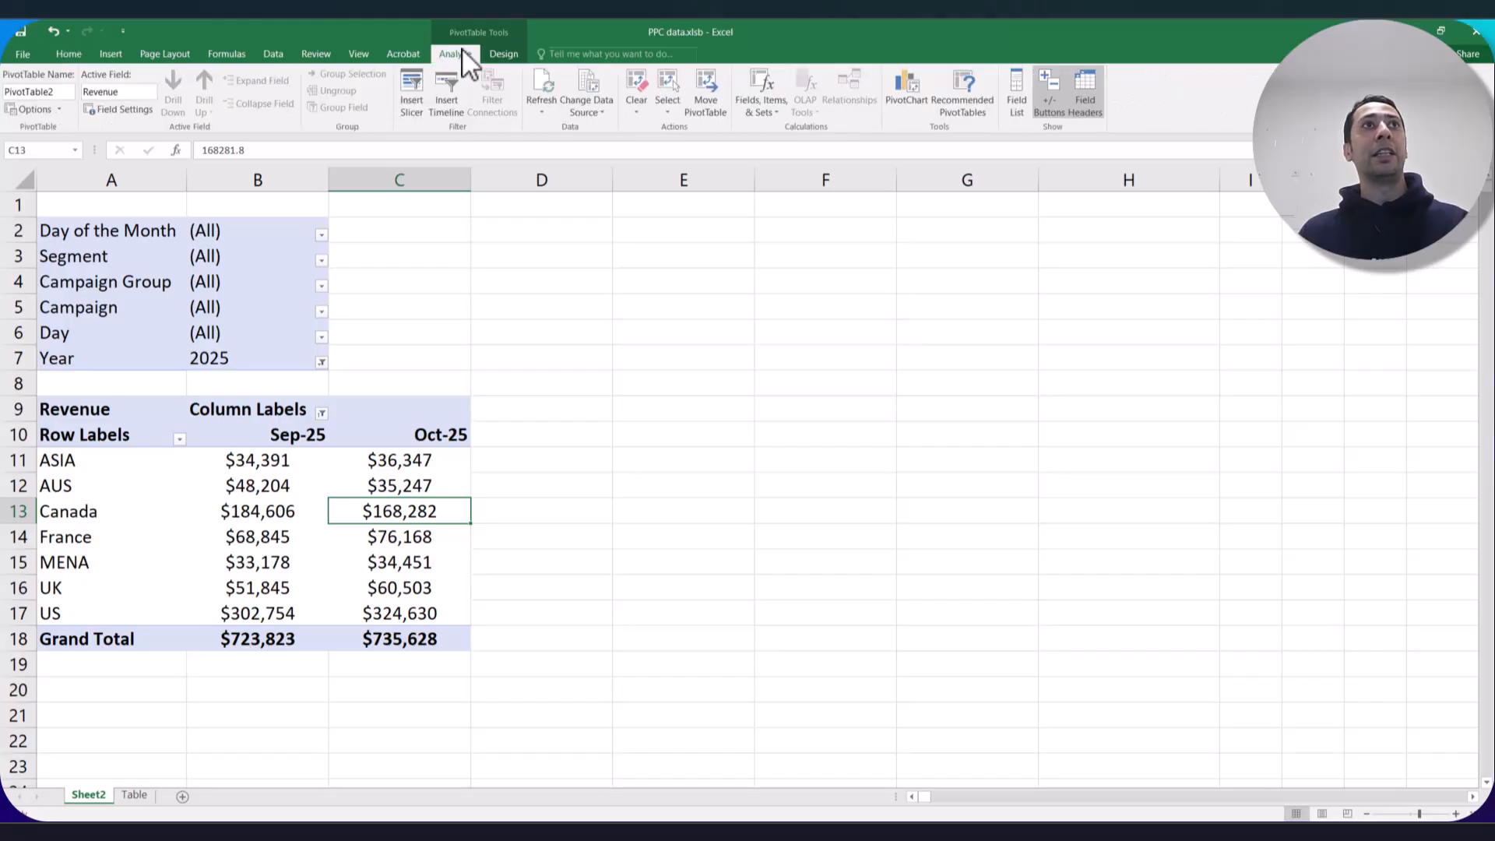
{"action": "left_click", "coordinate": [61, 110]}
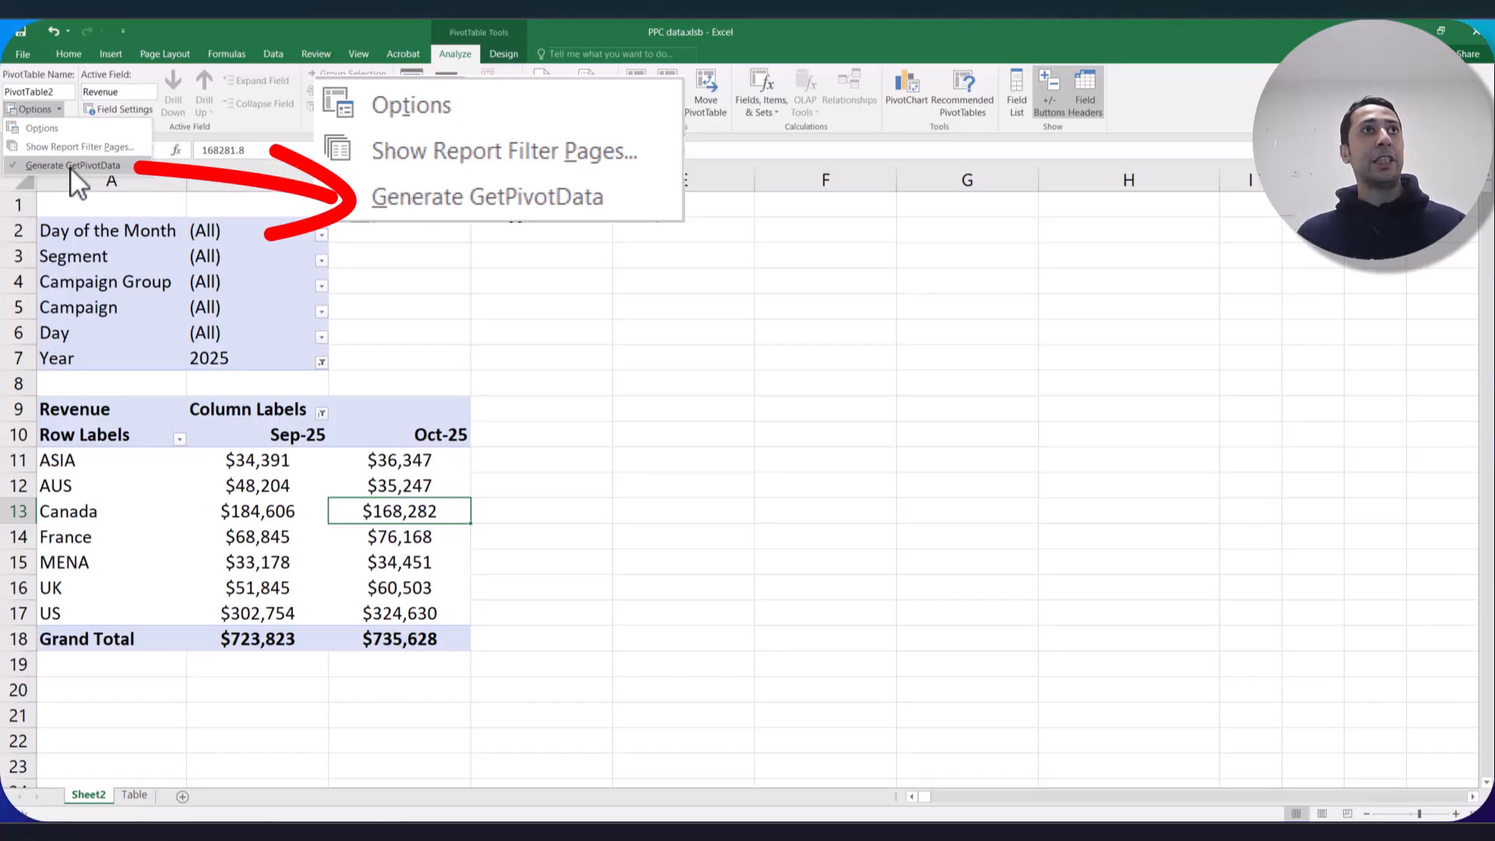
{"action": "left_click", "coordinate": [16, 168]}
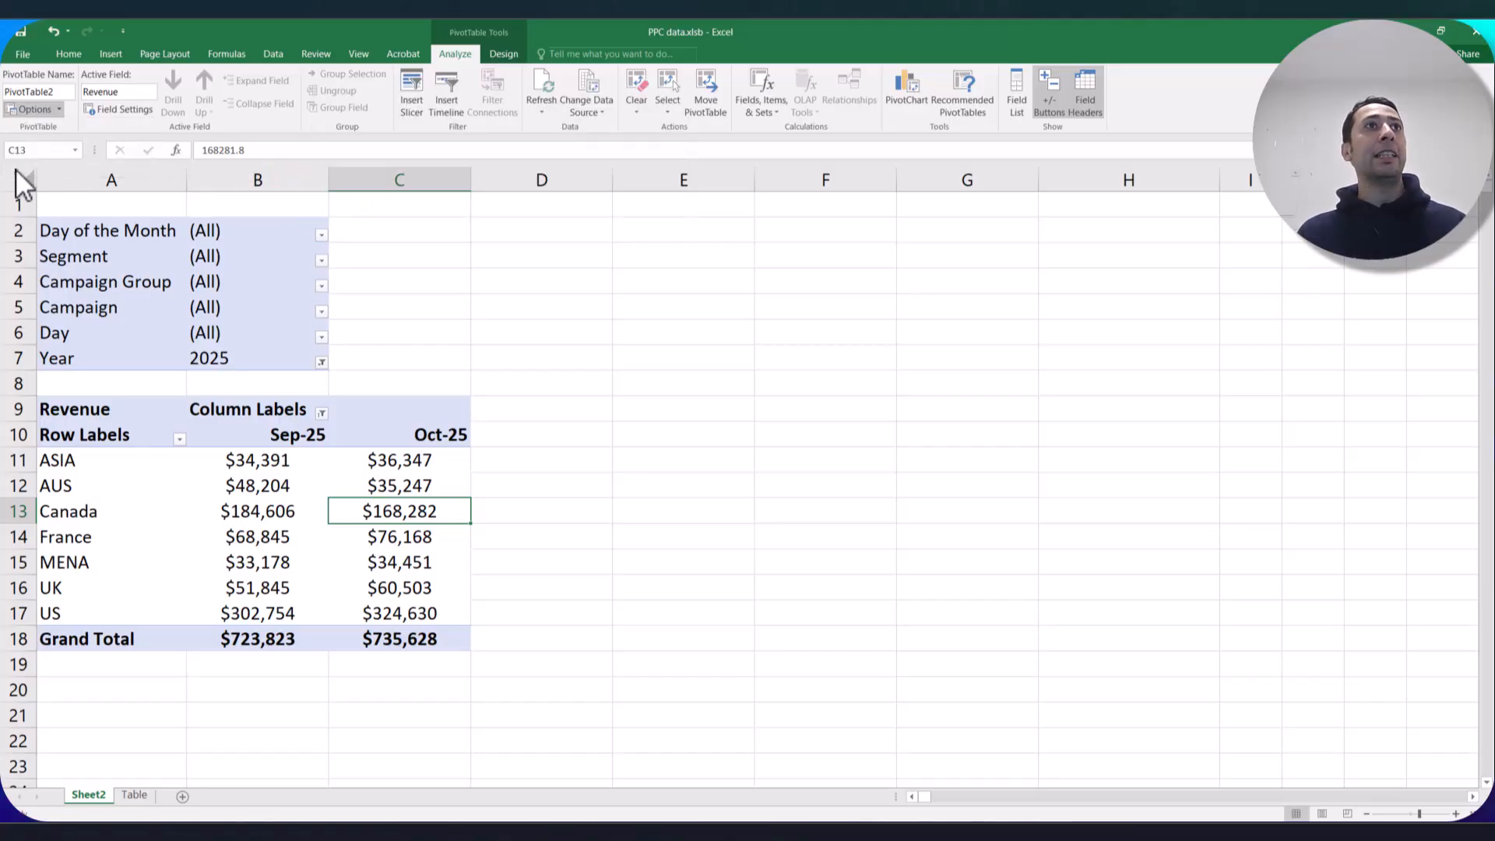
{"action": "left_click", "coordinate": [60, 109]}
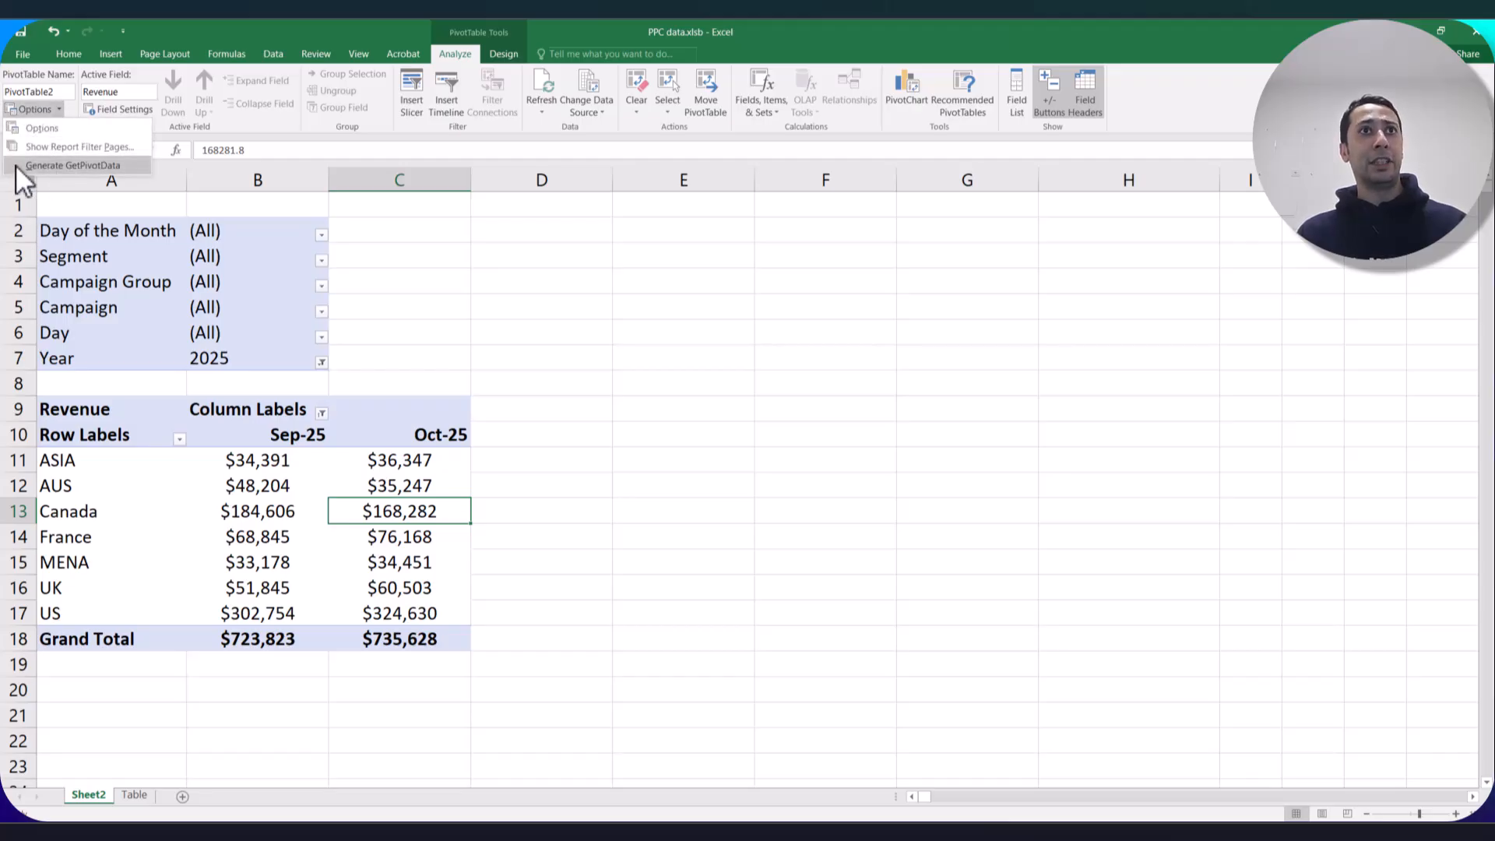
{"action": "left_click", "coordinate": [584, 421]}
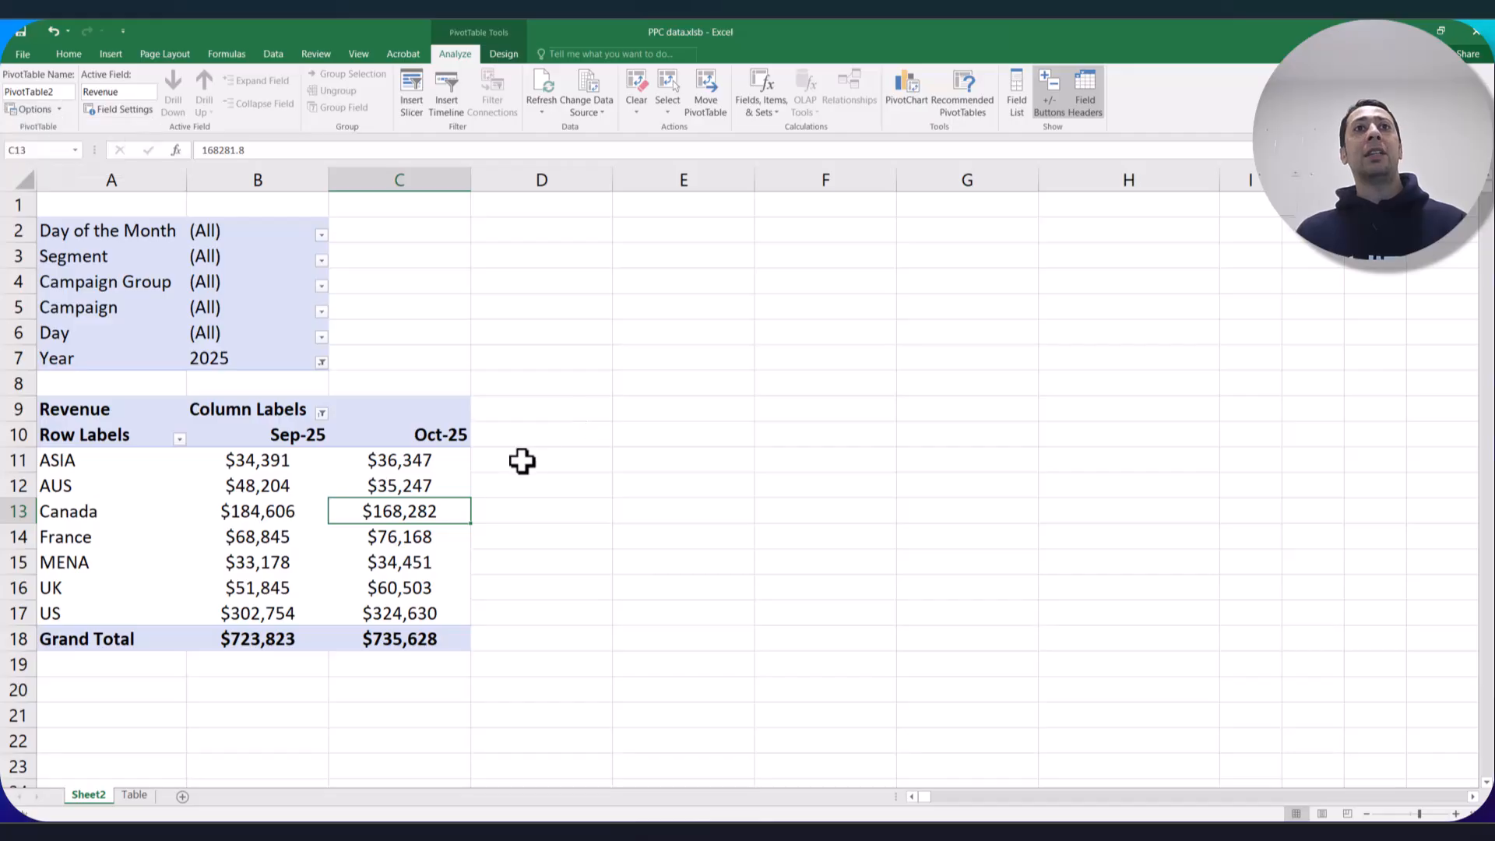
{"action": "left_click", "coordinate": [559, 463]}
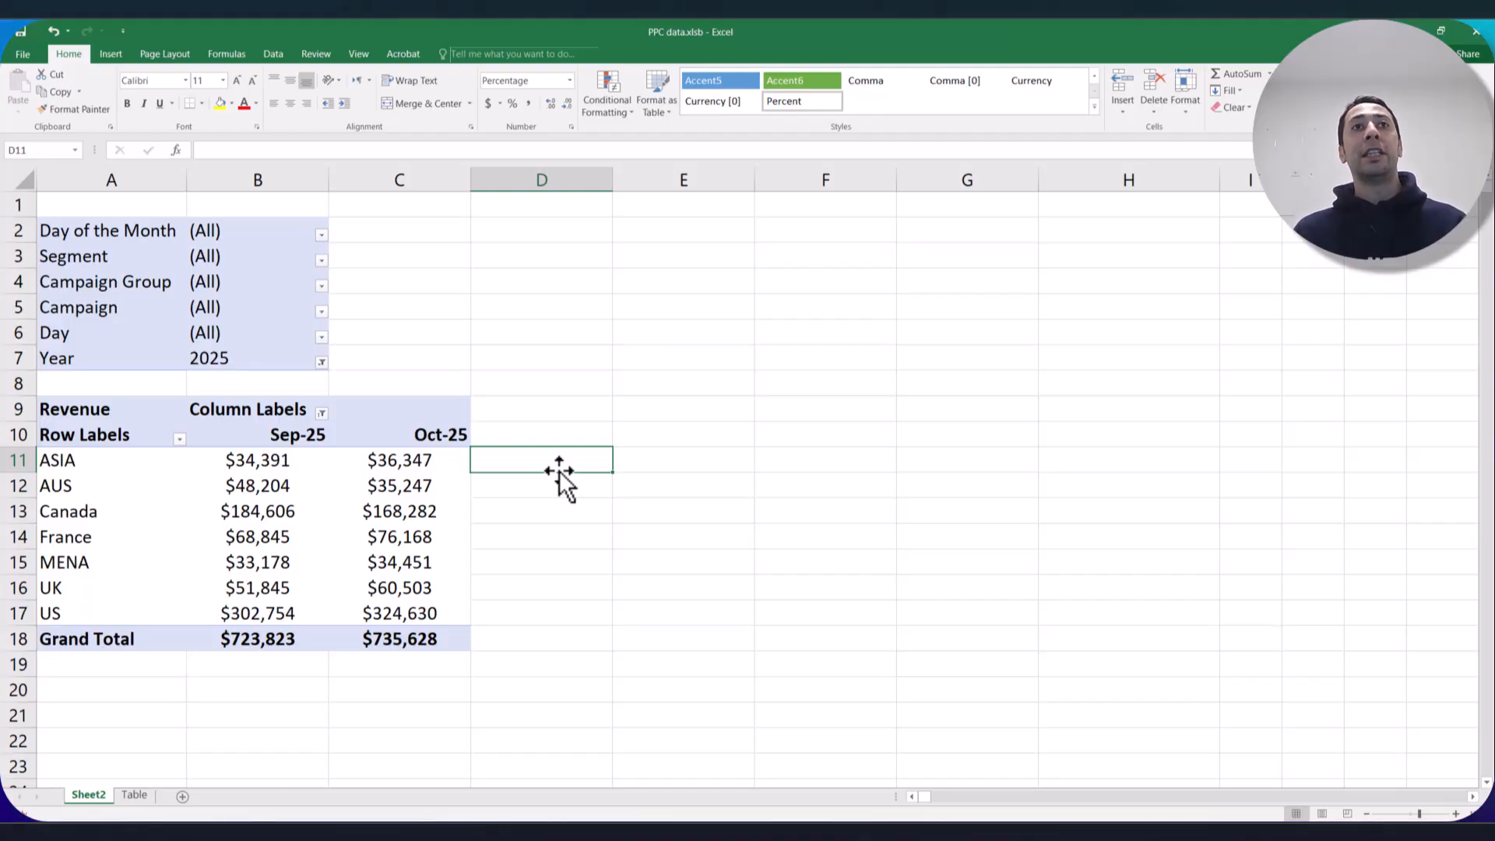
{"action": "left_click", "coordinate": [633, 459]}
{"action": "left_click", "coordinate": [530, 464]}
{"action": "left_click", "coordinate": [523, 437]}
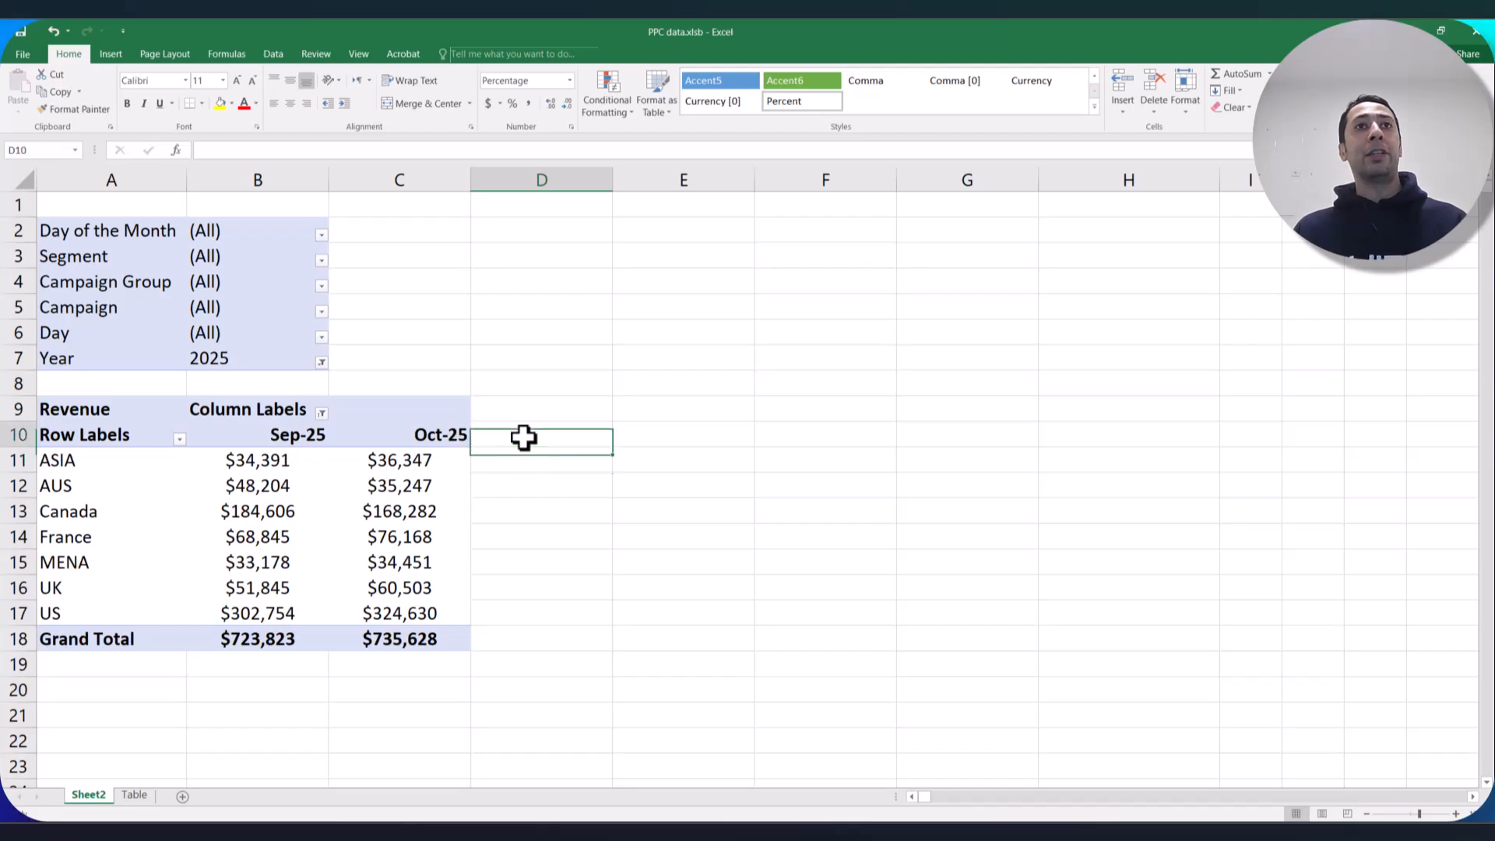
{"action": "left_click_drag", "start_coordinate": [524, 438], "coordinate": [273, 437]}
{"action": "left_click", "coordinate": [17, 435]}
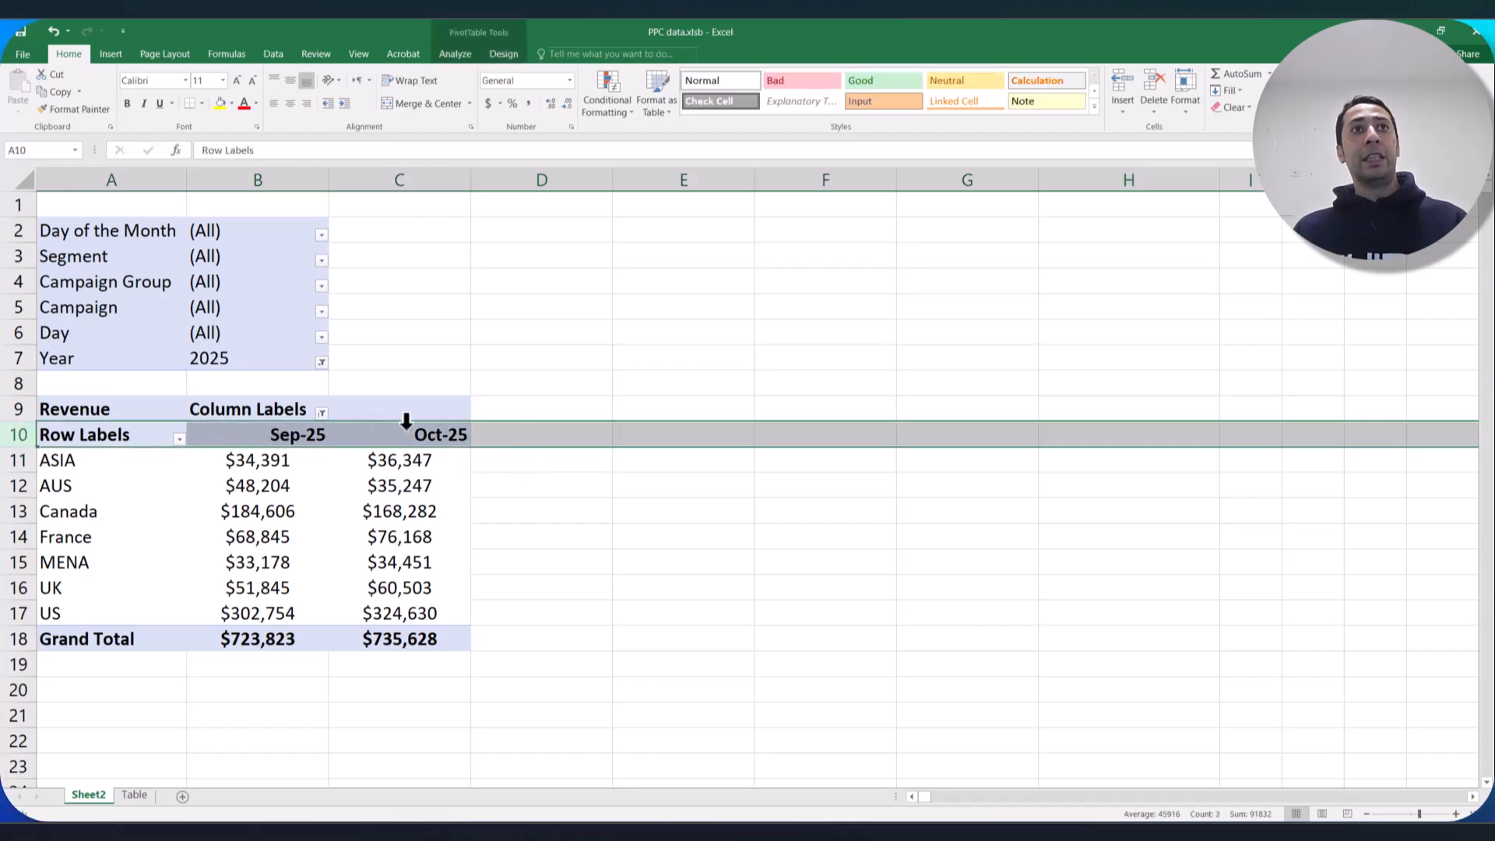
{"action": "left_click", "coordinate": [510, 461]}
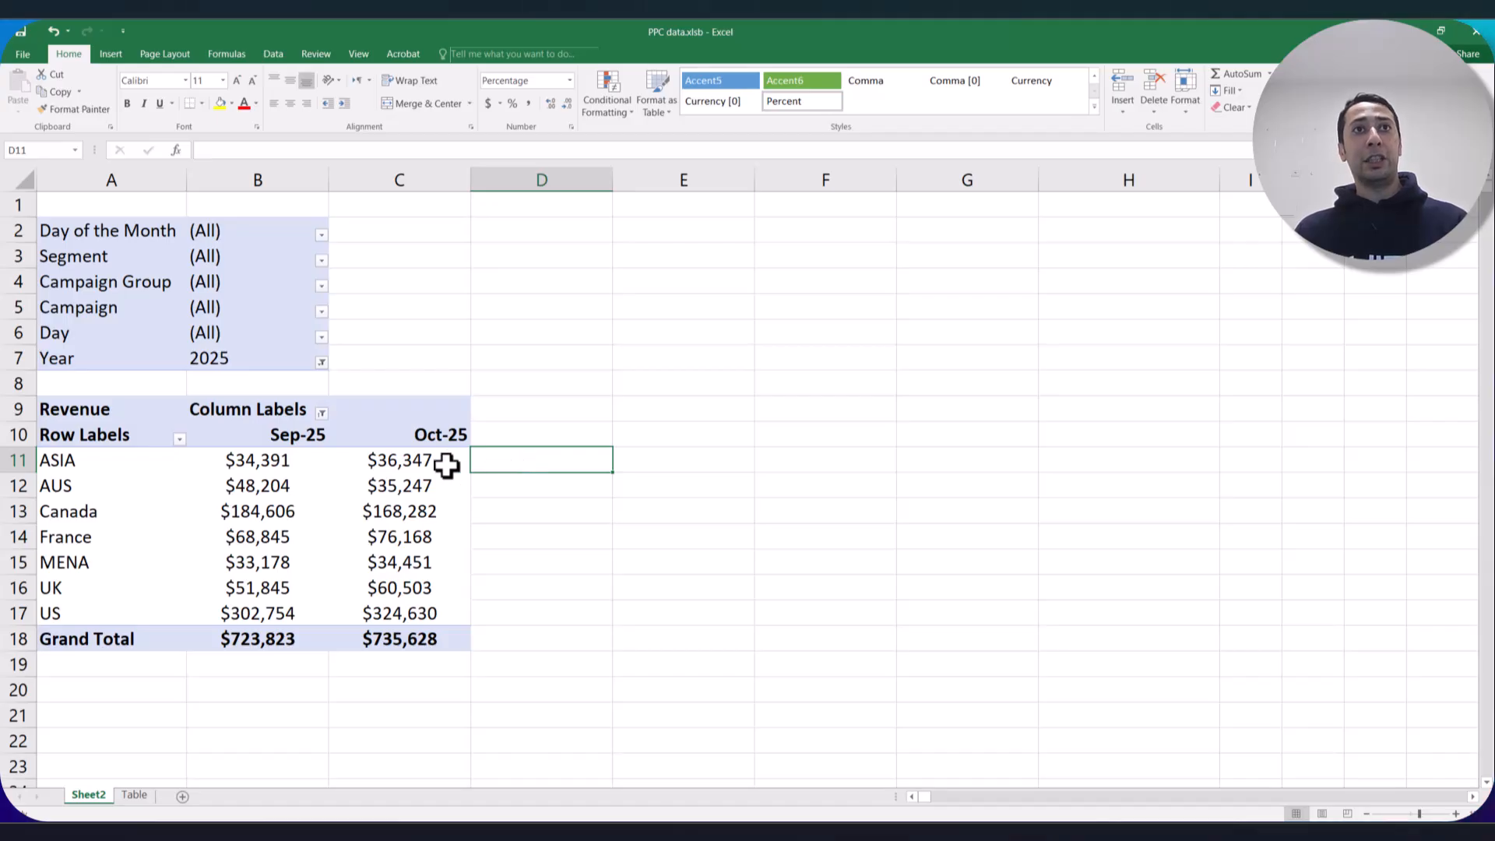
{"action": "left_click_drag", "start_coordinate": [355, 463], "coordinate": [320, 460]}
Enter the formula =(C11-B11)/B11 in D11 for ASIA and fill it down to the US row in D17.
{"action": "left_click", "coordinate": [510, 459]}
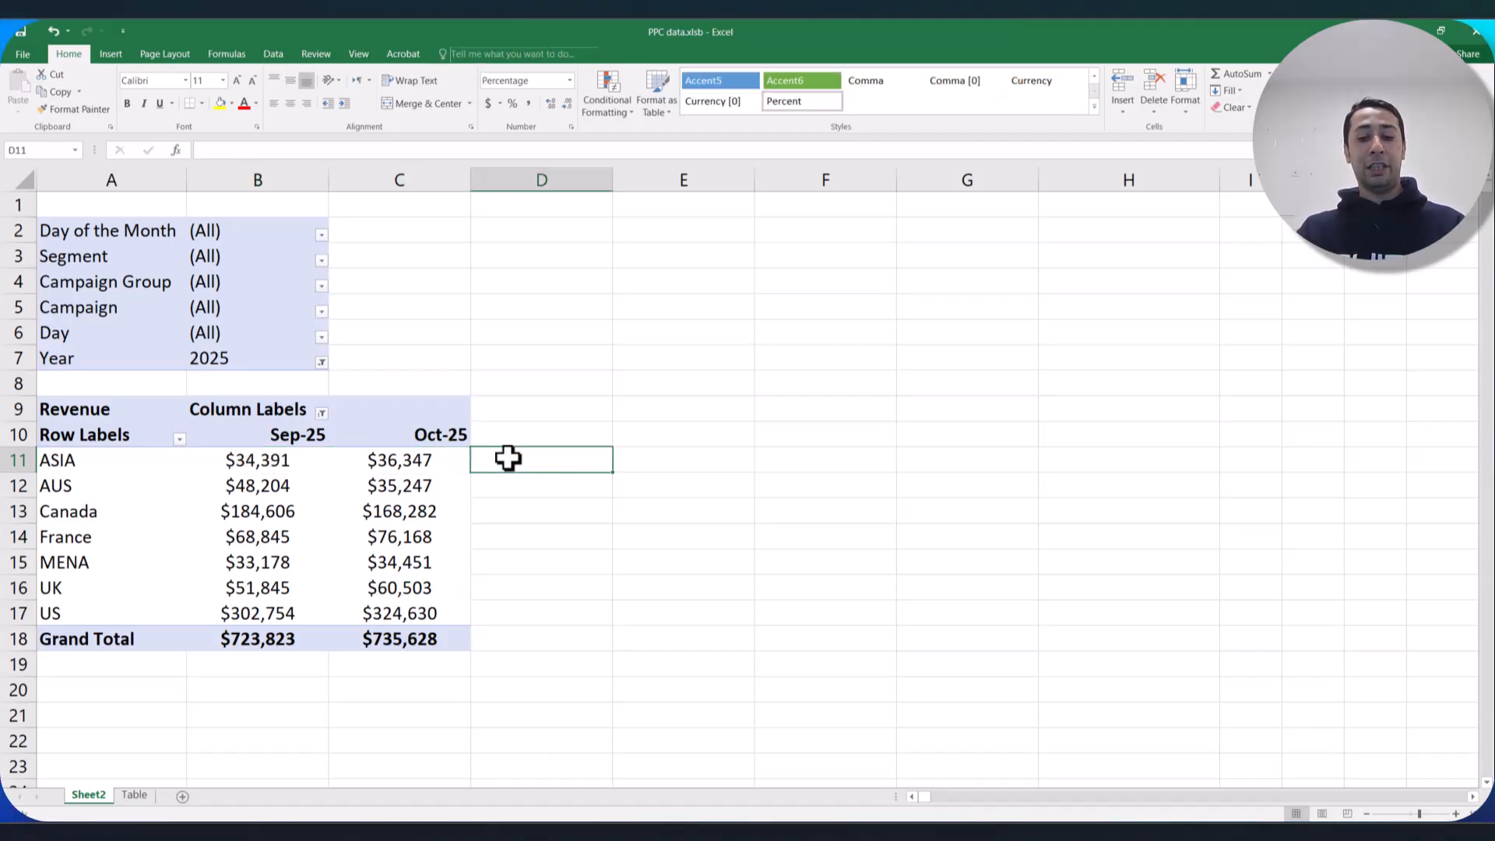
{"action": "type", "text": "="}
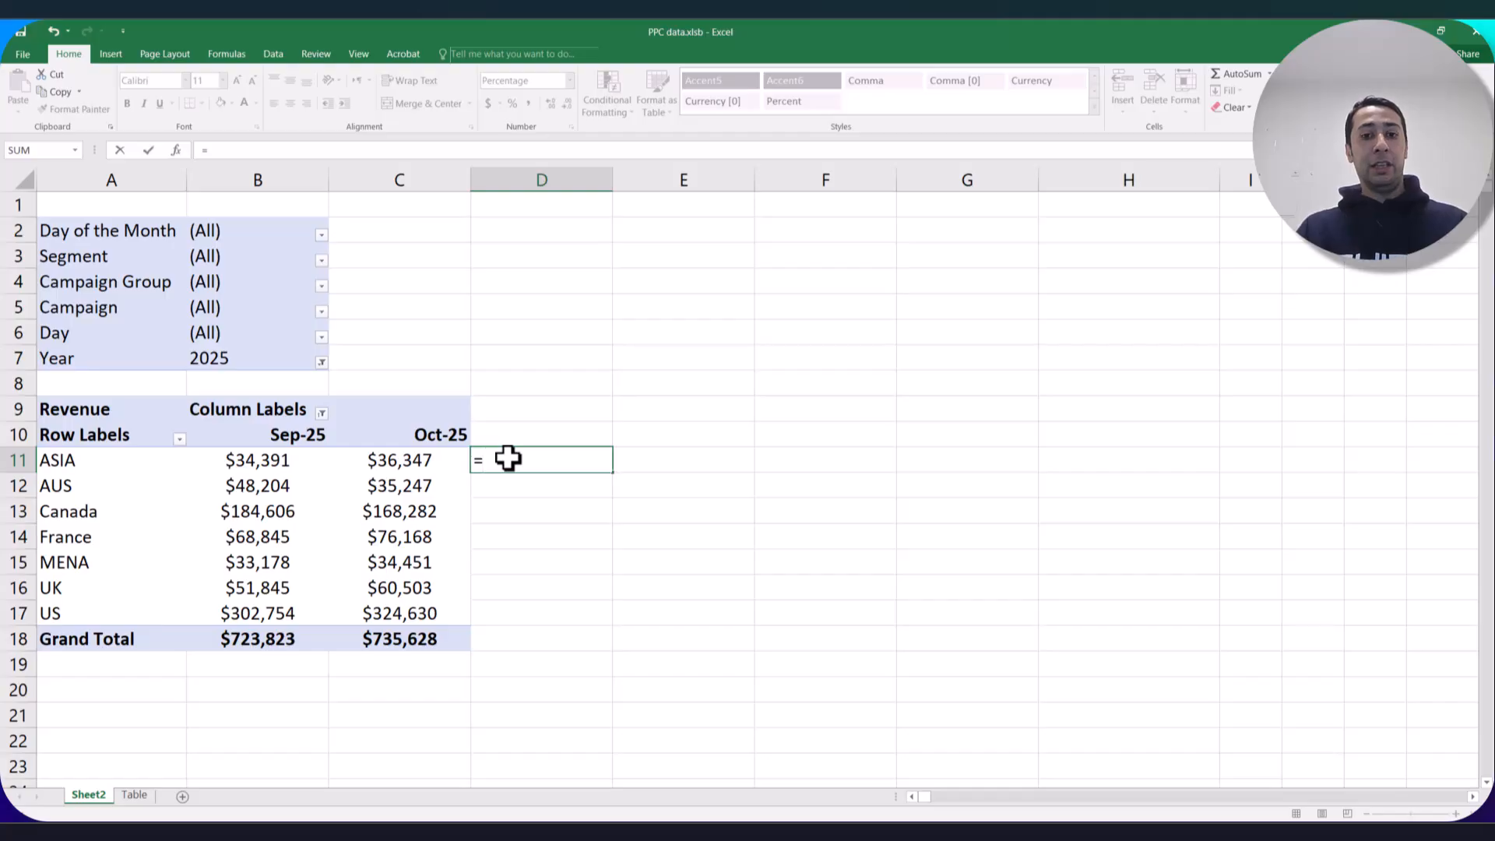
{"action": "type", "text": "("}
{"action": "left_click", "coordinate": [436, 459]}
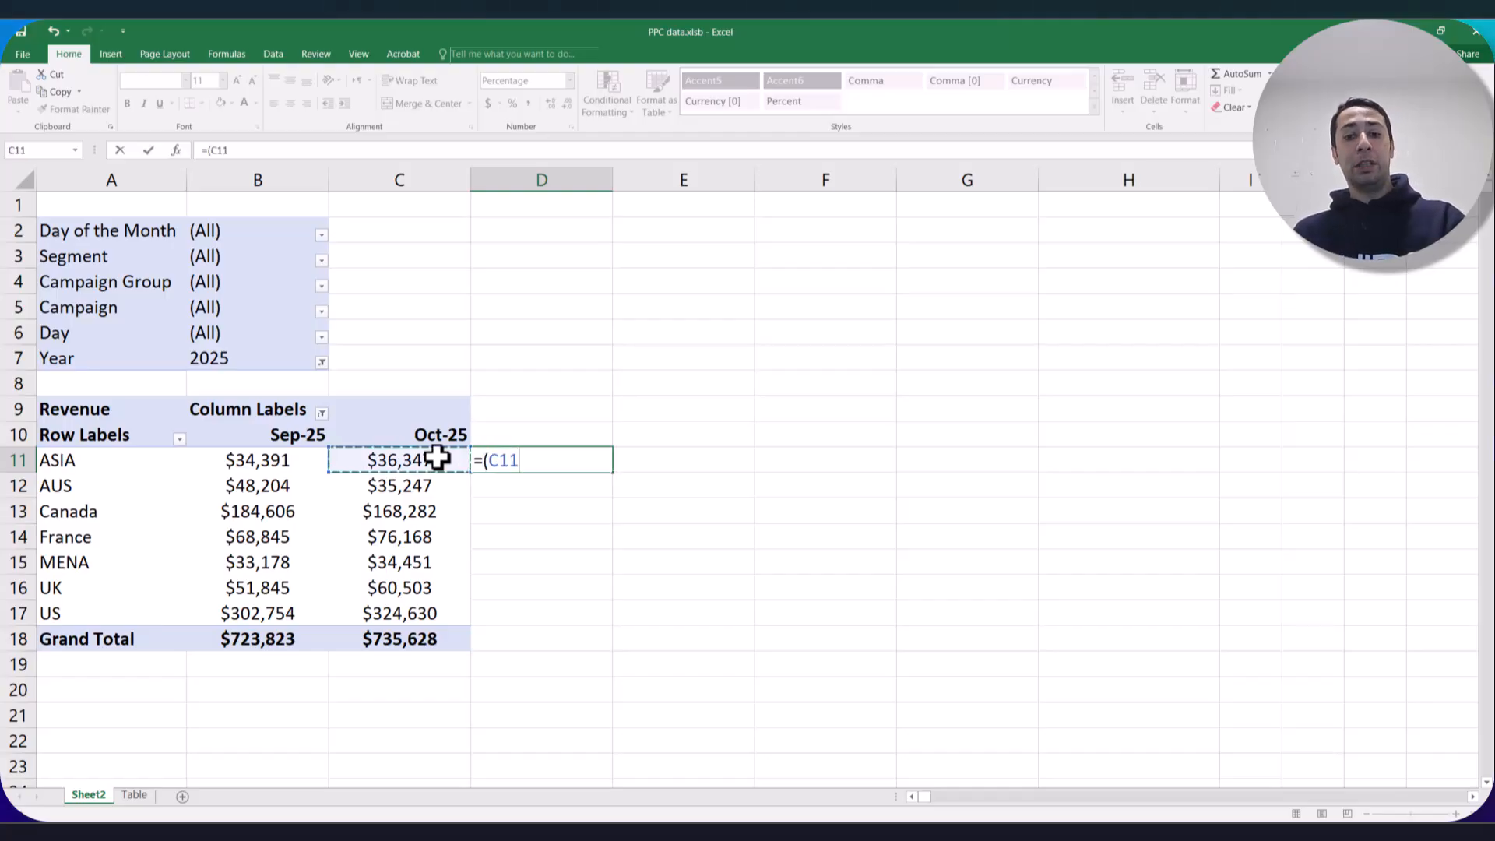
{"action": "type", "text": "-"}
{"action": "left_click", "coordinate": [293, 466]}
{"action": "type", "text": ")/"}
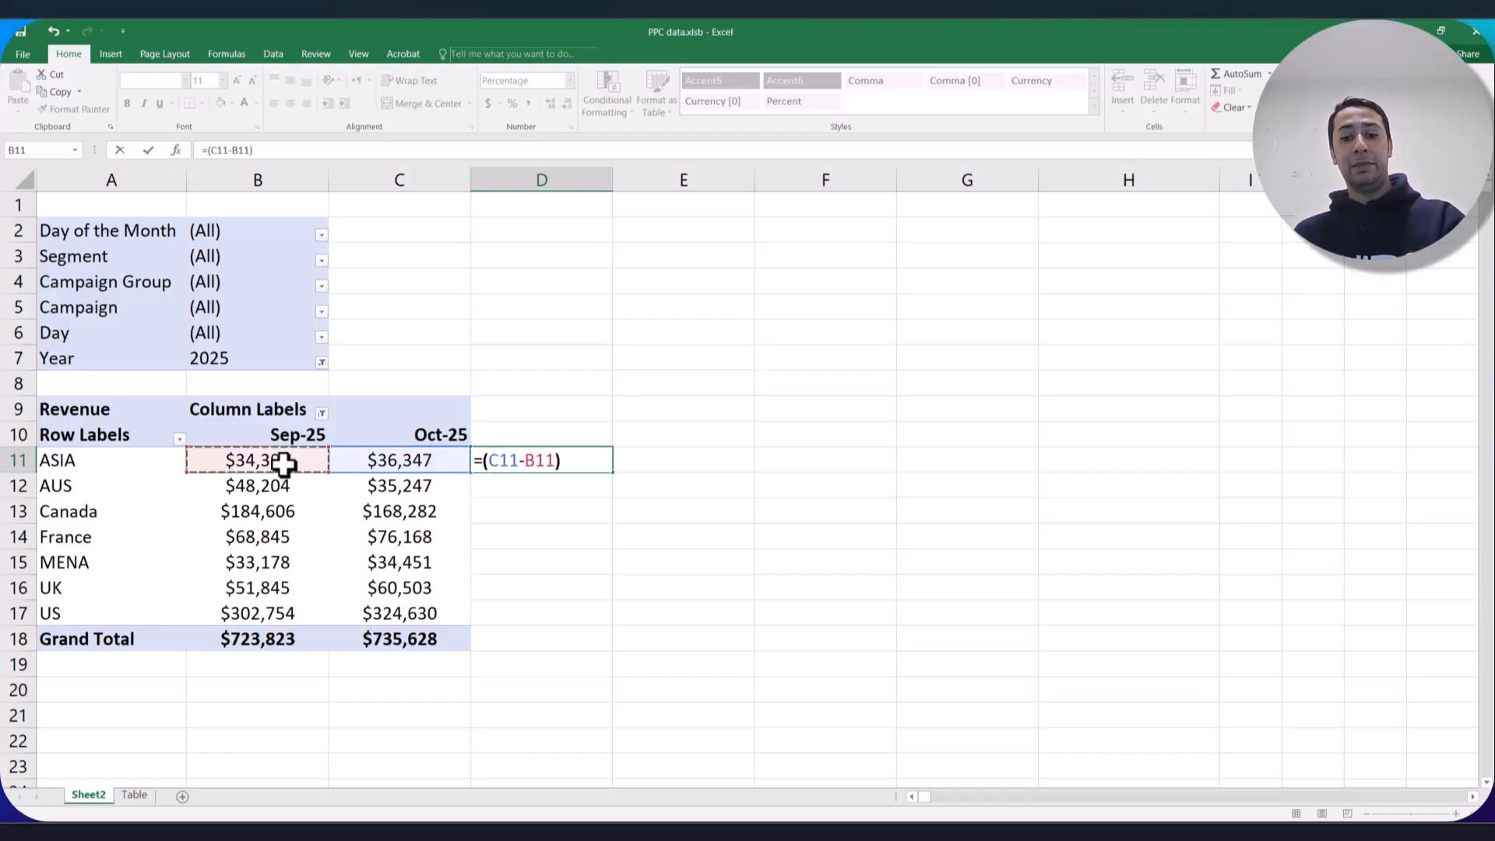
{"action": "left_click", "coordinate": [232, 465]}
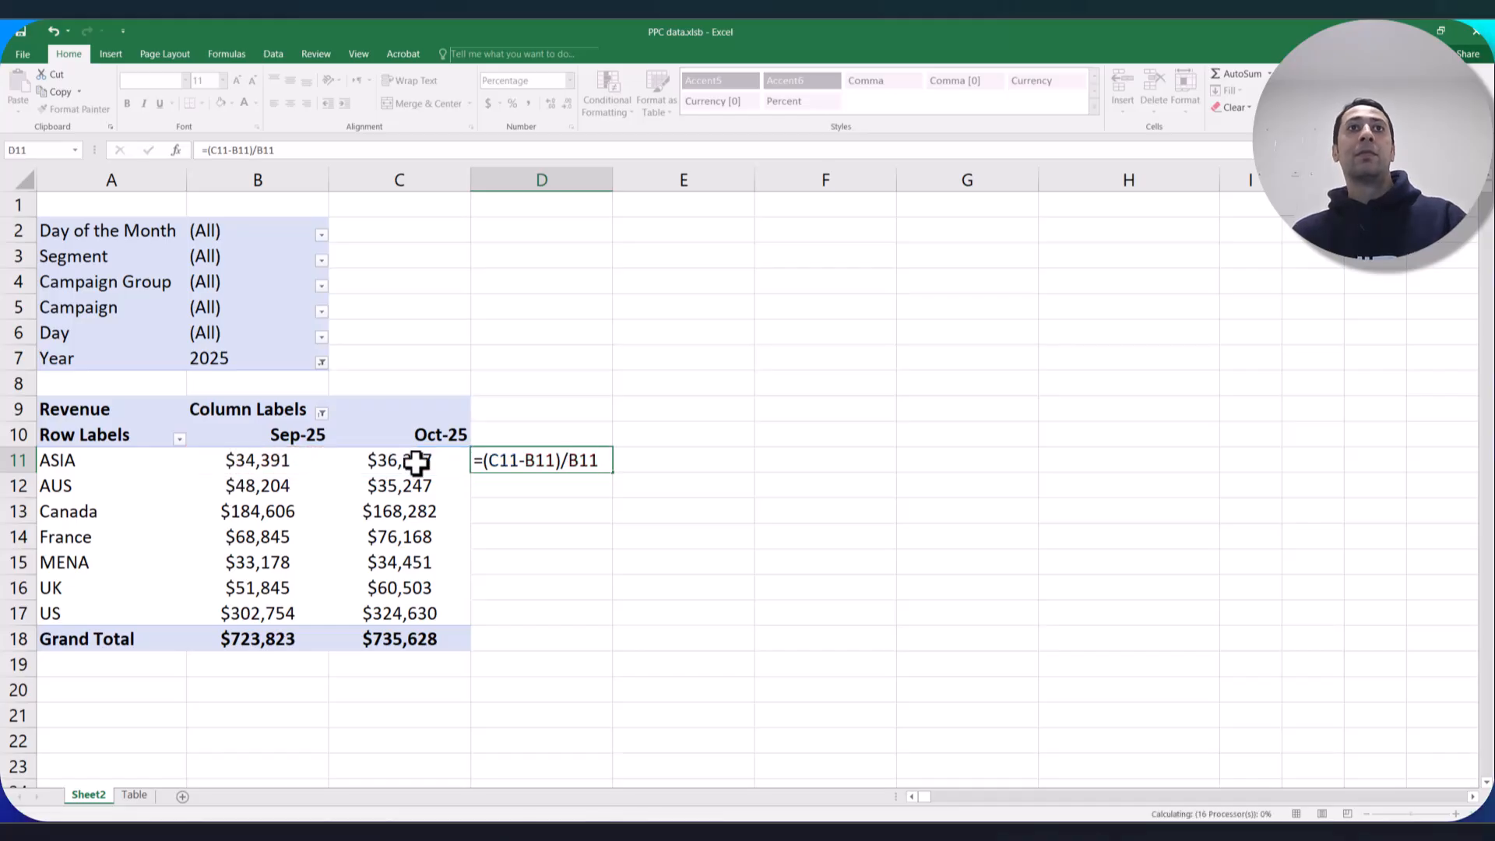
{"action": "key", "text": "Return"}
{"action": "left_click", "coordinate": [549, 463]}
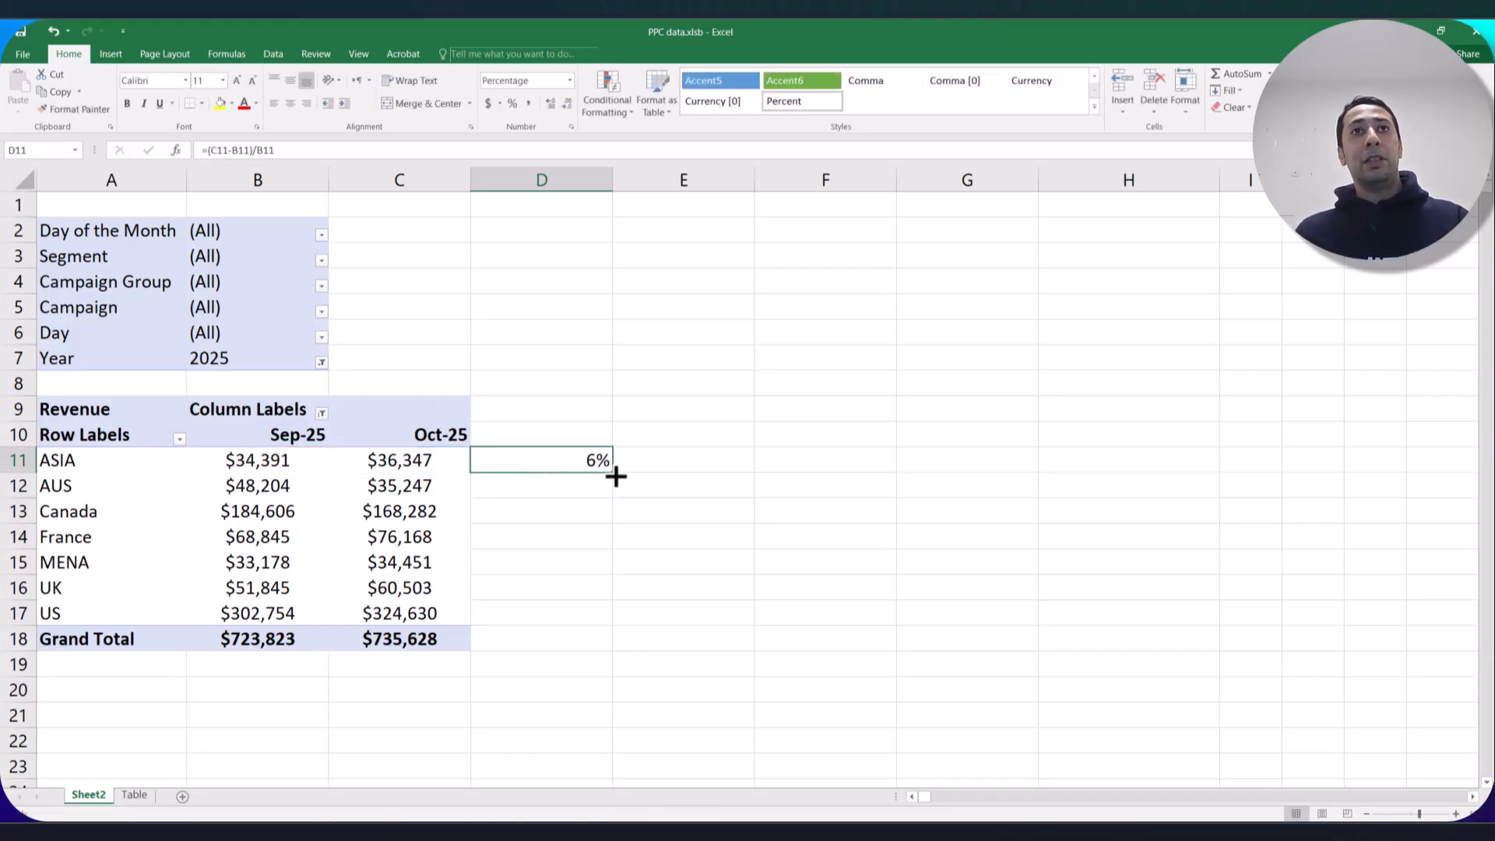
{"action": "left_click_drag", "start_coordinate": [614, 474], "coordinate": [603, 621]}
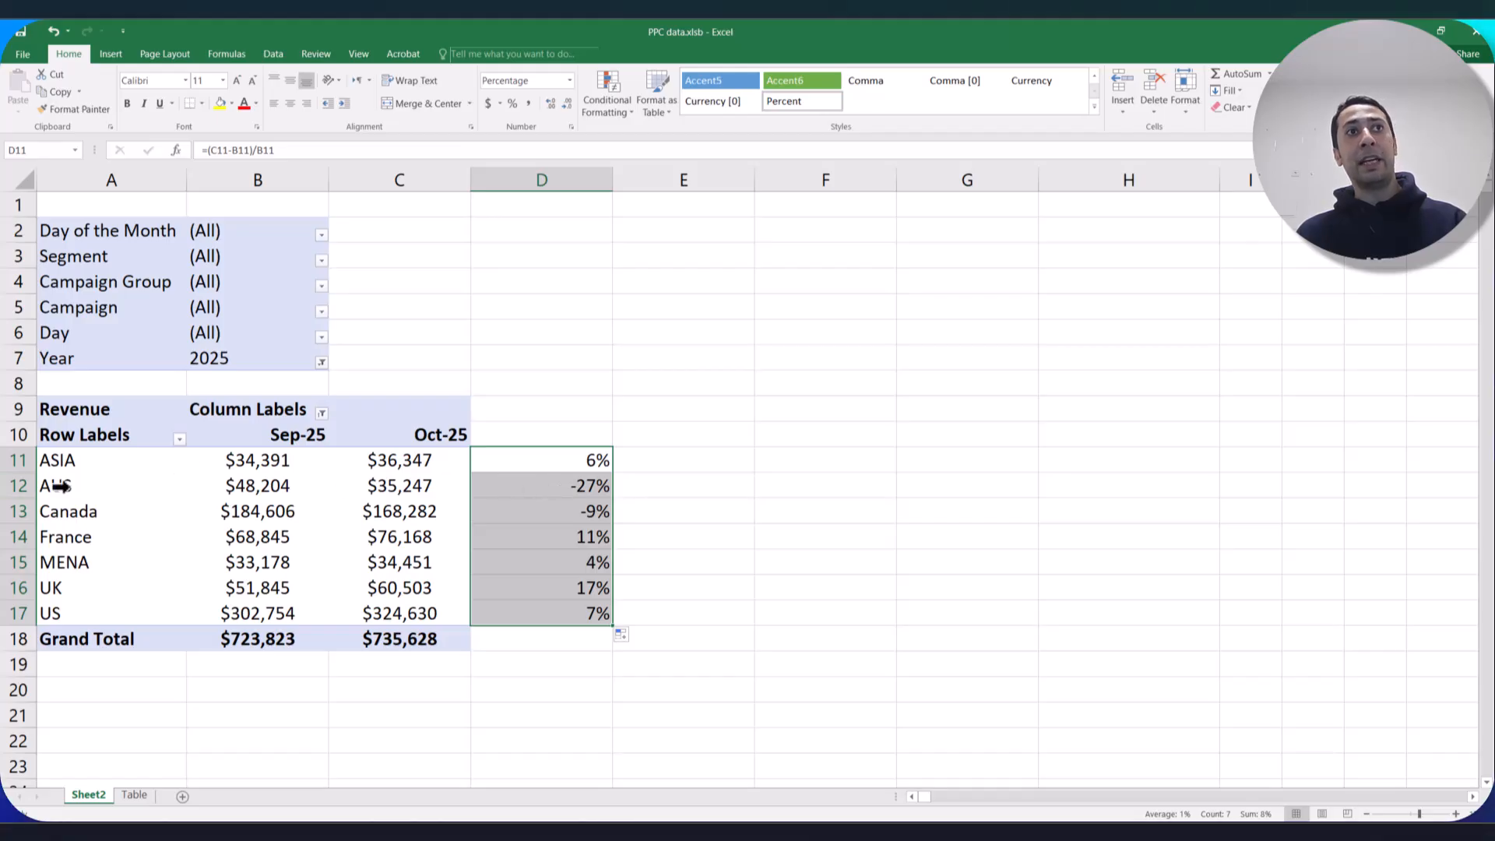
{"action": "left_click", "coordinate": [527, 494]}
{"action": "left_click_drag", "start_coordinate": [413, 490], "coordinate": [267, 616]}
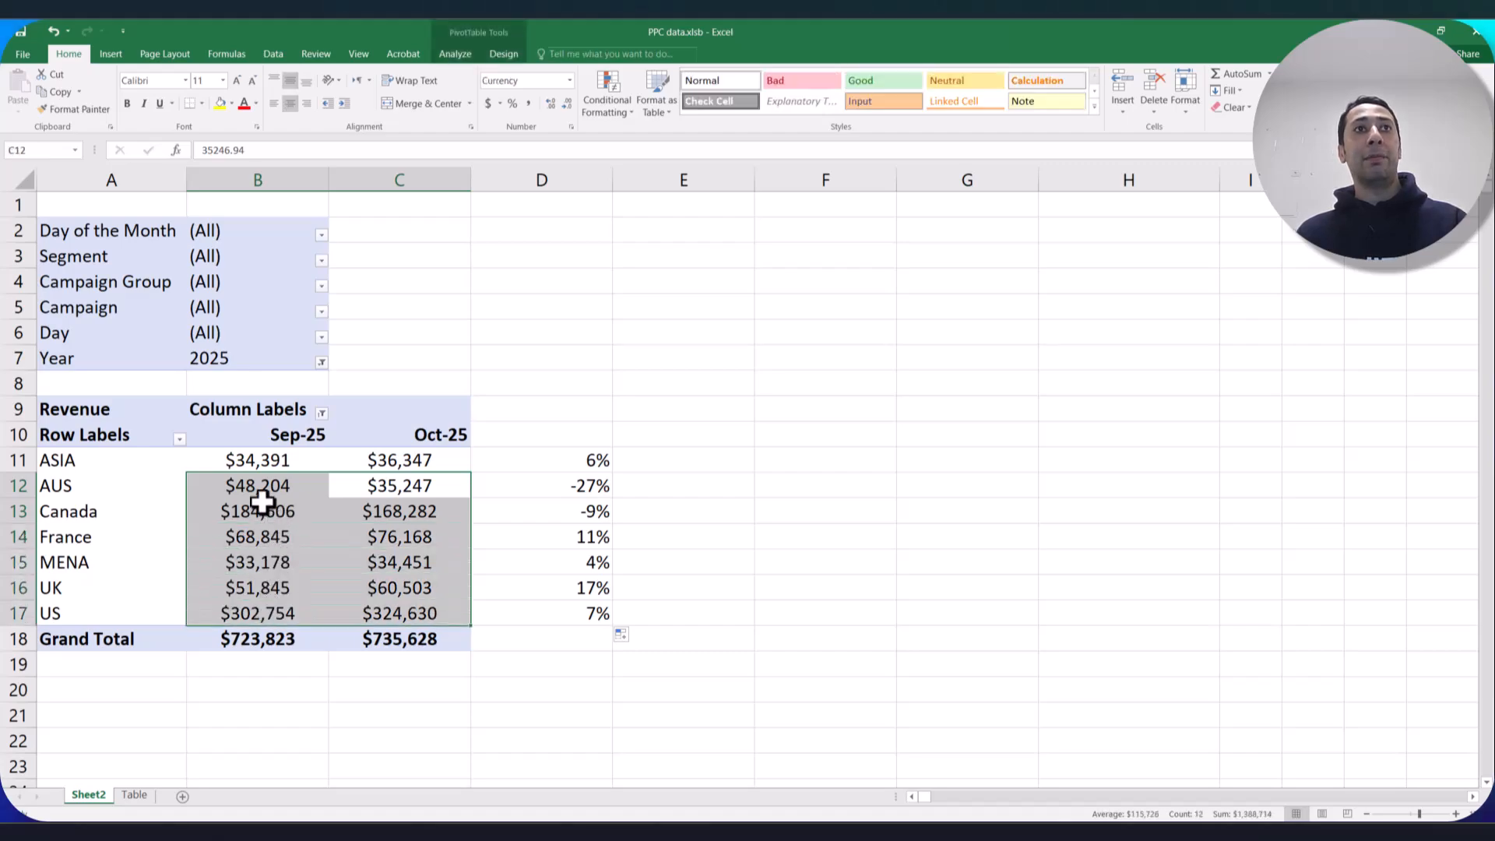
{"action": "left_click", "coordinate": [574, 491]}
{"action": "left_click", "coordinate": [698, 511]}
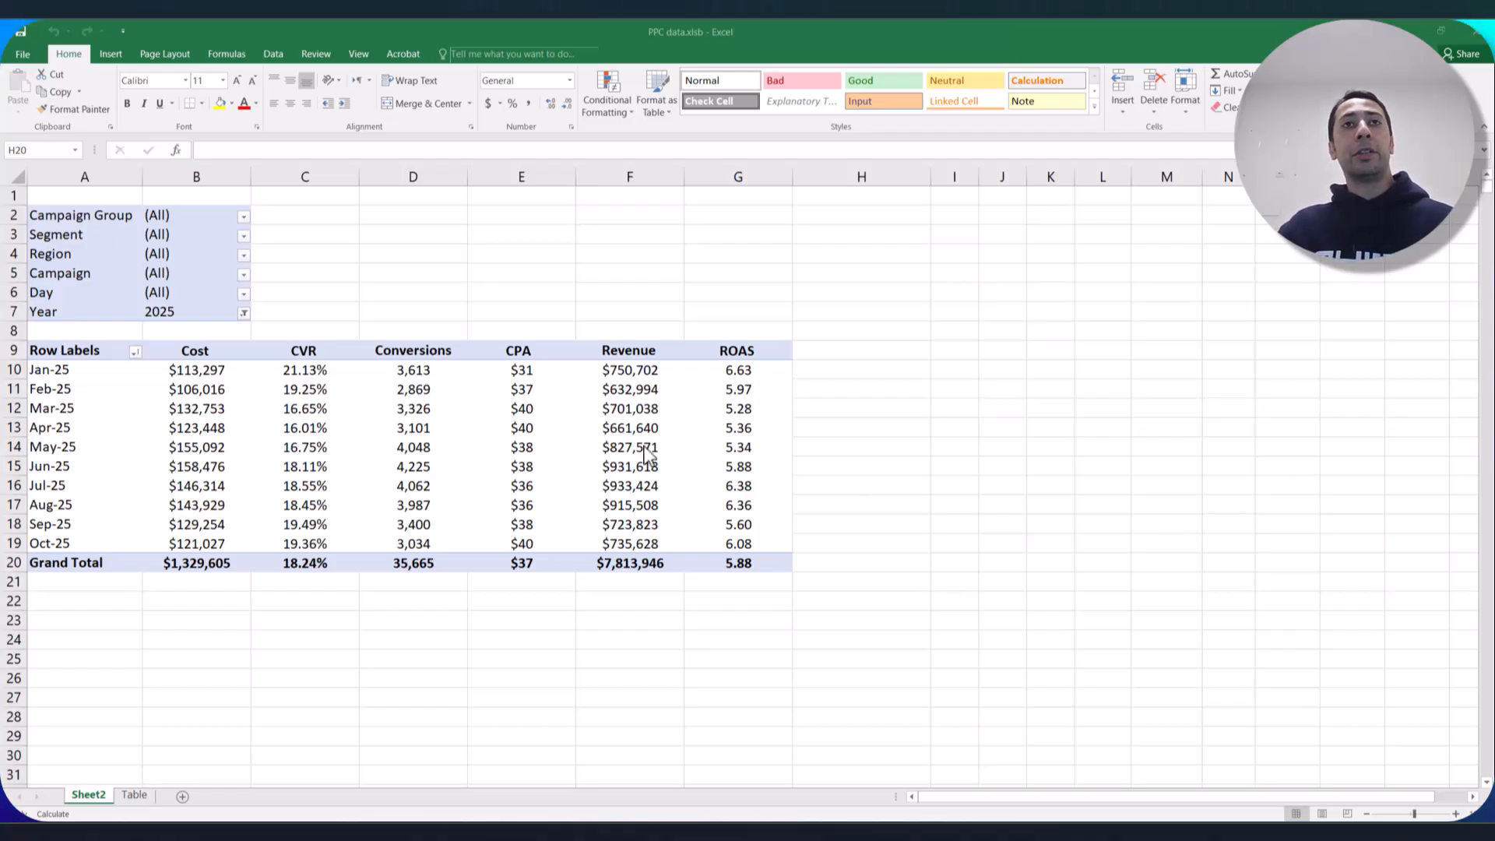
Check which months are listed in the pivot table's row labels.
{"action": "left_click", "coordinate": [919, 596]}
{"action": "left_click_drag", "start_coordinate": [83, 372], "coordinate": [77, 538]}
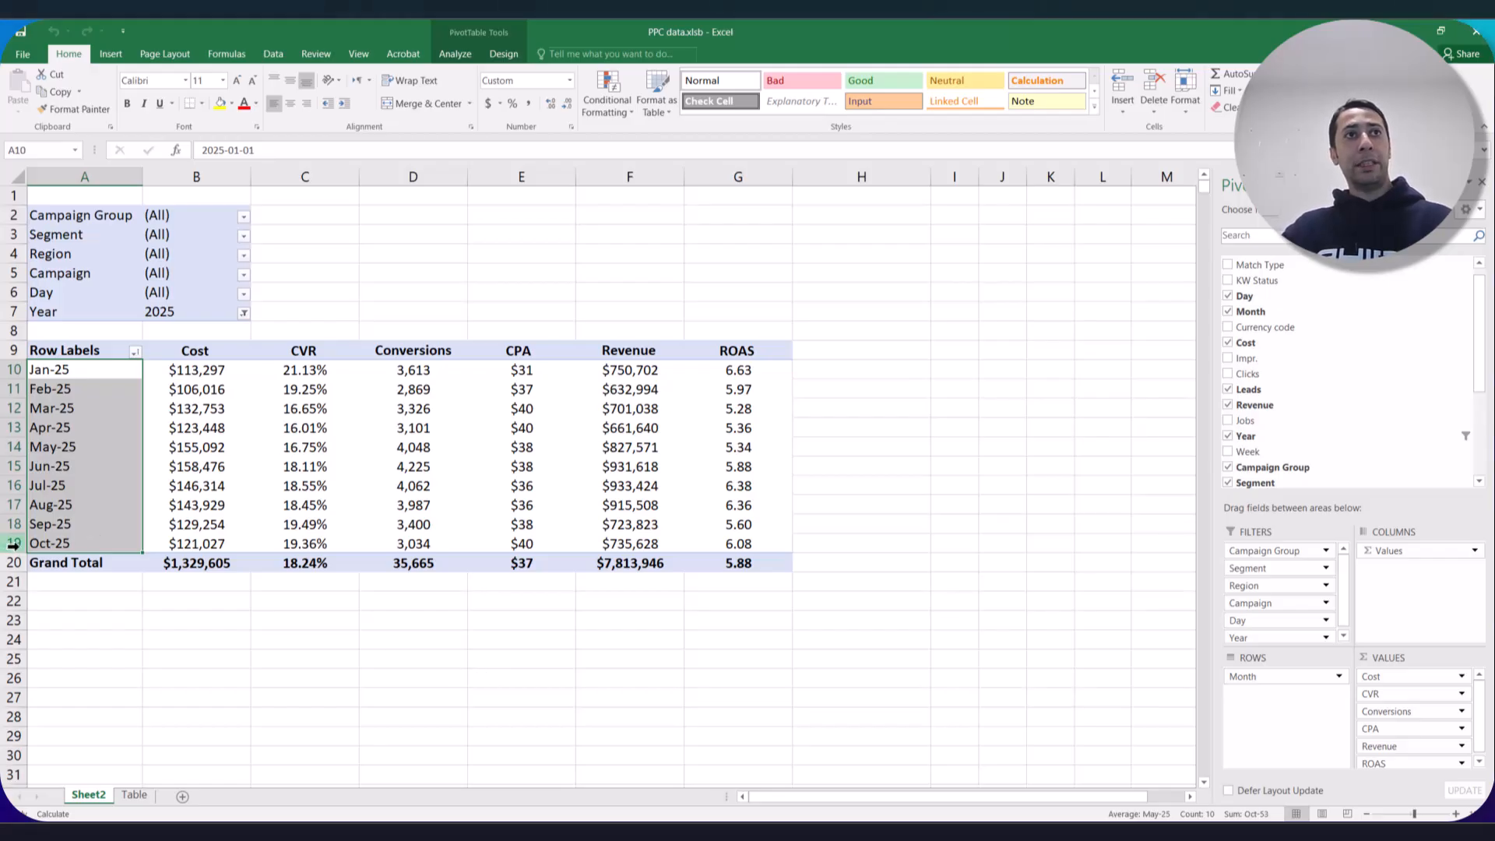
{"action": "left_click", "coordinate": [104, 585]}
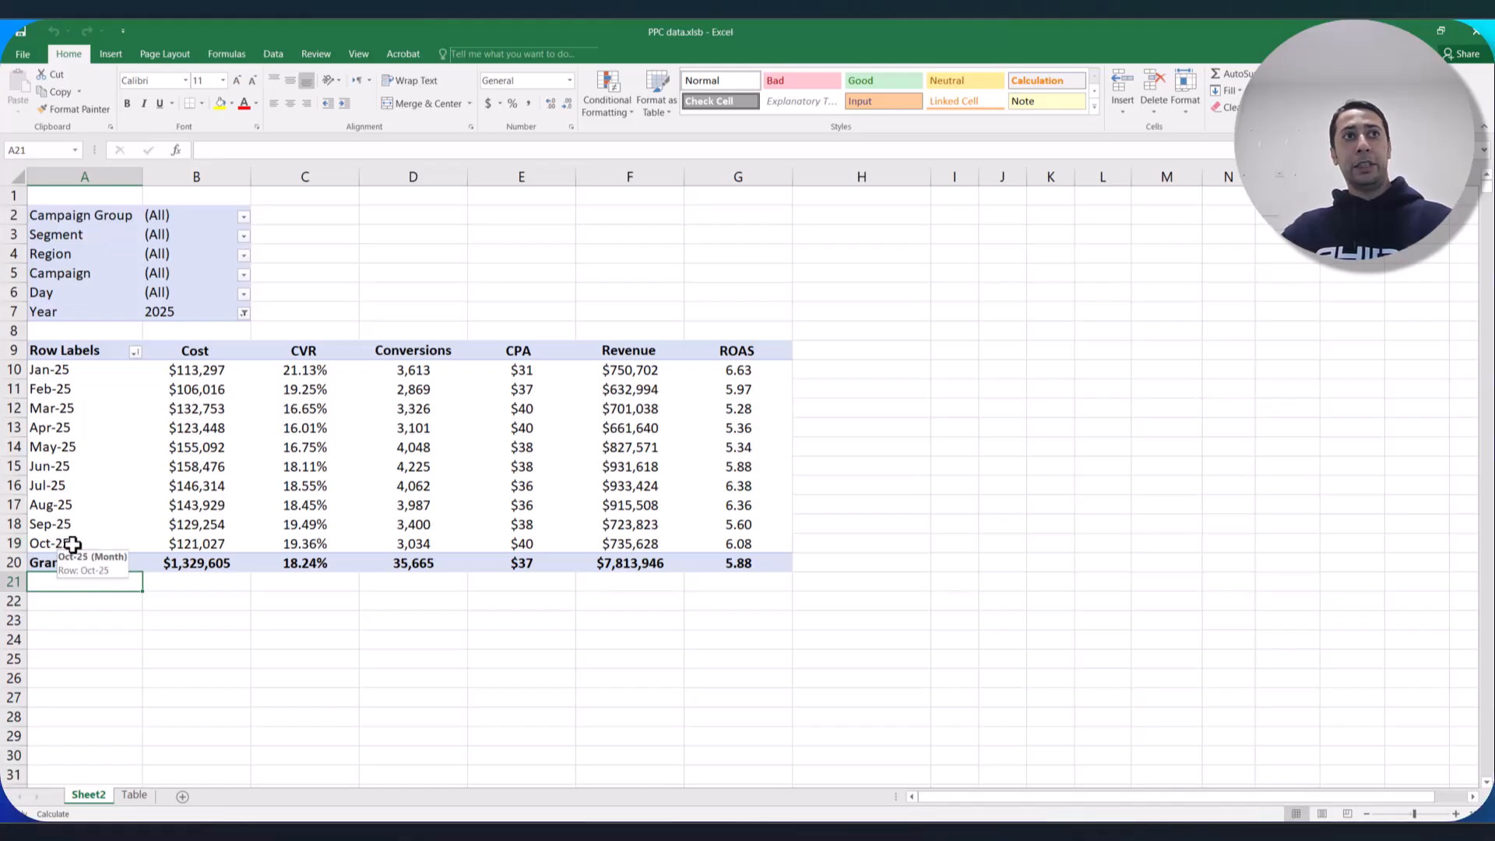
{"action": "left_click", "coordinate": [102, 640]}
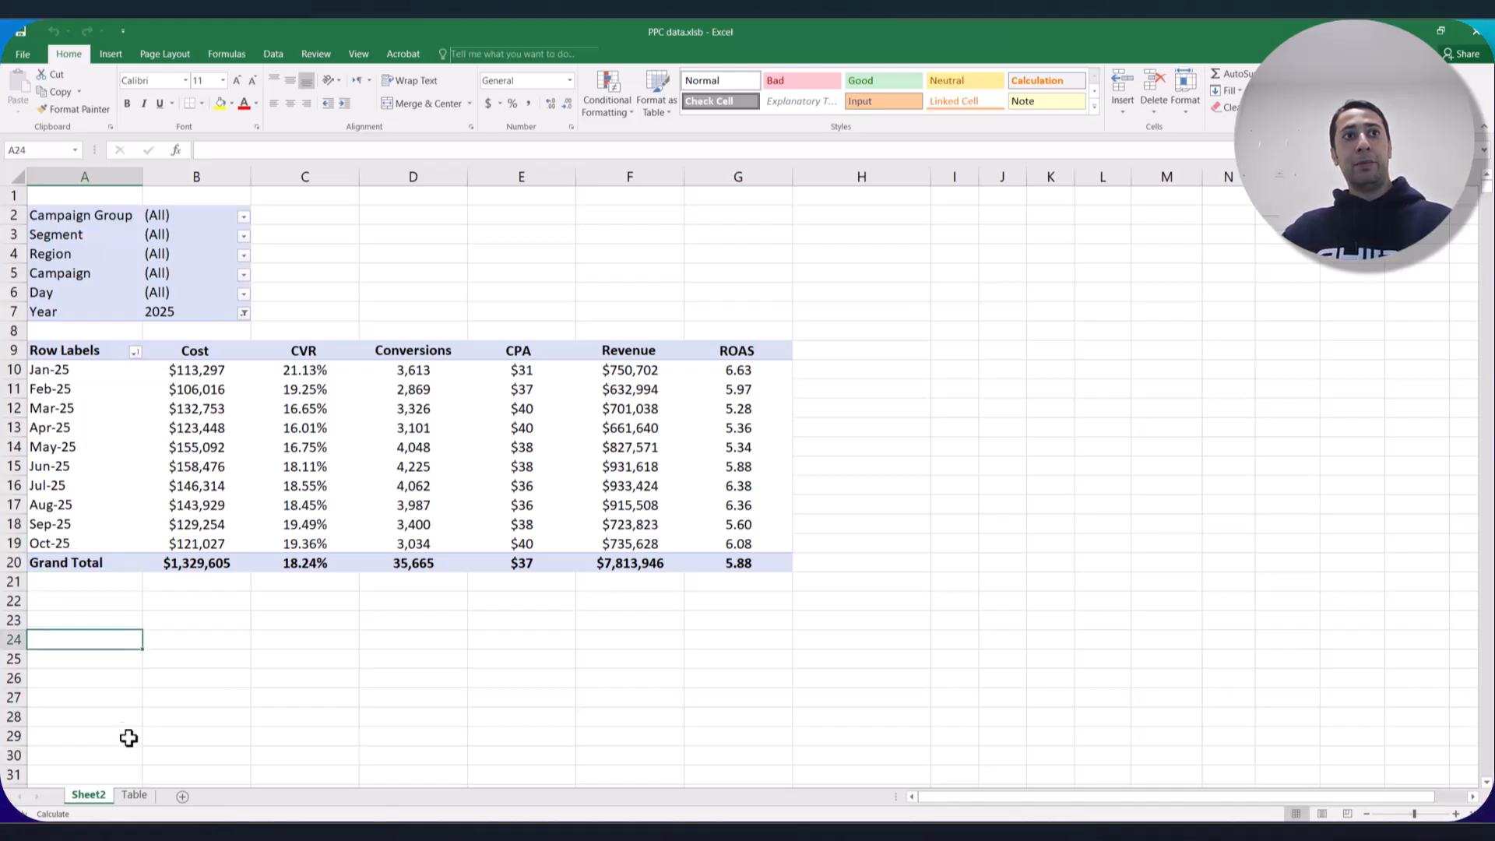
Go to the end of the source data on the Table sheet and check the last rows' months.
{"action": "left_click", "coordinate": [133, 794]}
{"action": "left_click", "coordinate": [325, 269]}
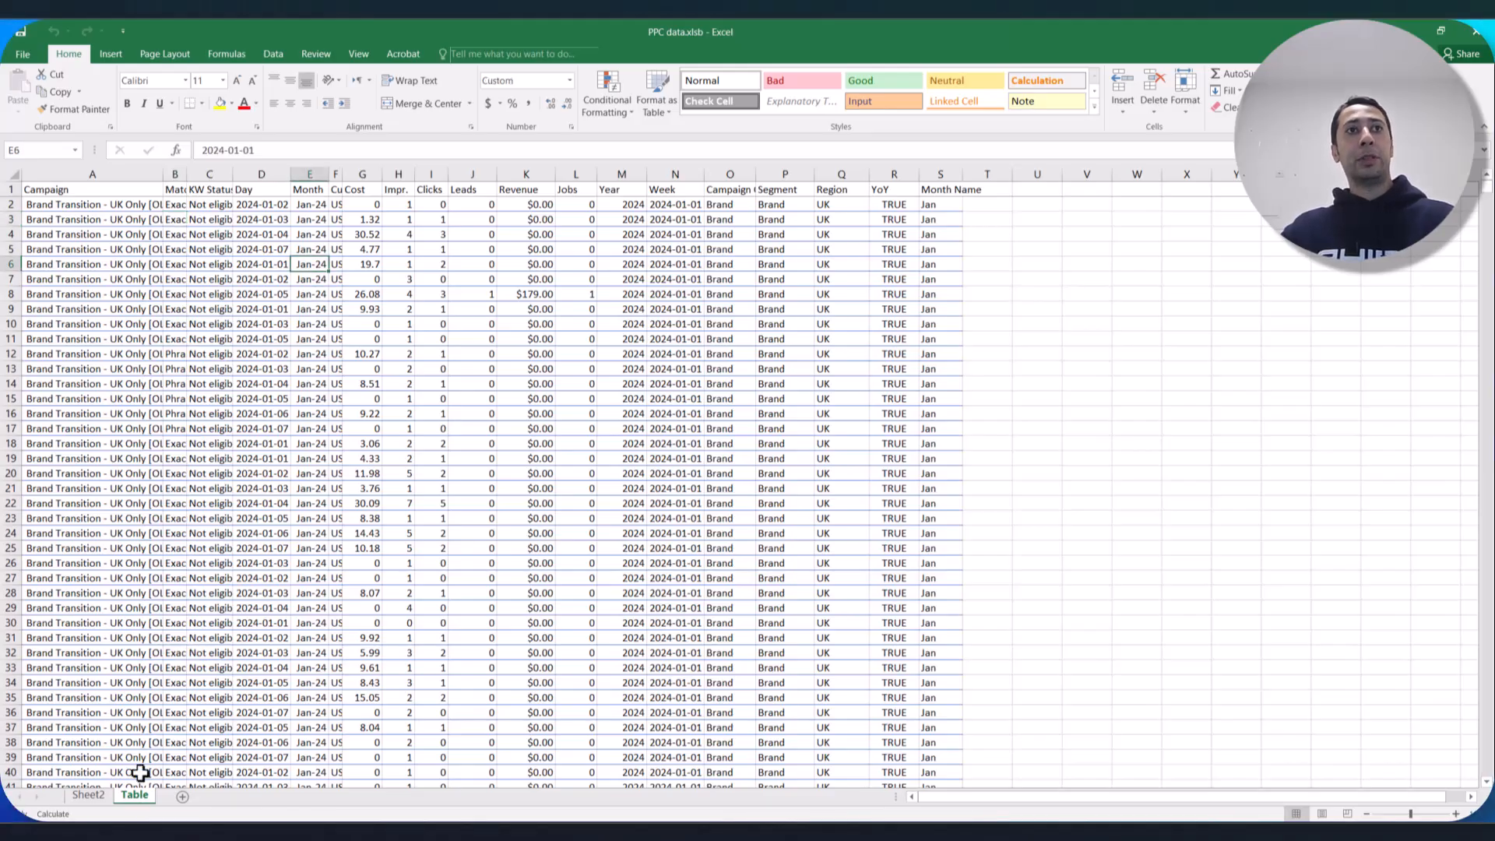
{"action": "left_click", "coordinate": [260, 454]}
{"action": "key", "text": "ctrl+Down"}
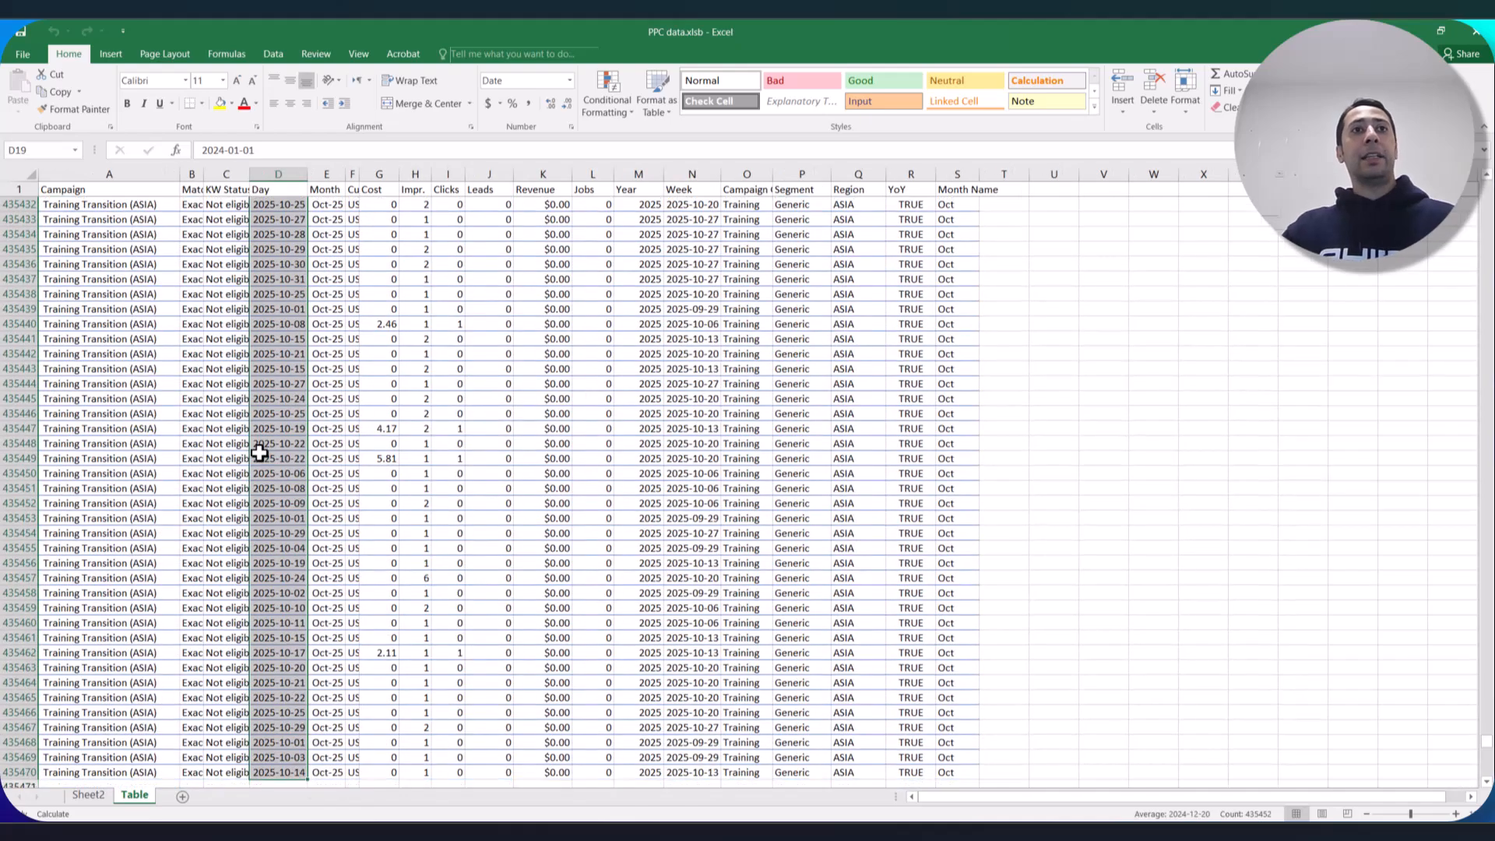
{"action": "key", "text": "Right"}
{"action": "scroll", "coordinate": [327, 632], "scroll_direction": "down", "scroll_amount": 2}
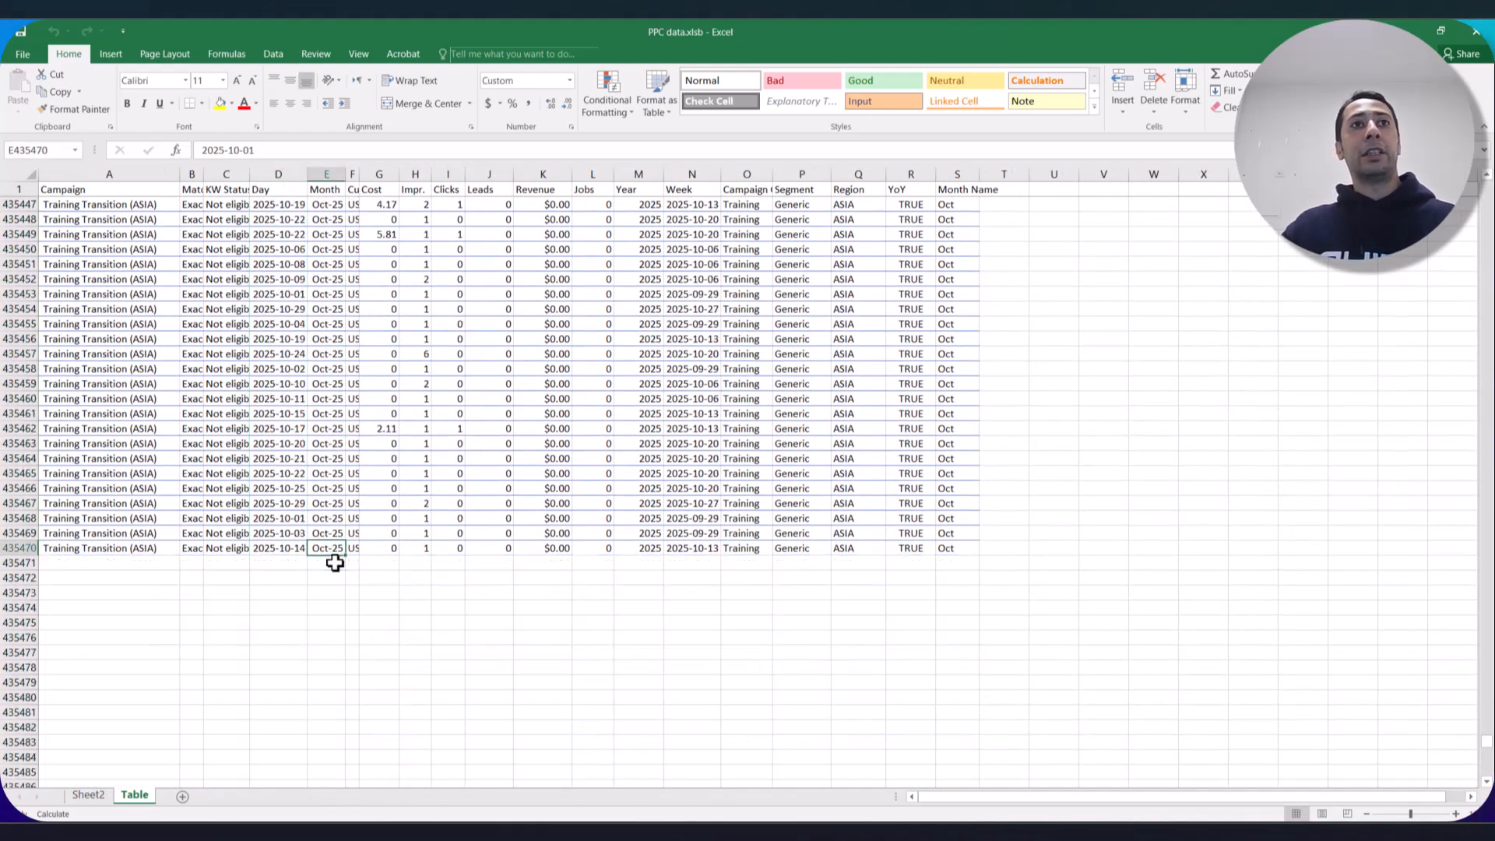
Switch to the Book1 workbook and check which months its Month column contains.
{"action": "left_click_drag", "start_coordinate": [347, 395], "coordinate": [1168, 140]}
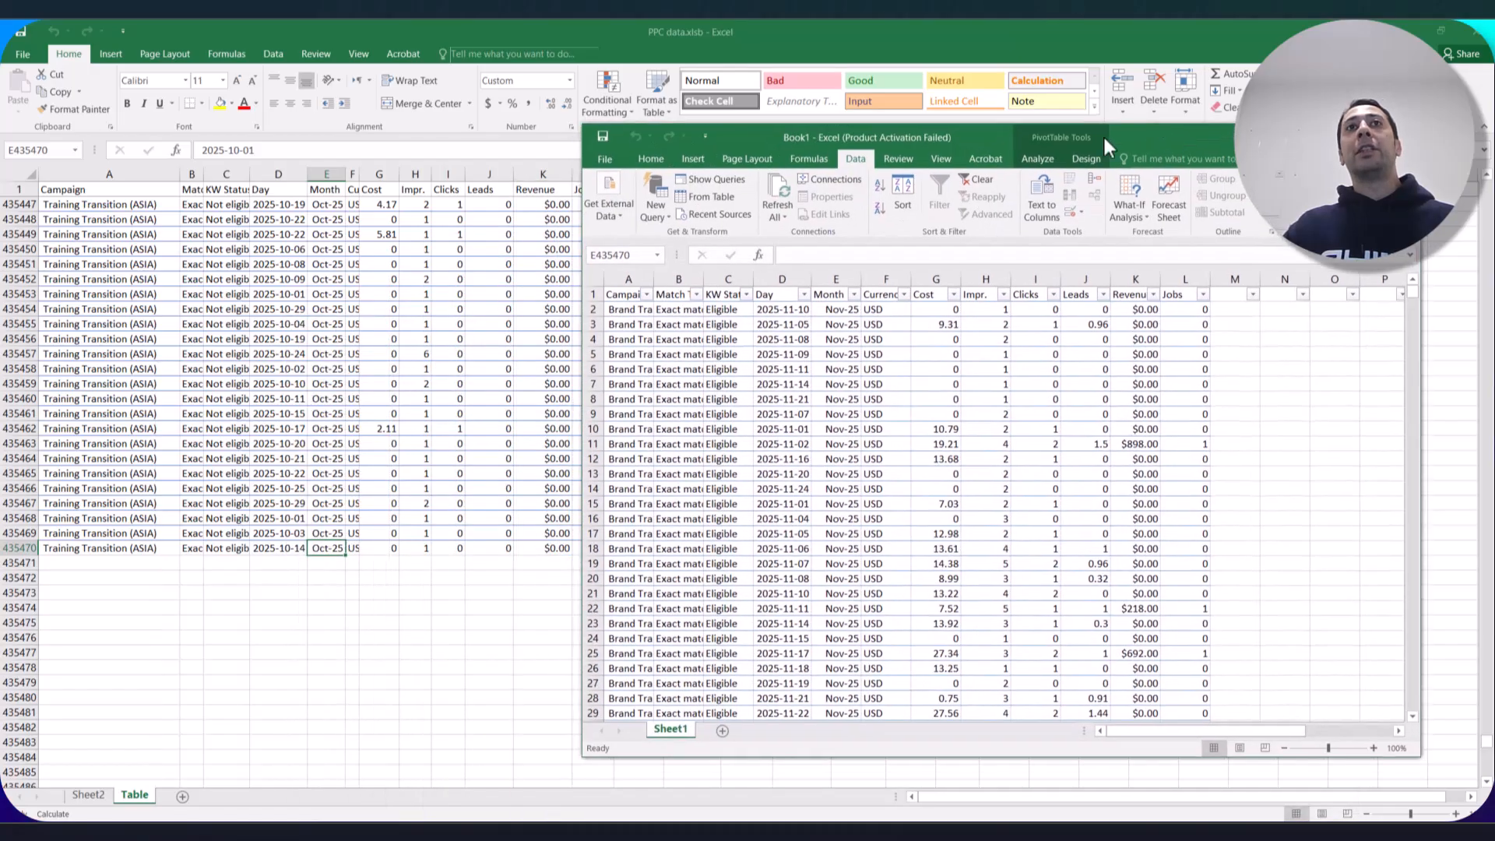
{"action": "left_click", "coordinate": [767, 324]}
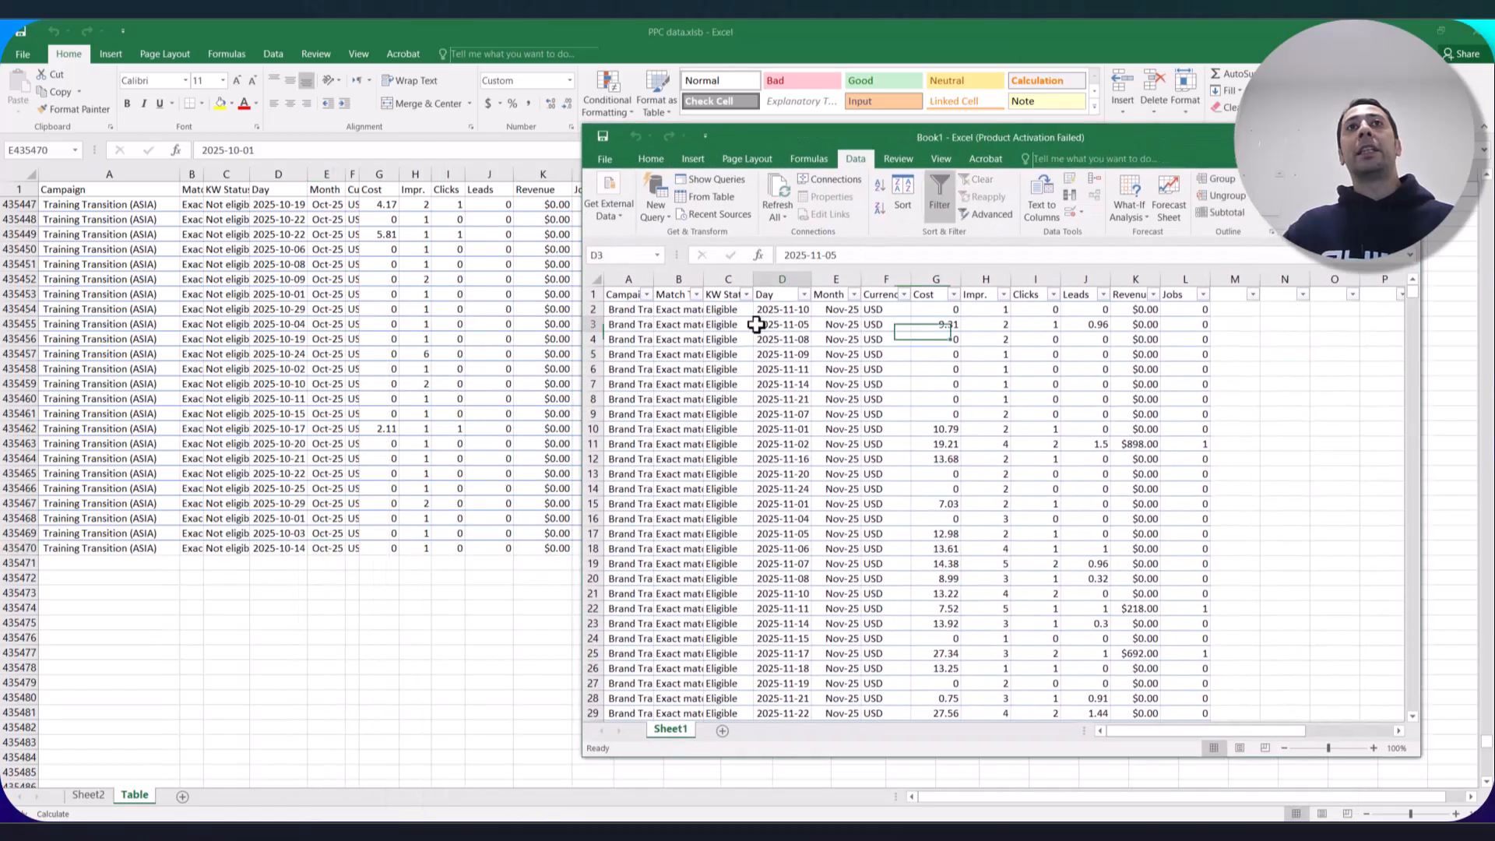
{"action": "left_click", "coordinate": [854, 294]}
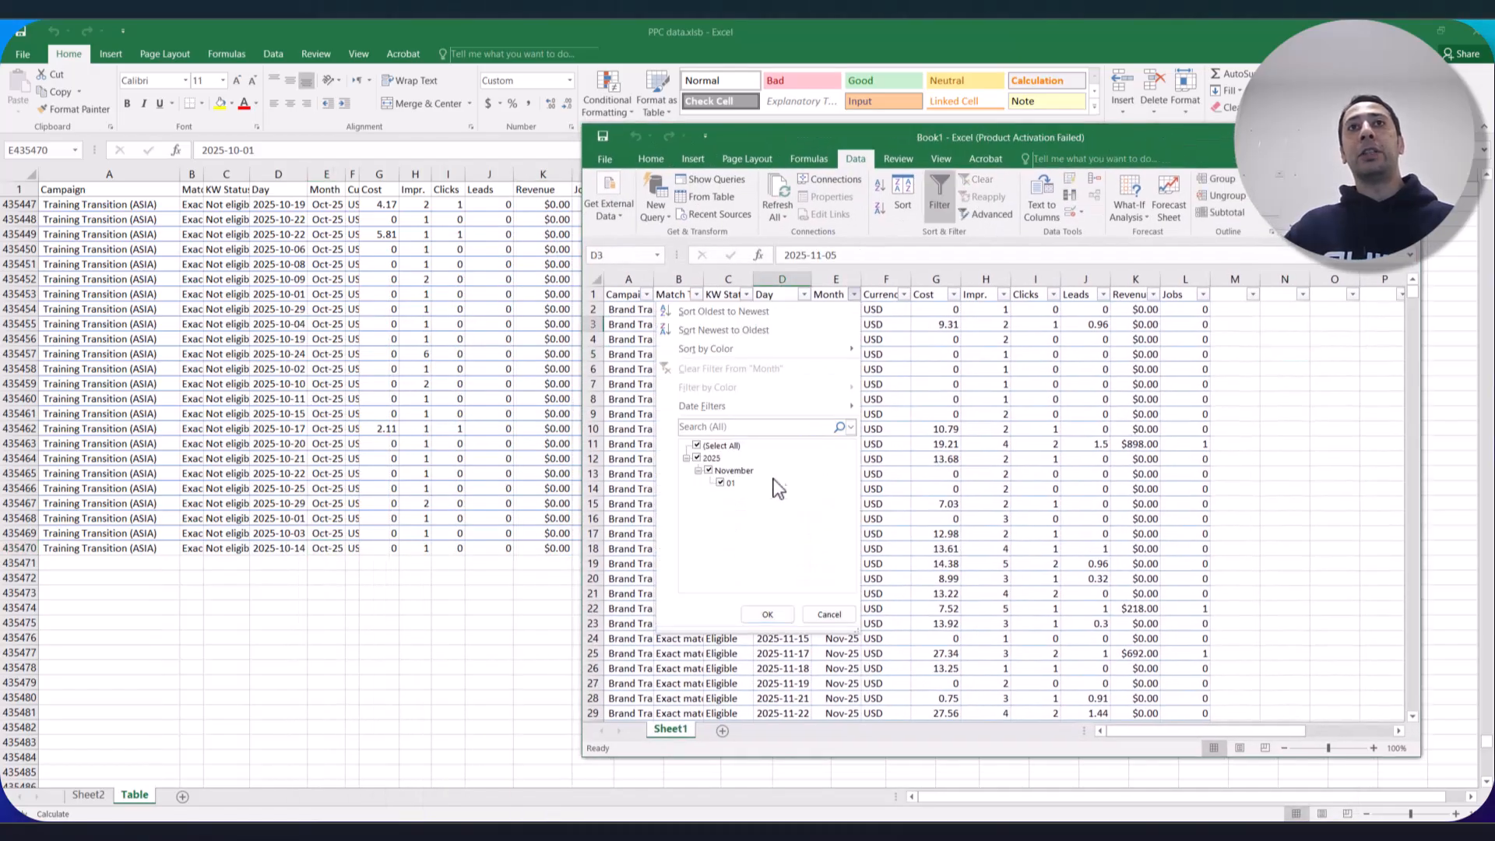
{"action": "left_click", "coordinate": [959, 438]}
Copy all November data rows from A2 across to Jobs in Book1 and paste them into PPC data's Table sheet at A435471.
{"action": "left_click_drag", "start_coordinate": [636, 310], "coordinate": [1182, 305]}
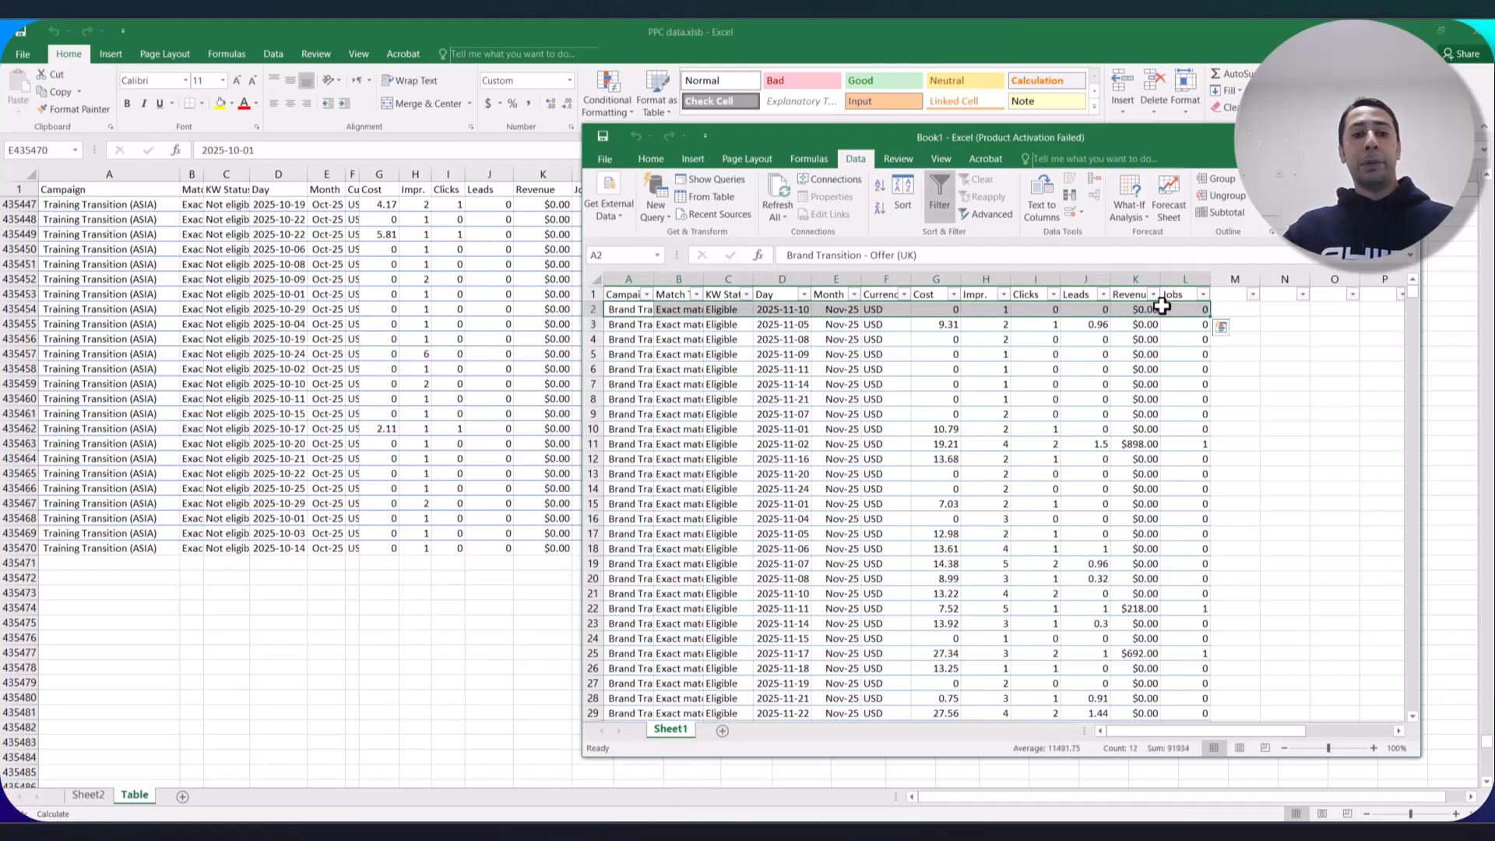
{"action": "key", "text": "ctrl+shift+Down"}
{"action": "key", "text": "ctrl+c"}
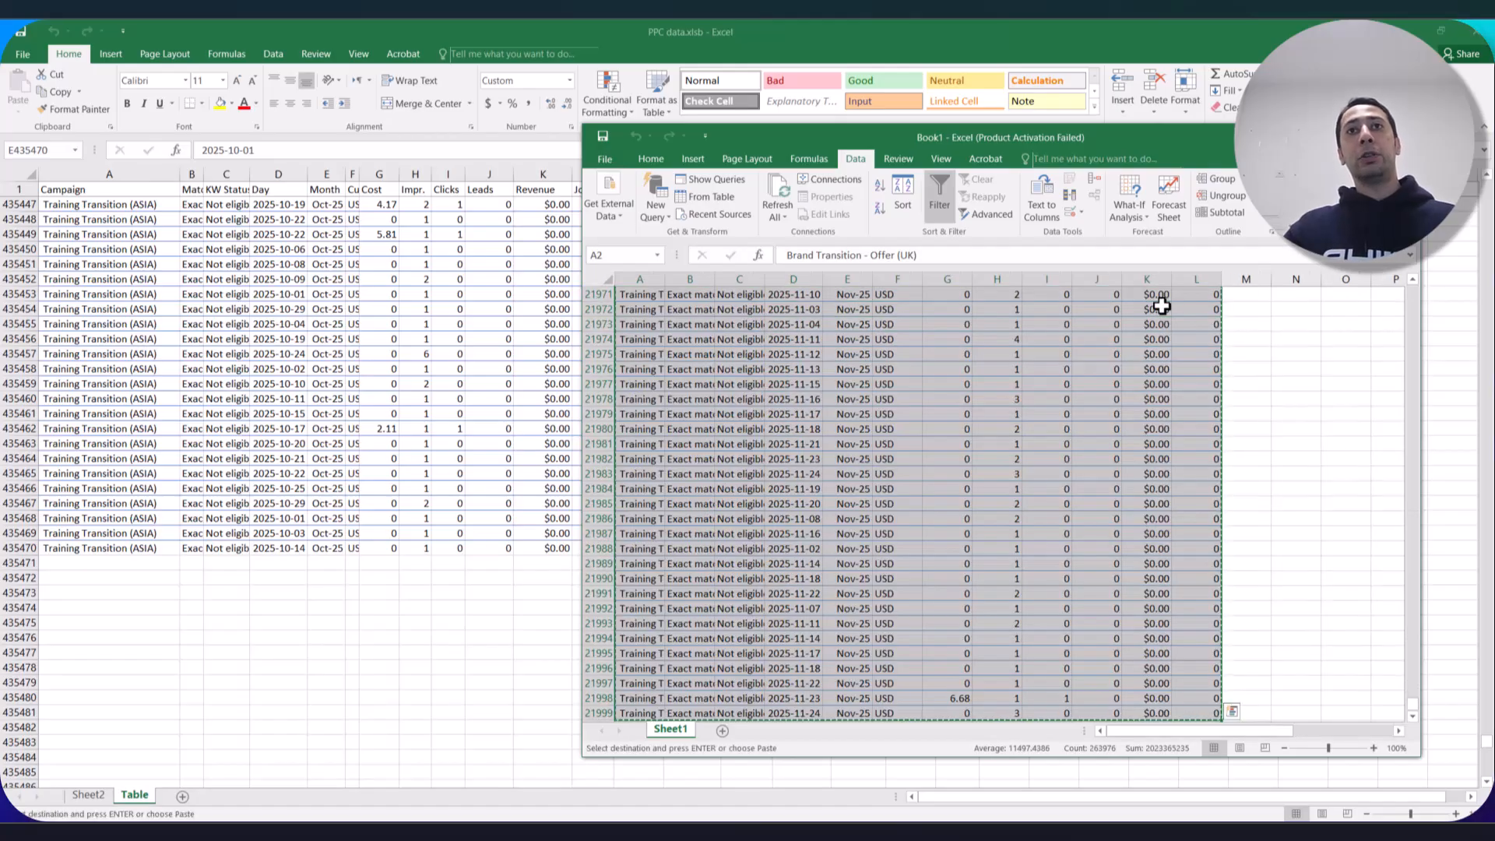
{"action": "key", "text": "alt+Tab"}
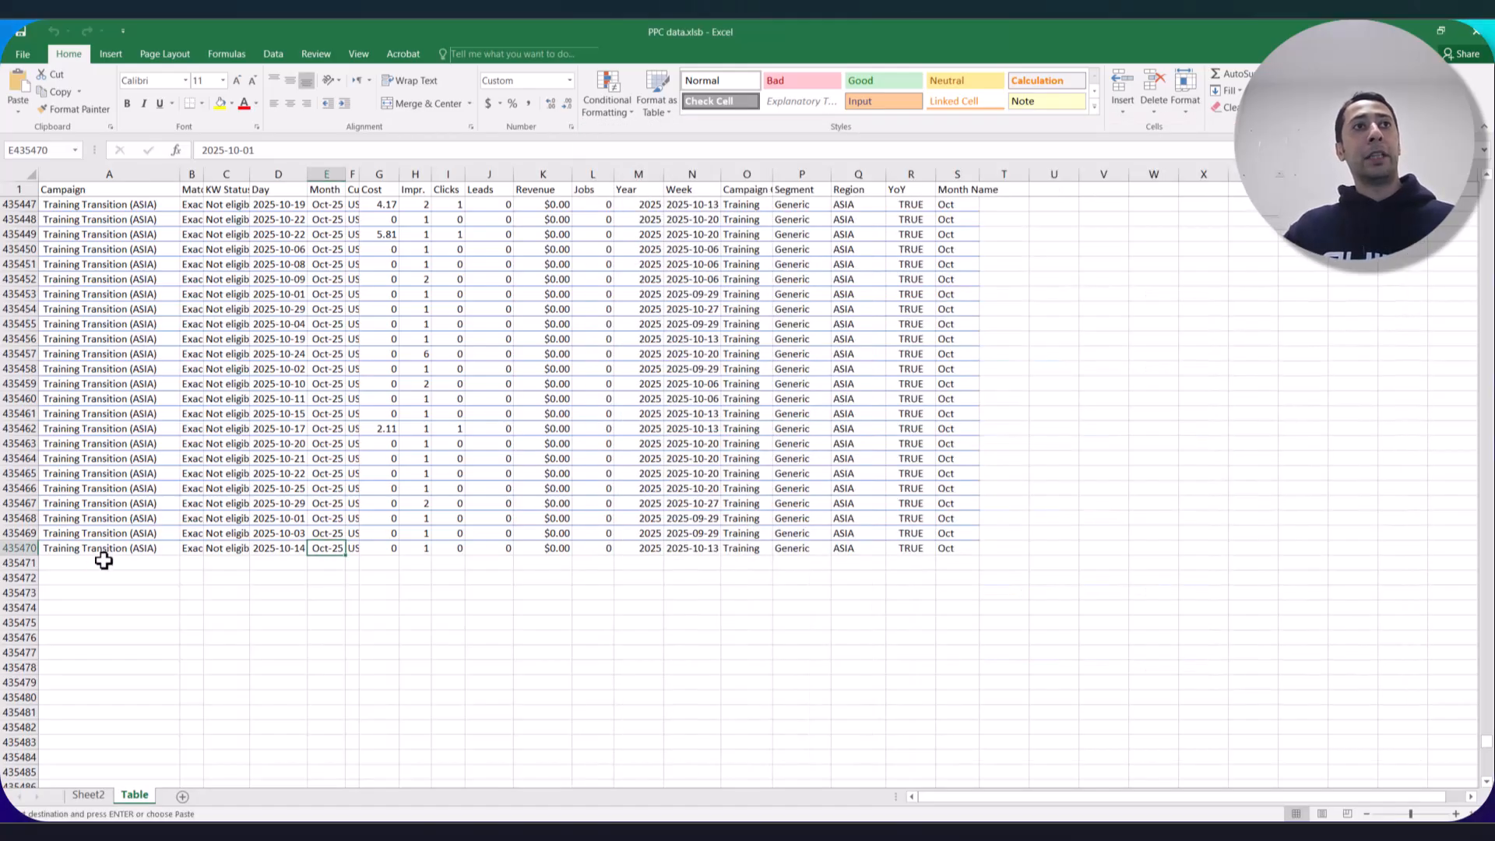
{"action": "left_click", "coordinate": [103, 562]}
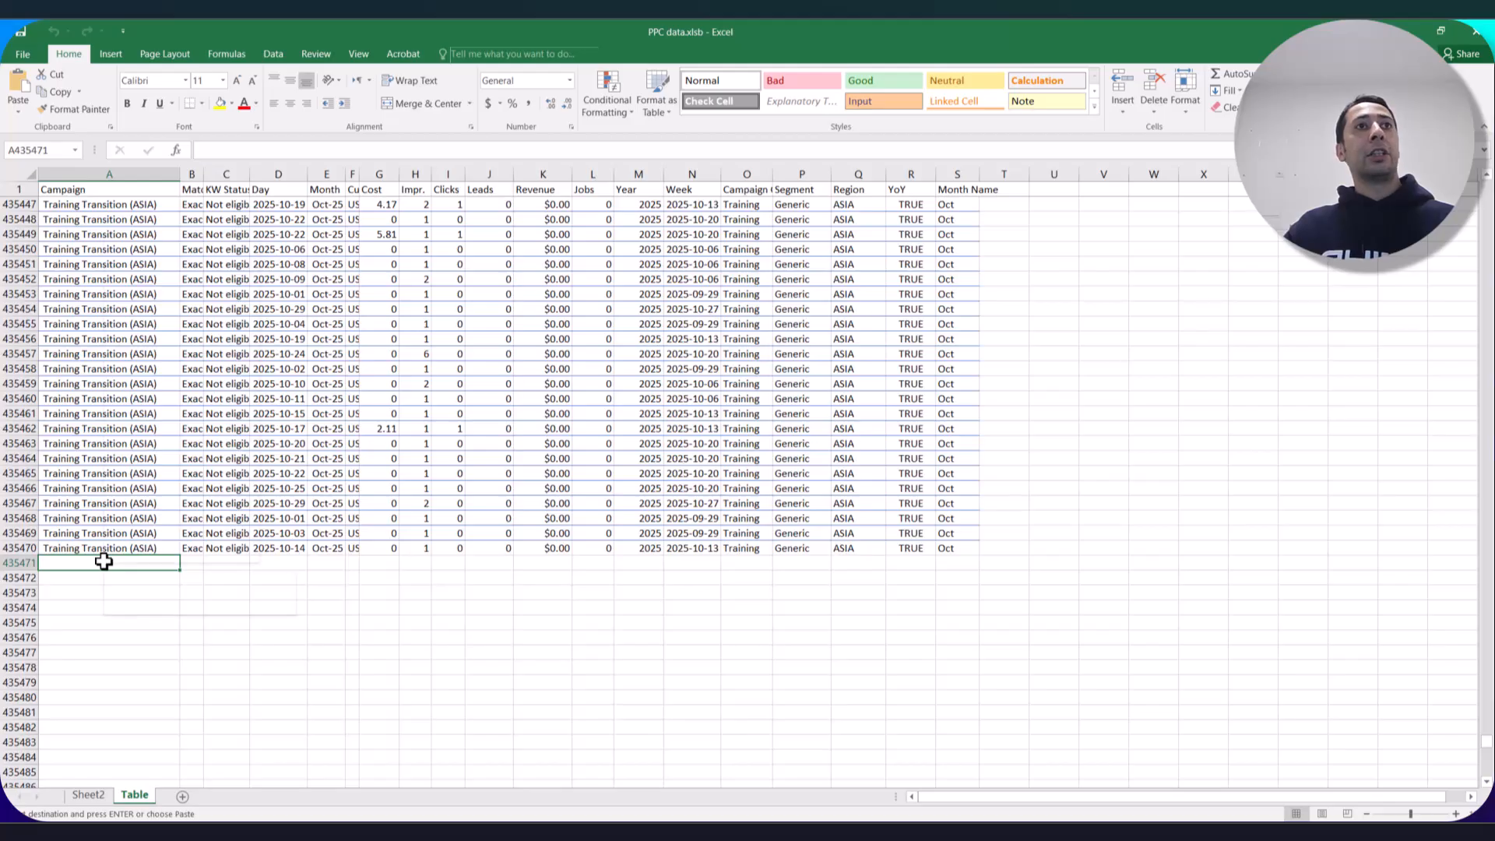
{"action": "right_click", "coordinate": [103, 561]}
{"action": "left_click", "coordinate": [133, 306]}
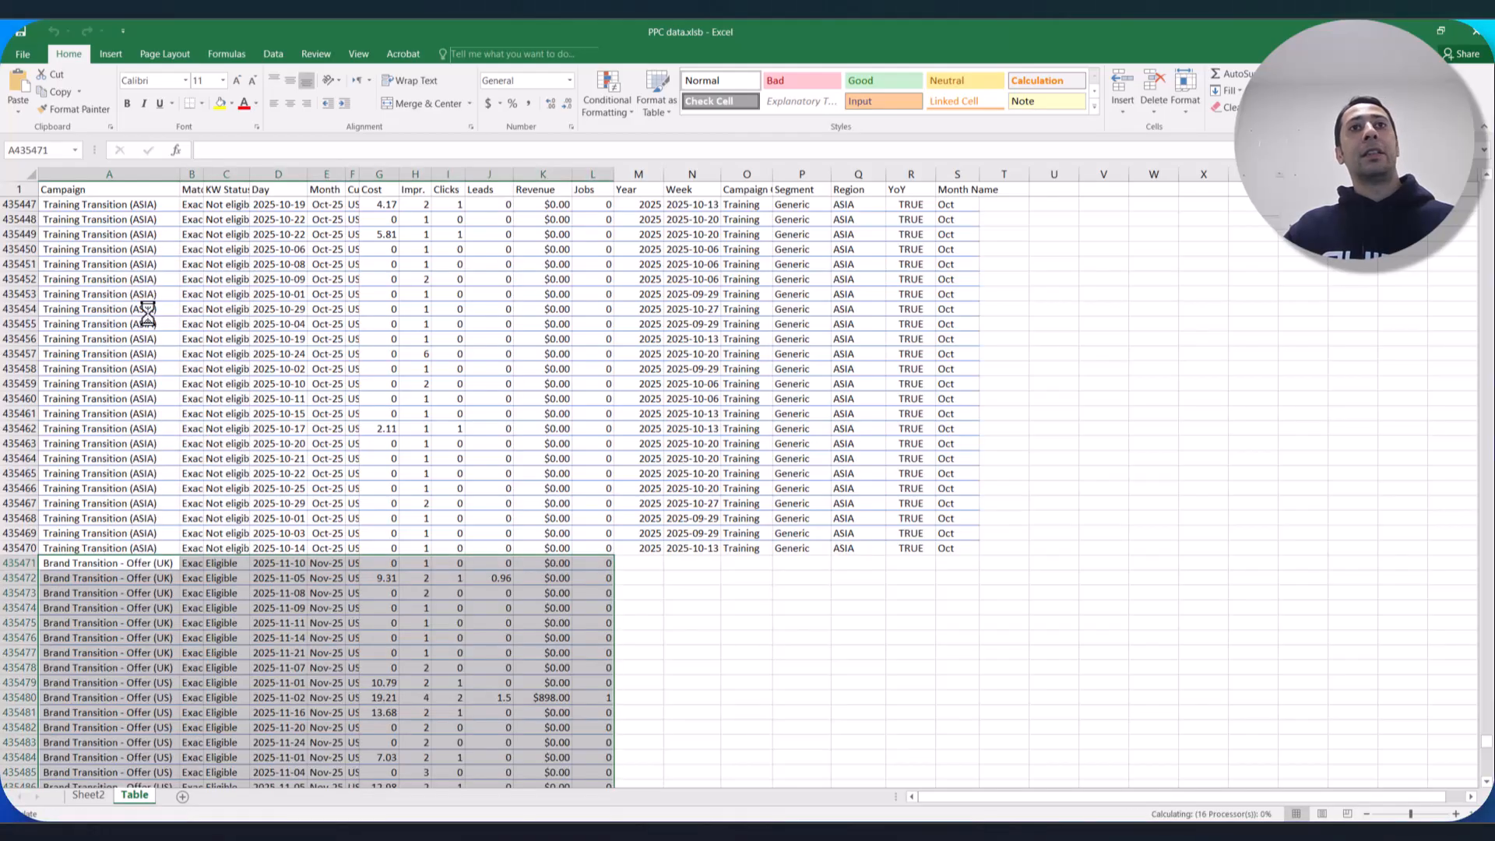
Fill the Year through Month Name formulas in M435470:S435470 down beside all the pasted November rows.
{"action": "scroll", "coordinate": [634, 475], "scroll_direction": "down", "scroll_amount": 2}
{"action": "left_click_drag", "start_coordinate": [640, 458], "coordinate": [980, 467]}
{"action": "double_click", "coordinate": [979, 467]}
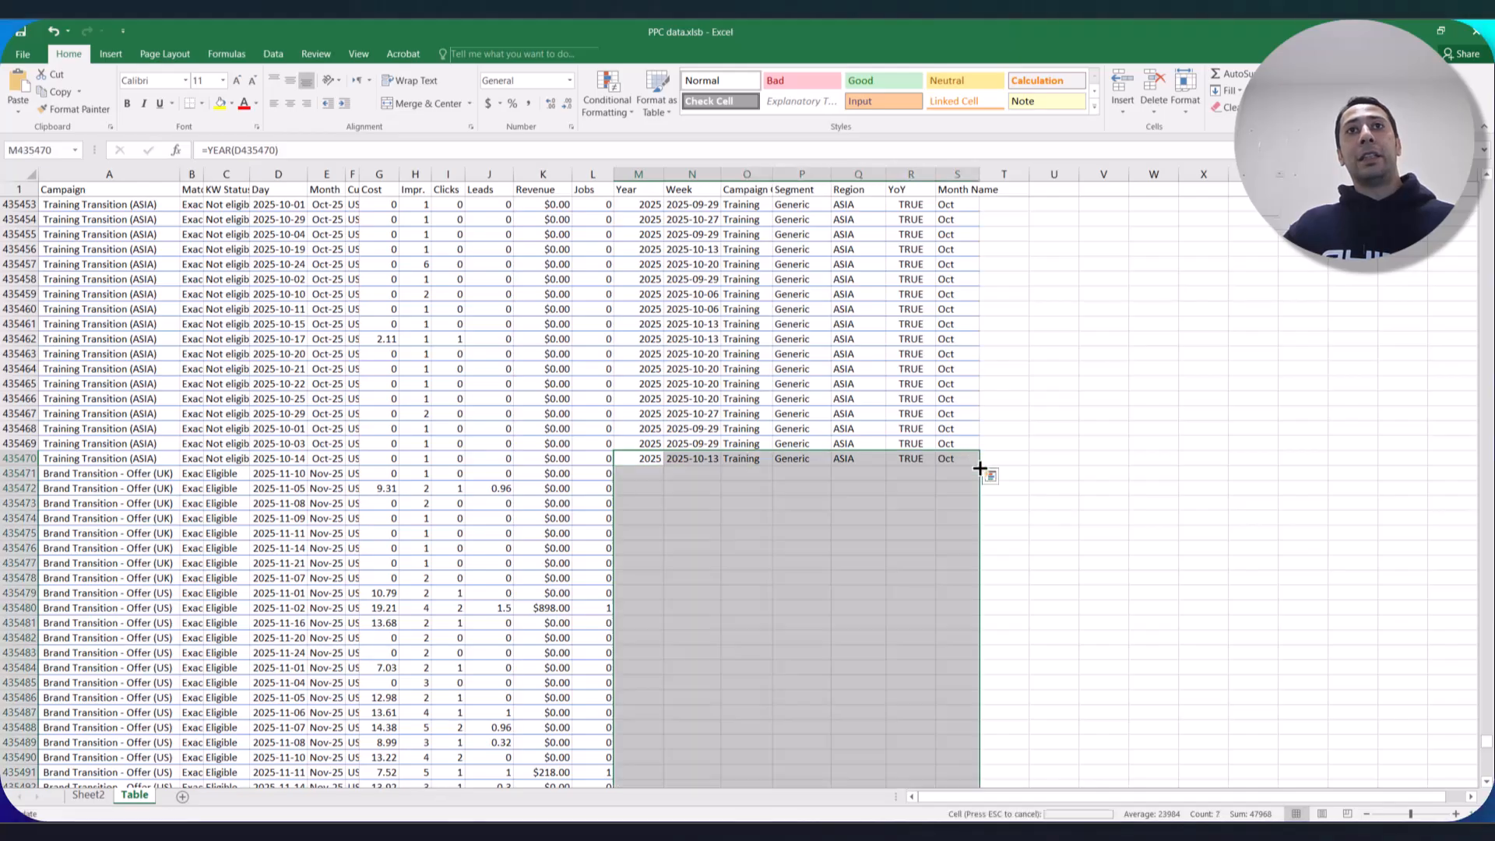
{"action": "left_click", "coordinate": [539, 504]}
Refresh the pivot table on Sheet2 and check which months its row labels cover.
{"action": "left_click", "coordinate": [110, 797]}
{"action": "left_click", "coordinate": [406, 505]}
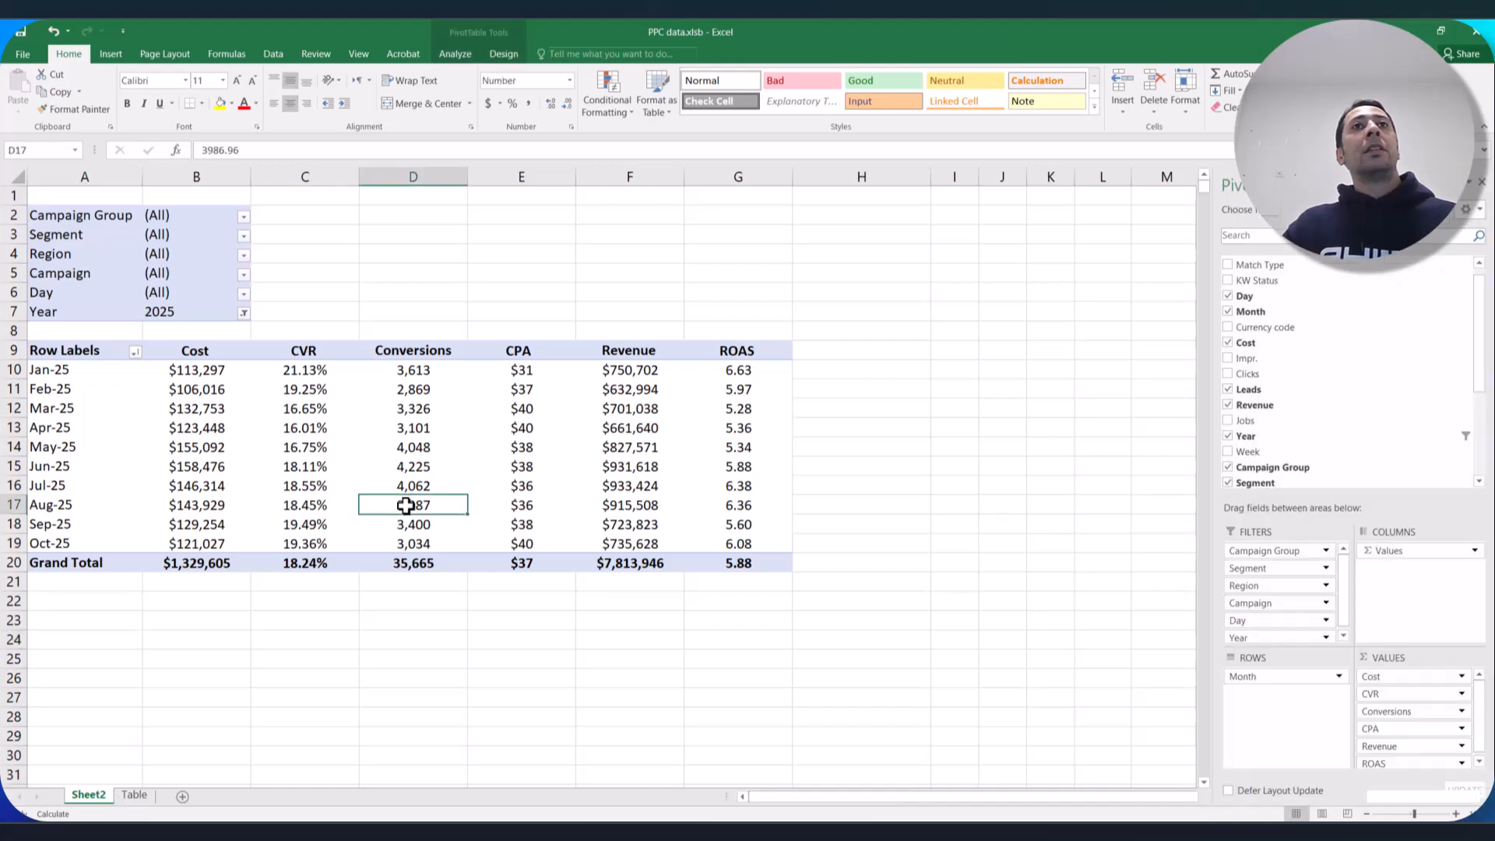
{"action": "left_click", "coordinate": [454, 54]}
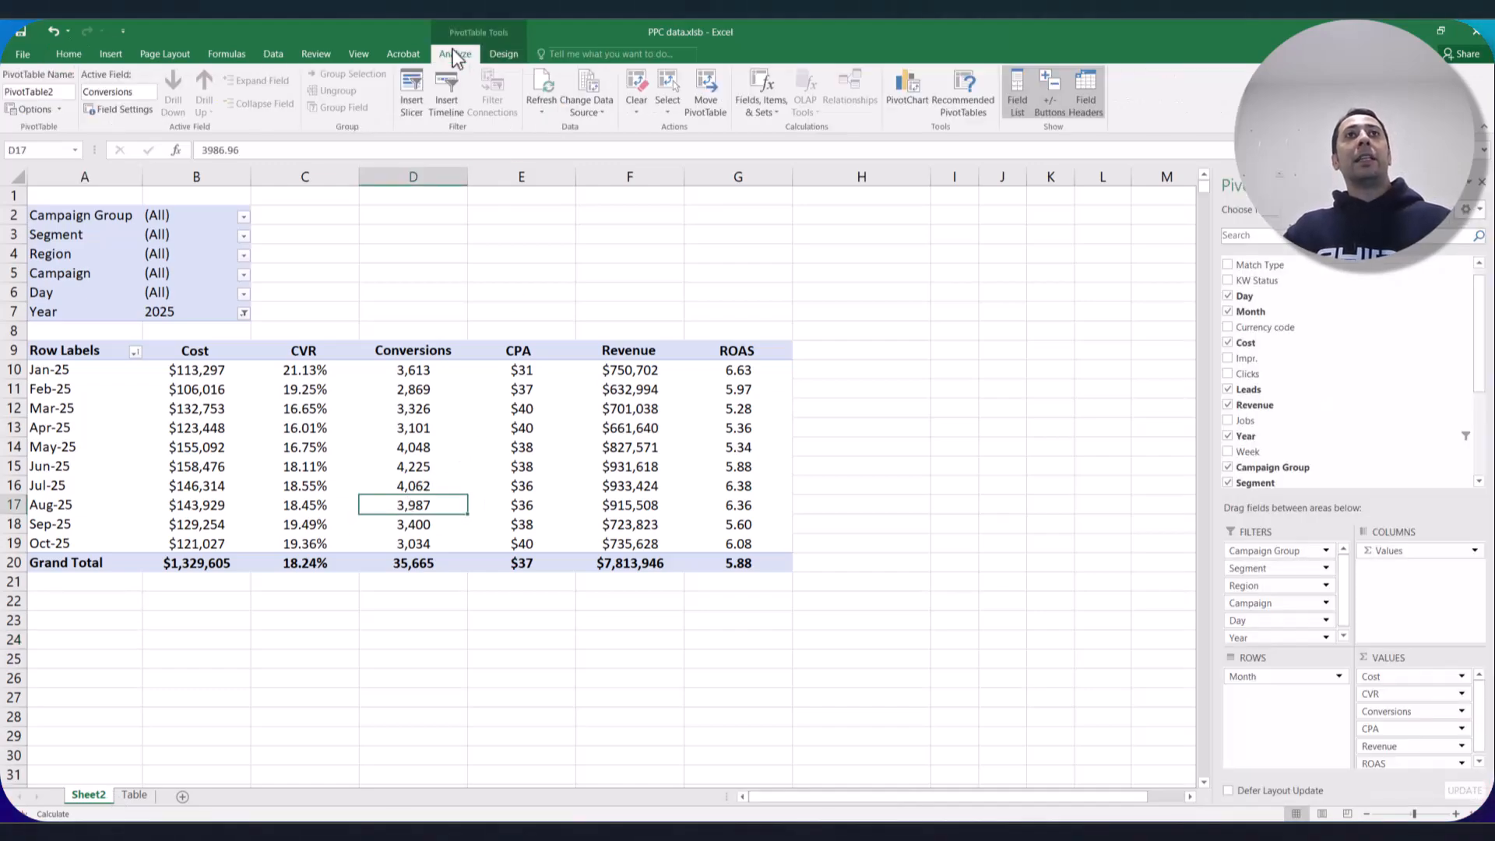
{"action": "left_click", "coordinate": [542, 115]}
{"action": "left_click", "coordinate": [540, 114]}
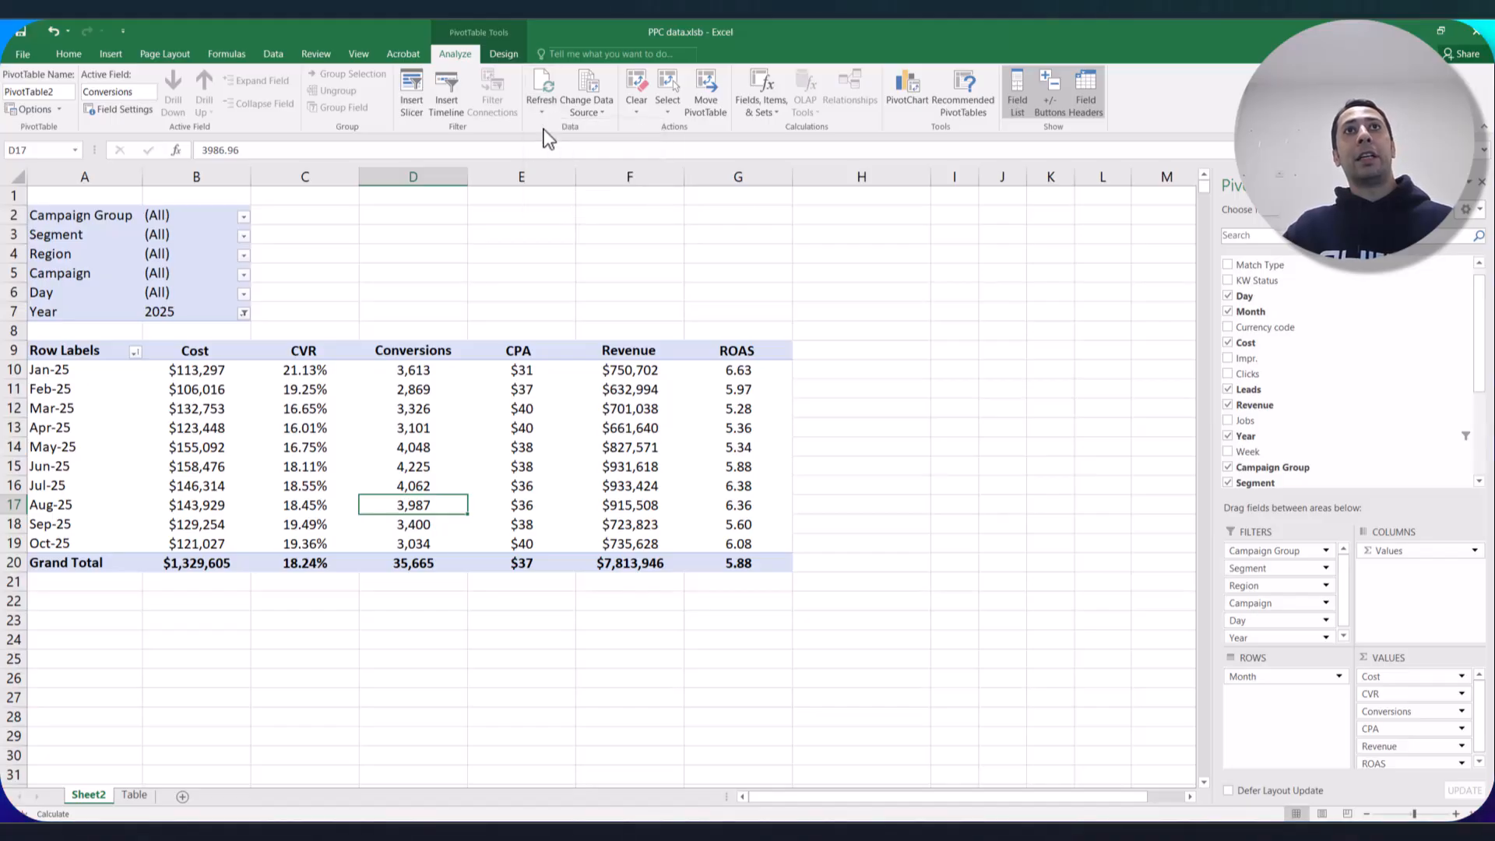
{"action": "left_click", "coordinate": [539, 113]}
{"action": "left_click", "coordinate": [547, 150]}
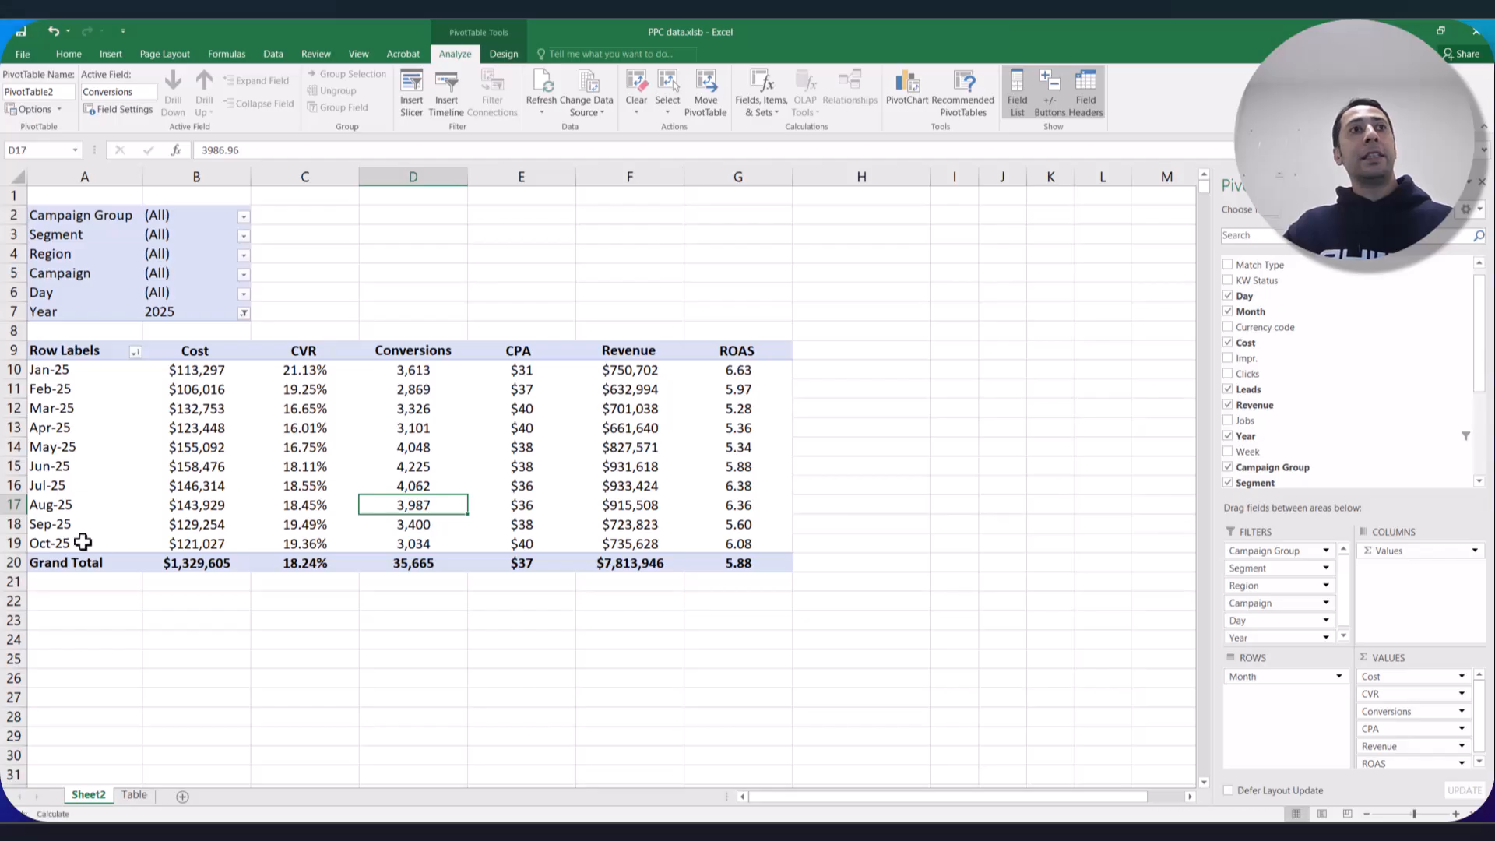
{"action": "left_click_drag", "start_coordinate": [74, 543], "coordinate": [76, 375]}
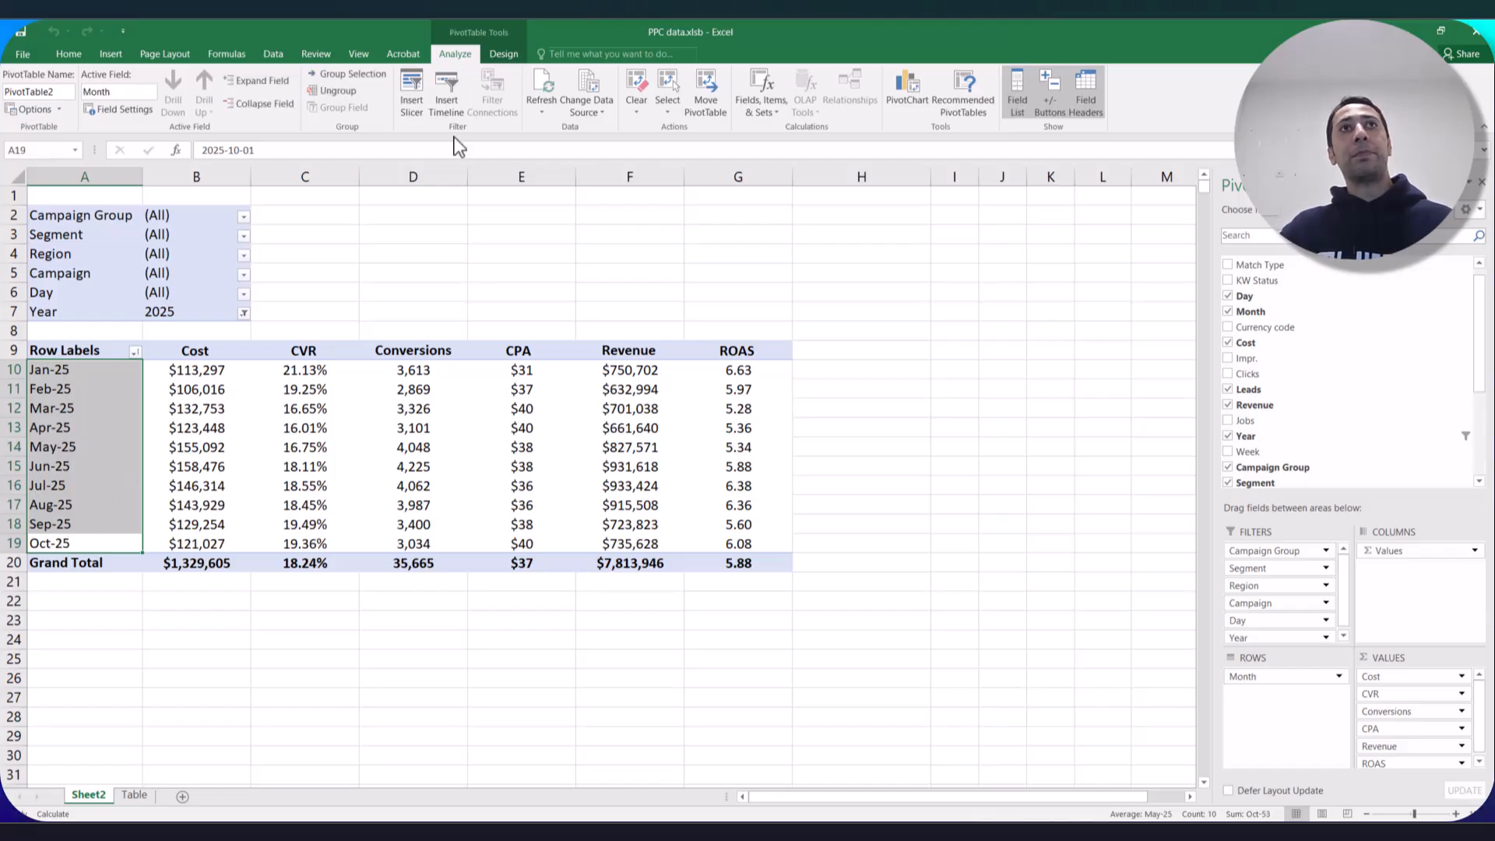
Change the pivot table's data source range to Table!$A$1:$S$457468 so it covers the November rows.
{"action": "left_click", "coordinate": [592, 106]}
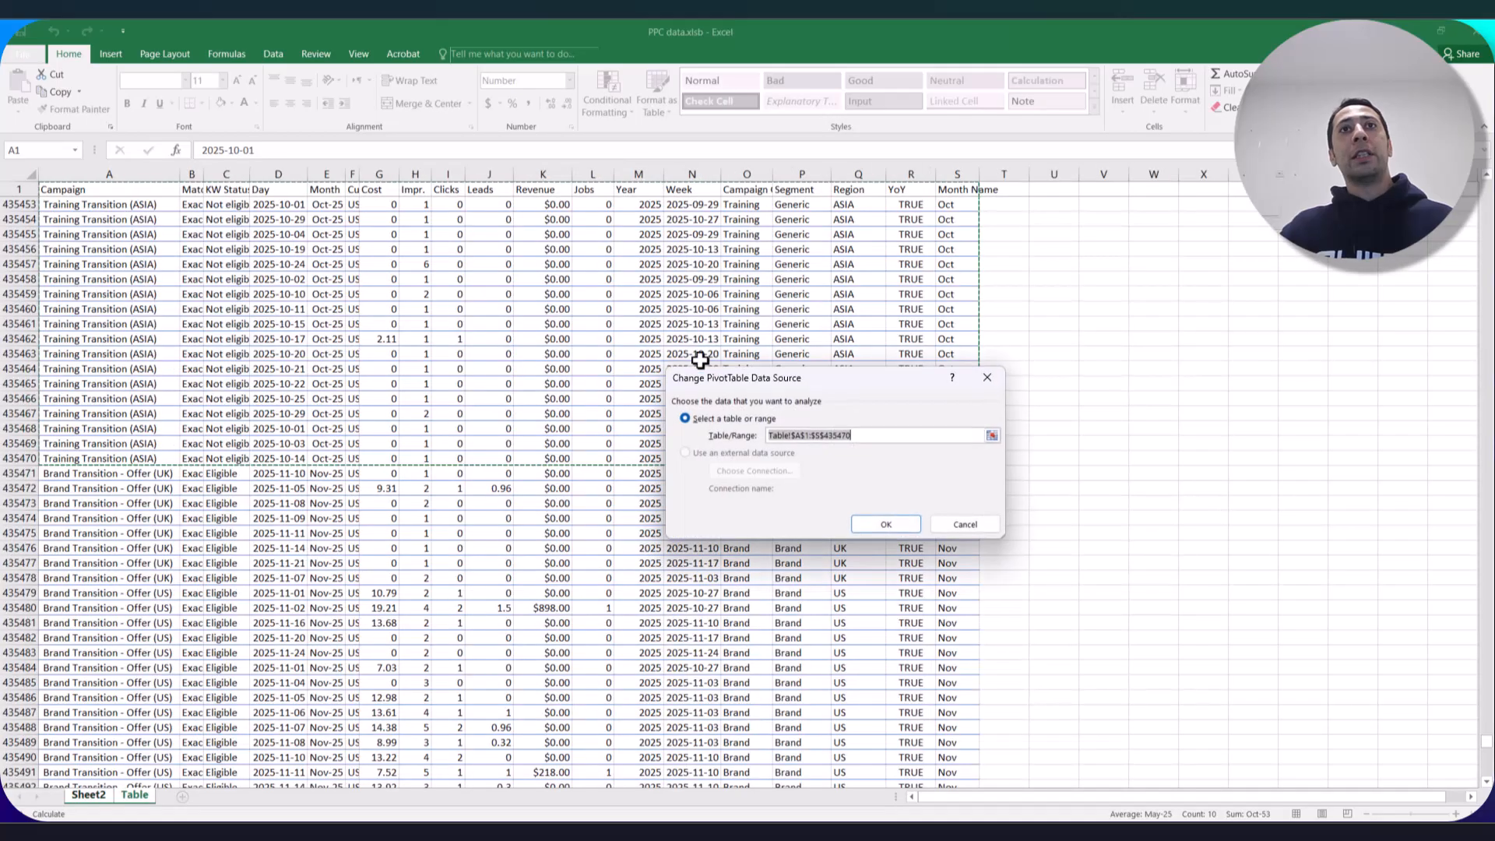
{"action": "left_click", "coordinate": [842, 436]}
{"action": "left_click_drag", "start_coordinate": [851, 436], "coordinate": [823, 436]}
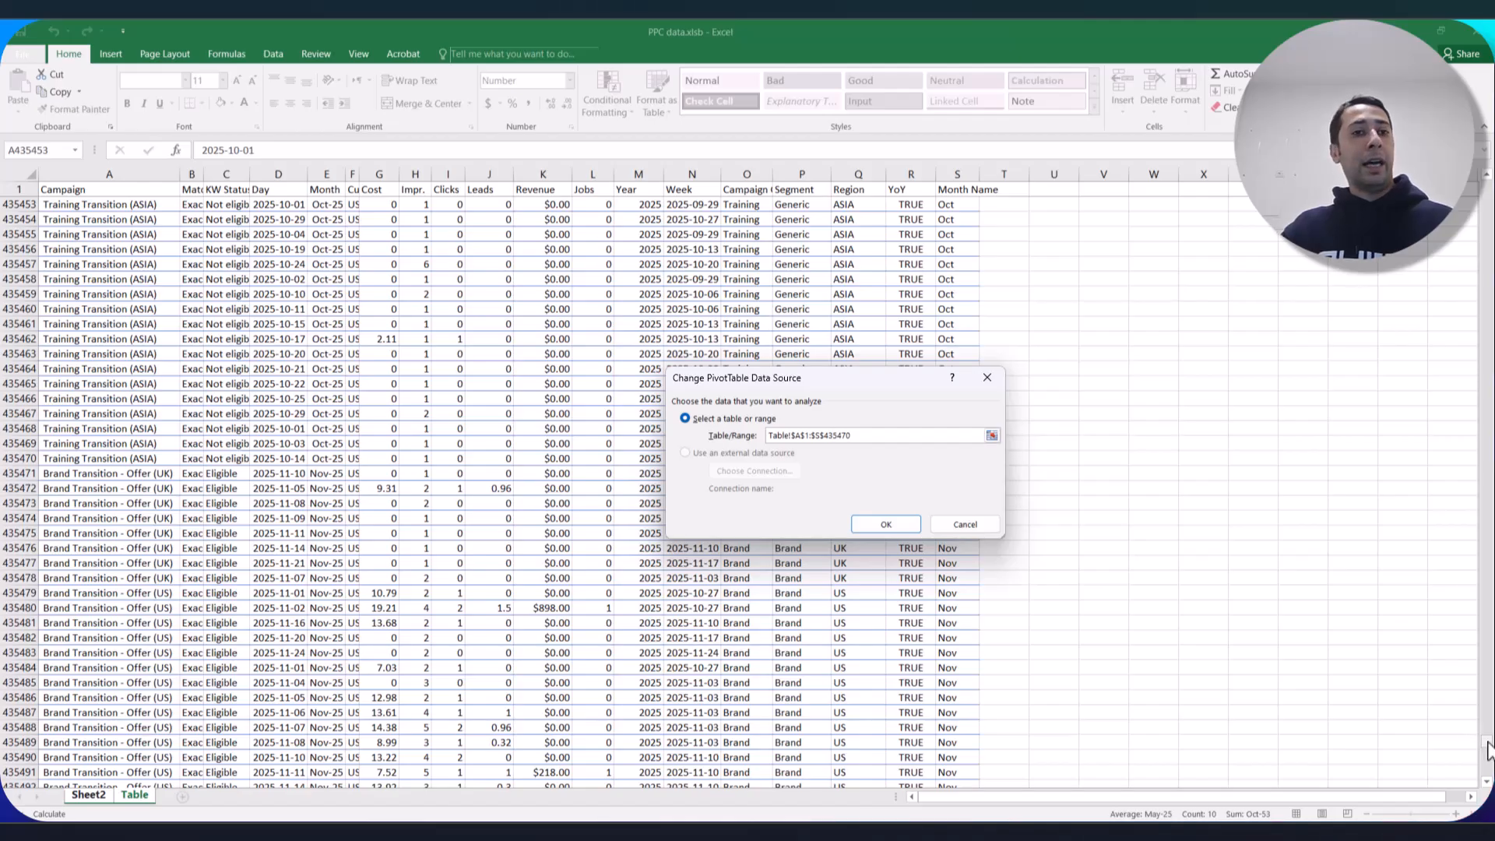
{"action": "left_click_drag", "start_coordinate": [1487, 750], "coordinate": [1488, 785]}
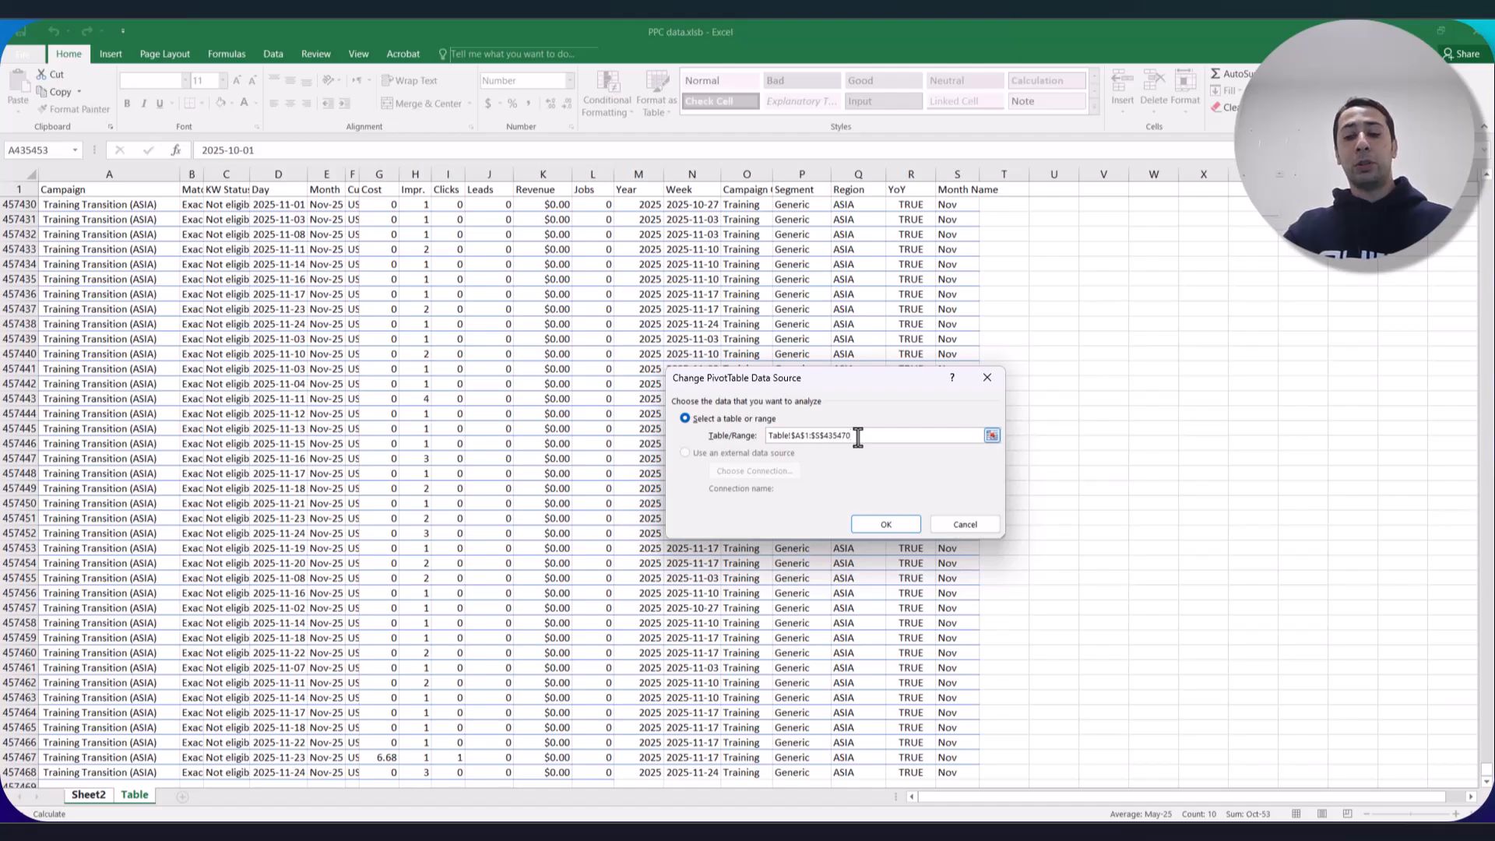
{"action": "key", "text": "BackSpace"}
{"action": "key", "text": "BackSpace"}
{"action": "key", "text": "BackSpace"}
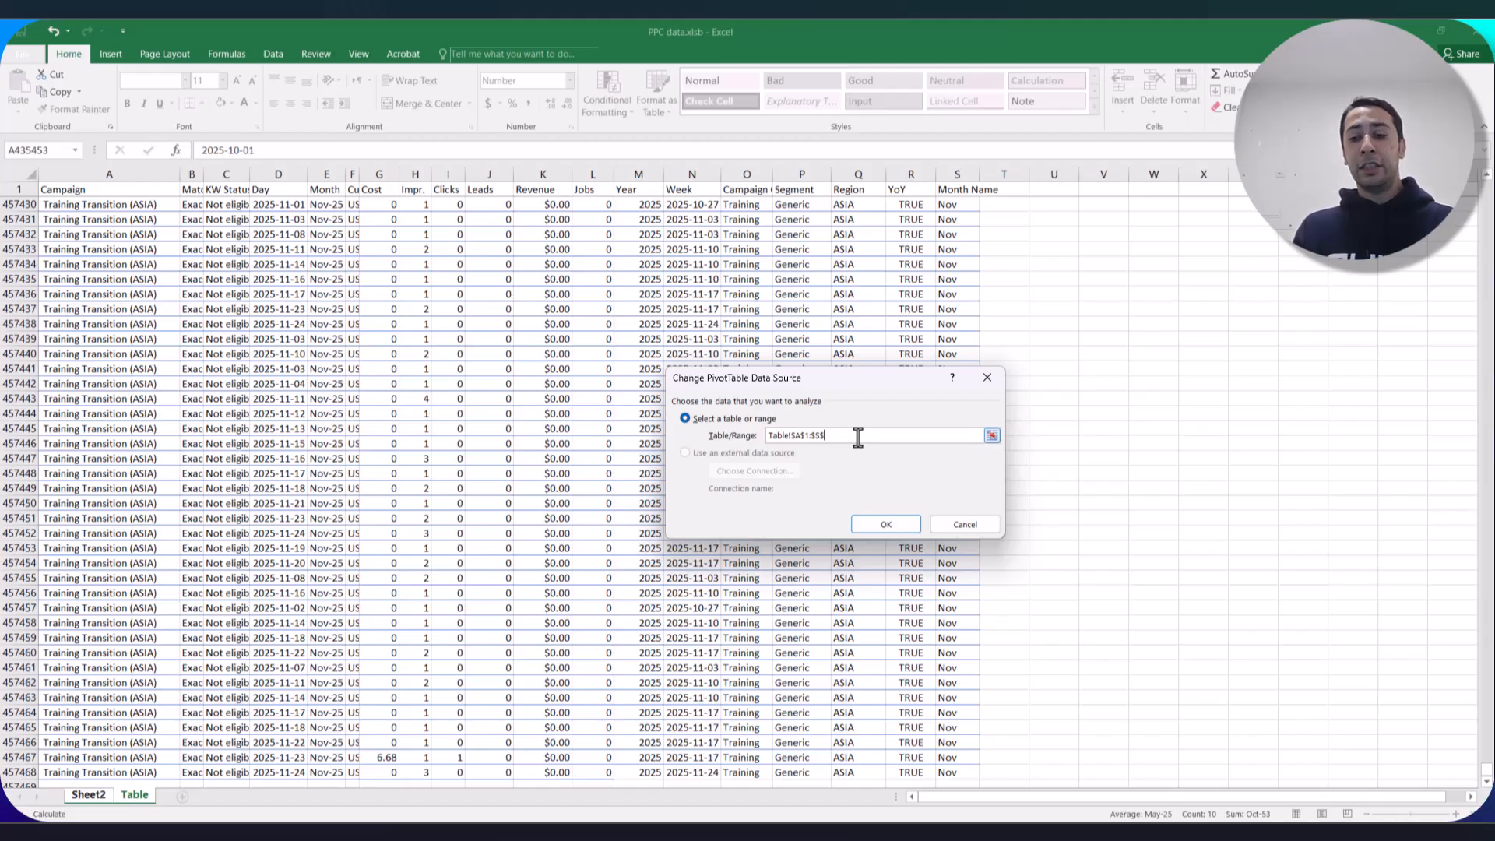
{"action": "type", "text": "68"}
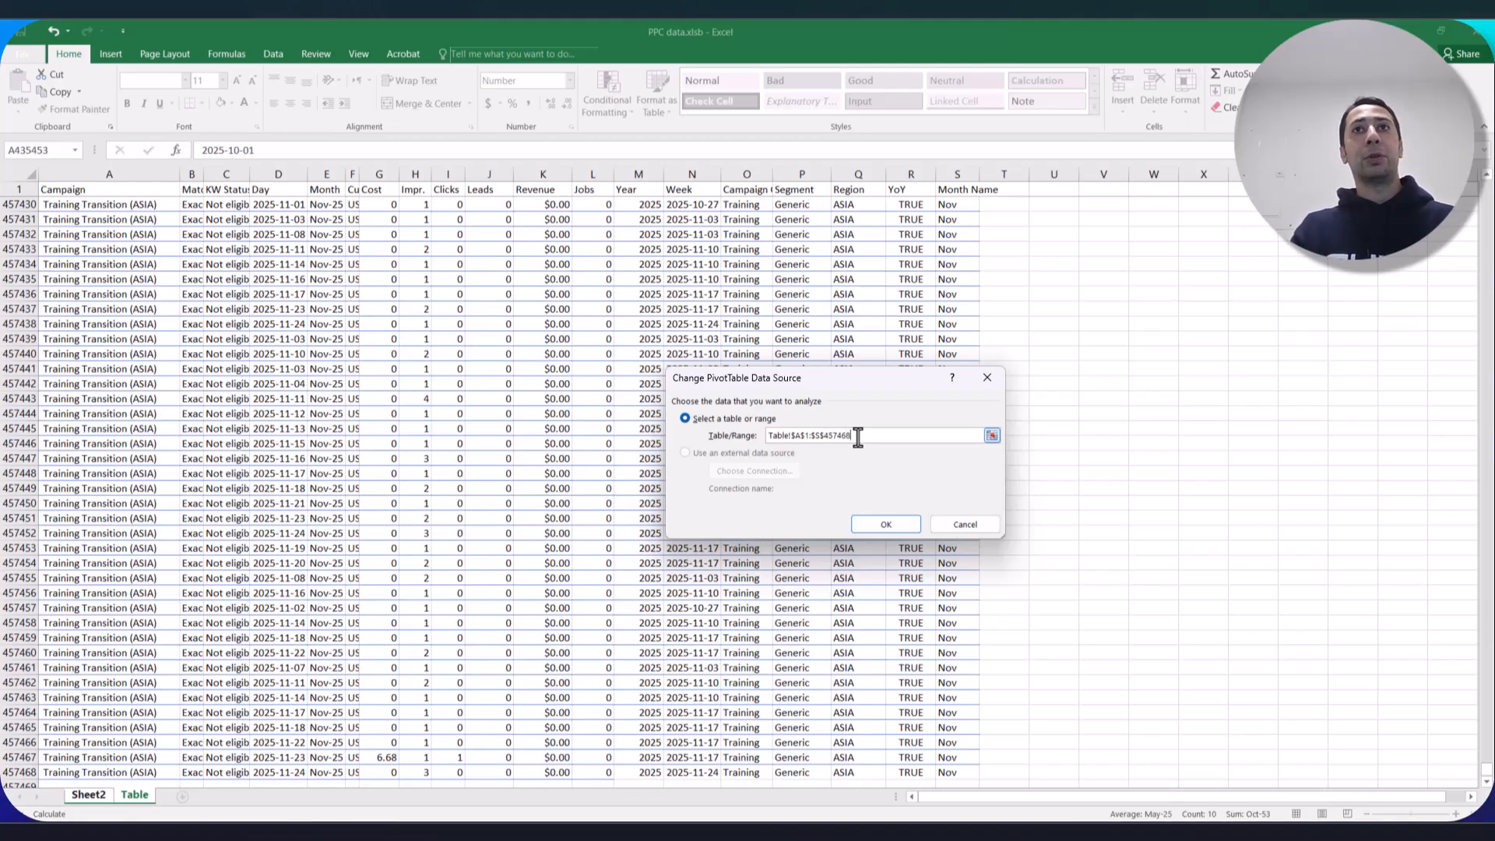
{"action": "left_click", "coordinate": [886, 525]}
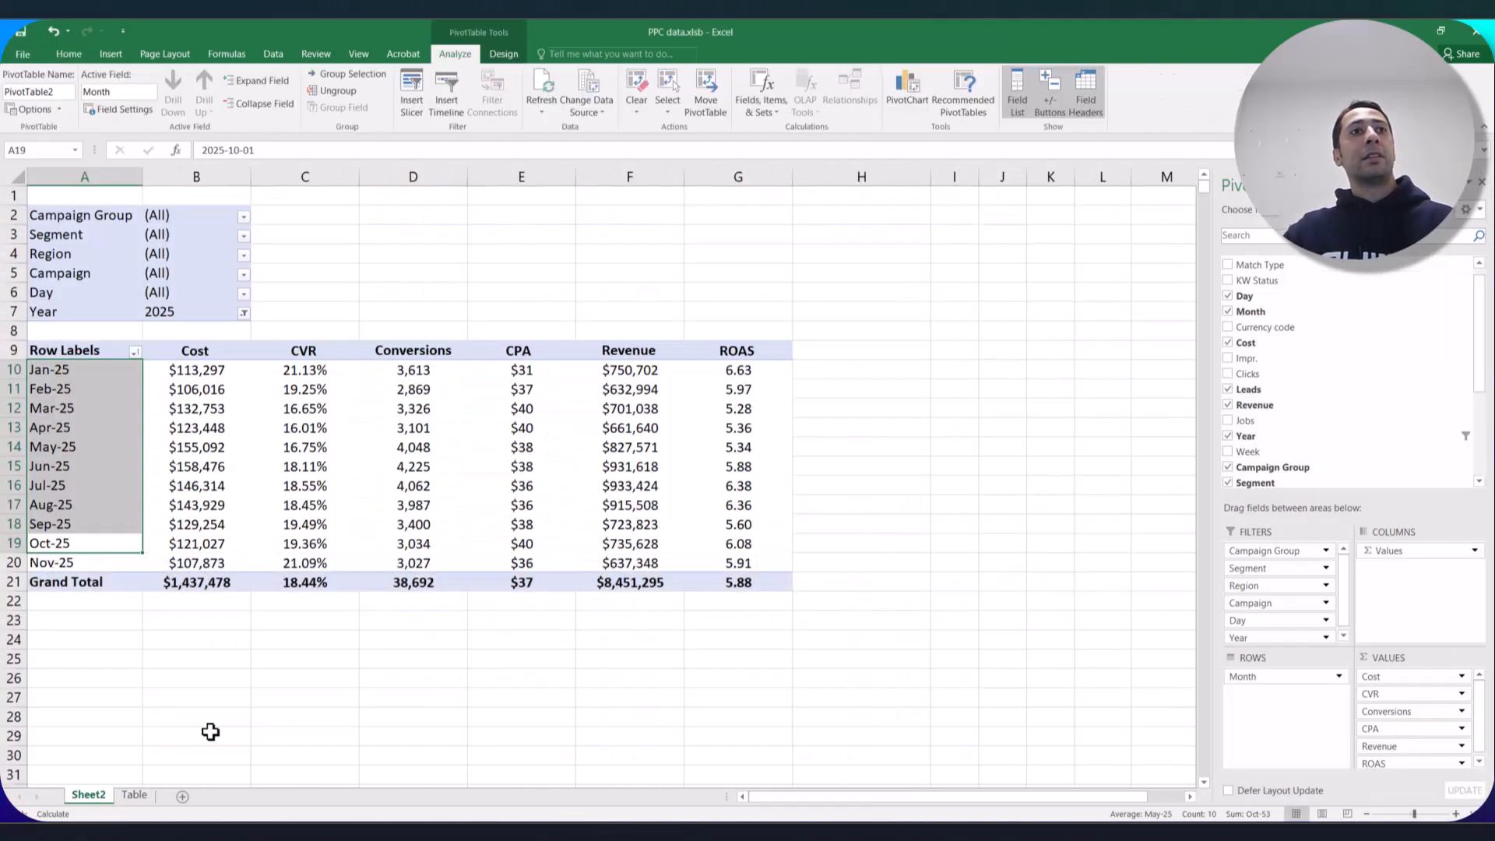
Compare the Nov-25 row's metrics with the Oct-25 row in the pivot table.
{"action": "left_click", "coordinate": [327, 467]}
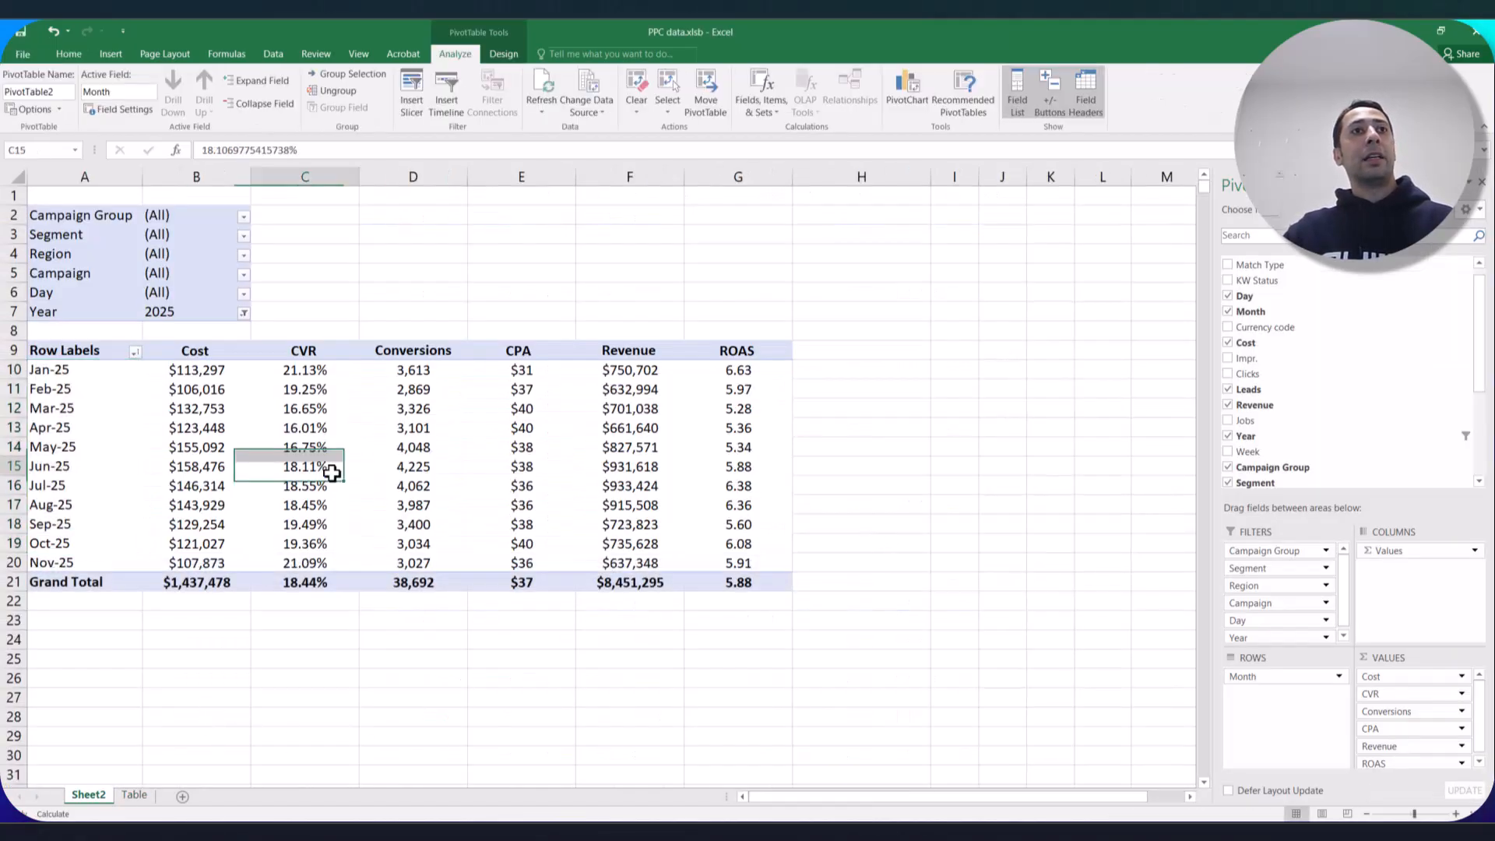
{"action": "left_click", "coordinate": [77, 563]}
{"action": "left_click_drag", "start_coordinate": [78, 566], "coordinate": [736, 547]}
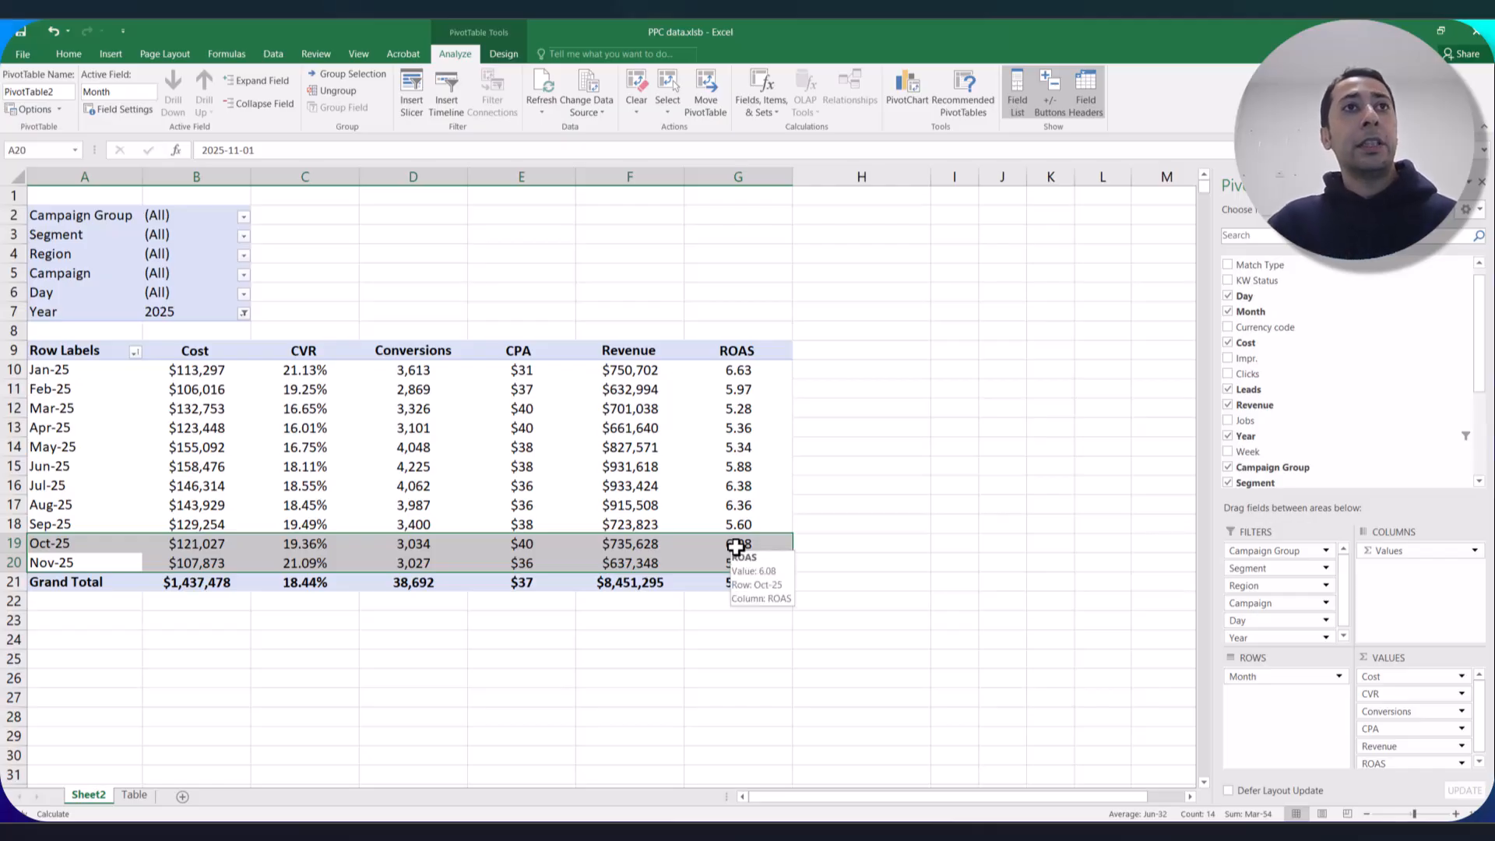
{"action": "left_click", "coordinate": [674, 596]}
{"action": "left_click", "coordinate": [676, 563]}
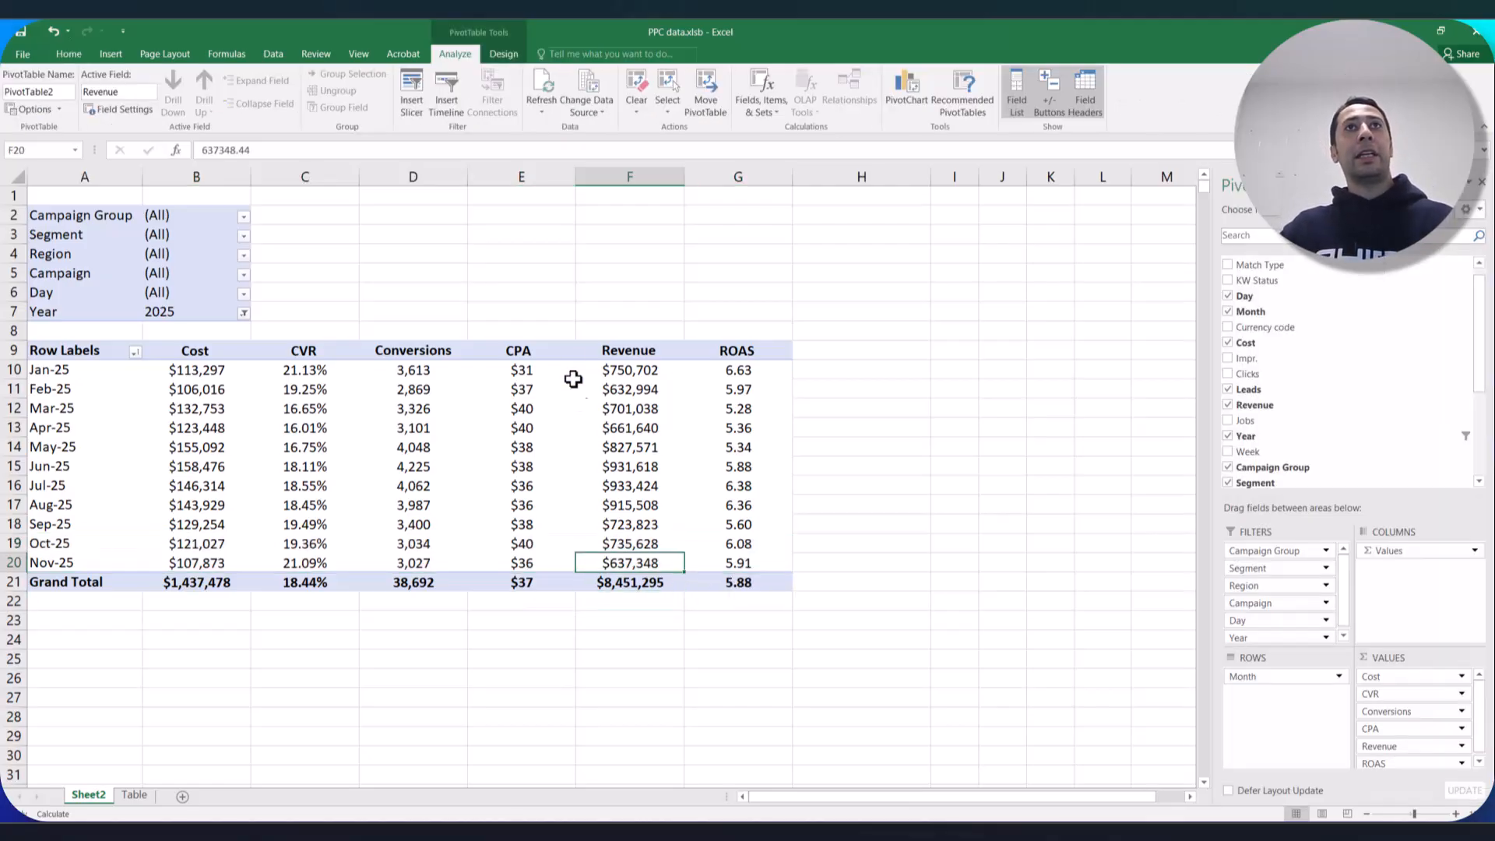
Review the last row number in the pivot table's data source range, leaving the range as it is.
{"action": "left_click", "coordinate": [596, 107]}
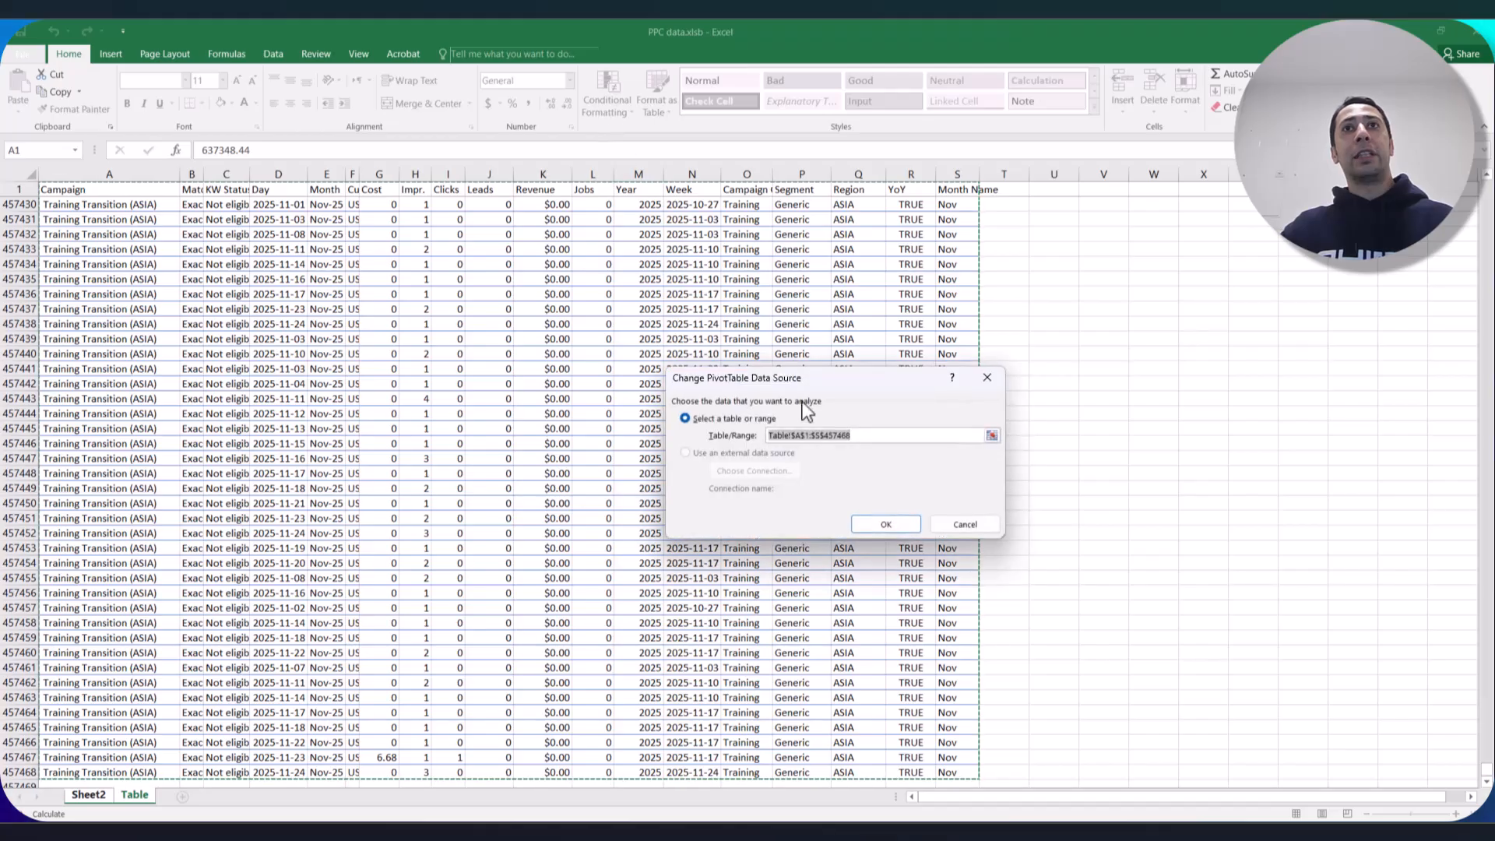
{"action": "left_click_drag", "start_coordinate": [856, 438], "coordinate": [824, 438]}
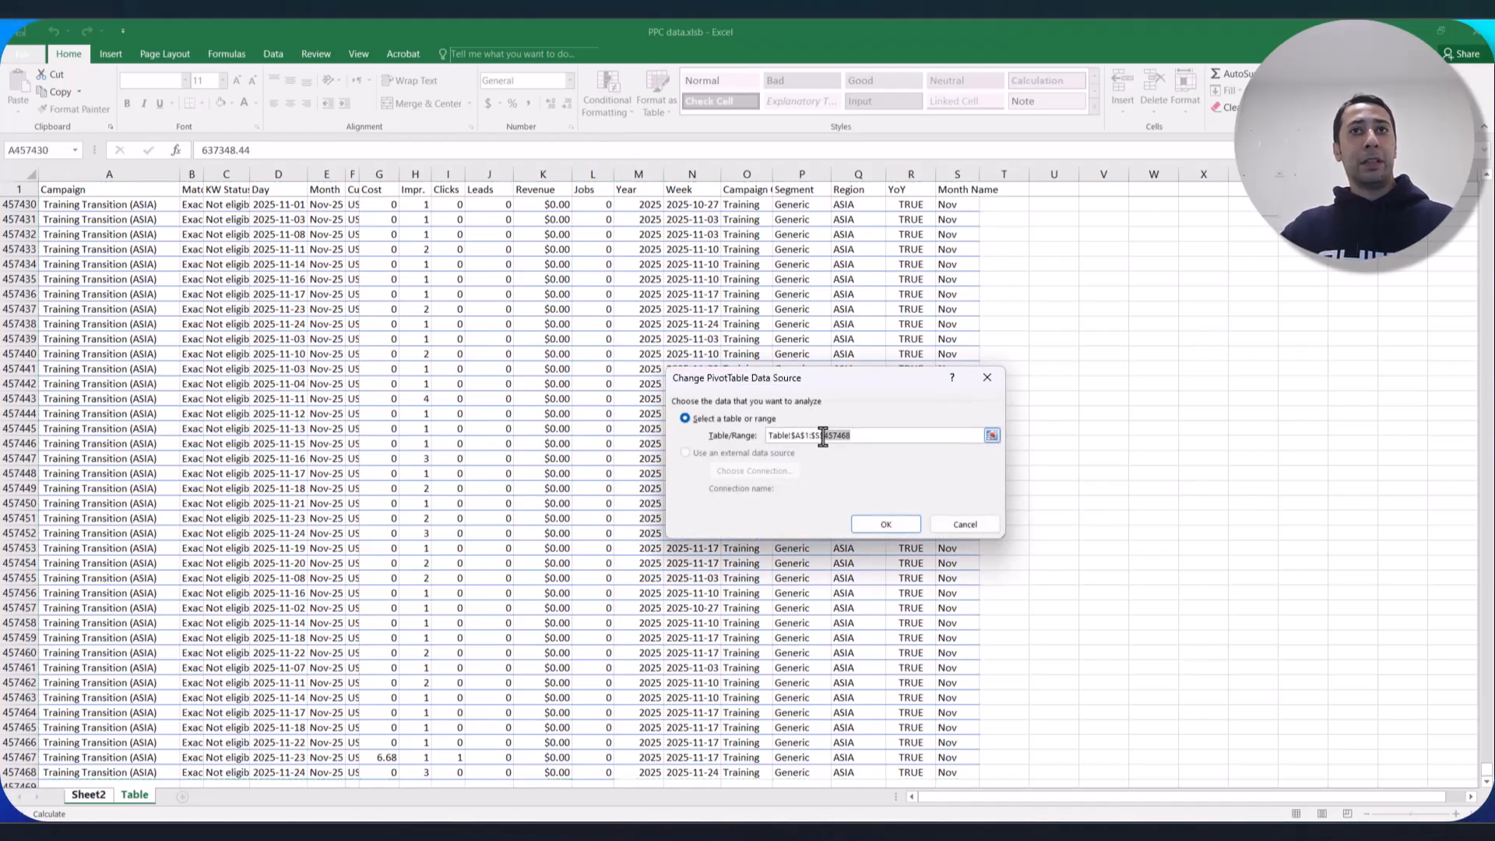
{"action": "left_click", "coordinate": [862, 434]}
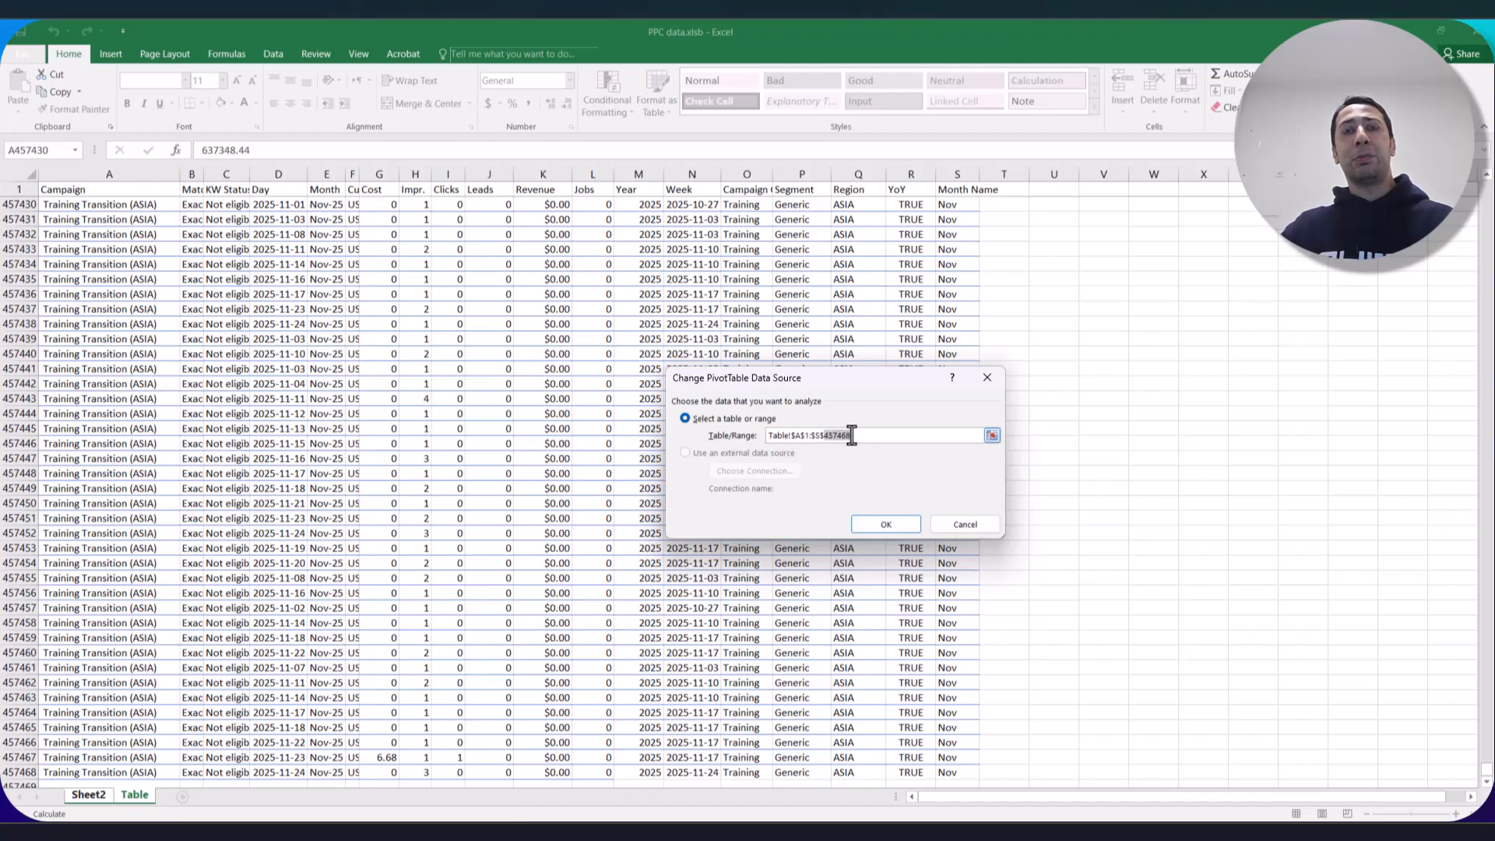
{"action": "double_click", "coordinate": [855, 436]}
{"action": "left_click_drag", "start_coordinate": [826, 435], "coordinate": [851, 435]}
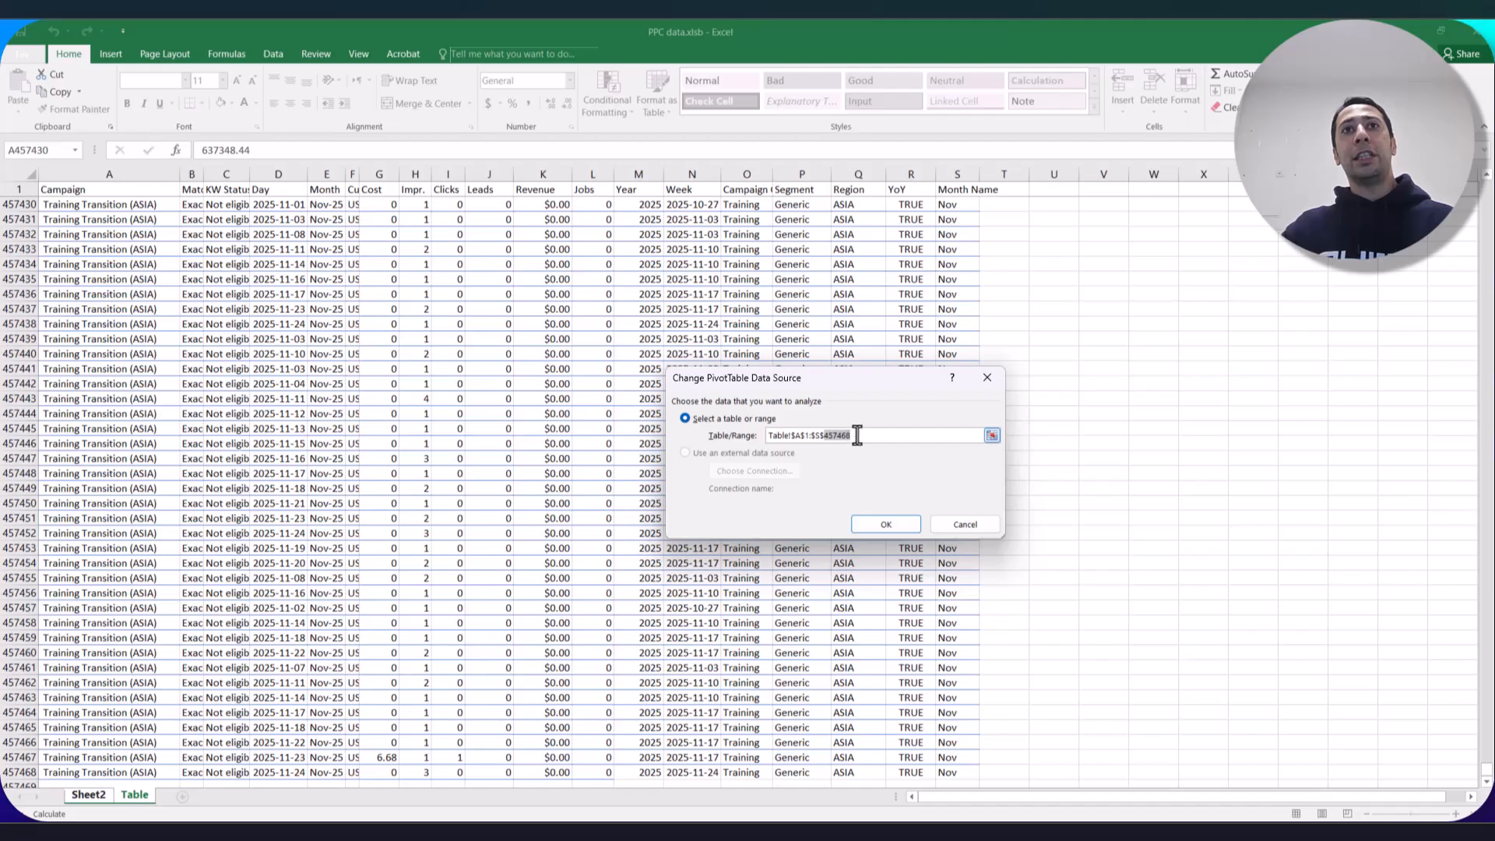
{"action": "left_click", "coordinate": [960, 526]}
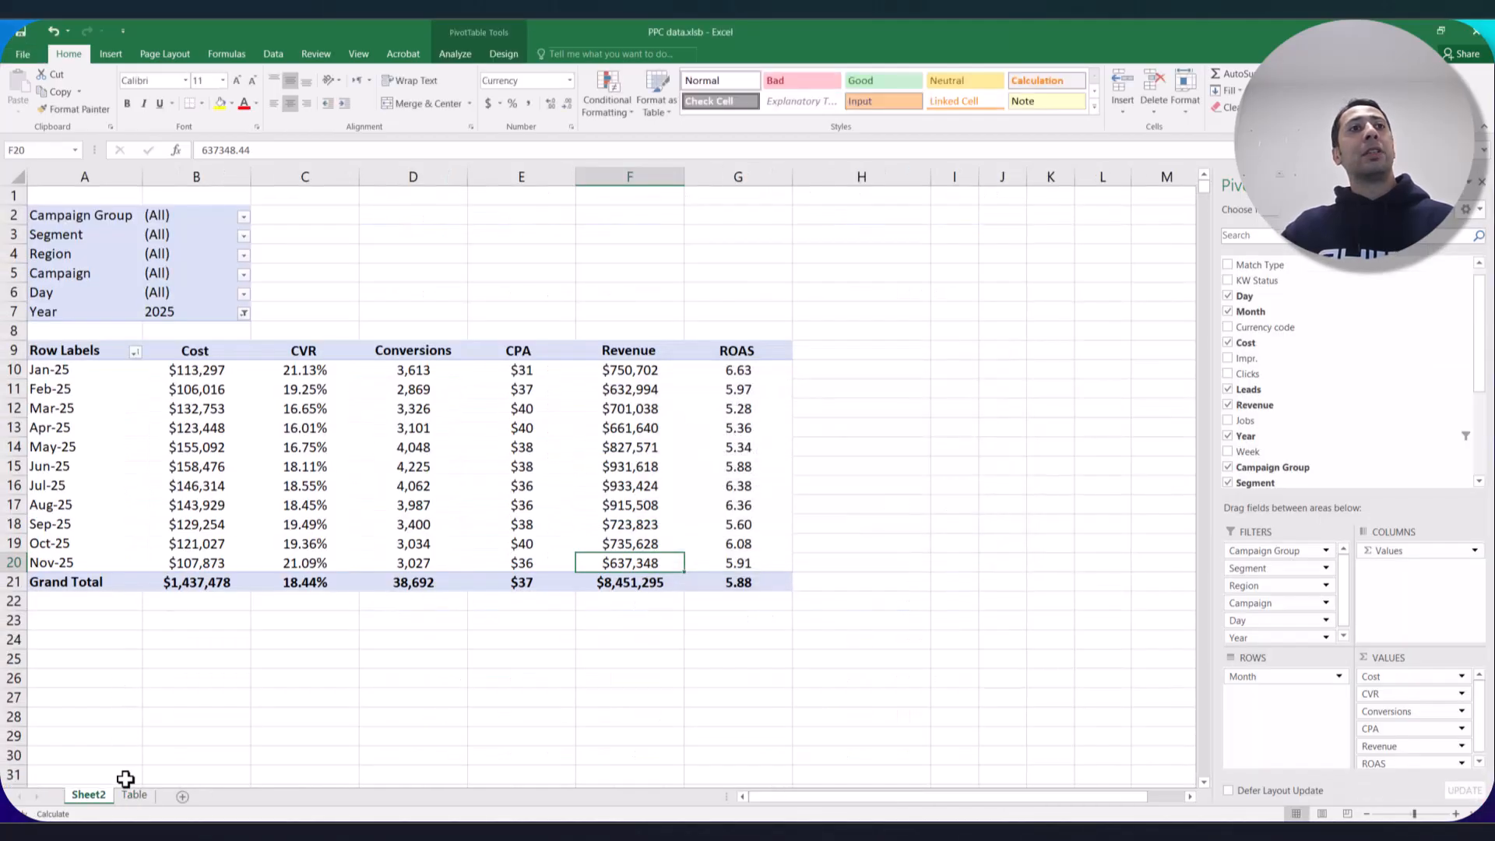
Go to the first rows of the source data on the Table sheet.
{"action": "left_click", "coordinate": [131, 795]}
{"action": "left_click", "coordinate": [487, 340]}
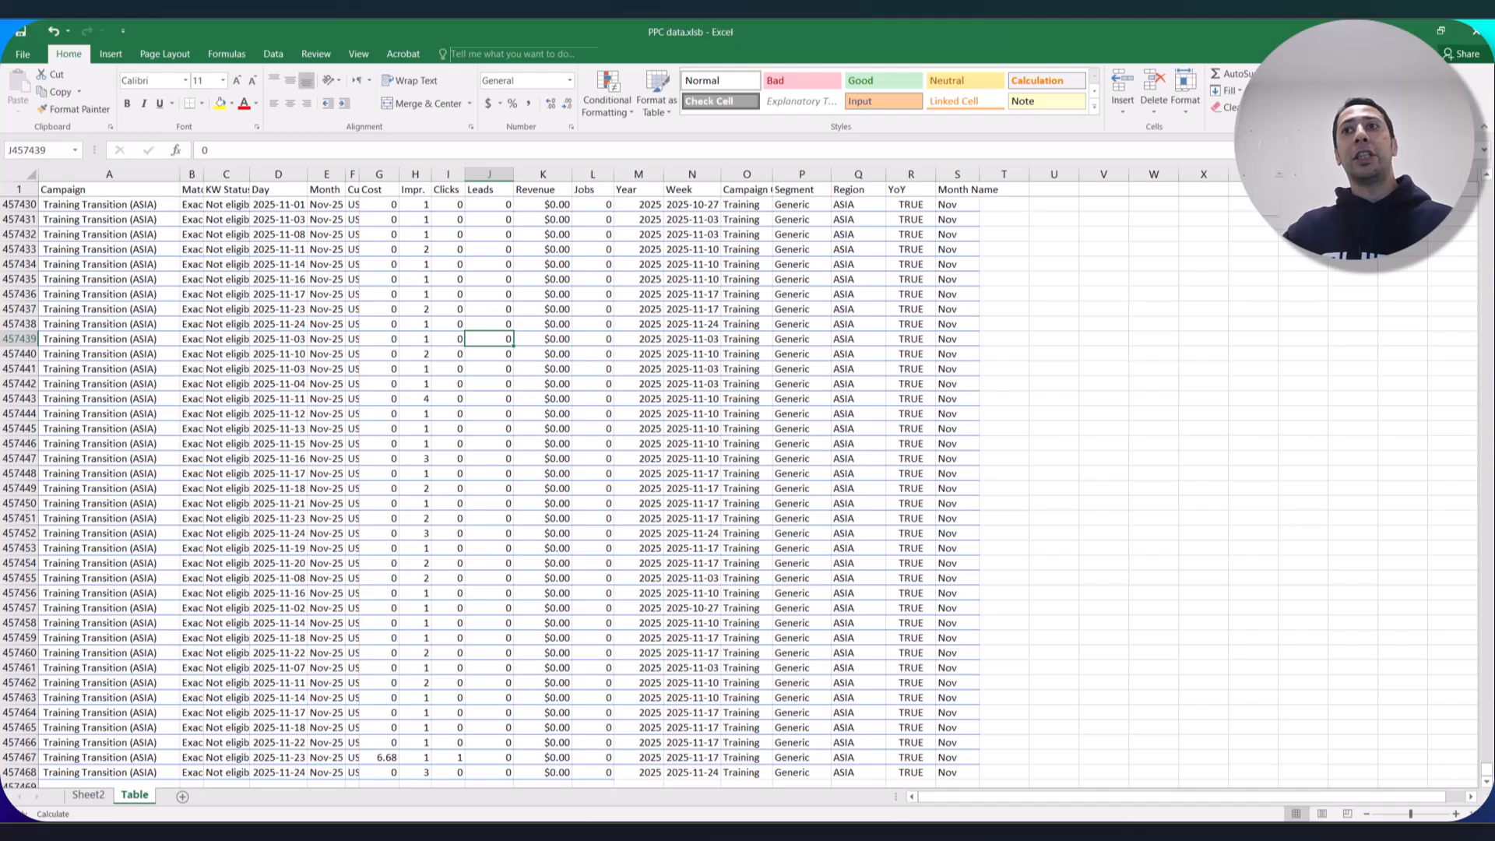
{"action": "left_click_drag", "start_coordinate": [1490, 774], "coordinate": [1489, 191]}
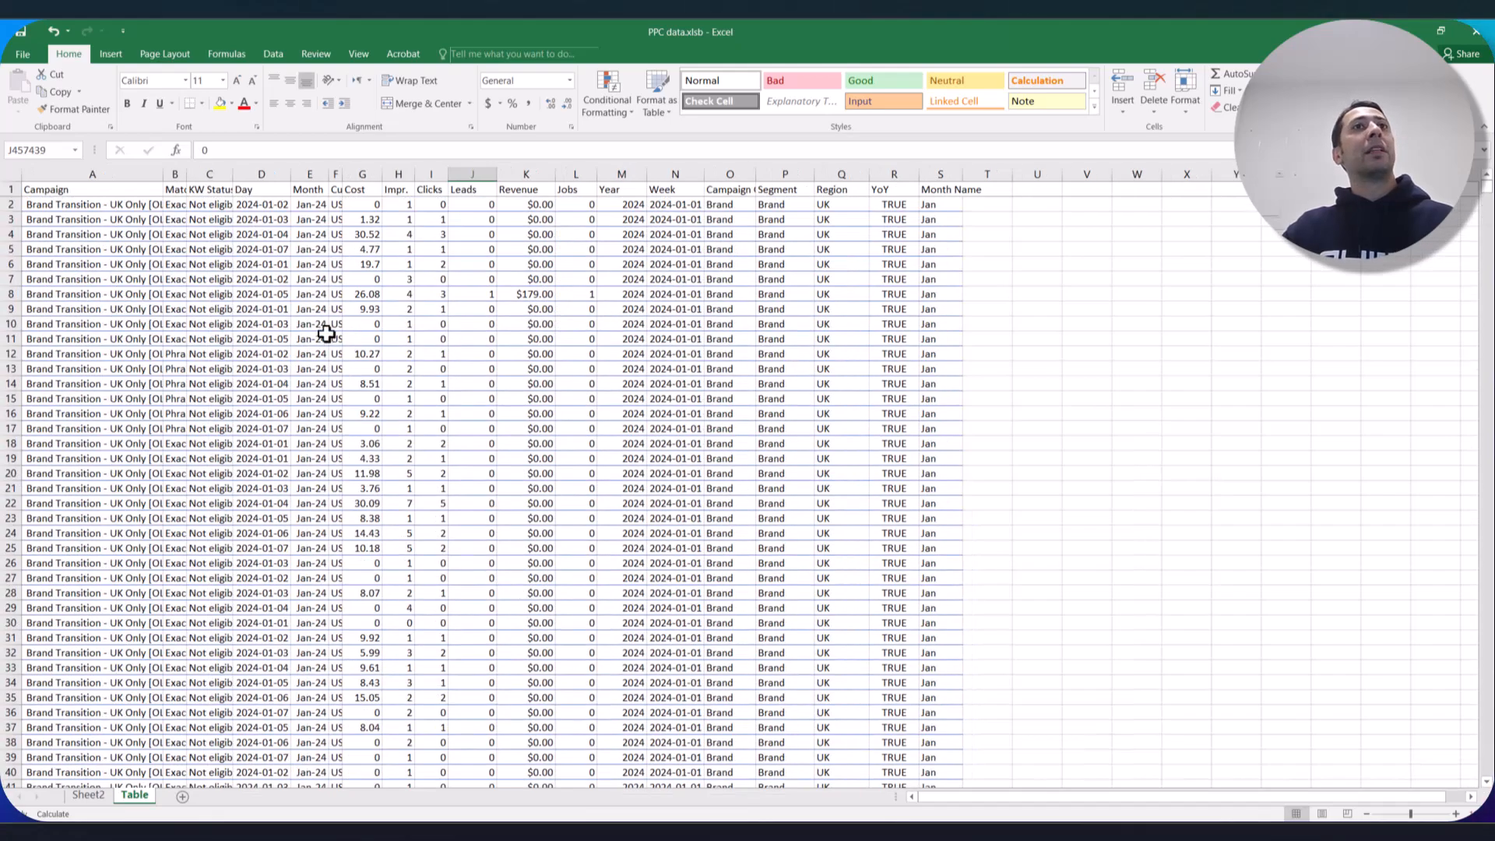
{"action": "left_click", "coordinate": [321, 337]}
{"action": "left_click_drag", "start_coordinate": [101, 190], "coordinate": [926, 758]}
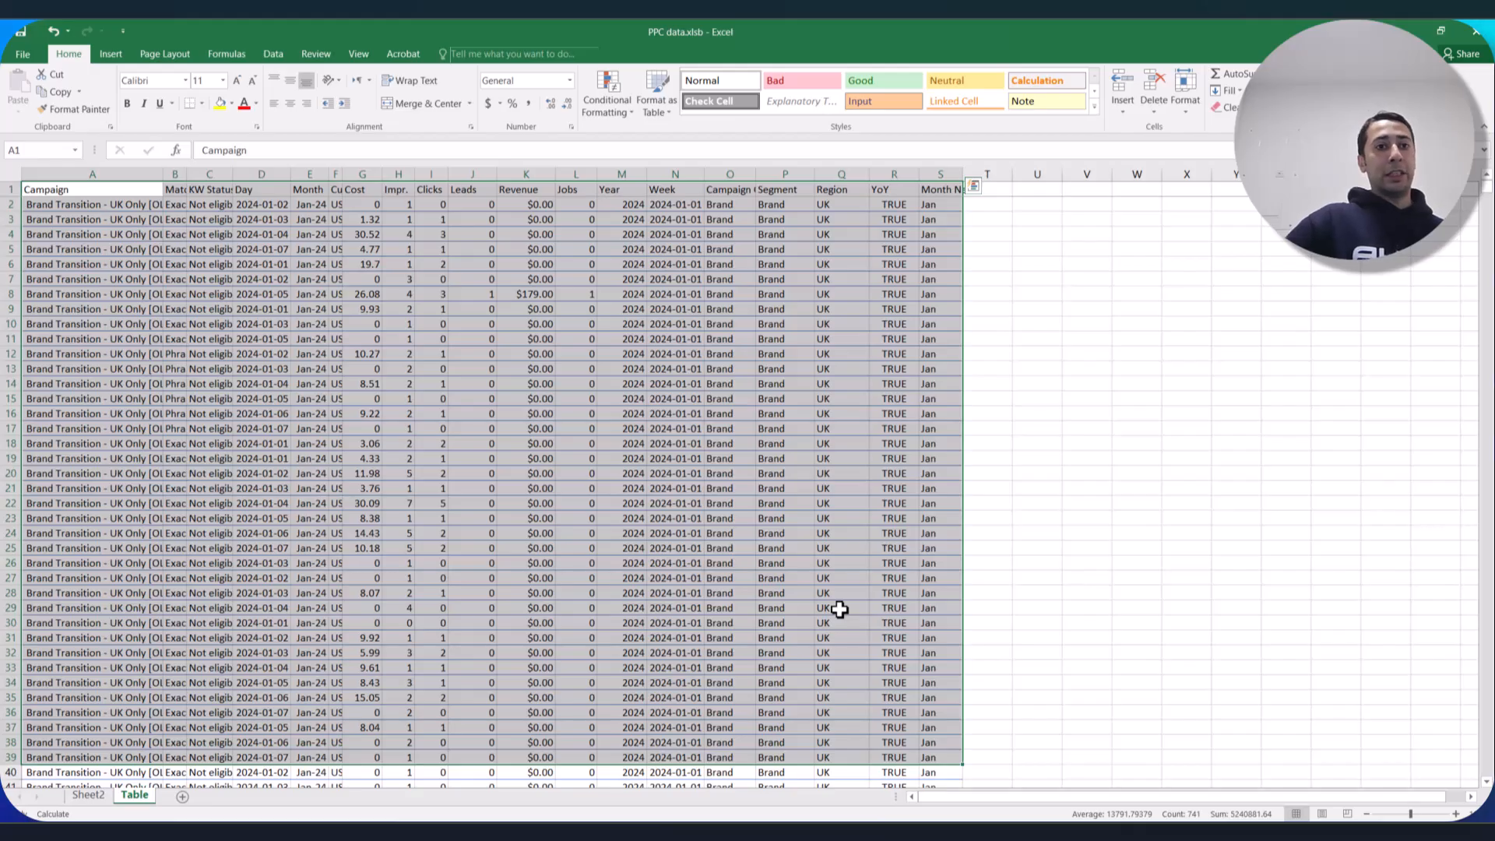
{"action": "left_click", "coordinate": [620, 488]}
{"action": "left_click_drag", "start_coordinate": [144, 193], "coordinate": [903, 669]}
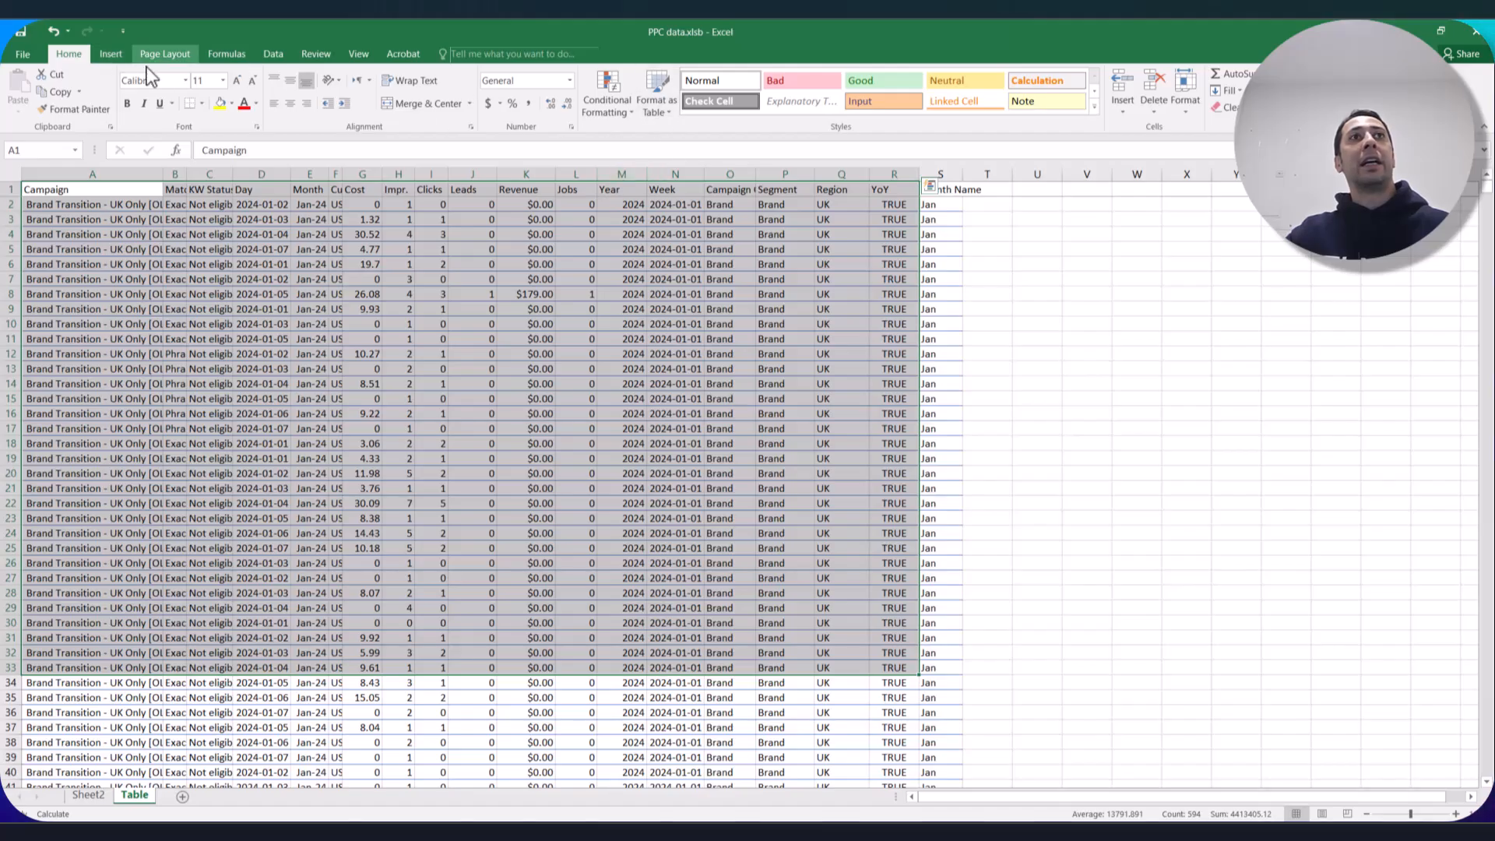
{"action": "left_click", "coordinate": [201, 103]}
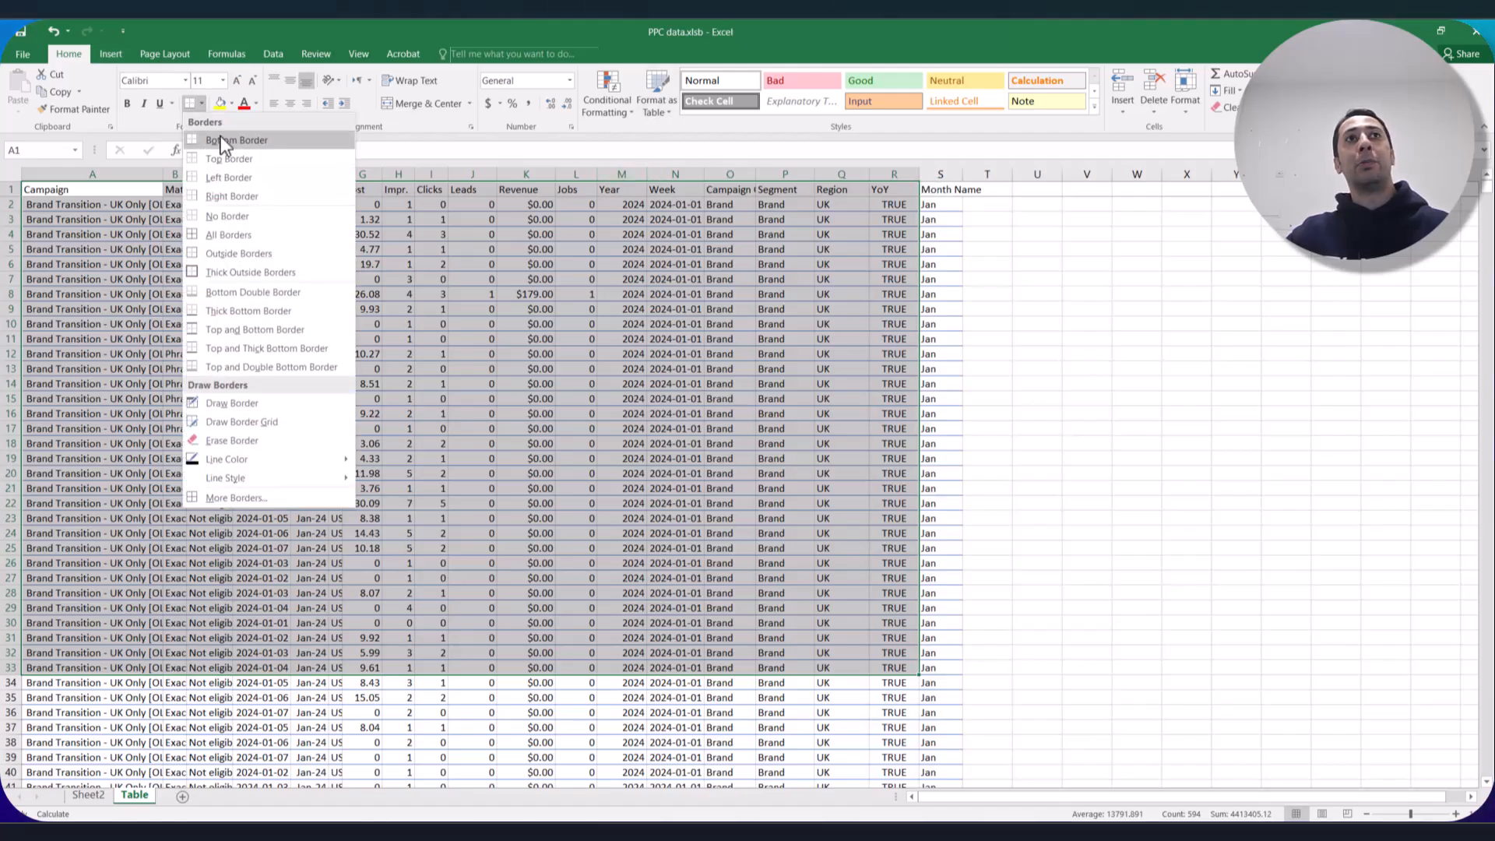
{"action": "left_click", "coordinate": [442, 282]}
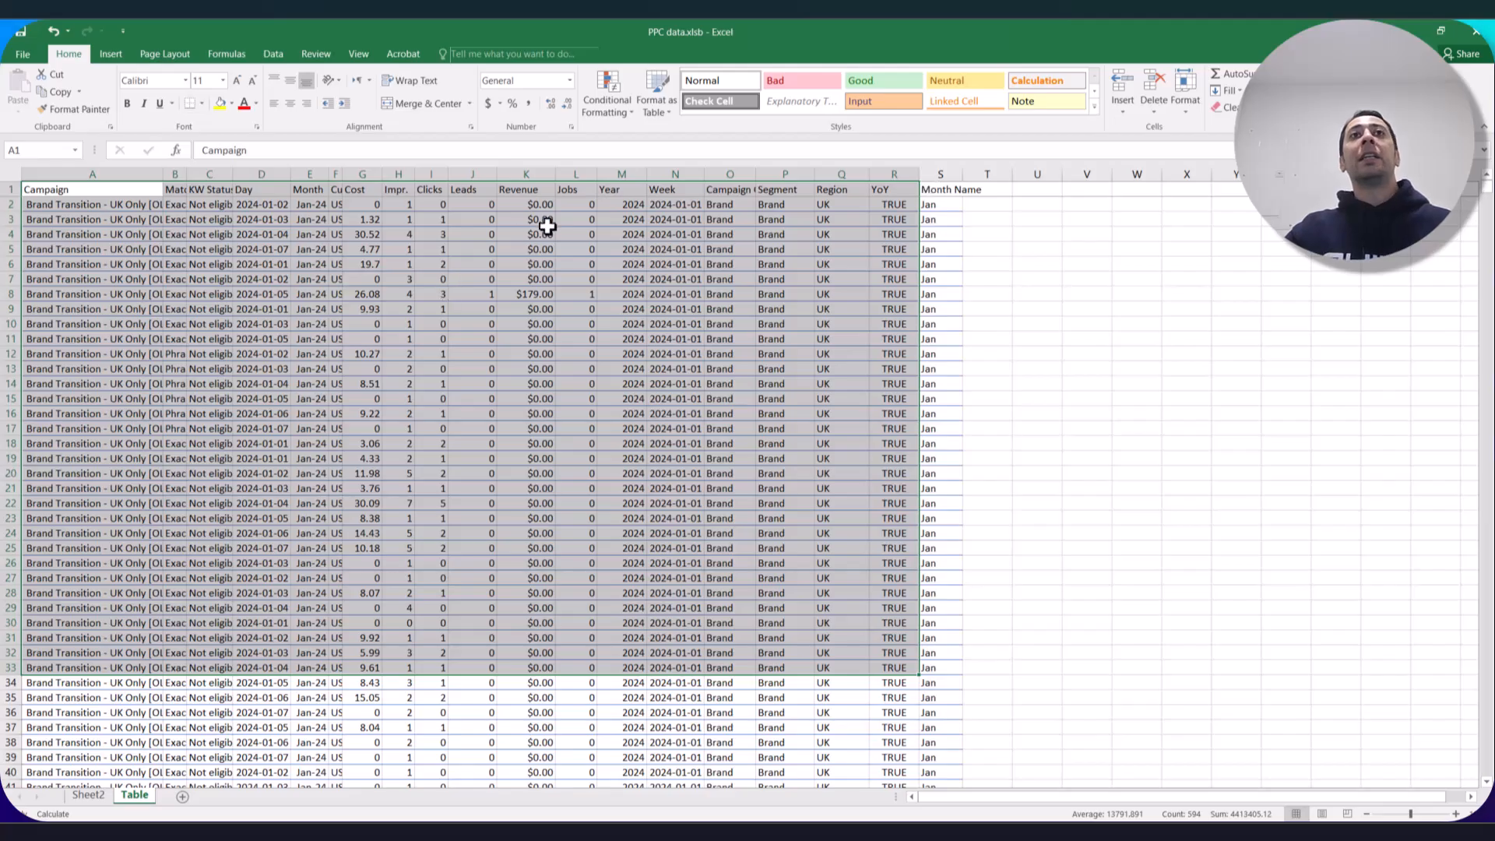
Format the source data $A$1:$S$457468 as a table with headers, using the light blue style with a solid blue header row.
{"action": "left_click", "coordinate": [223, 340]}
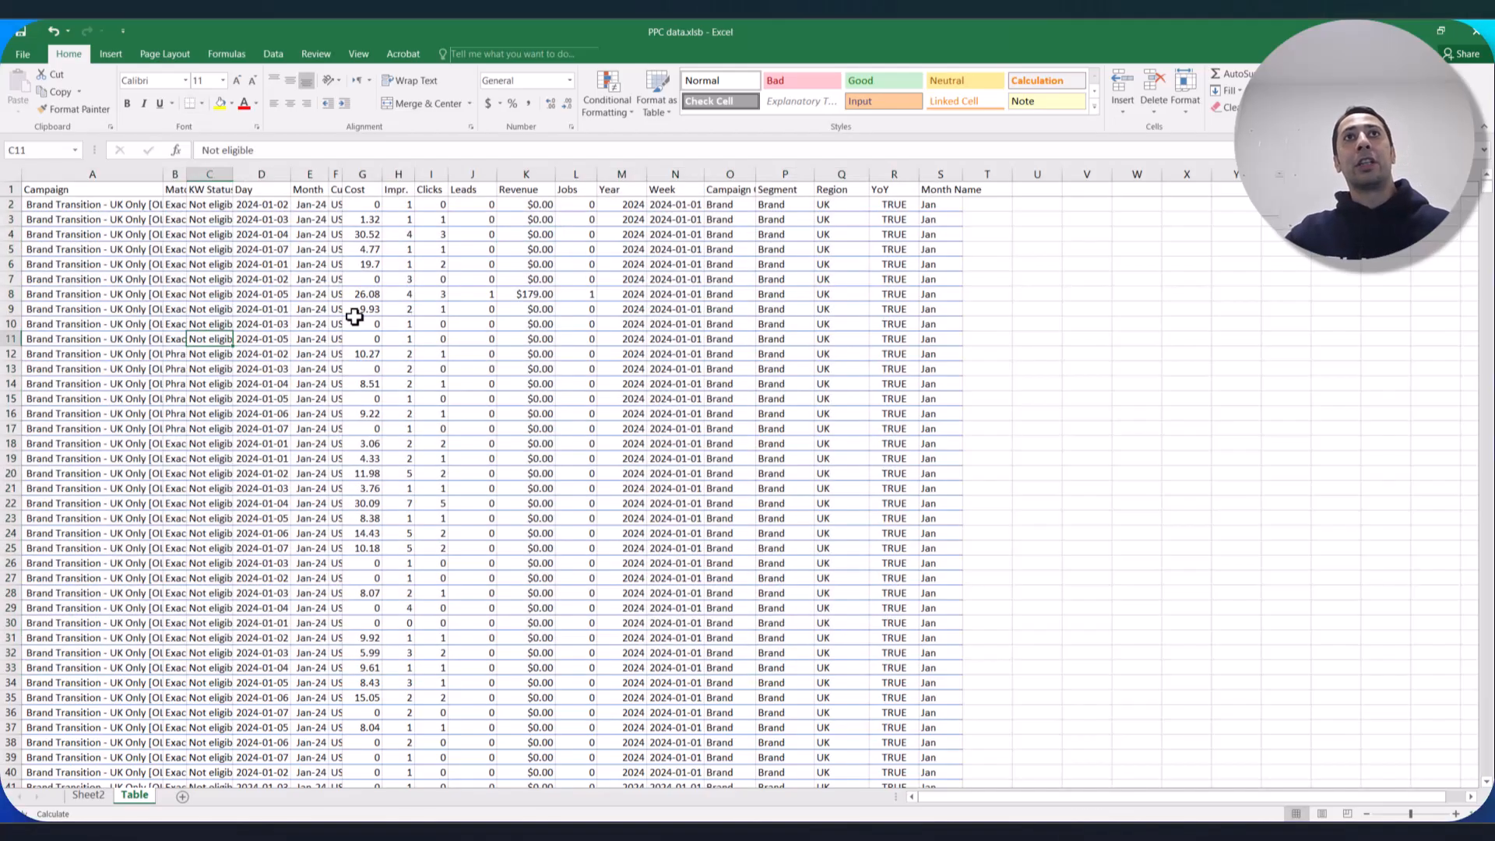
{"action": "left_click", "coordinate": [668, 116]}
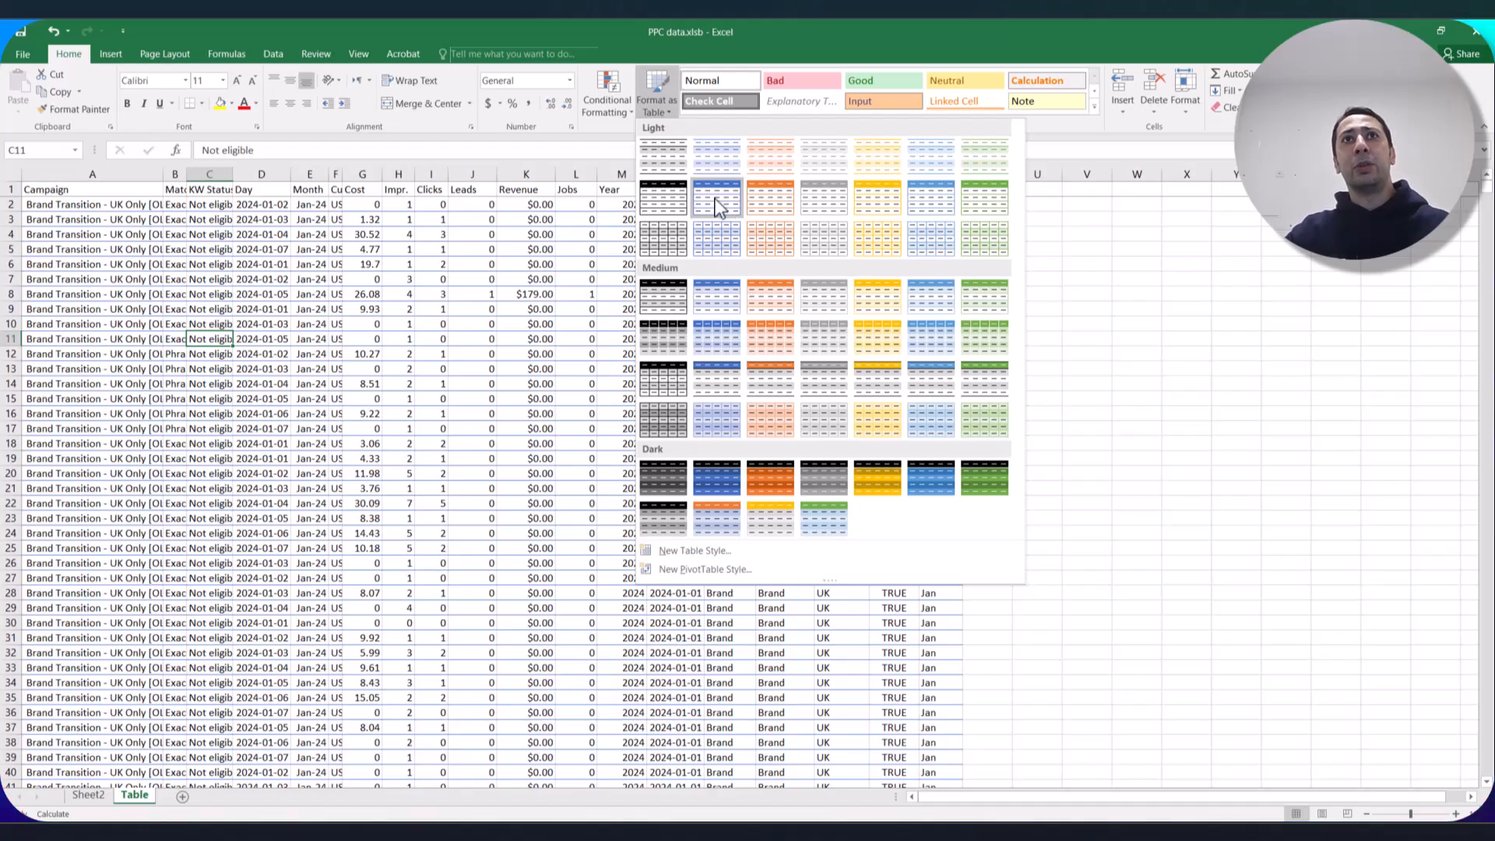
{"action": "left_click", "coordinate": [717, 204]}
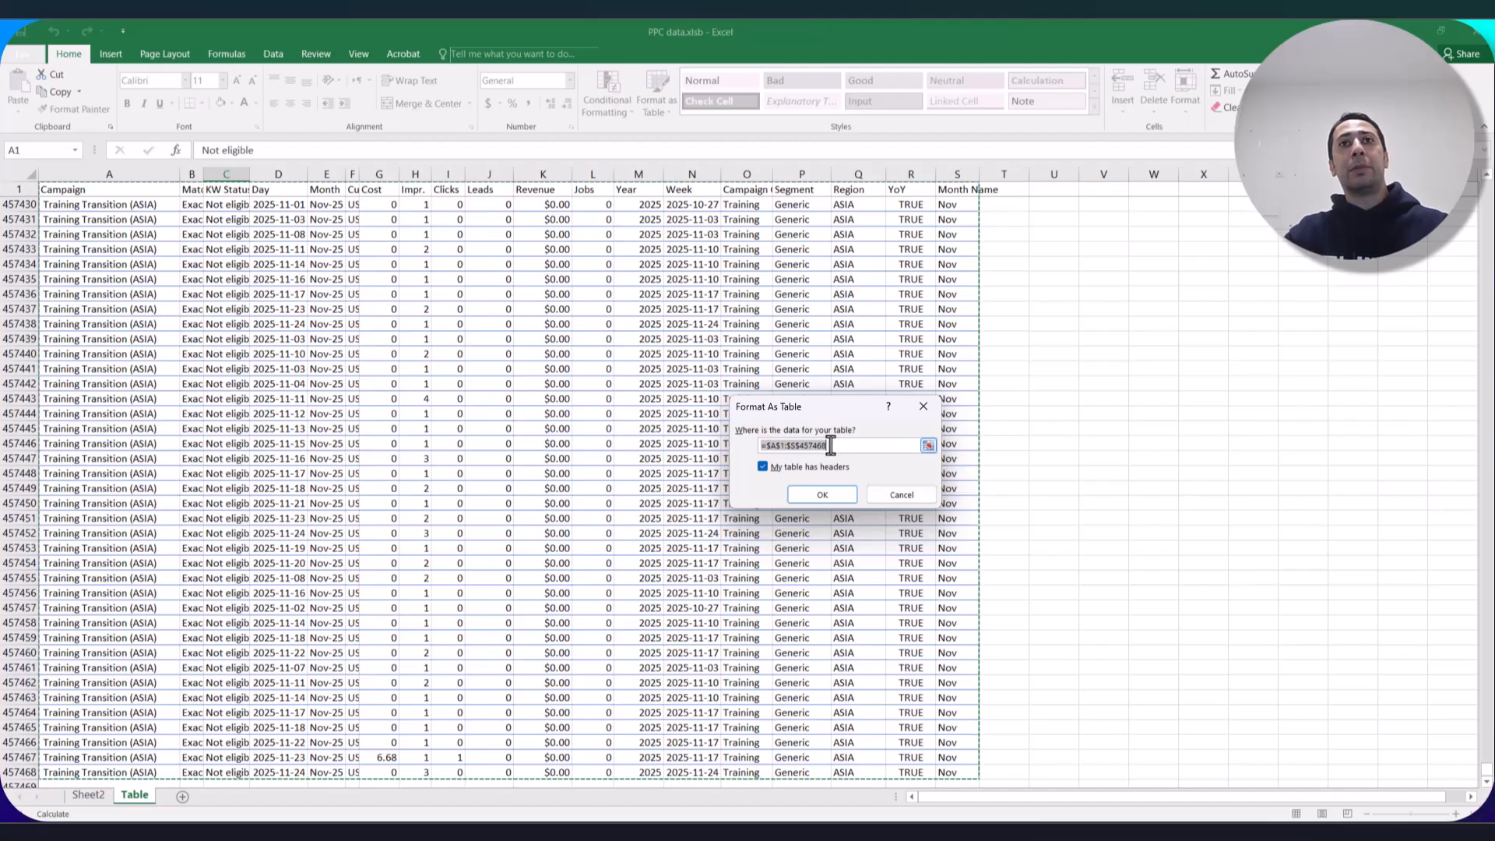
{"action": "left_click", "coordinate": [818, 496]}
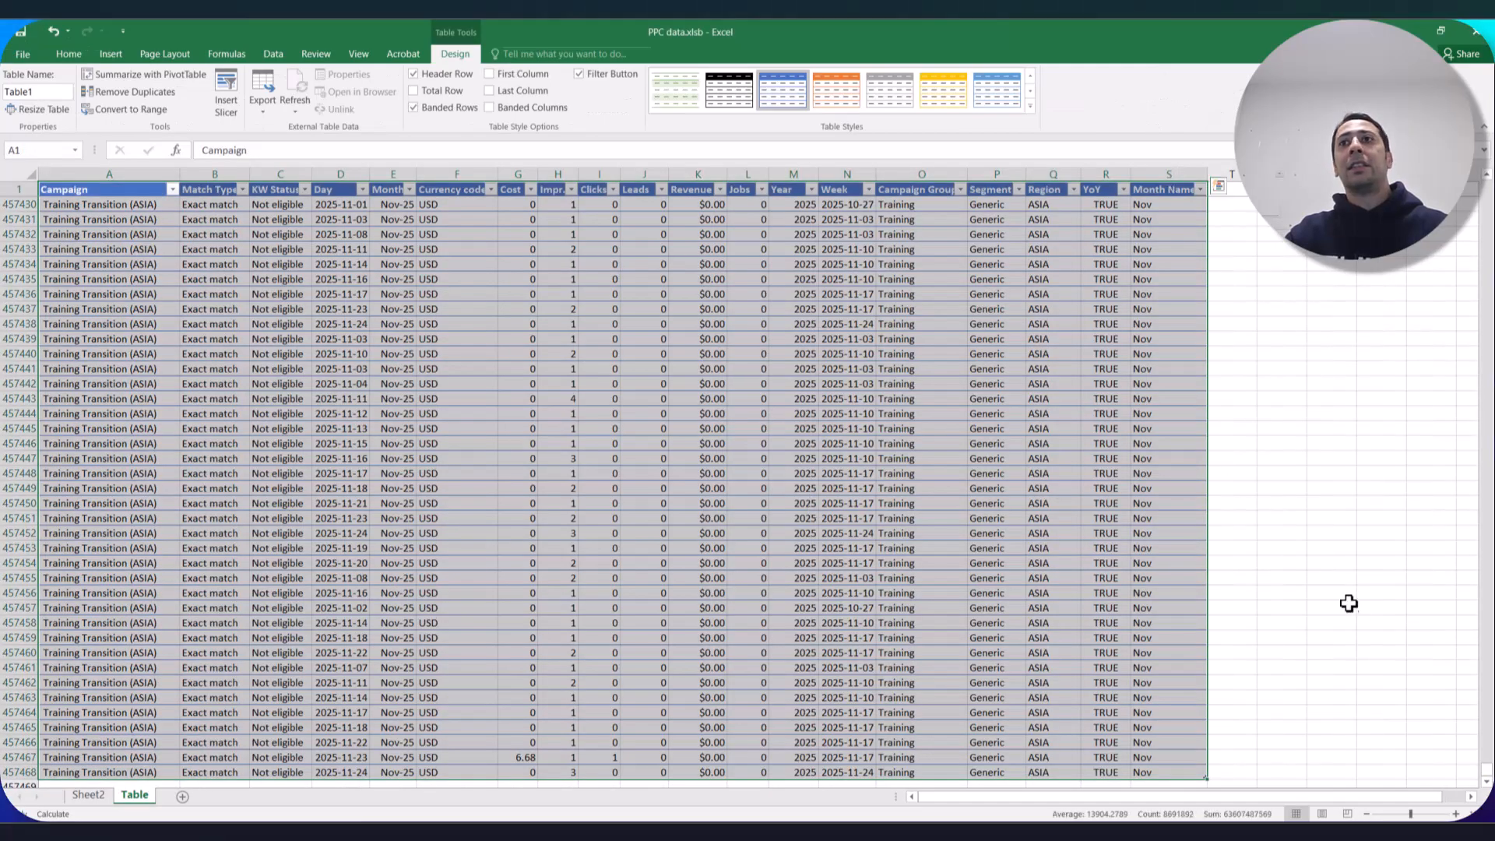
Return to the first rows of the source data and check the name assigned to the table.
{"action": "left_click_drag", "start_coordinate": [1487, 777], "coordinate": [1487, 187]}
{"action": "left_click", "coordinate": [434, 504]}
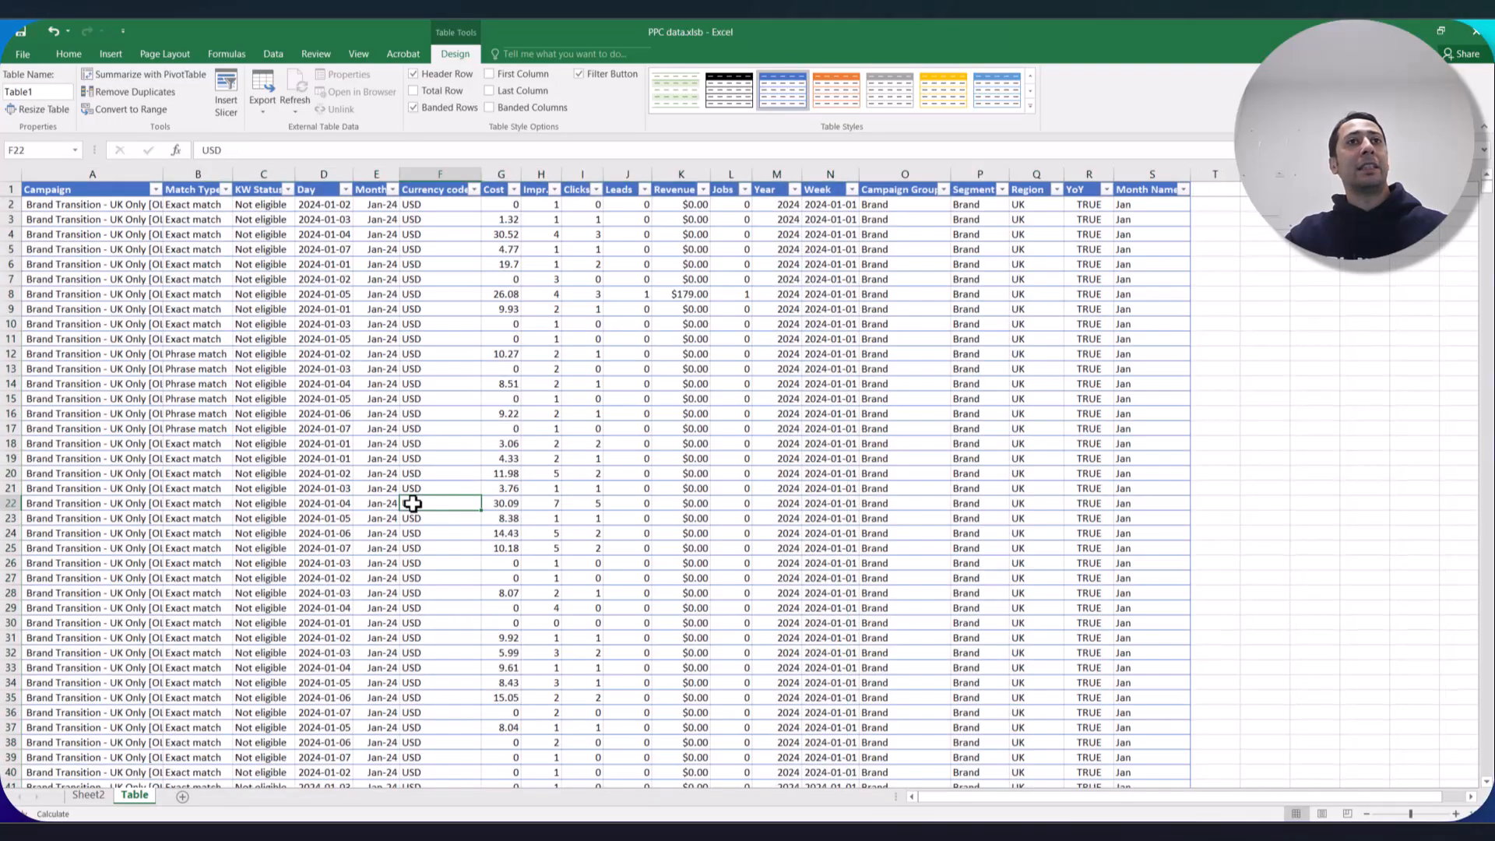
{"action": "left_click", "coordinate": [107, 194]}
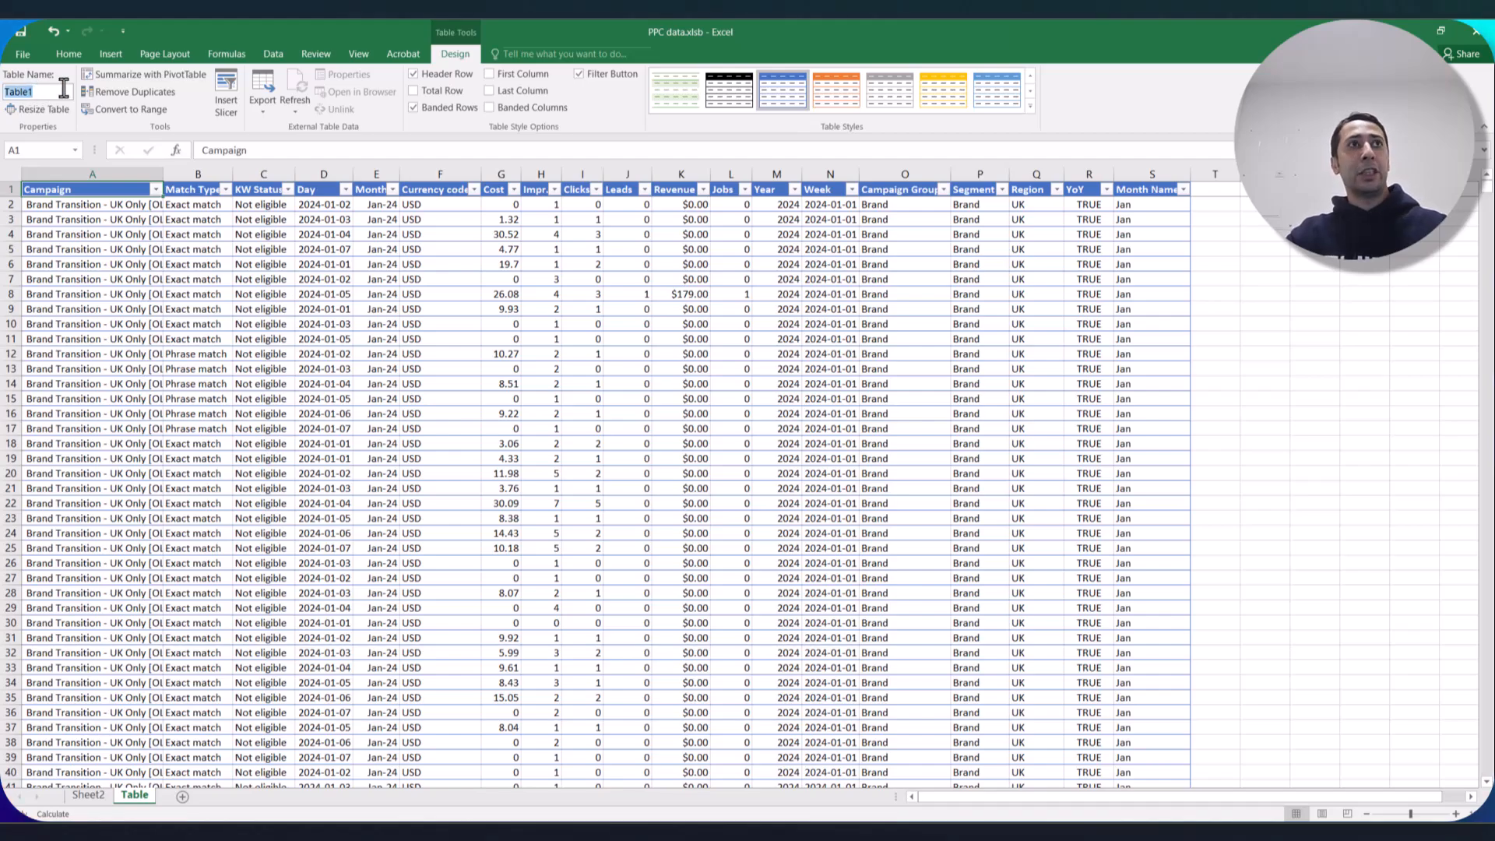
{"action": "left_click", "coordinate": [39, 93]}
{"action": "left_click", "coordinate": [188, 399]}
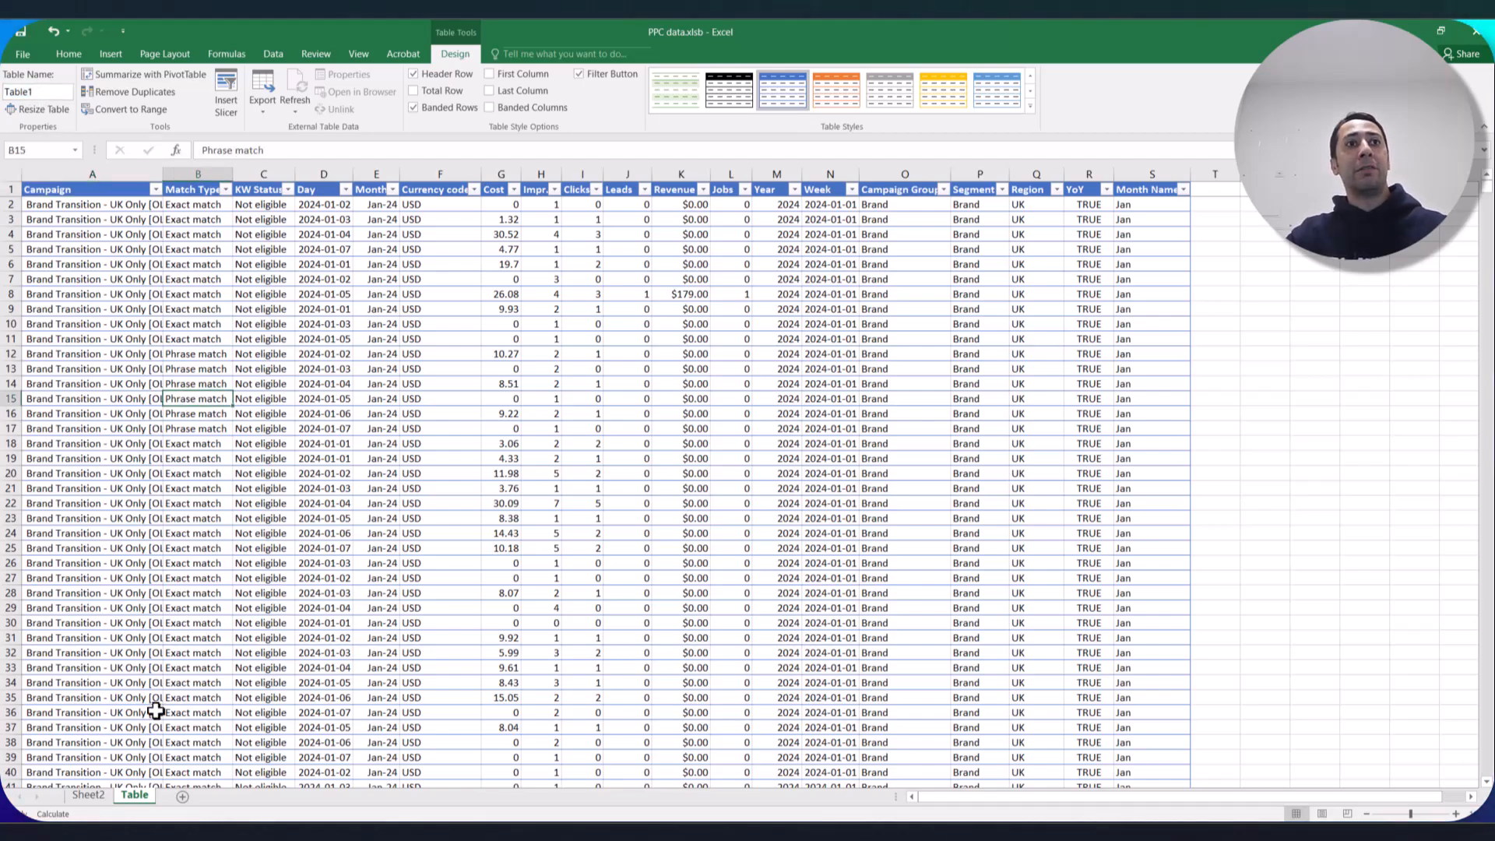
Change the data source of the pivot table on Sheet2 to Table1.
{"action": "left_click", "coordinate": [85, 796]}
{"action": "left_click", "coordinate": [514, 431]}
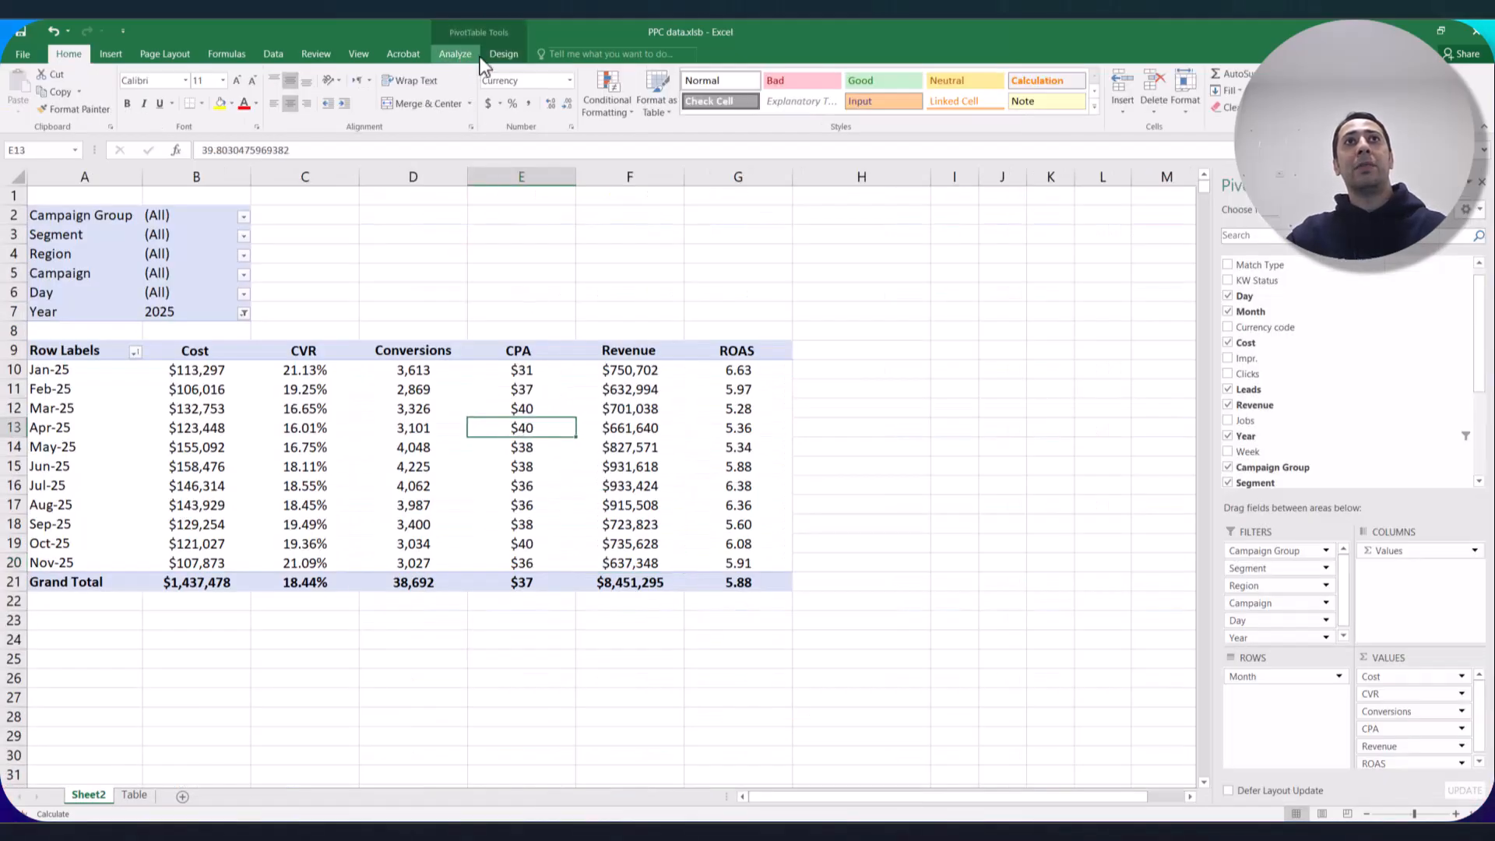
{"action": "left_click", "coordinate": [456, 55]}
{"action": "left_click", "coordinate": [582, 92]}
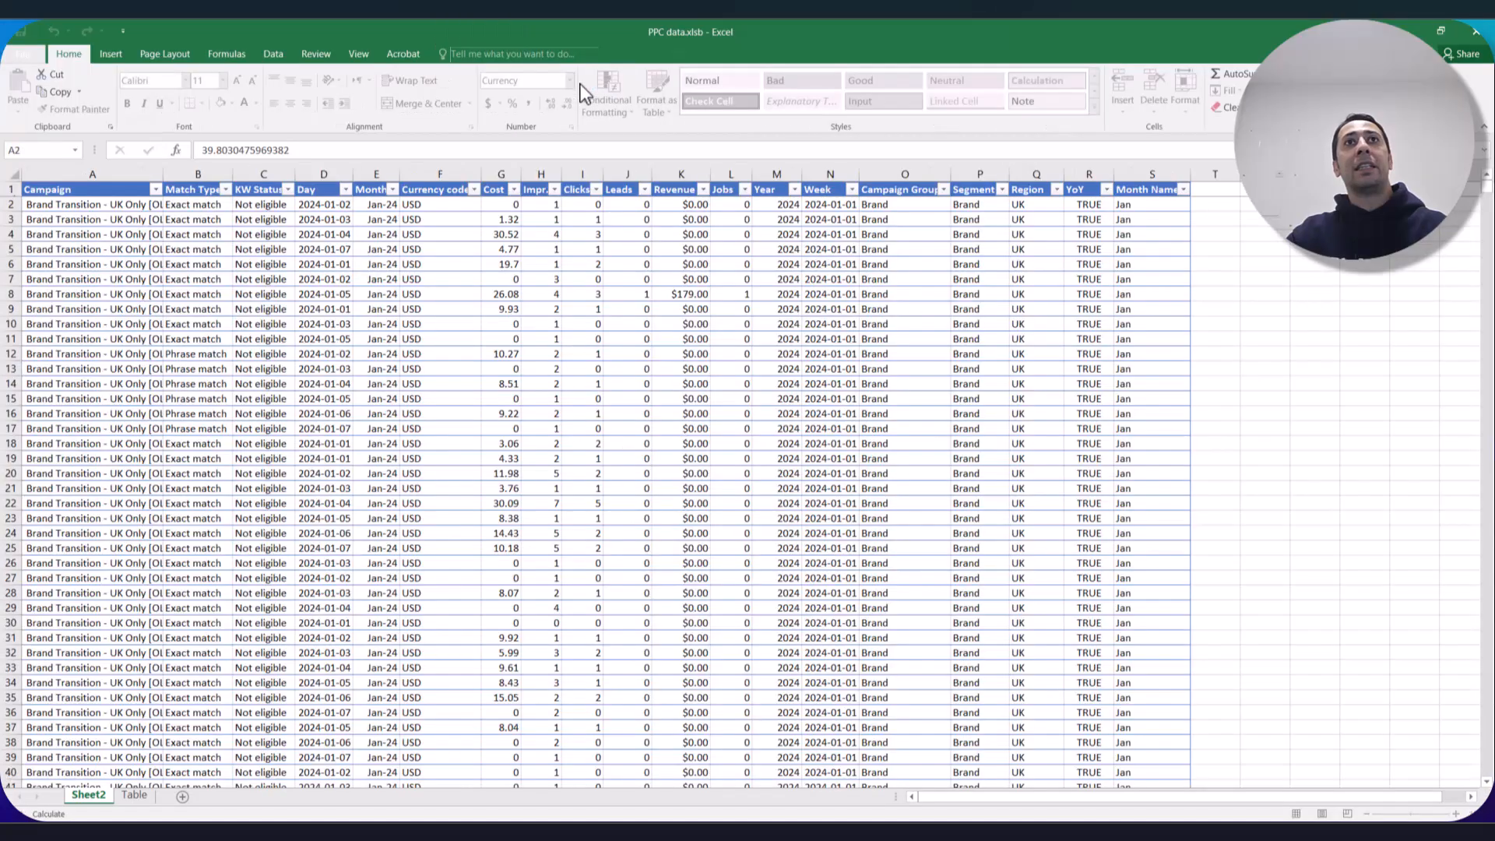
{"action": "left_click", "coordinate": [822, 436]}
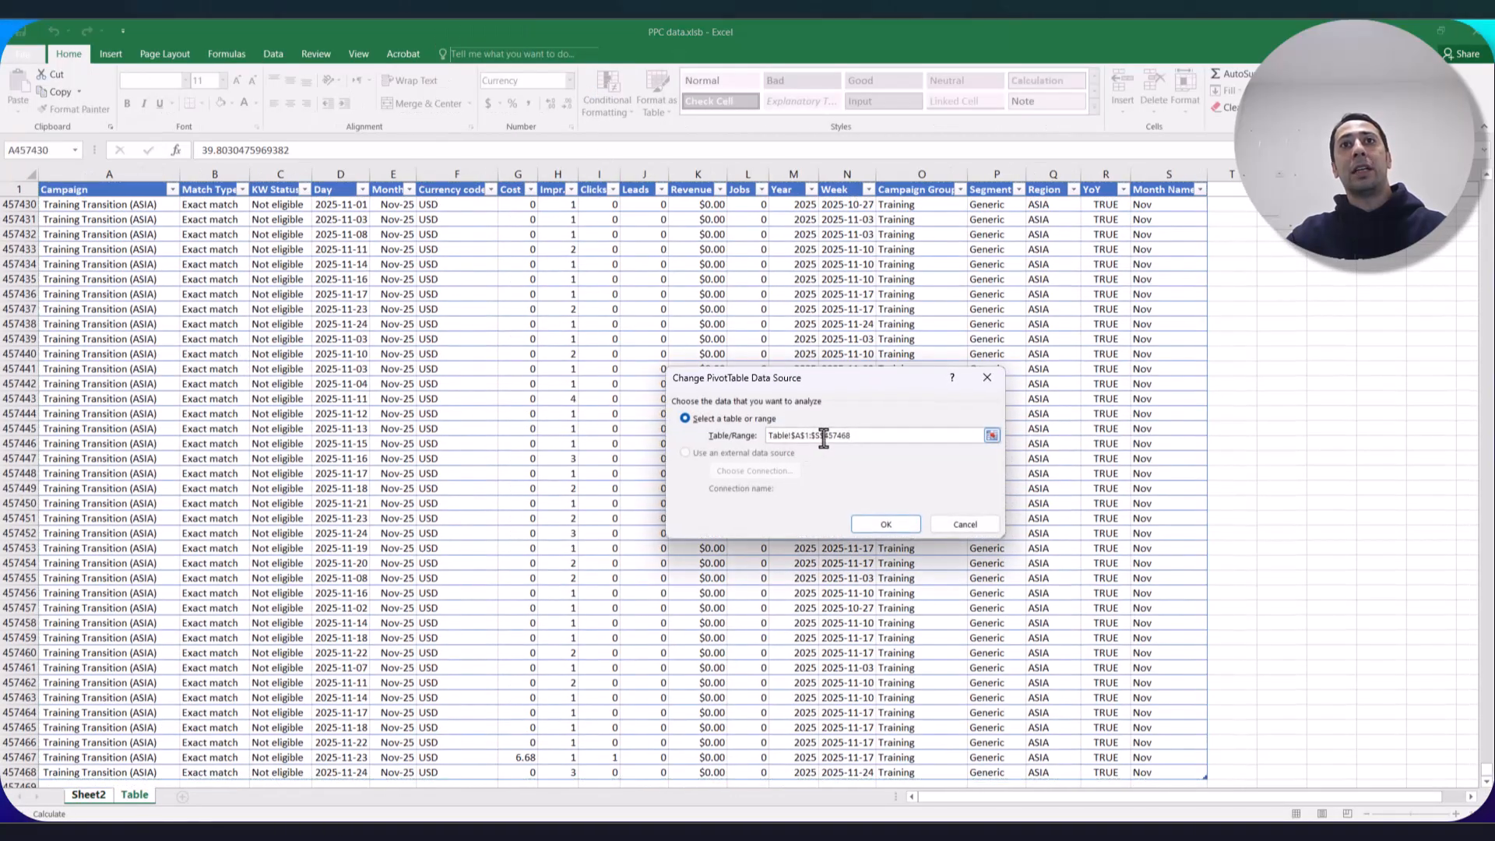
{"action": "left_click_drag", "start_coordinate": [871, 438], "coordinate": [771, 437]}
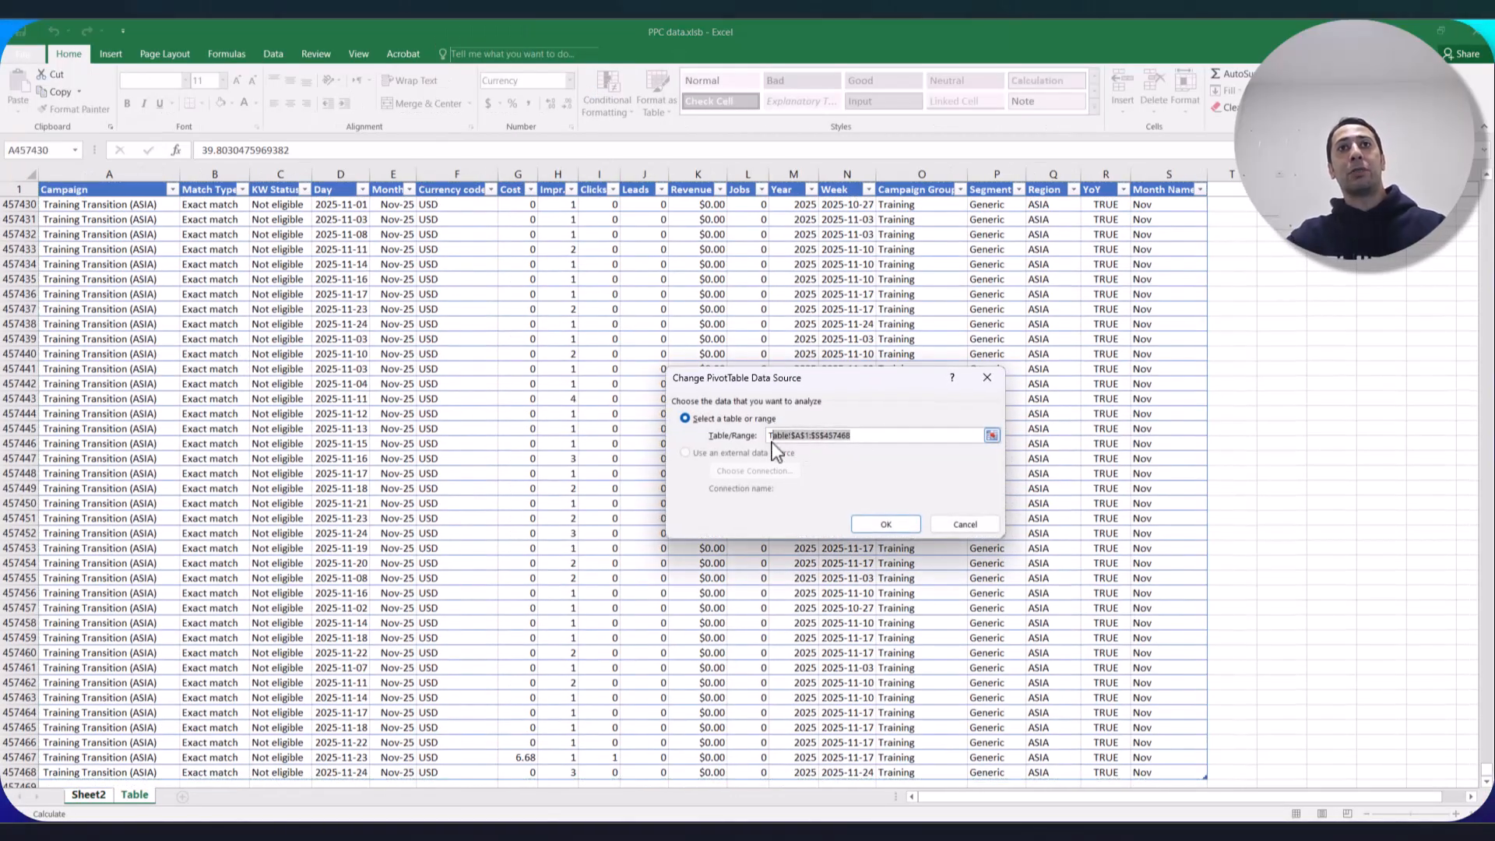
{"action": "left_click", "coordinate": [778, 439]}
{"action": "left_click_drag", "start_coordinate": [866, 438], "coordinate": [732, 438]}
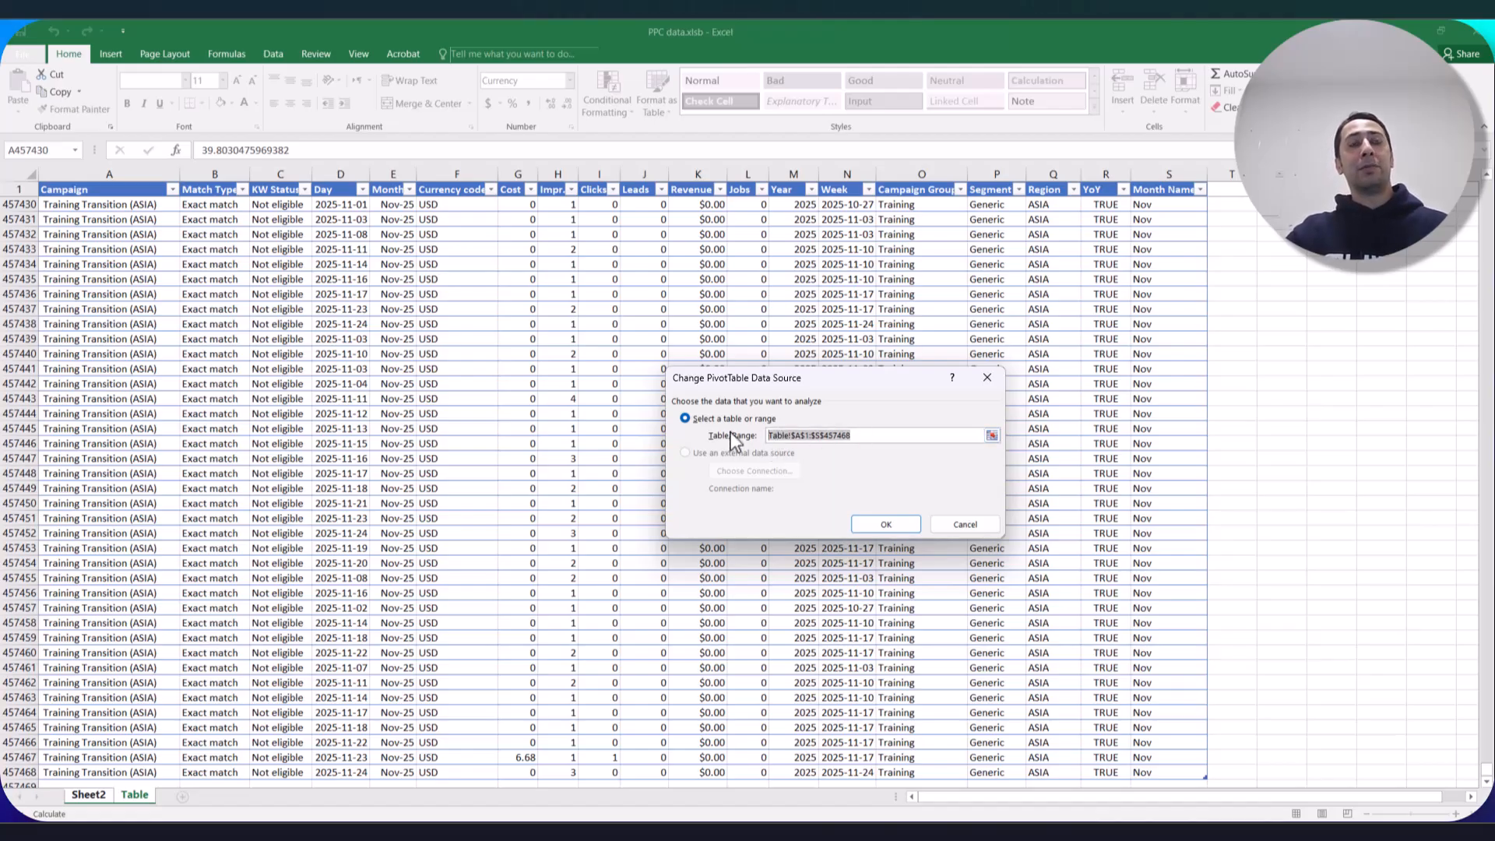
{"action": "type", "text": "Table1"}
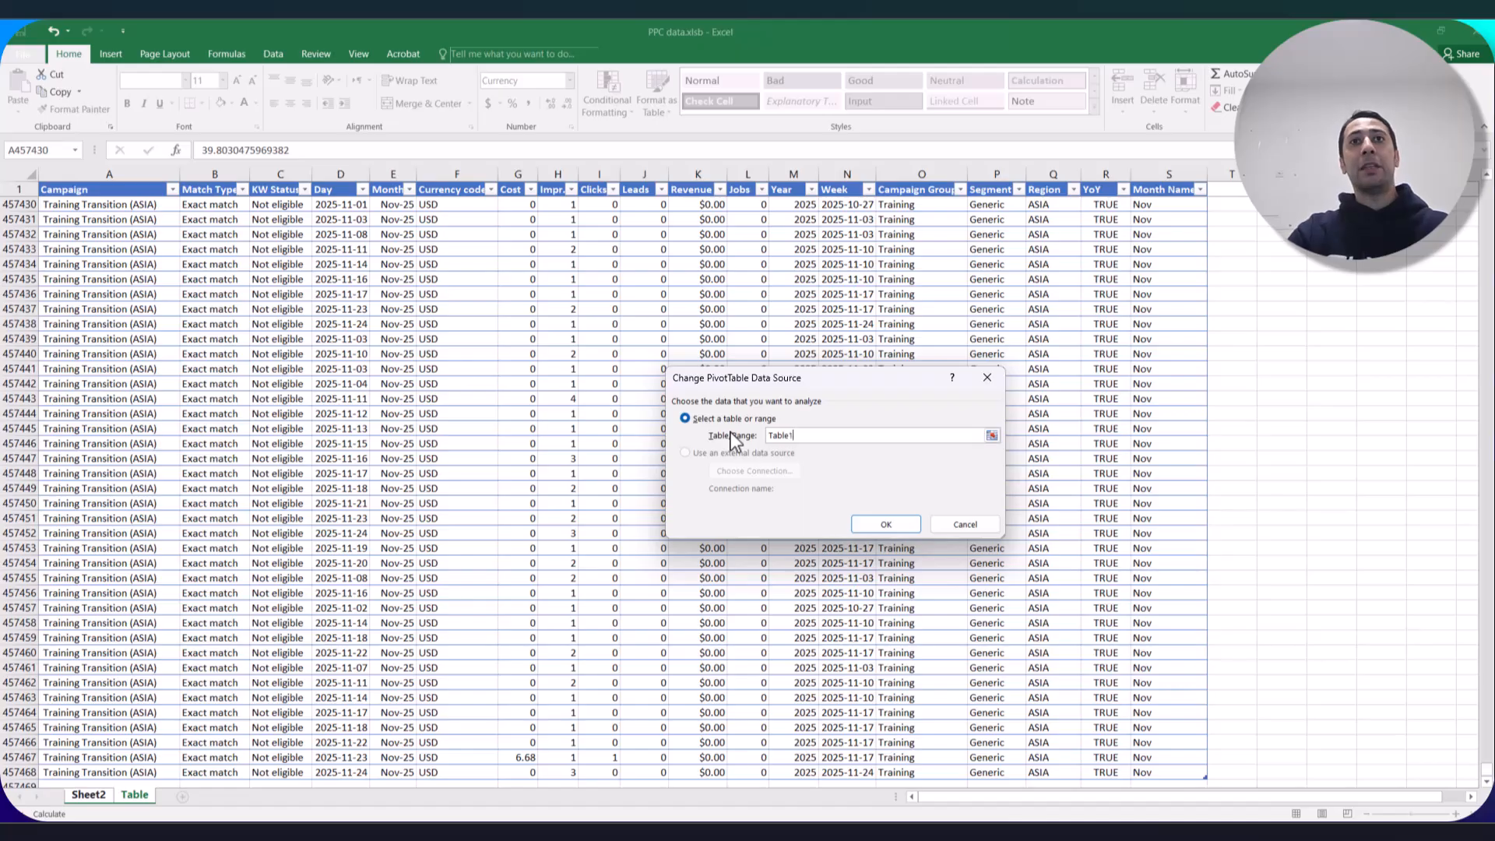
{"action": "left_click", "coordinate": [885, 524]}
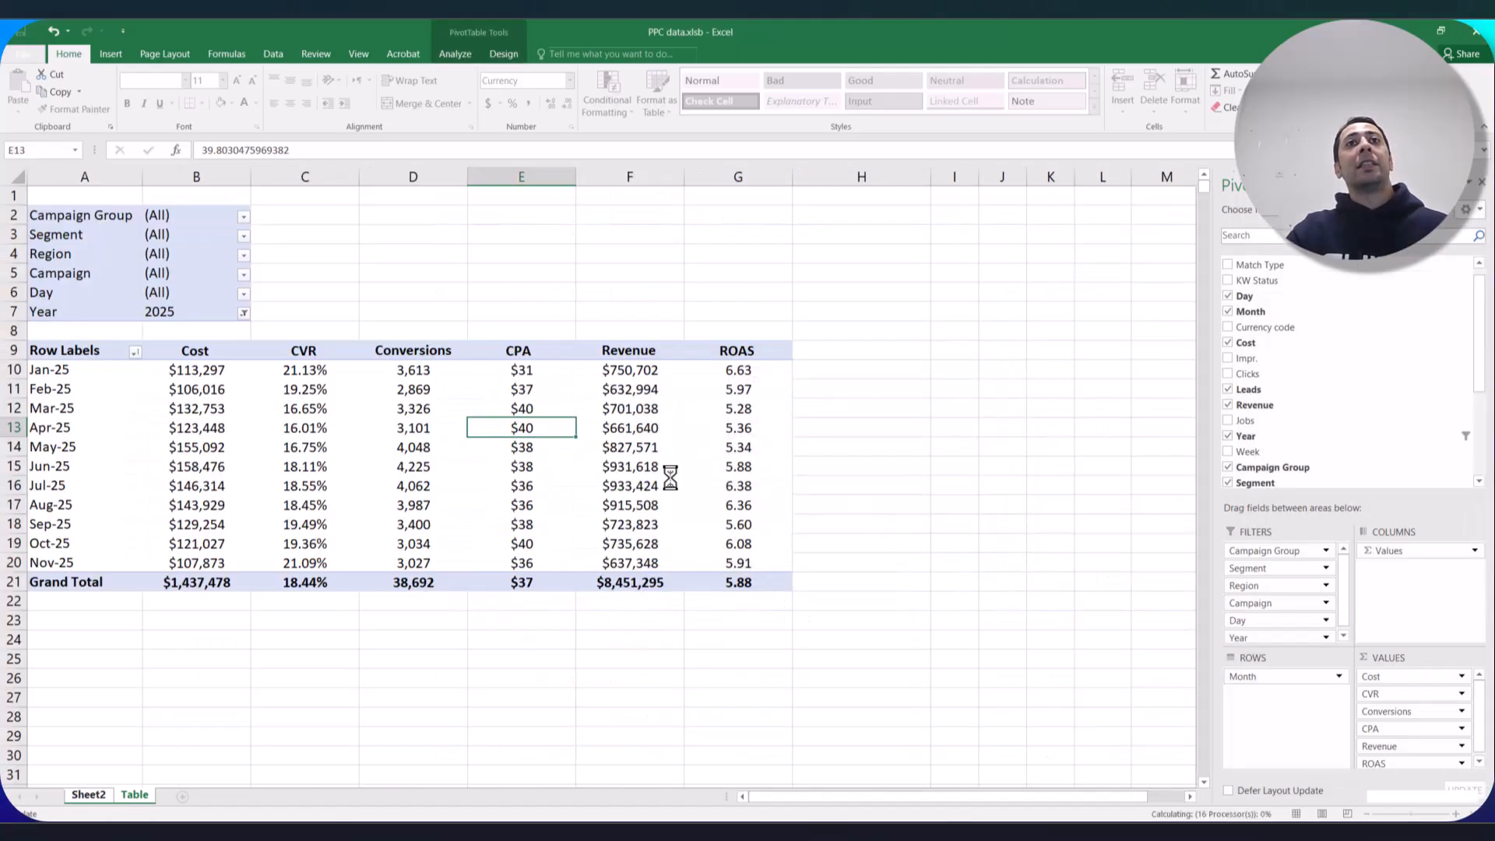
Review the Nov-25 row's metrics in the pivot table.
{"action": "left_click", "coordinate": [670, 478]}
{"action": "left_click_drag", "start_coordinate": [73, 563], "coordinate": [724, 563]}
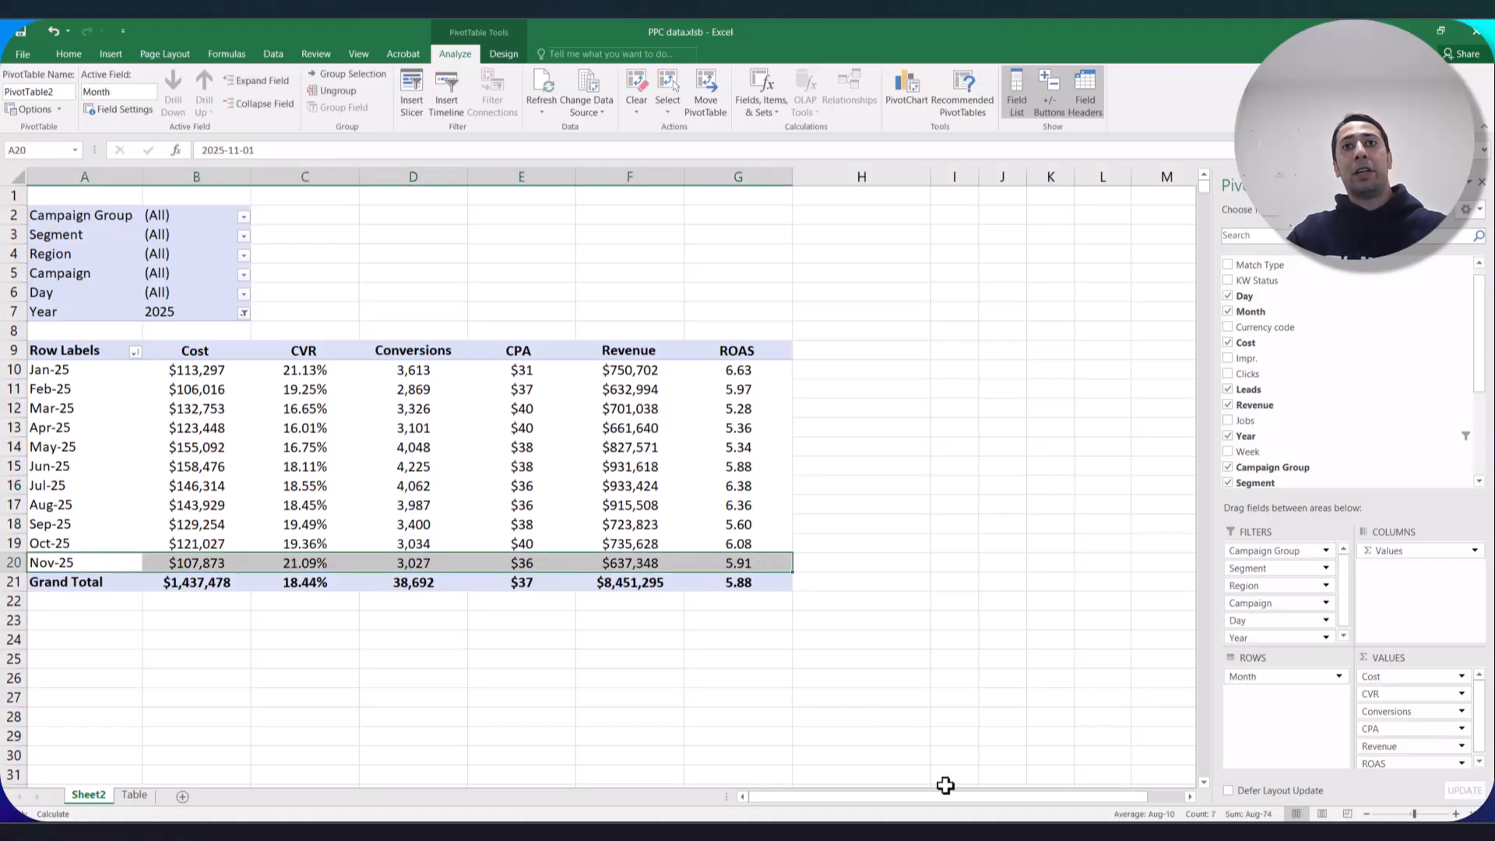
{"action": "left_click", "coordinate": [305, 524]}
Examine the Nov-25 rows at the end of the source data on the Table sheet.
{"action": "left_click", "coordinate": [134, 794]}
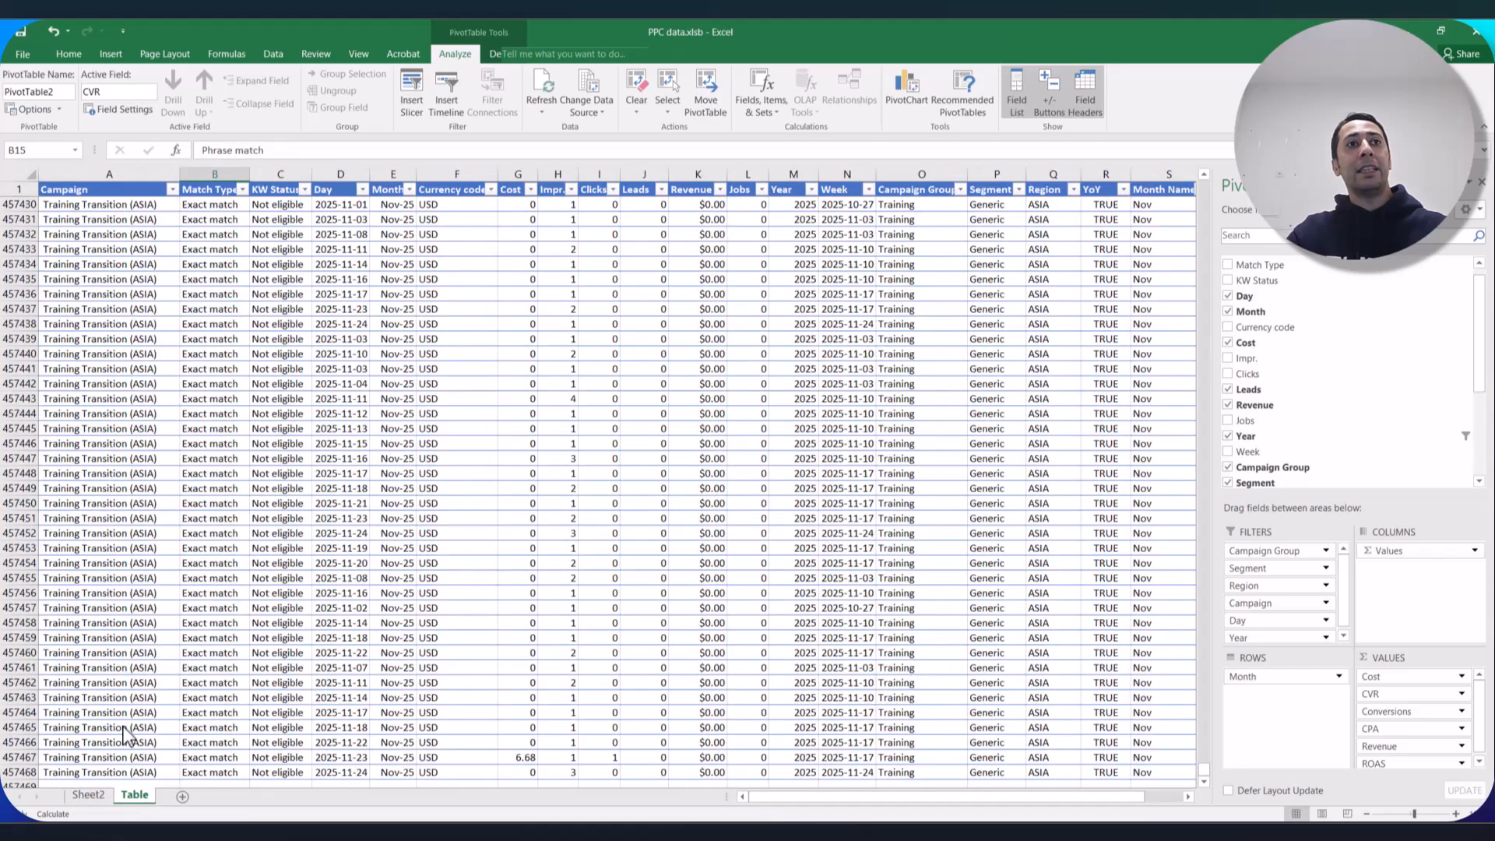
{"action": "left_click", "coordinate": [178, 606]}
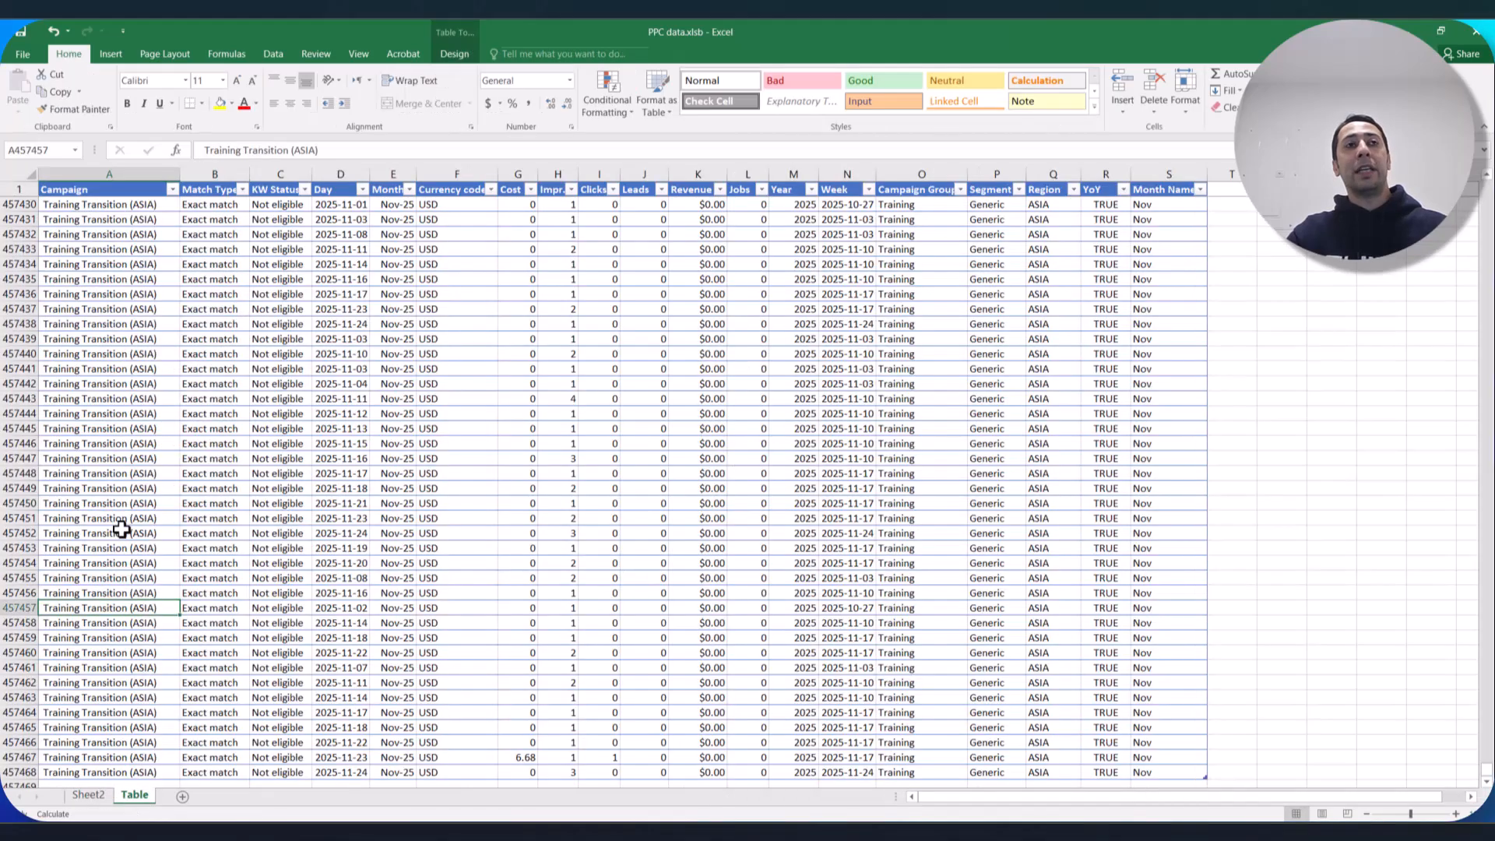
{"action": "left_click", "coordinate": [139, 547]}
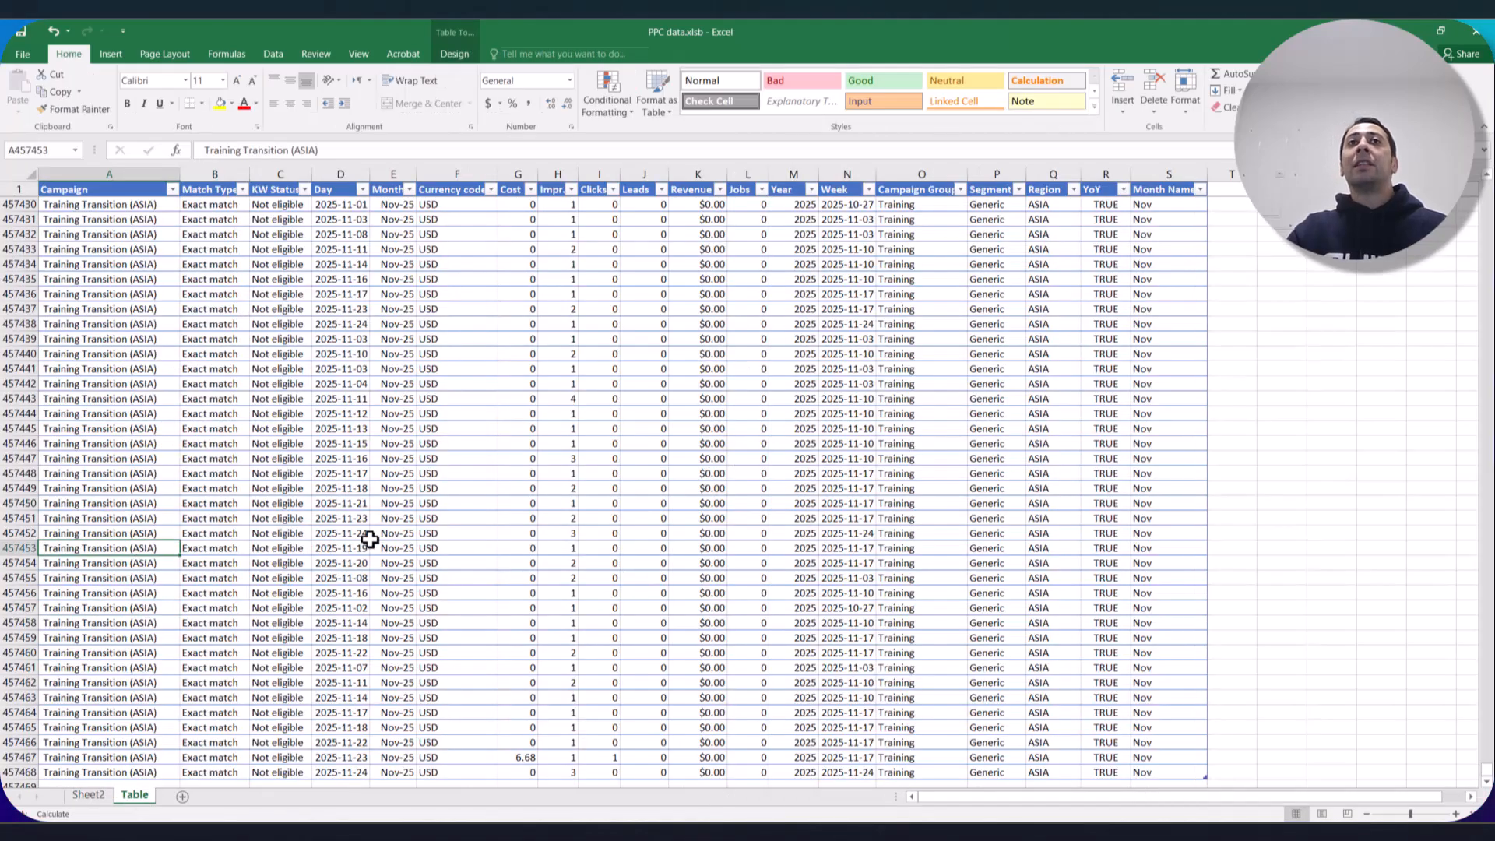
{"action": "key", "text": "Up"}
{"action": "key", "text": "Right"}
{"action": "key", "text": "Right"}
{"action": "key", "text": "Right"}
{"action": "key", "text": "Right"}
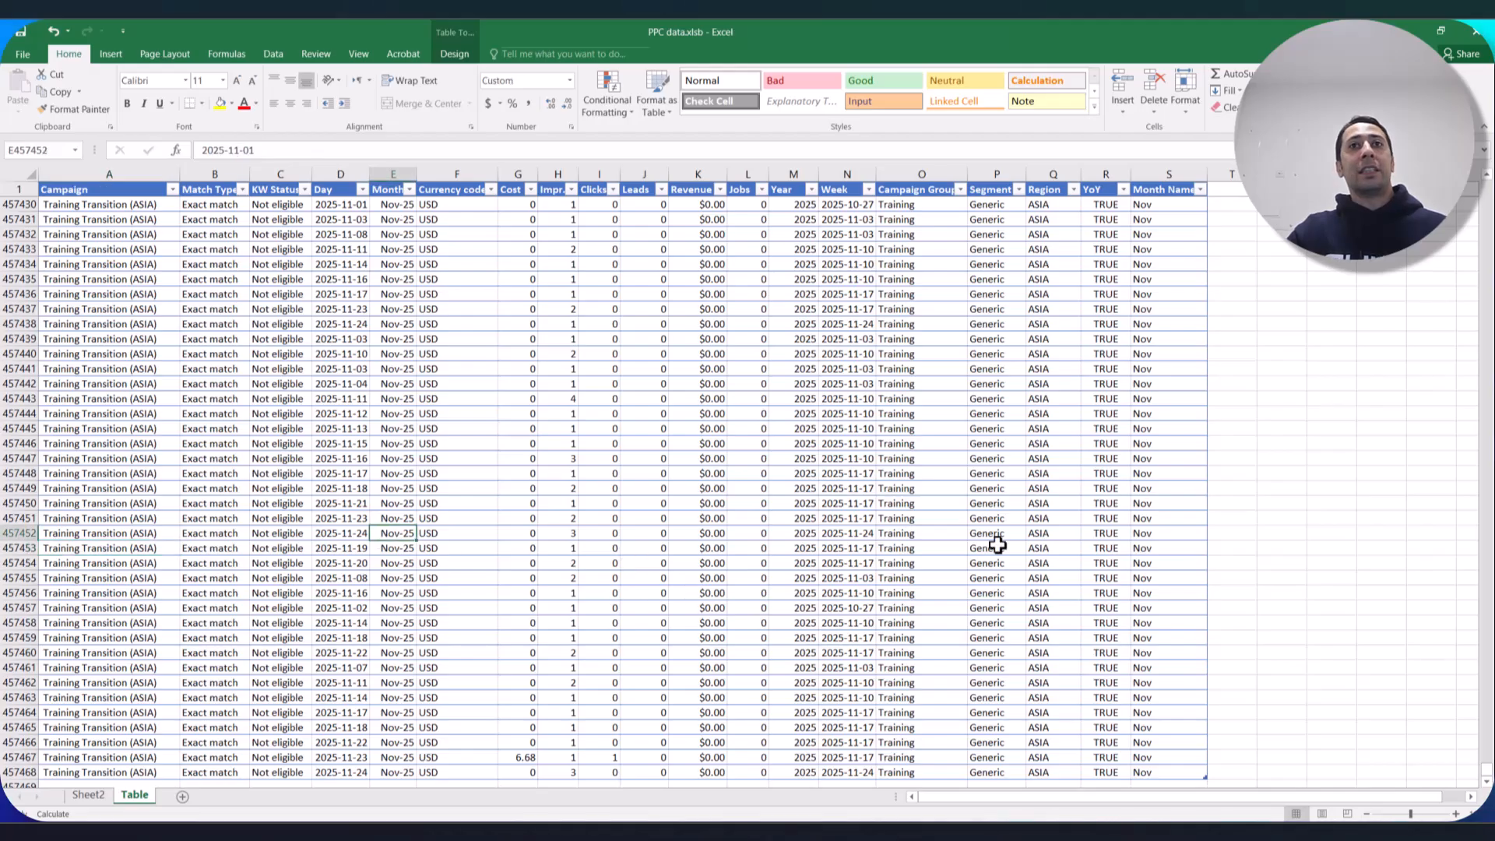
Delete all Nov-25 rows from the source table, from row 435471 down to the last row.
{"action": "left_click_drag", "start_coordinate": [1486, 783], "coordinate": [1489, 745]}
{"action": "scroll", "coordinate": [751, 548], "scroll_direction": "up", "scroll_amount": 15}
{"action": "left_click", "coordinate": [1486, 411]}
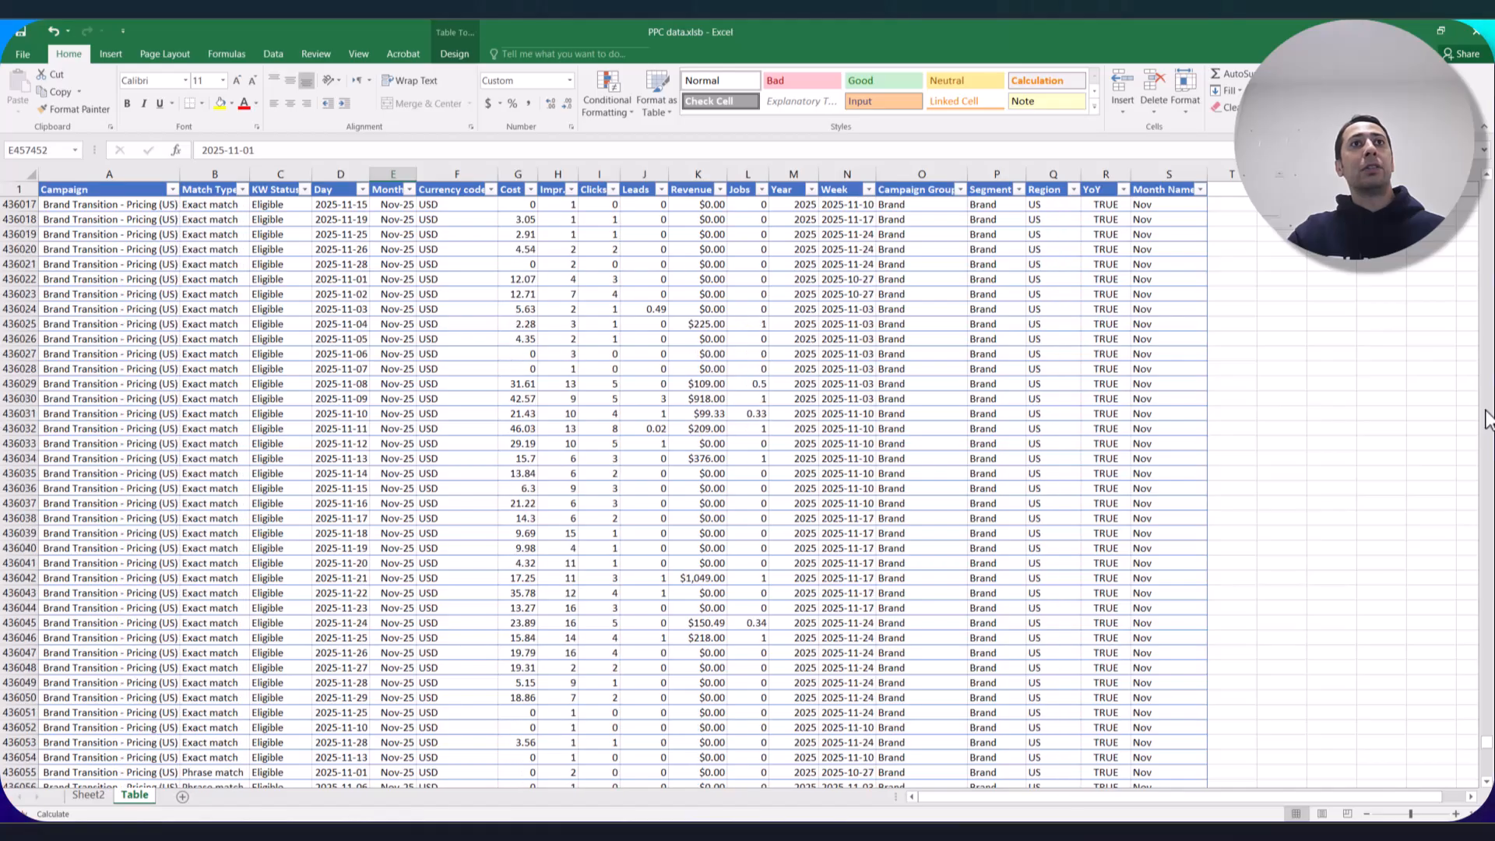
{"action": "left_click_drag", "start_coordinate": [1486, 419], "coordinate": [1486, 419]}
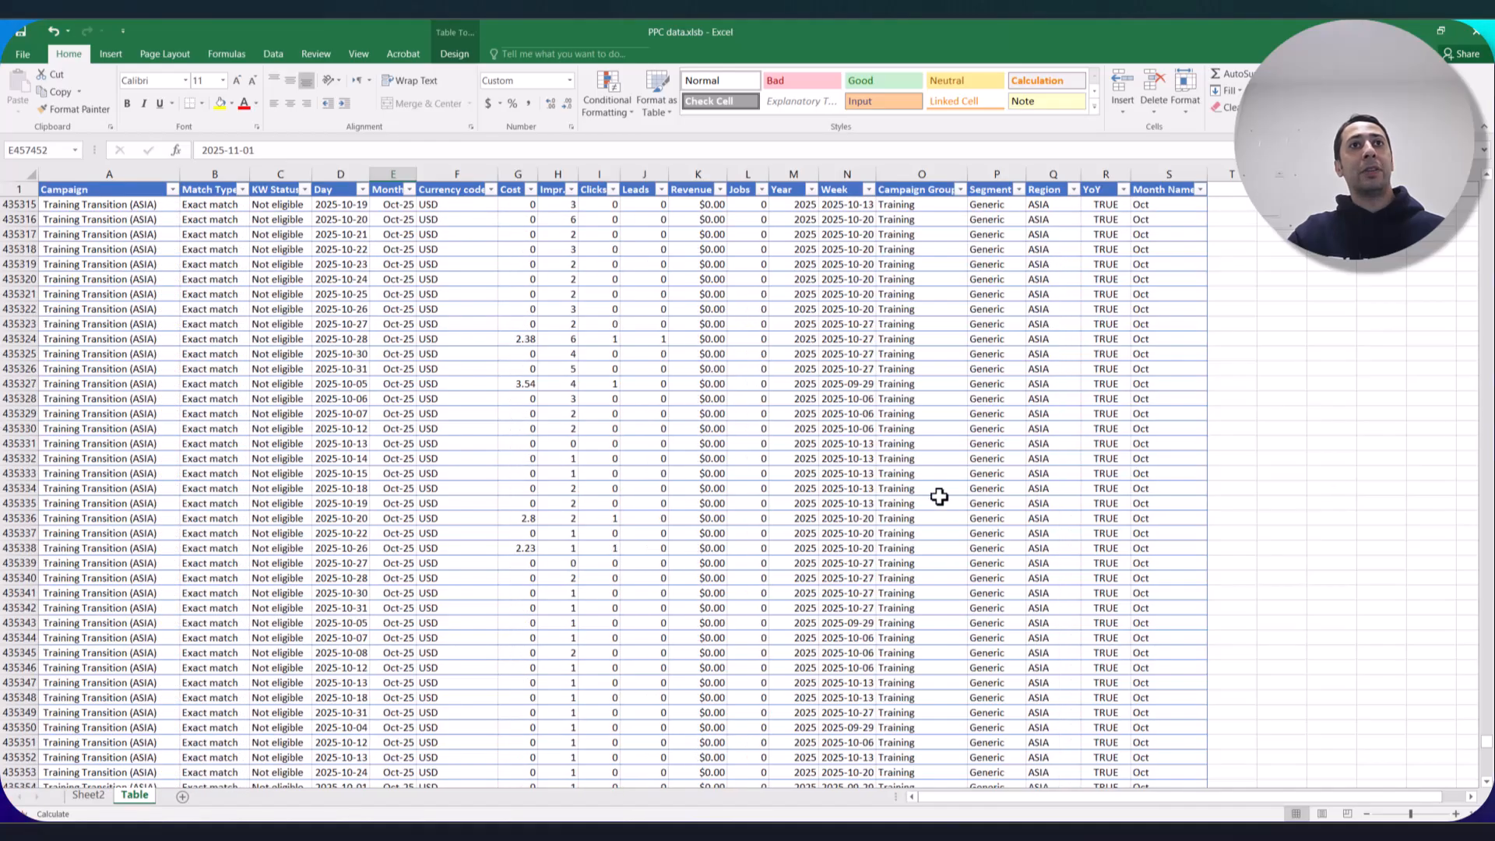
{"action": "scroll", "coordinate": [921, 505], "scroll_direction": "up", "scroll_amount": 2}
{"action": "scroll", "coordinate": [912, 498], "scroll_direction": "down", "scroll_amount": 12}
{"action": "left_click_drag", "start_coordinate": [161, 473], "coordinate": [1101, 473]}
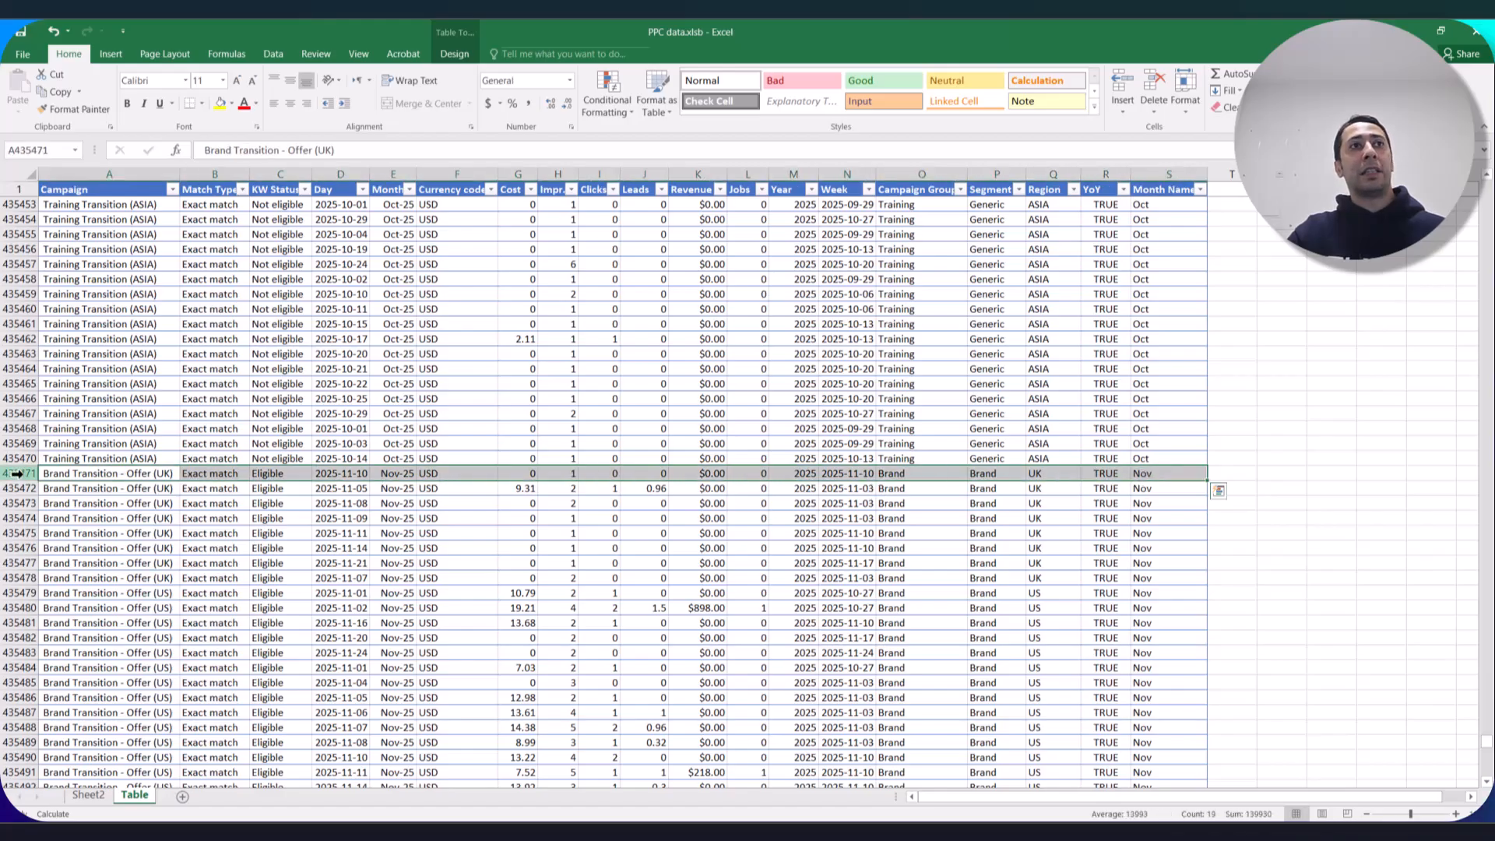
{"action": "left_click", "coordinate": [20, 473]}
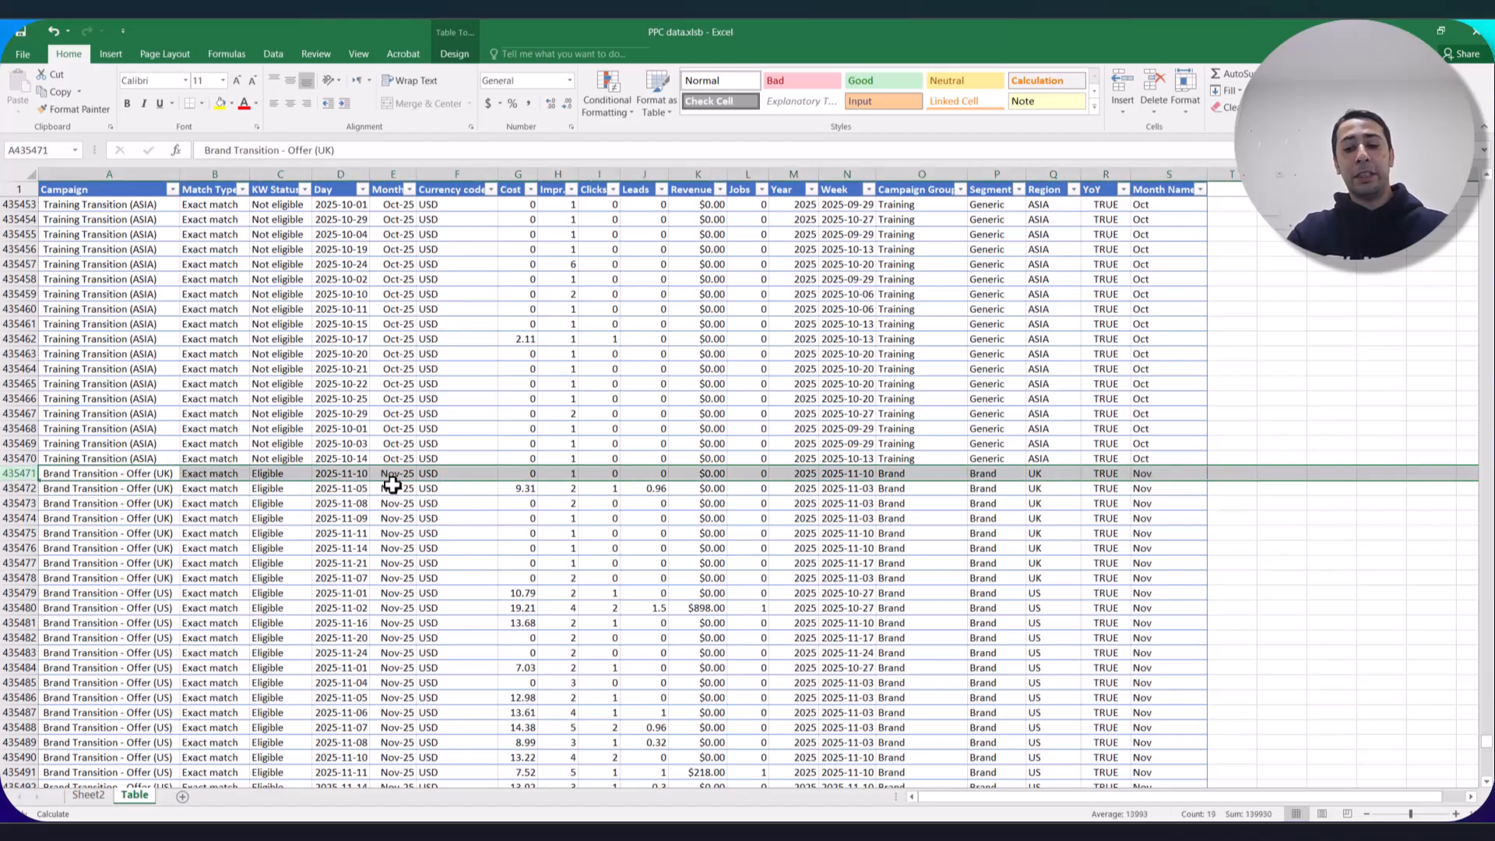
{"action": "key", "text": "ctrl+shift+Down"}
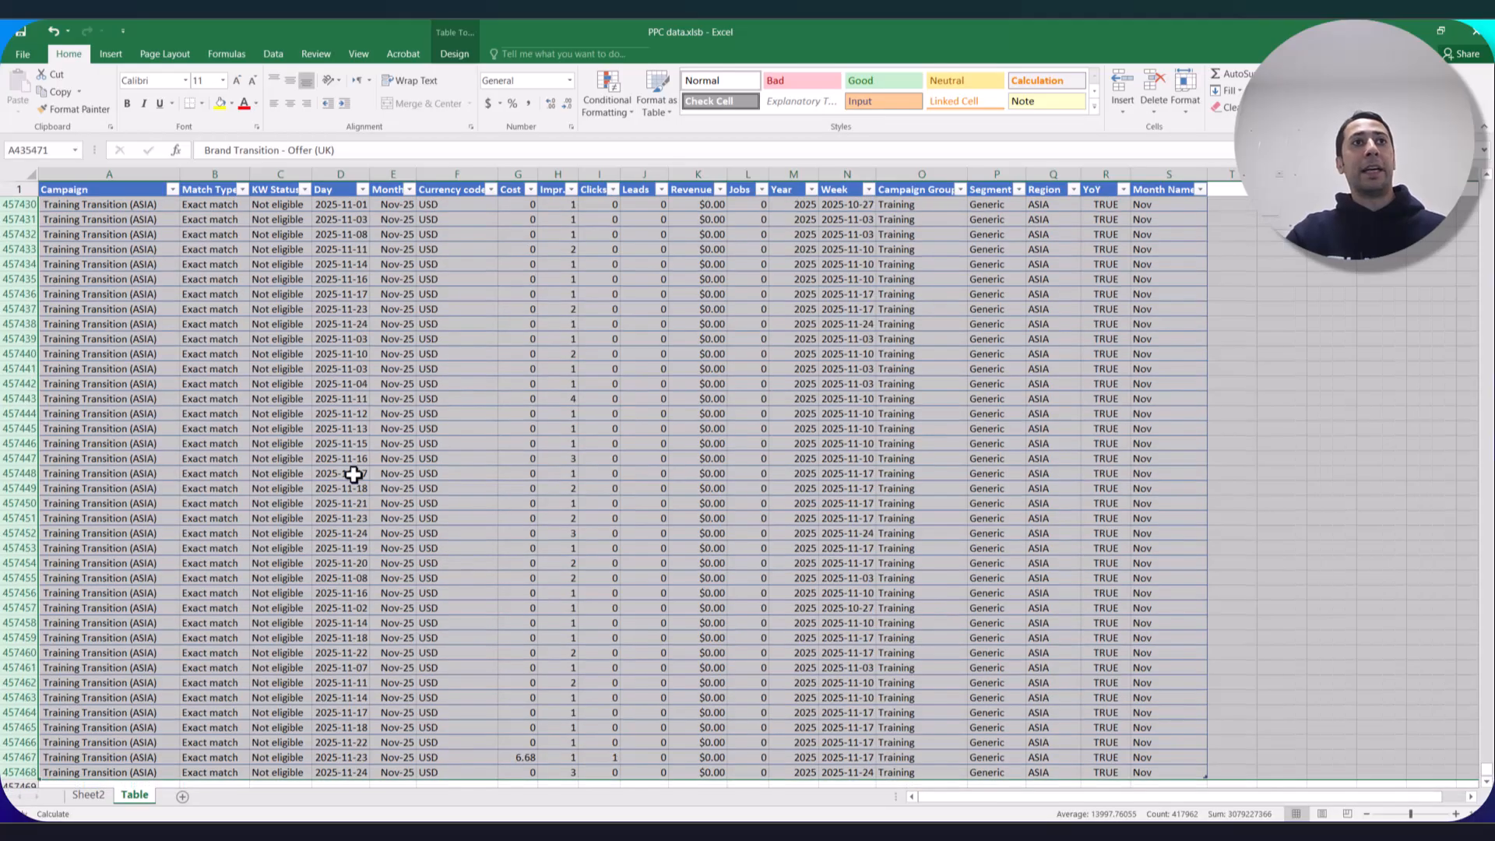
{"action": "right_click", "coordinate": [26, 497]}
{"action": "left_click", "coordinate": [69, 617]}
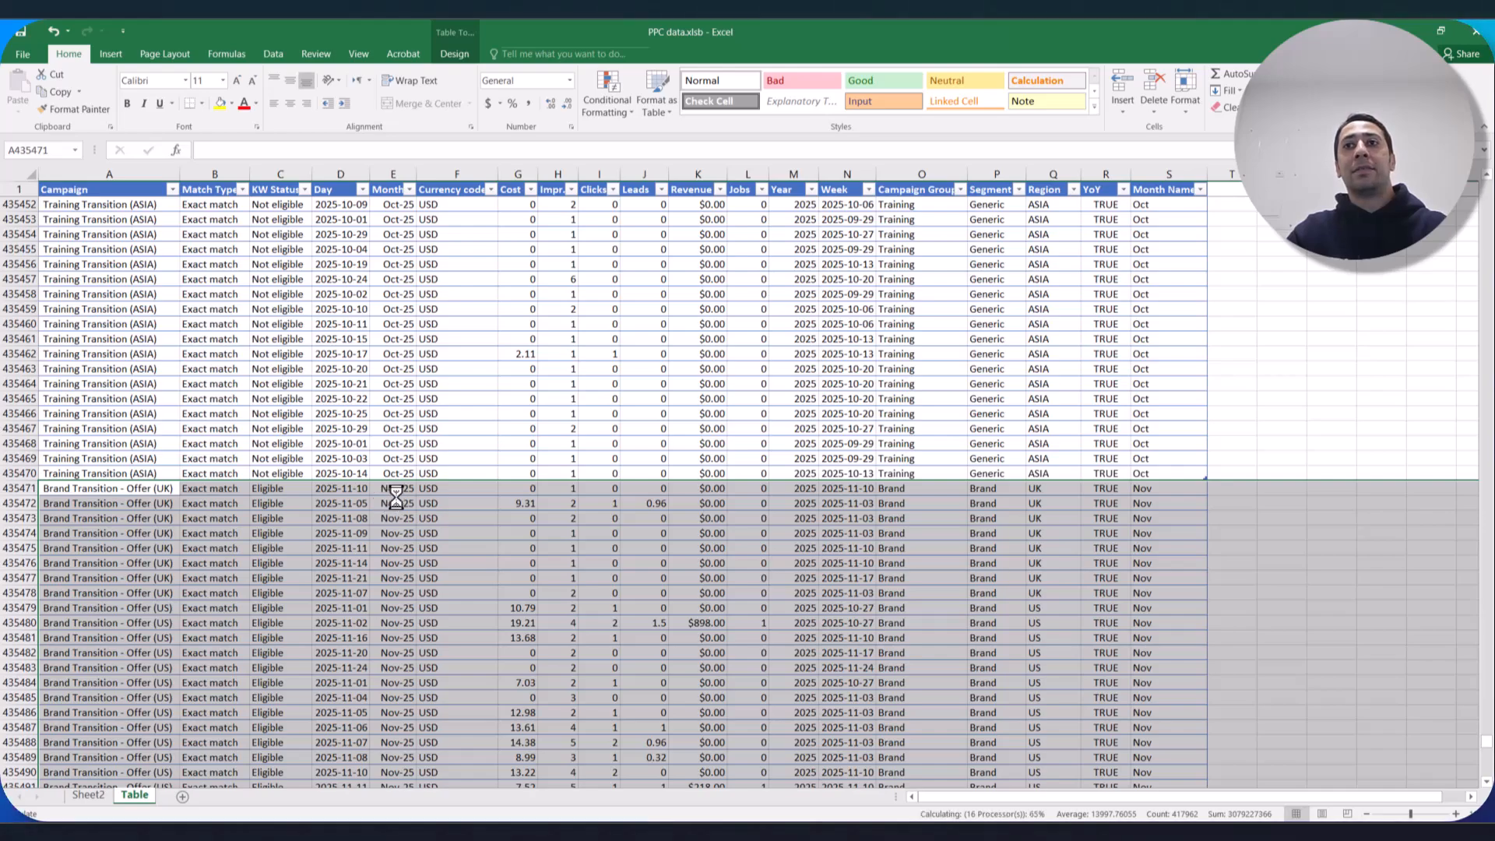
{"action": "left_click", "coordinate": [343, 469]}
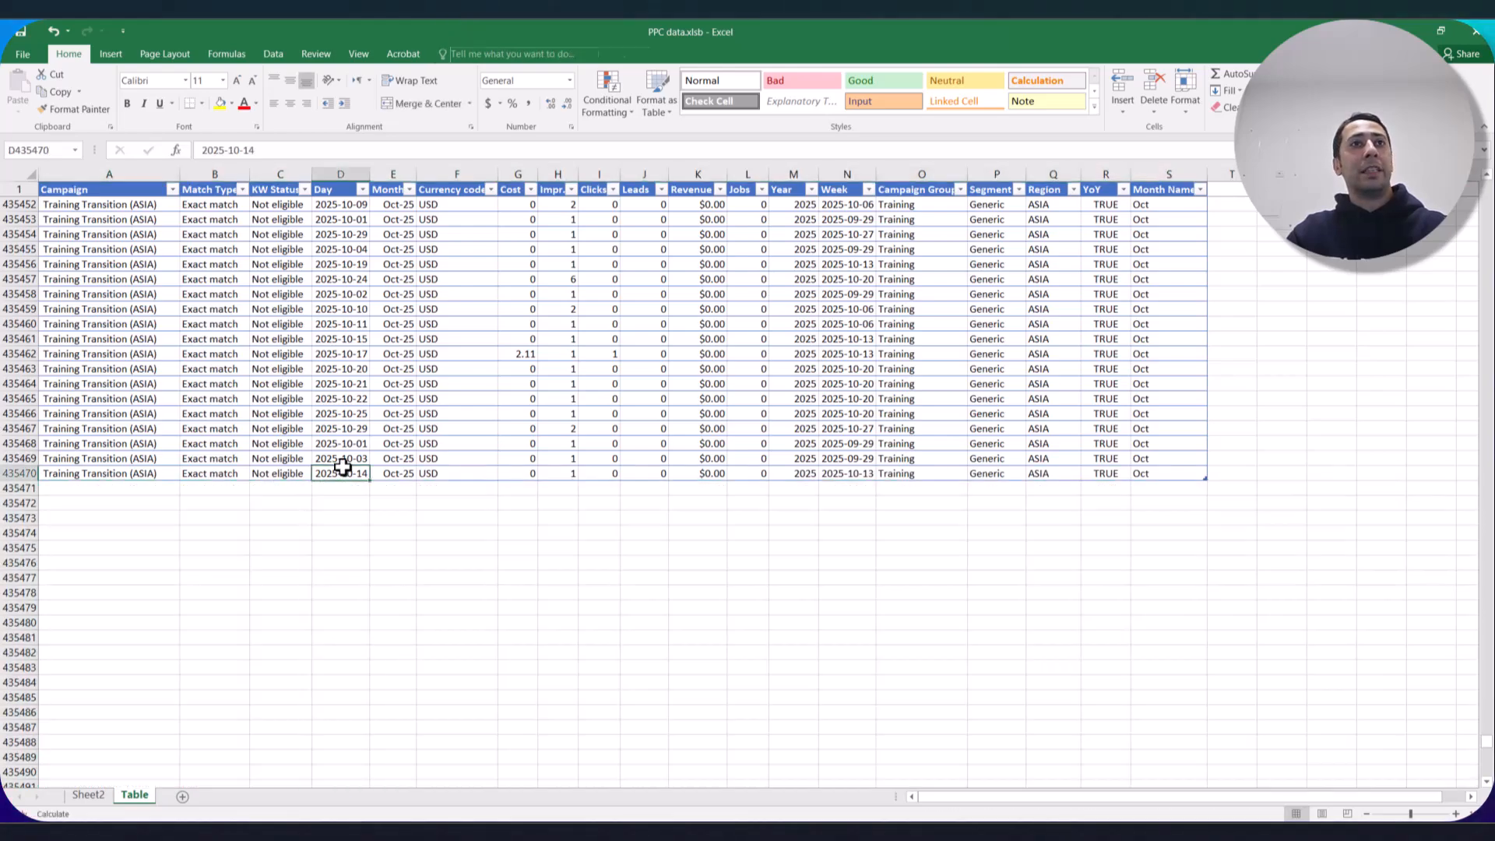
{"action": "left_click_drag", "start_coordinate": [434, 471], "coordinate": [394, 474]}
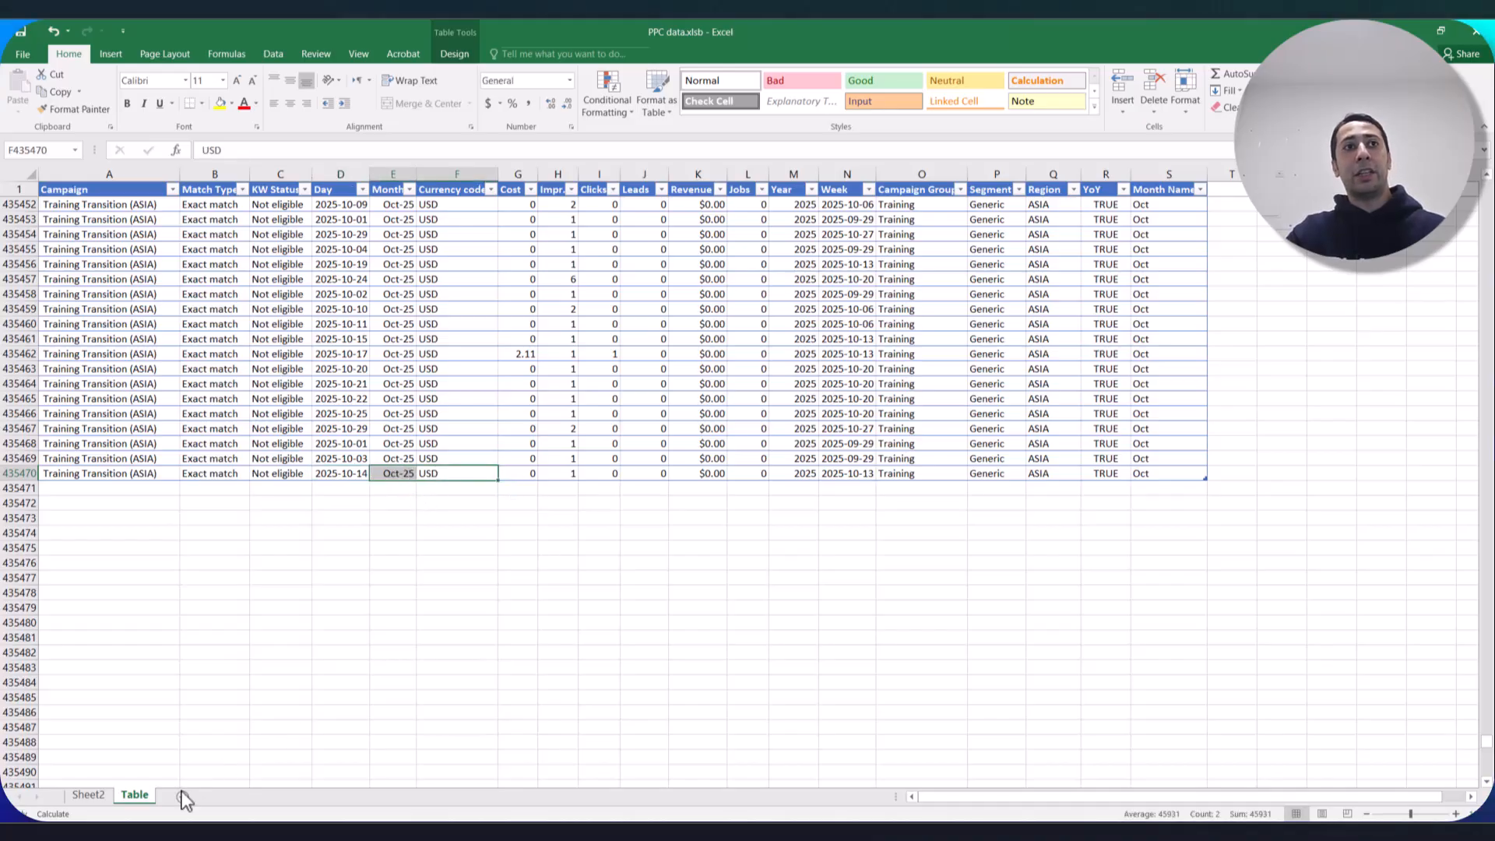
Refresh all data connections for the pivot table on Sheet2 and check which months it lists.
{"action": "left_click", "coordinate": [90, 796]}
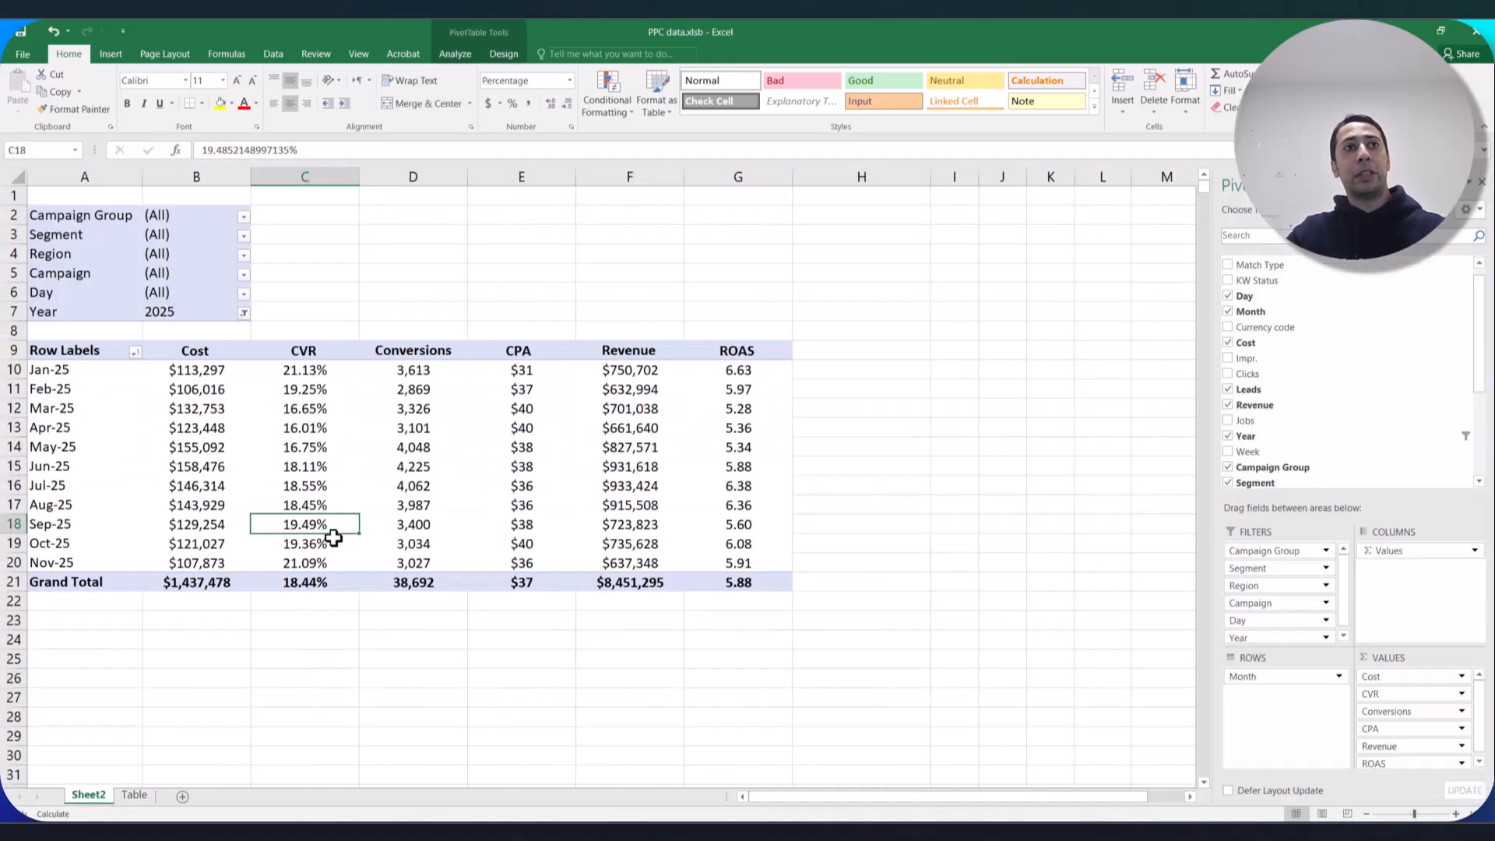
{"action": "left_click", "coordinate": [455, 54]}
{"action": "left_click", "coordinate": [541, 112]}
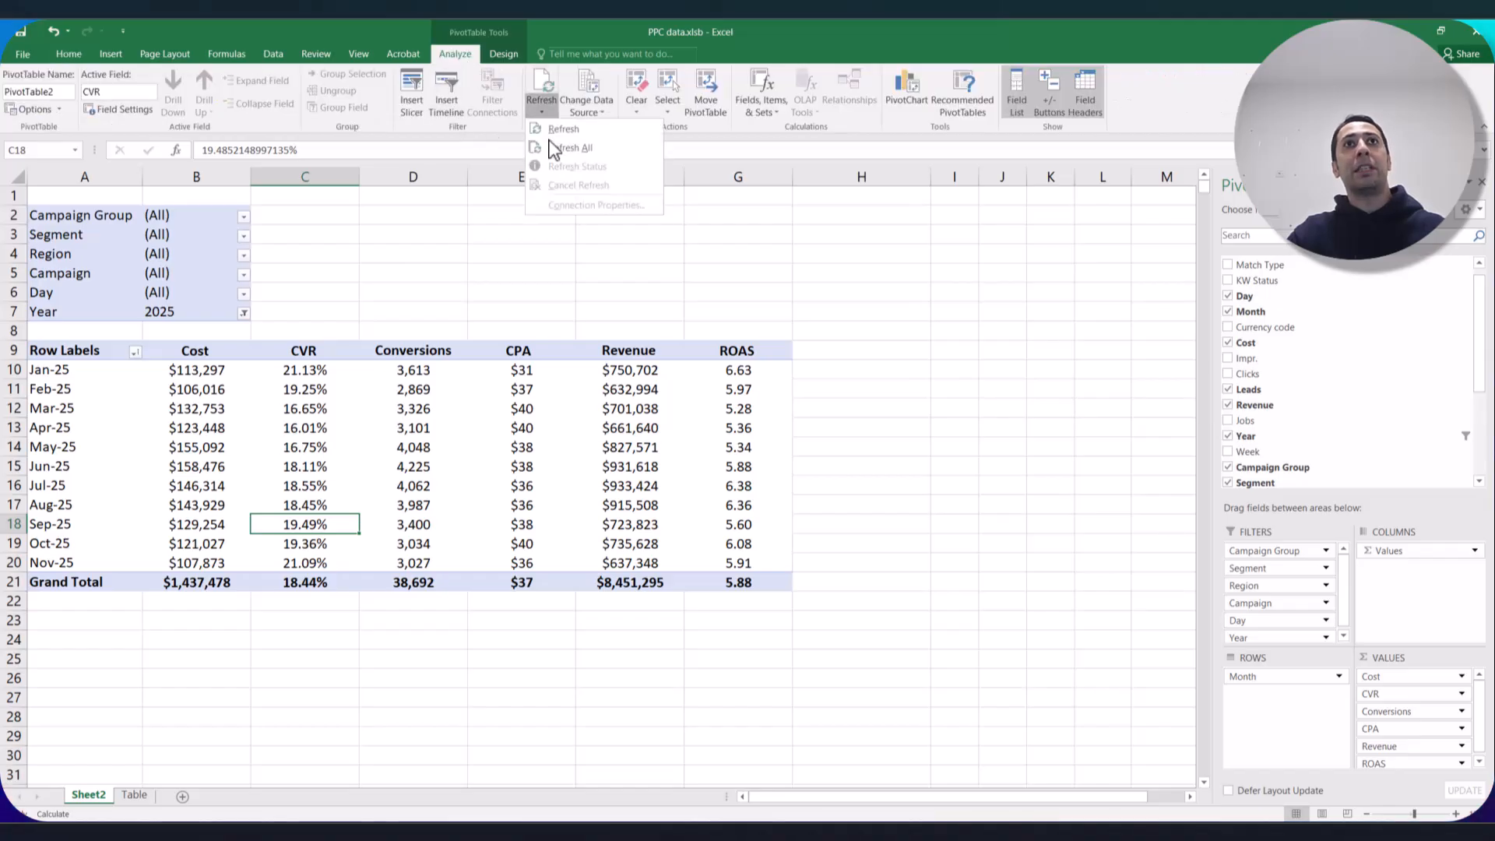
{"action": "left_click", "coordinate": [562, 148]}
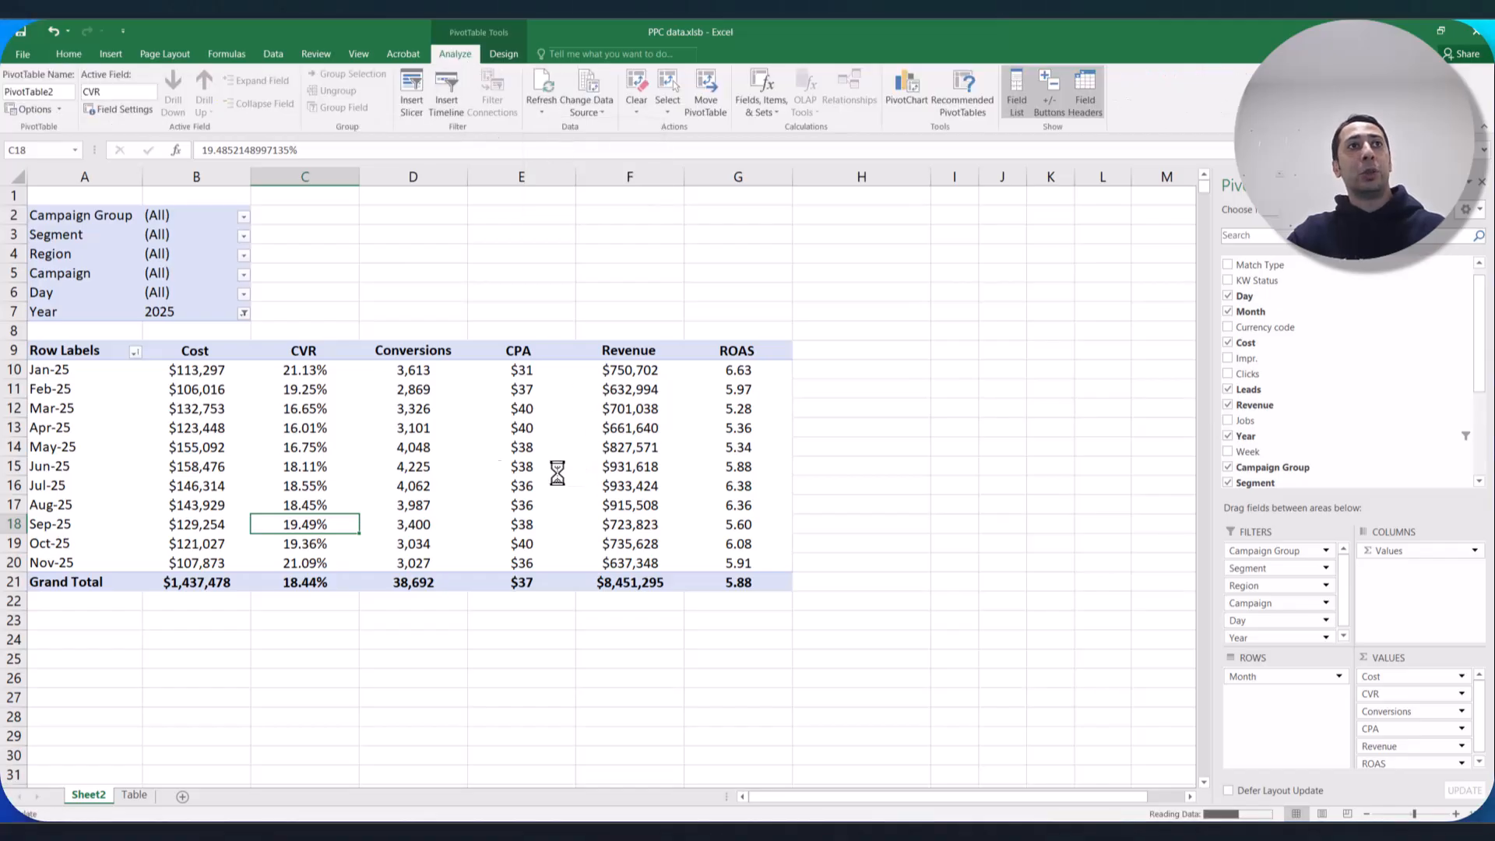
{"action": "left_click", "coordinate": [85, 371]}
{"action": "left_click_drag", "start_coordinate": [84, 371], "coordinate": [92, 538]}
{"action": "left_click", "coordinate": [231, 504]}
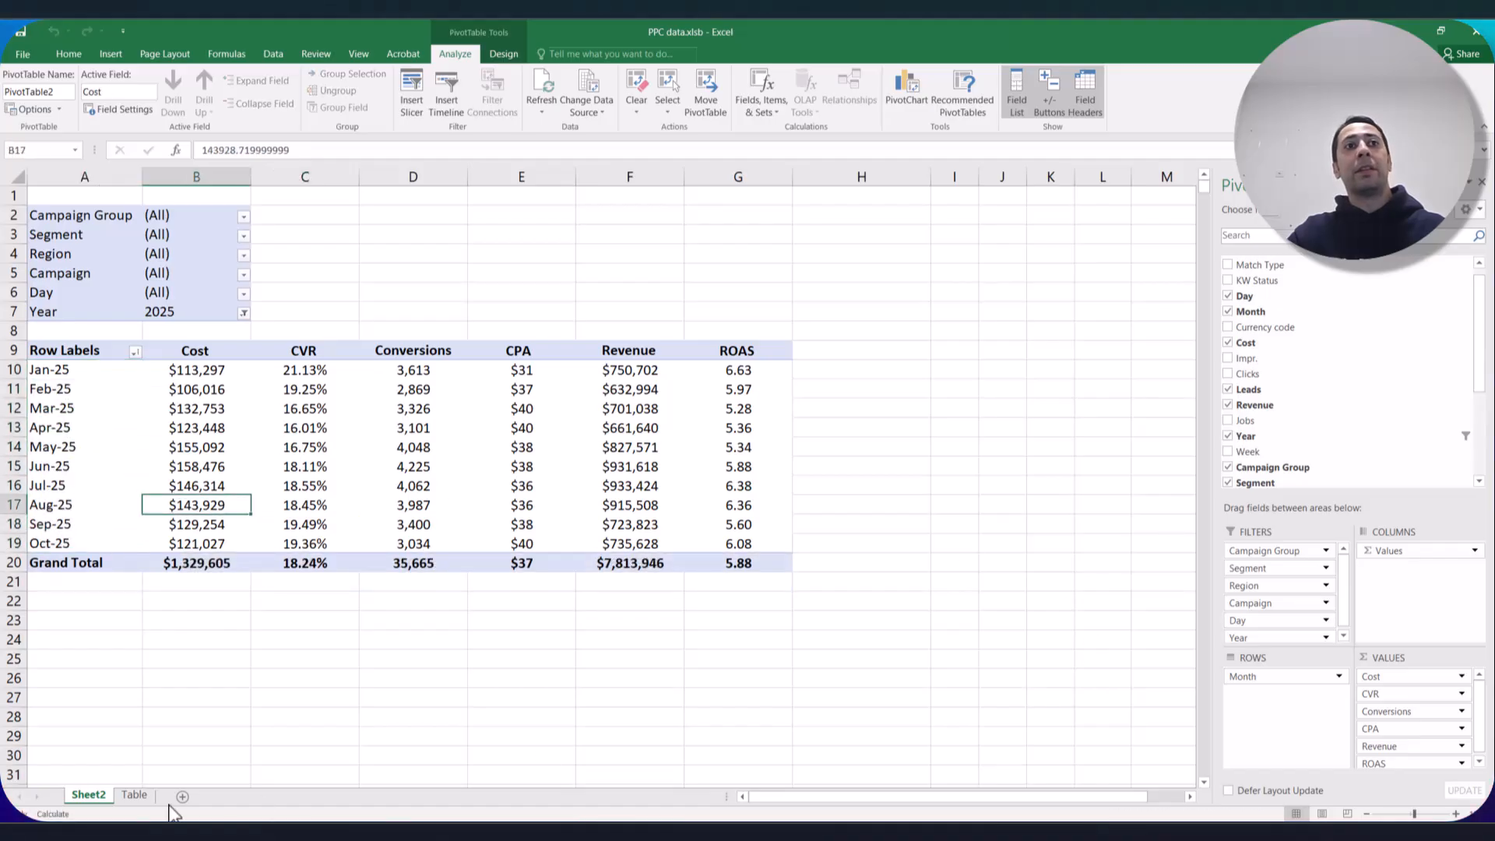
Copy all November data rows from the Book1 workbook, starting at A2 and leaving out the header row.
{"action": "left_click", "coordinate": [142, 797]}
{"action": "key", "text": "alt+Tab"}
{"action": "left_click", "coordinate": [802, 415]}
{"action": "left_click_drag", "start_coordinate": [1412, 705], "coordinate": [1357, 245]}
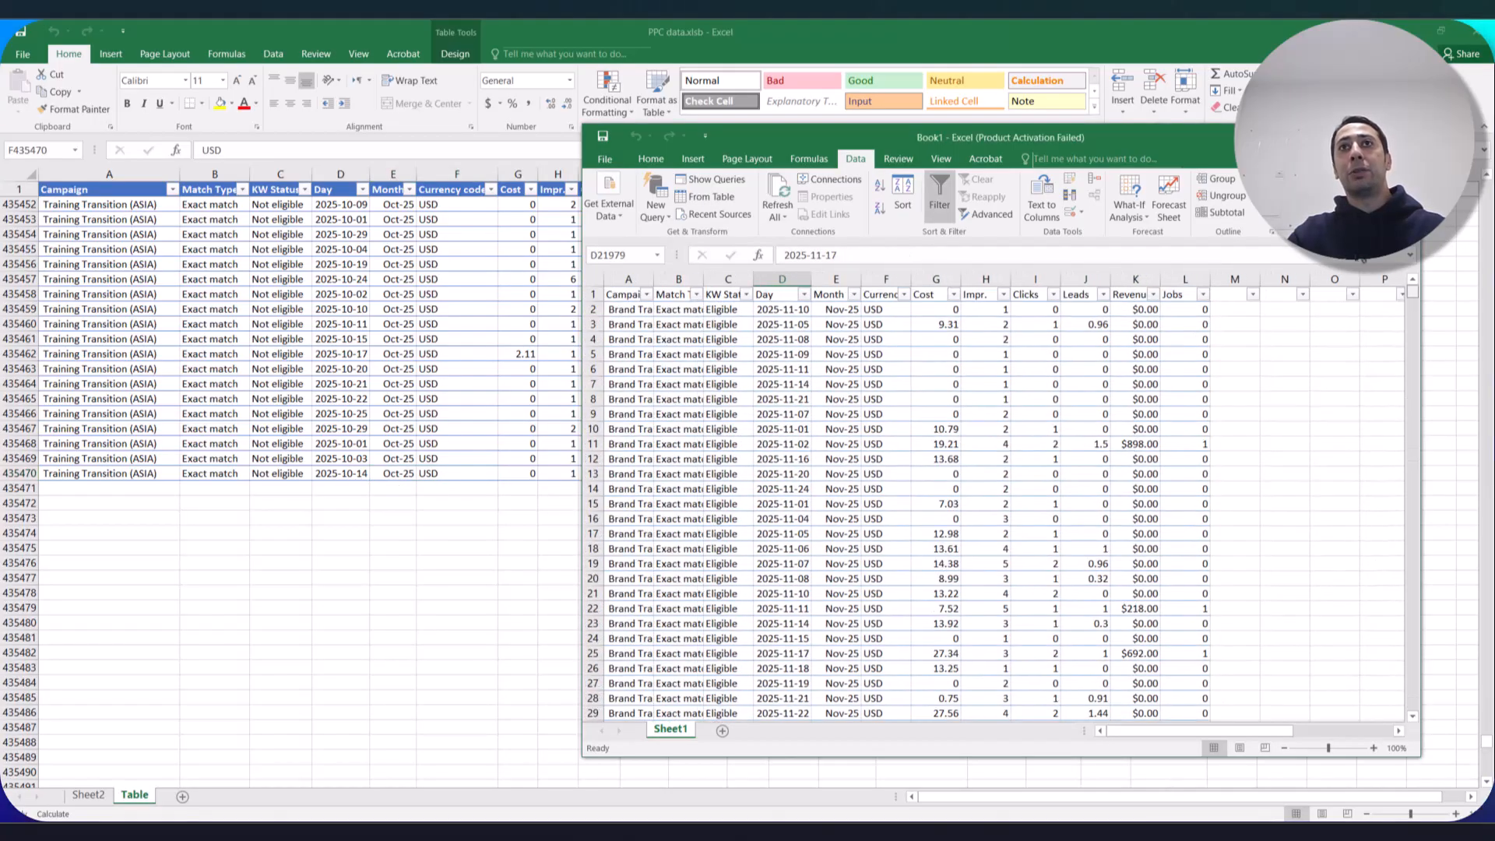
{"action": "left_click", "coordinate": [854, 294]}
{"action": "left_click", "coordinate": [997, 409]}
{"action": "left_click_drag", "start_coordinate": [623, 310], "coordinate": [1170, 310]}
{"action": "key", "text": "ctrl+shift+Down"}
{"action": "key", "text": "ctrl+c"}
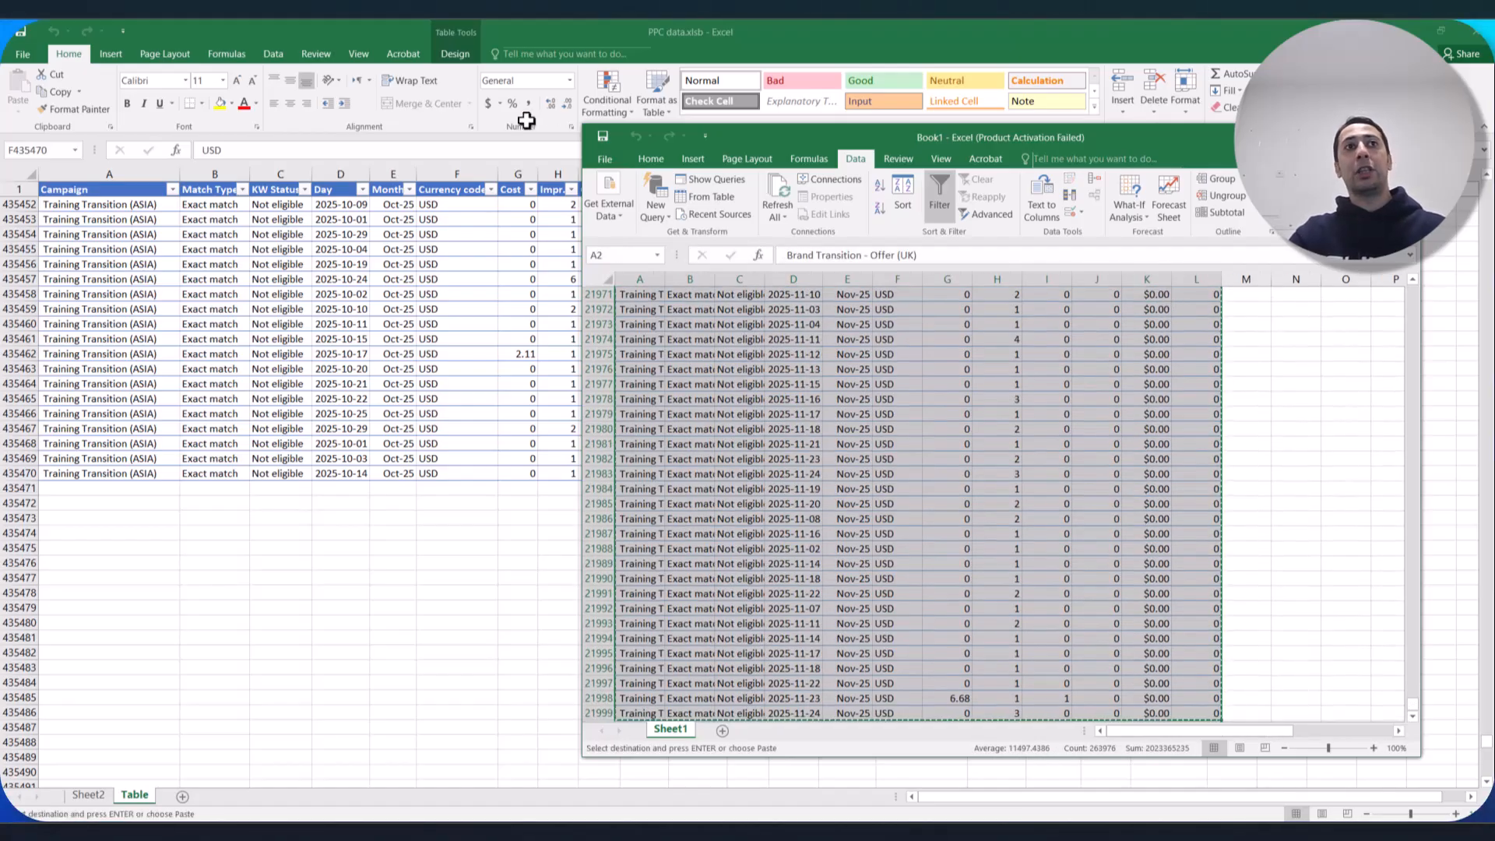
Paste the copied November rows as values directly below the source table, starting at cell A435471 on the Table sheet.
{"action": "left_click", "coordinate": [203, 520]}
{"action": "left_click", "coordinate": [123, 489]}
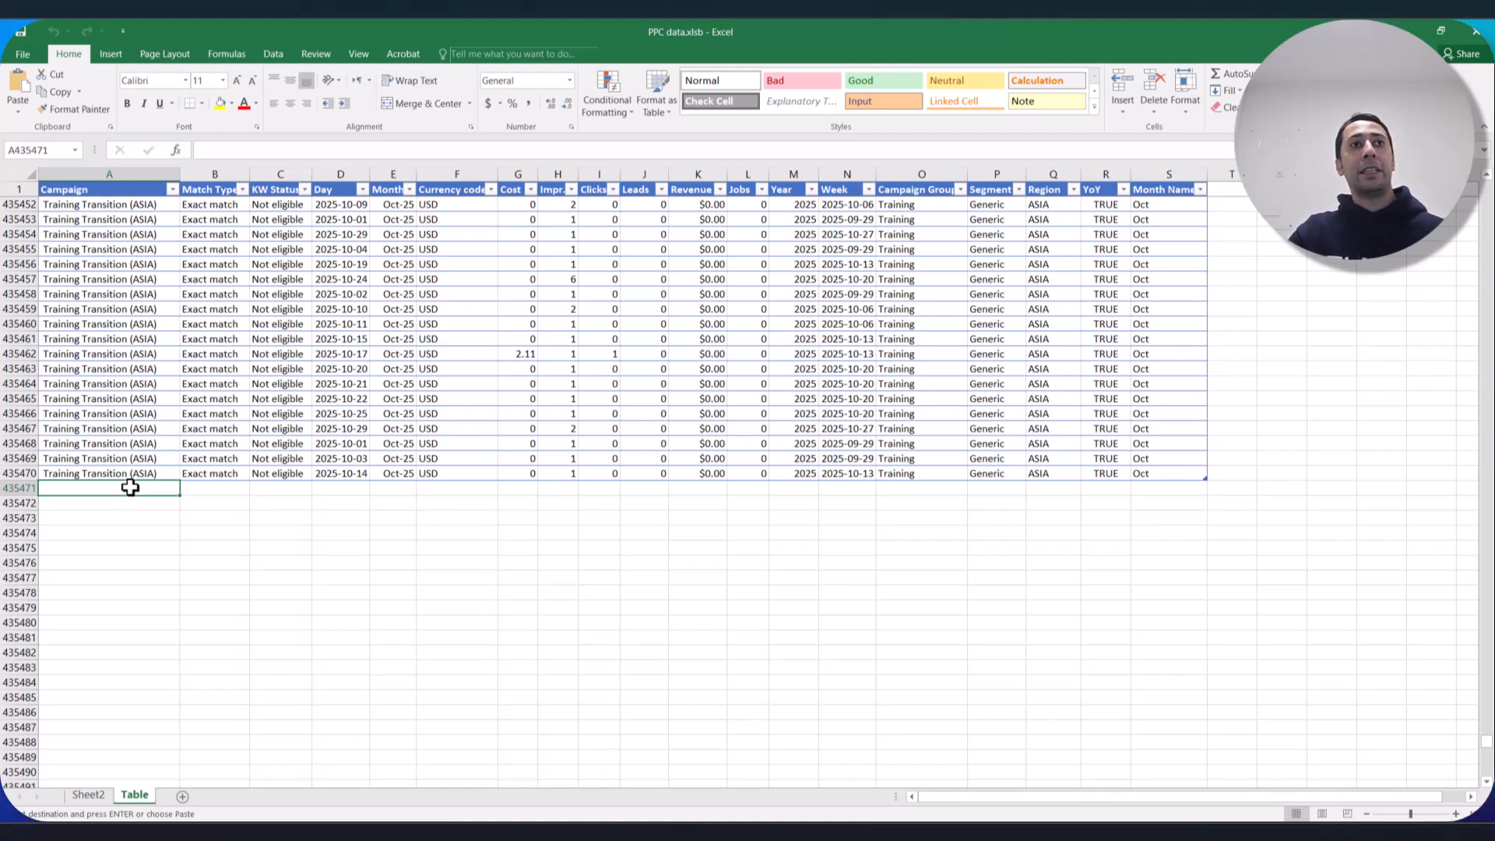
{"action": "right_click", "coordinate": [131, 488]}
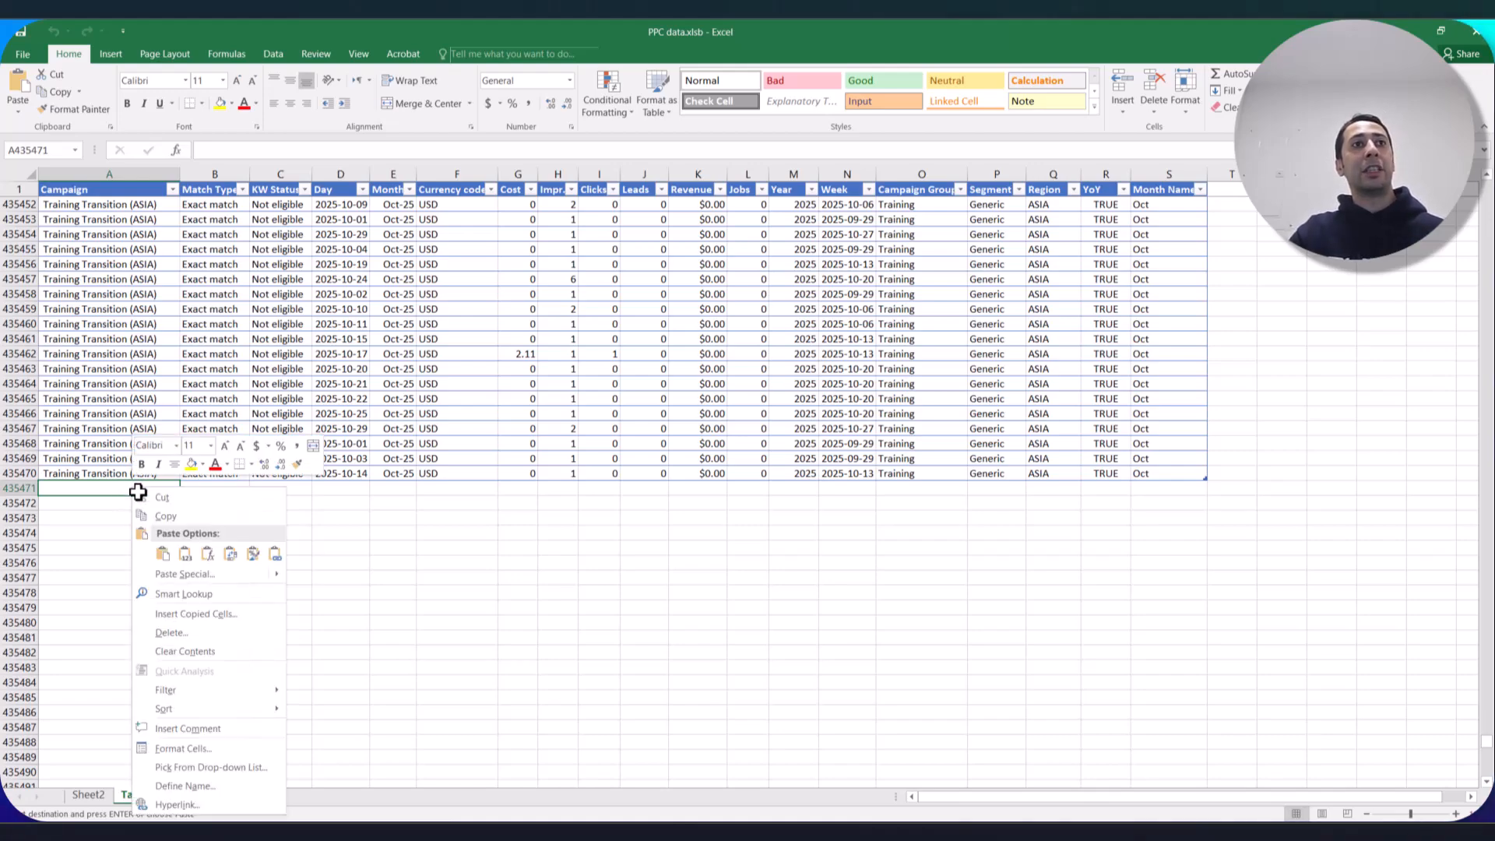
{"action": "left_click", "coordinate": [187, 554]}
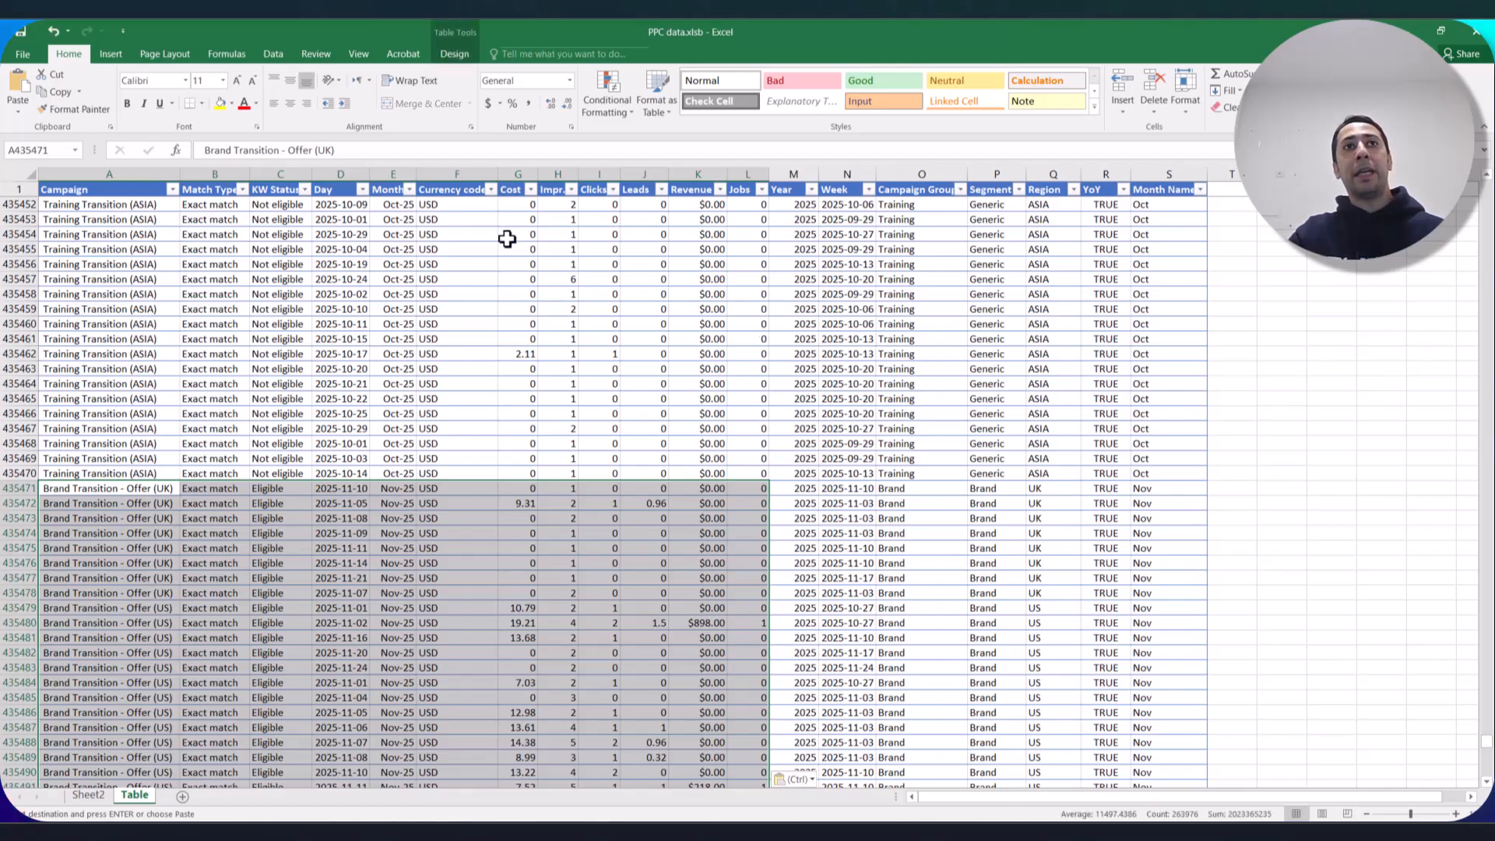
Refresh the pivot table on Sheet2 to include the appended November data, and highlight its Nov-25 row from ROAS back to the label.
{"action": "left_click", "coordinate": [188, 337]}
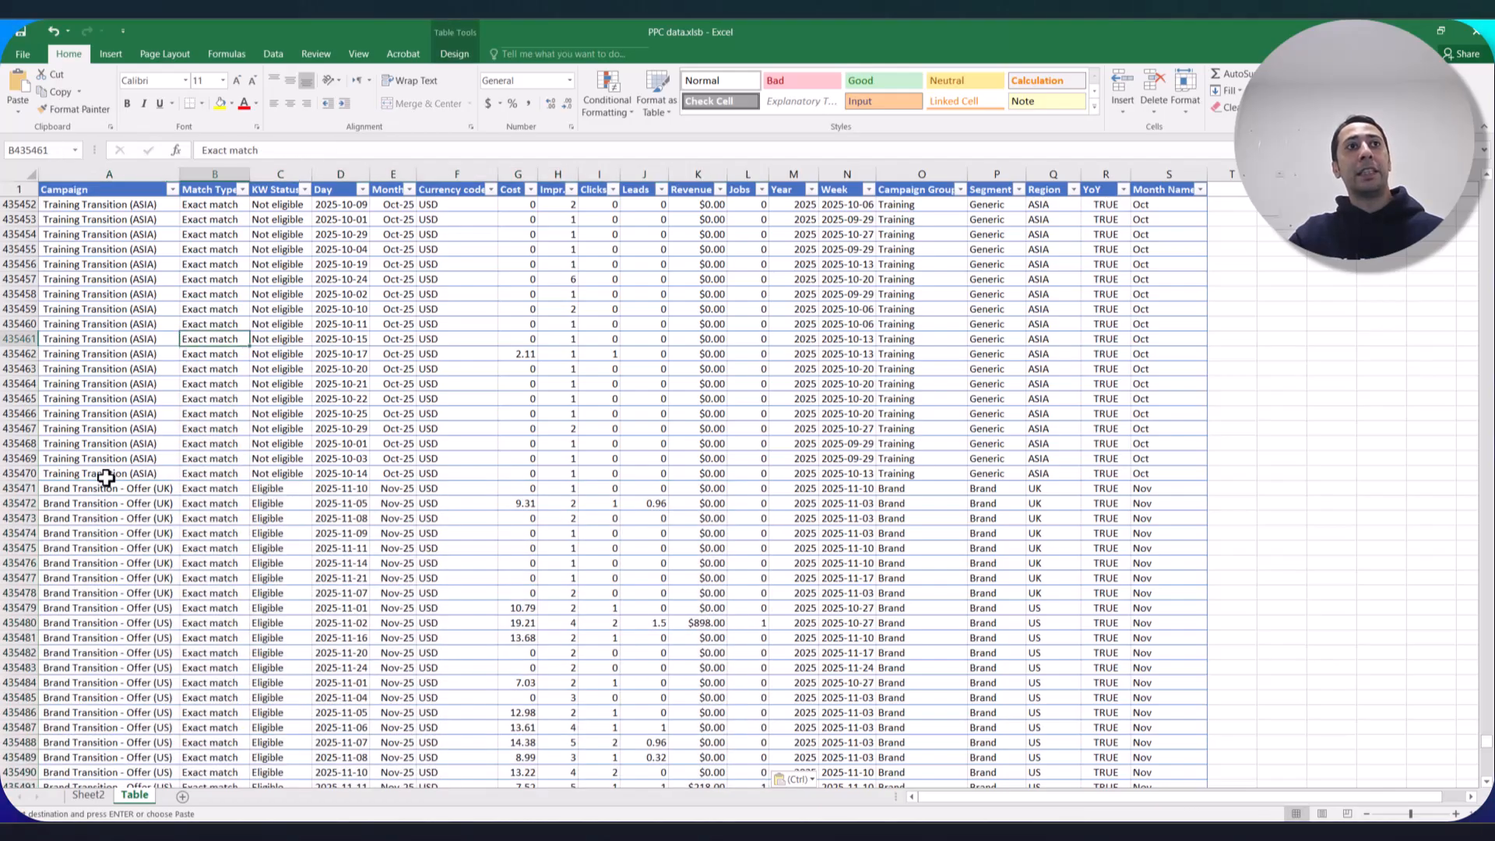
{"action": "left_click", "coordinate": [88, 795]}
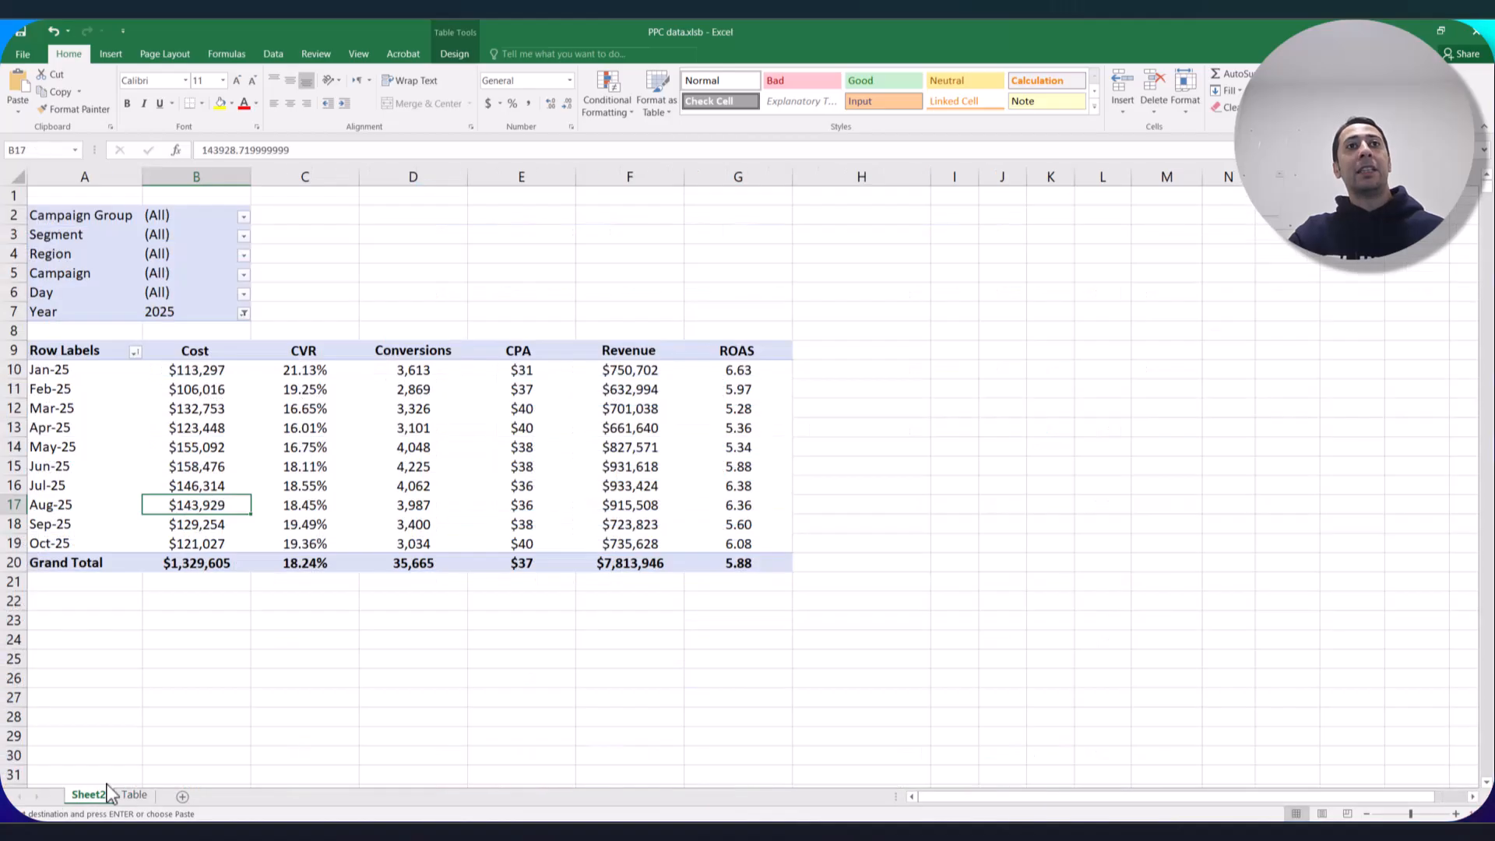
{"action": "left_click", "coordinate": [525, 465]}
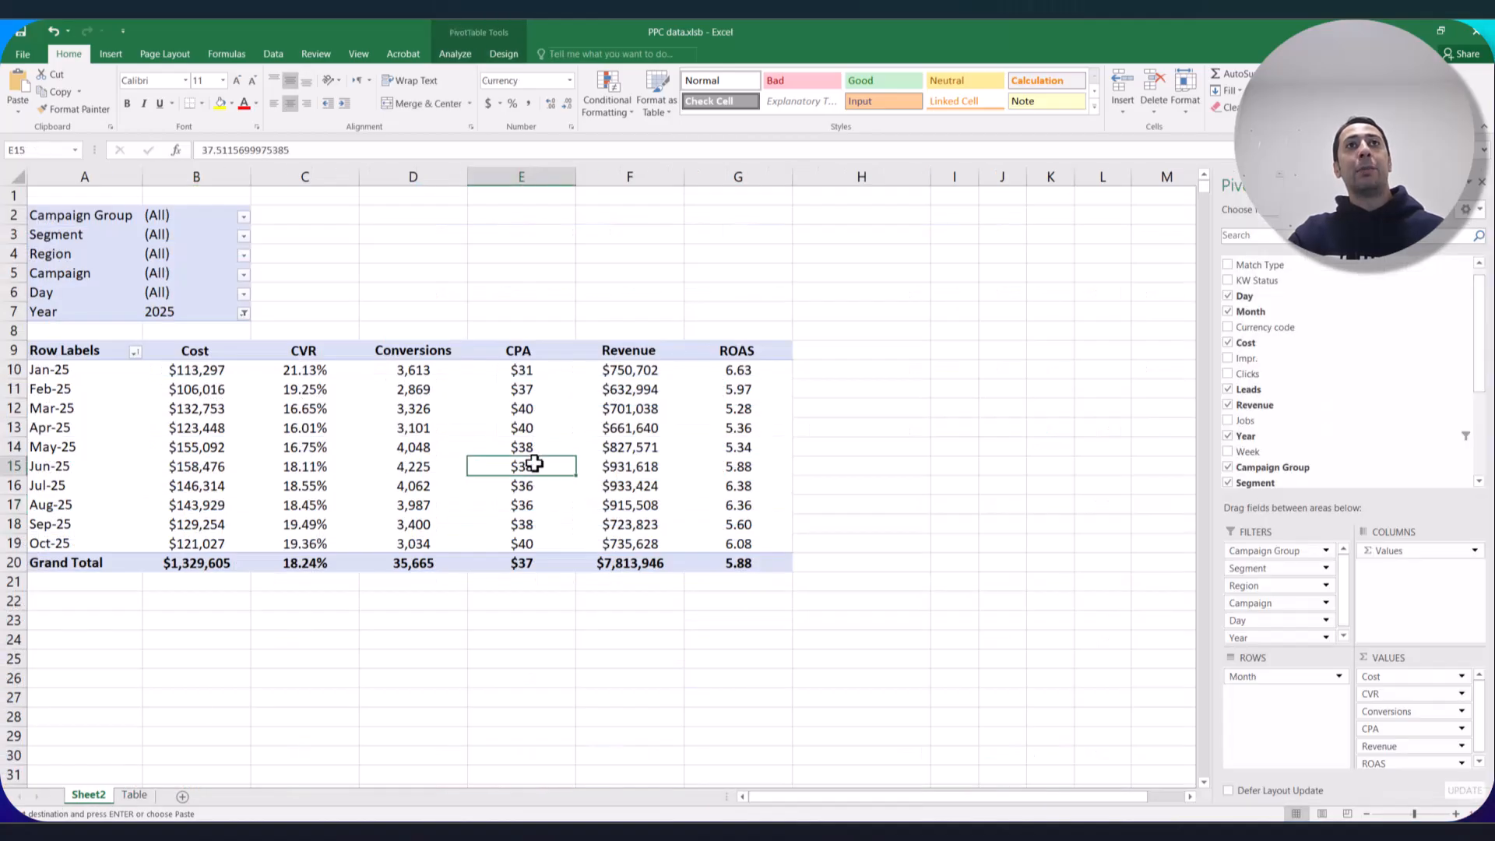
{"action": "left_click", "coordinate": [458, 54]}
{"action": "left_click", "coordinate": [542, 113]}
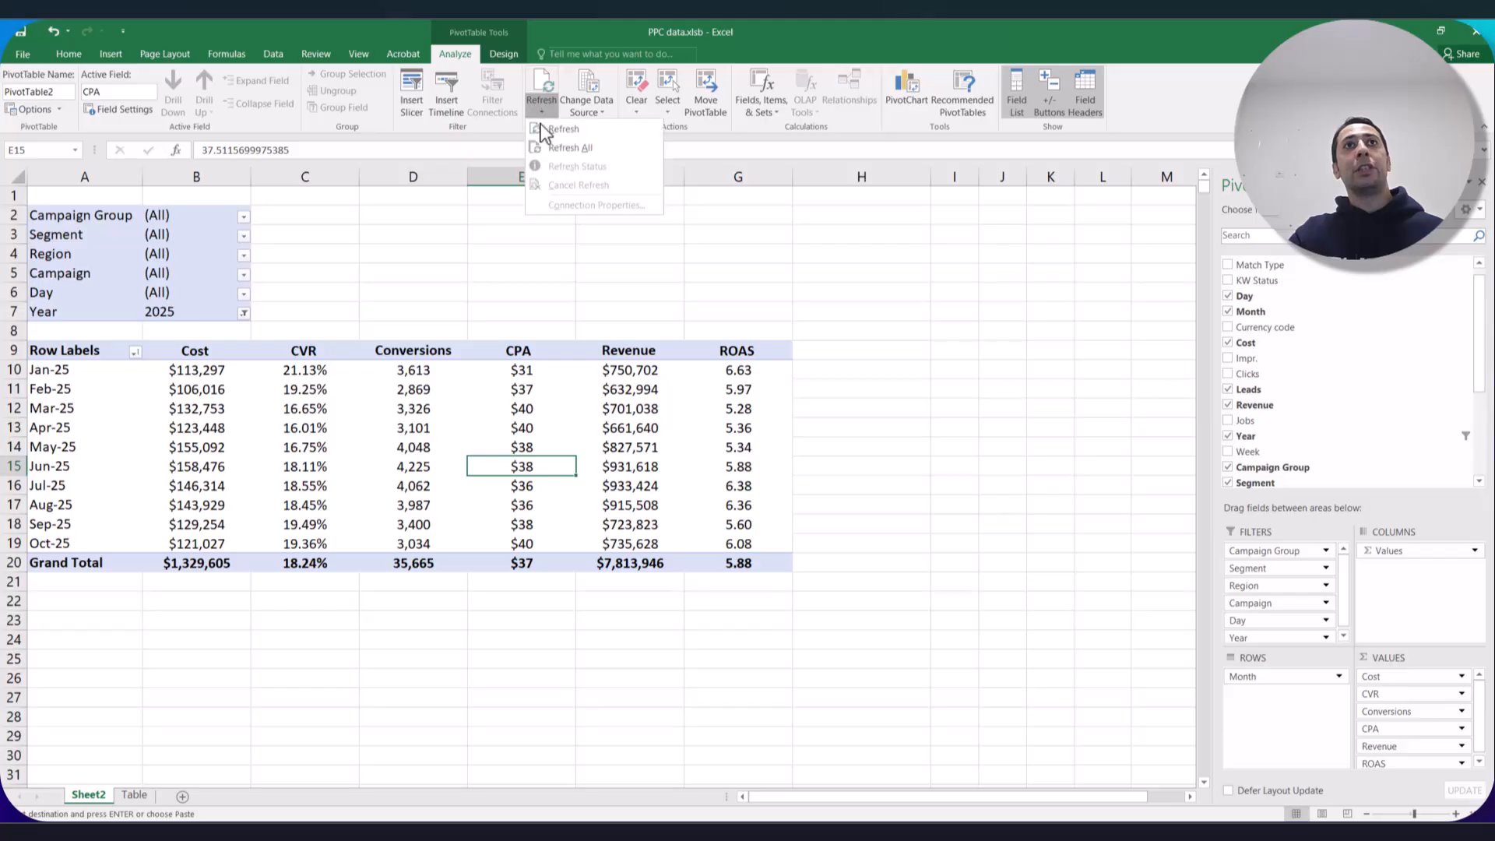
{"action": "left_click", "coordinate": [555, 137]}
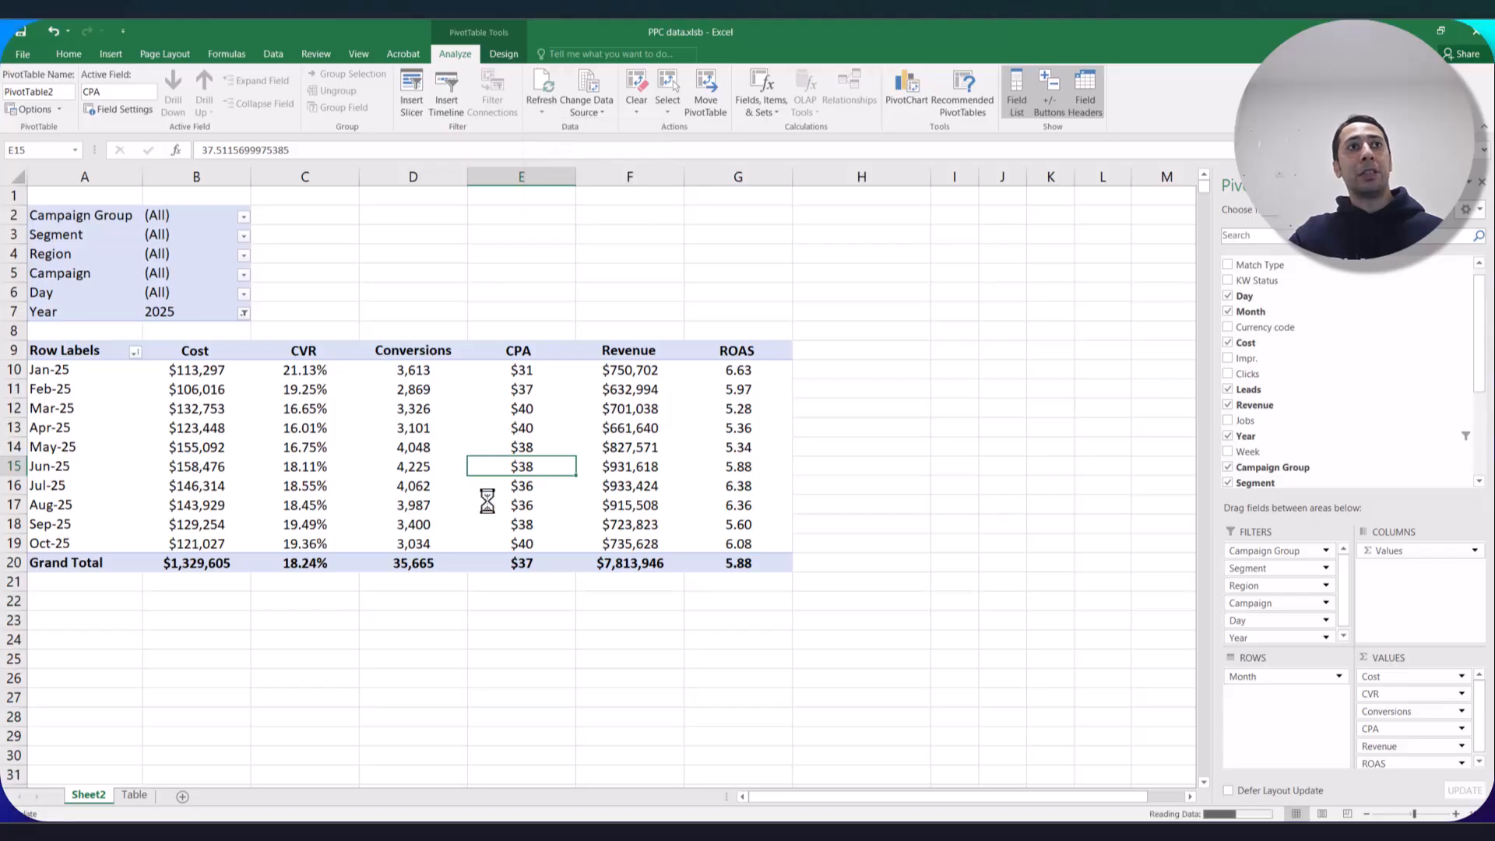
{"action": "left_click_drag", "start_coordinate": [718, 558], "coordinate": [74, 560]}
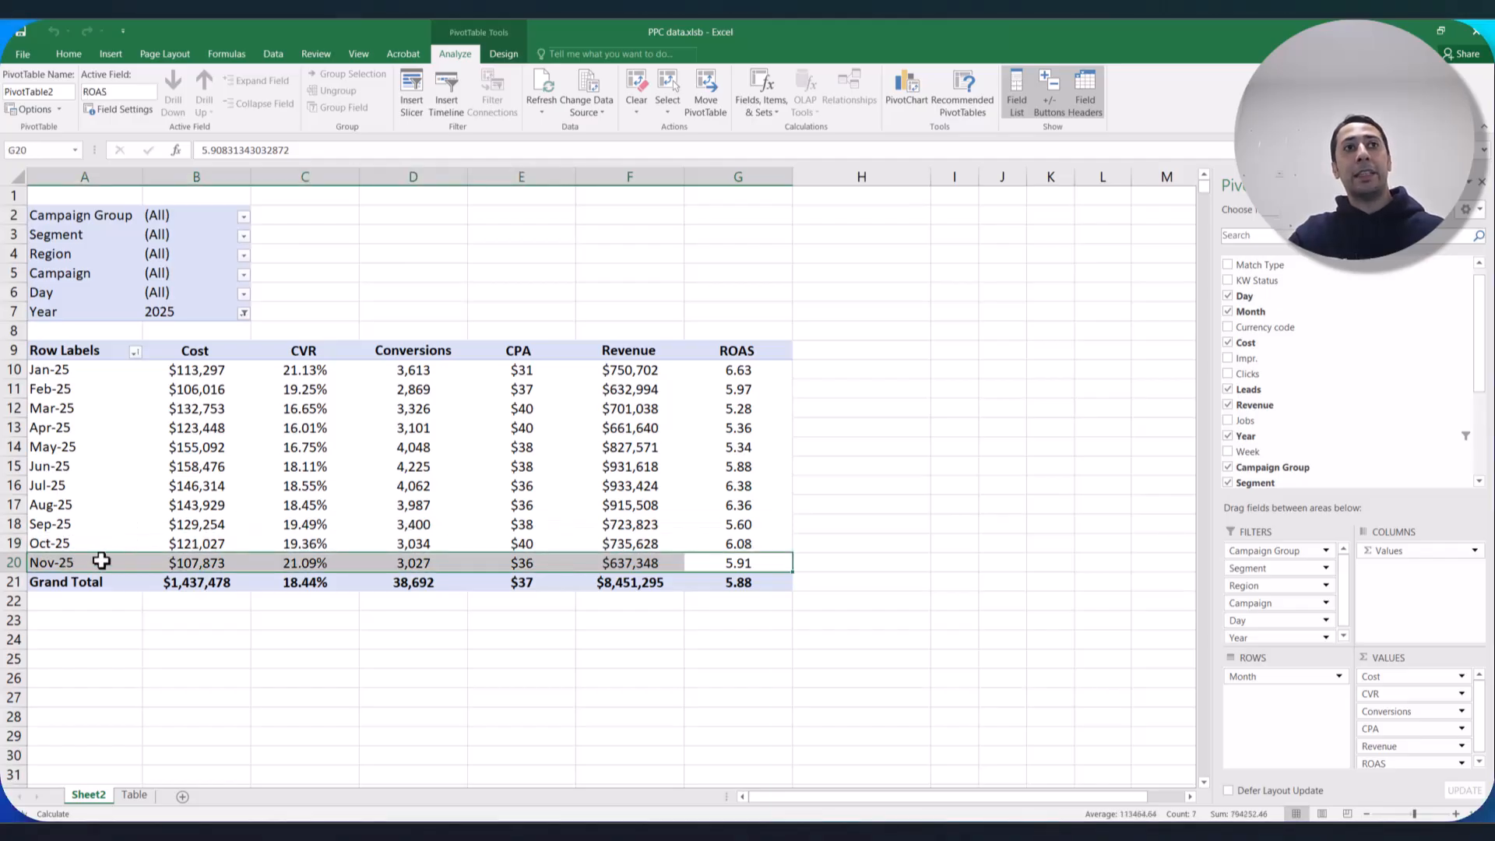
Check which table the Sheet2 pivot table uses as its data source without changing it, and review the Jan-25 to Nov-25 rows.
{"action": "left_click", "coordinate": [134, 794]}
{"action": "left_click", "coordinate": [88, 795]}
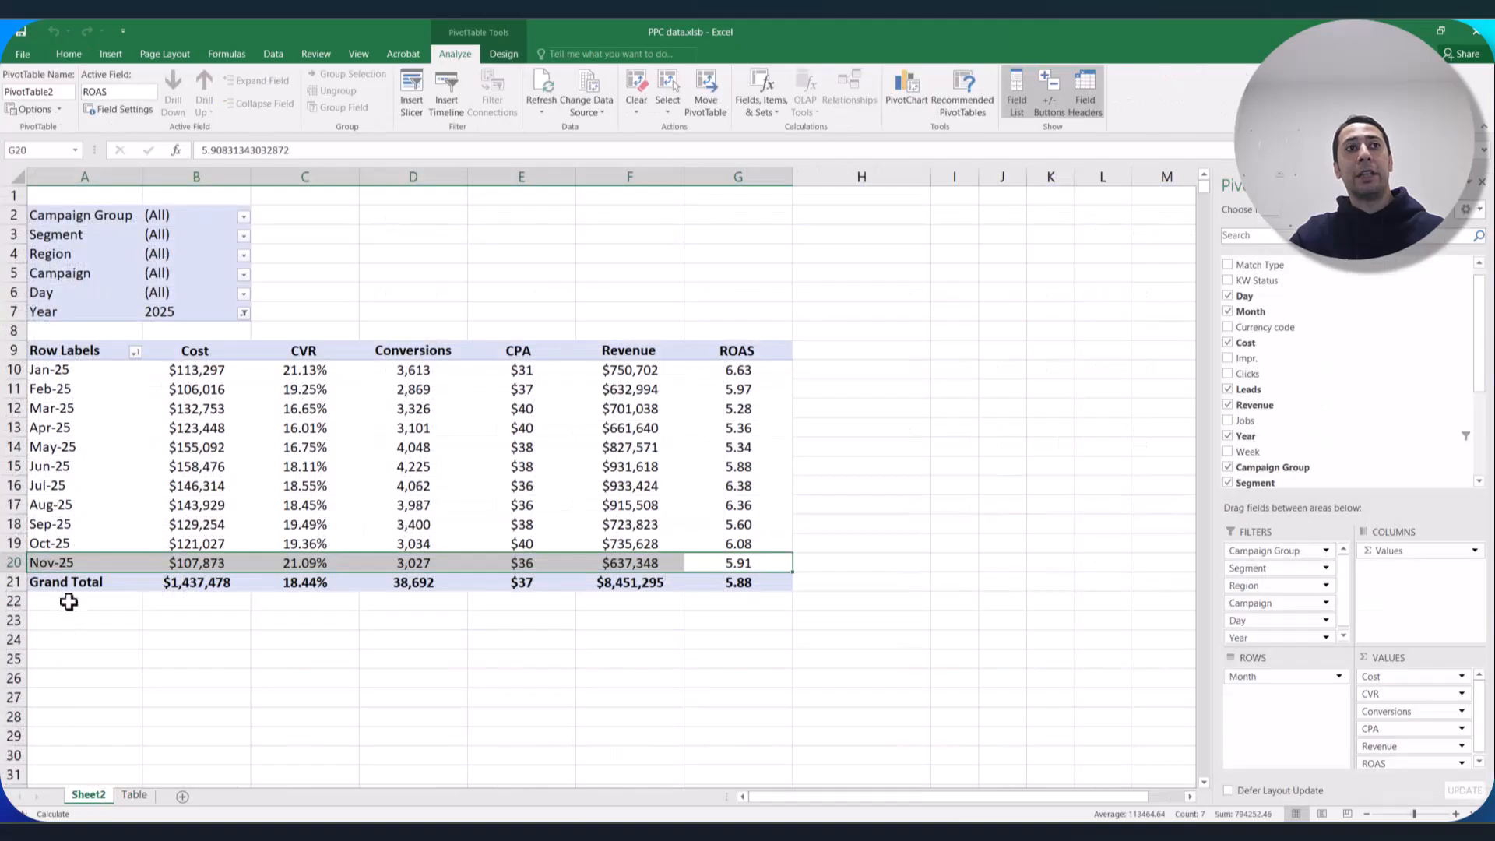
{"action": "left_click", "coordinate": [476, 370]}
{"action": "left_click", "coordinate": [584, 116]}
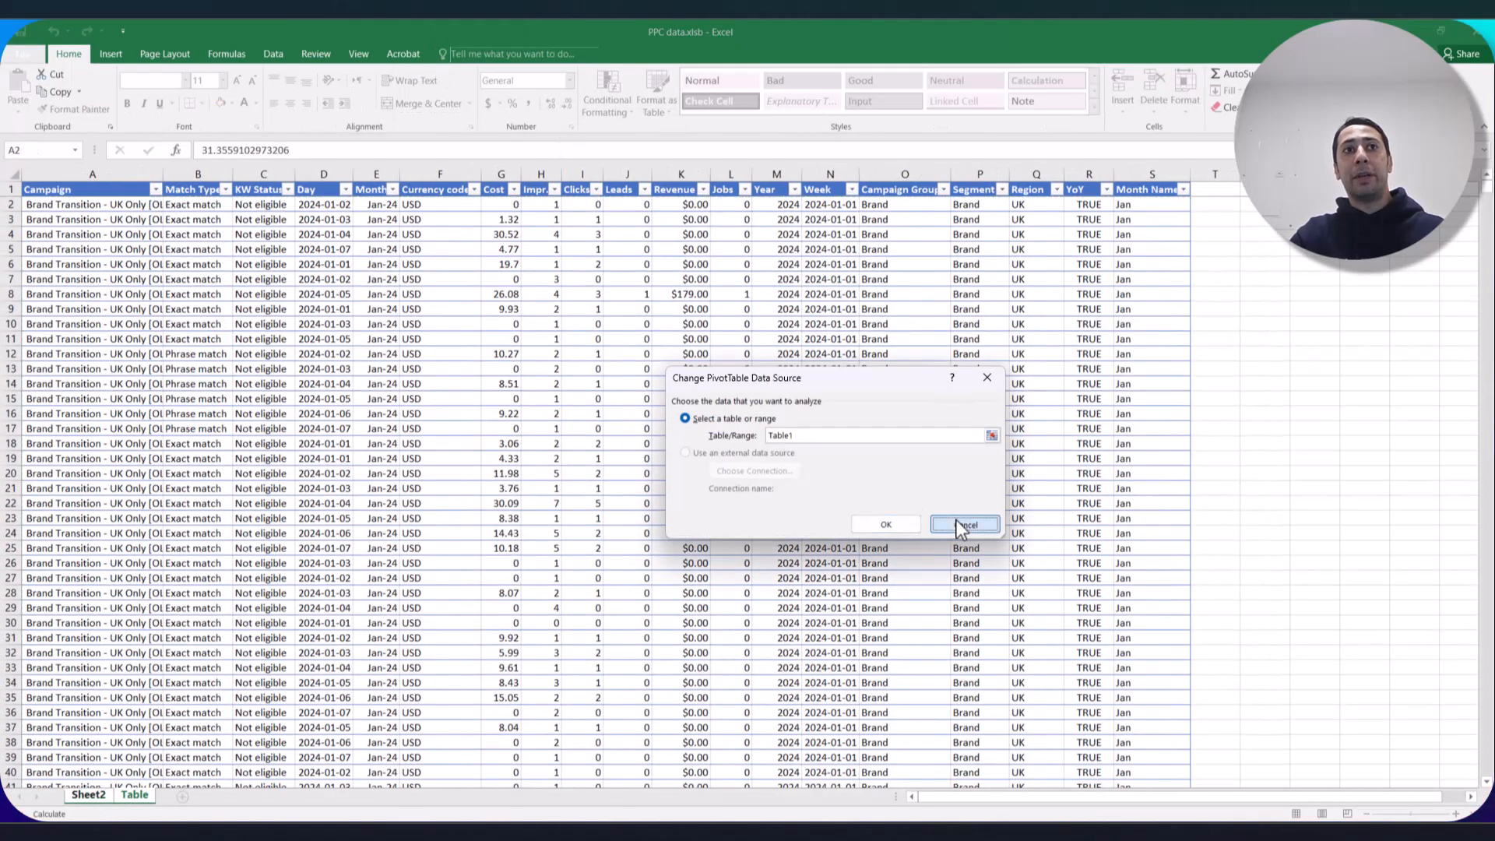
{"action": "left_click", "coordinate": [964, 523]}
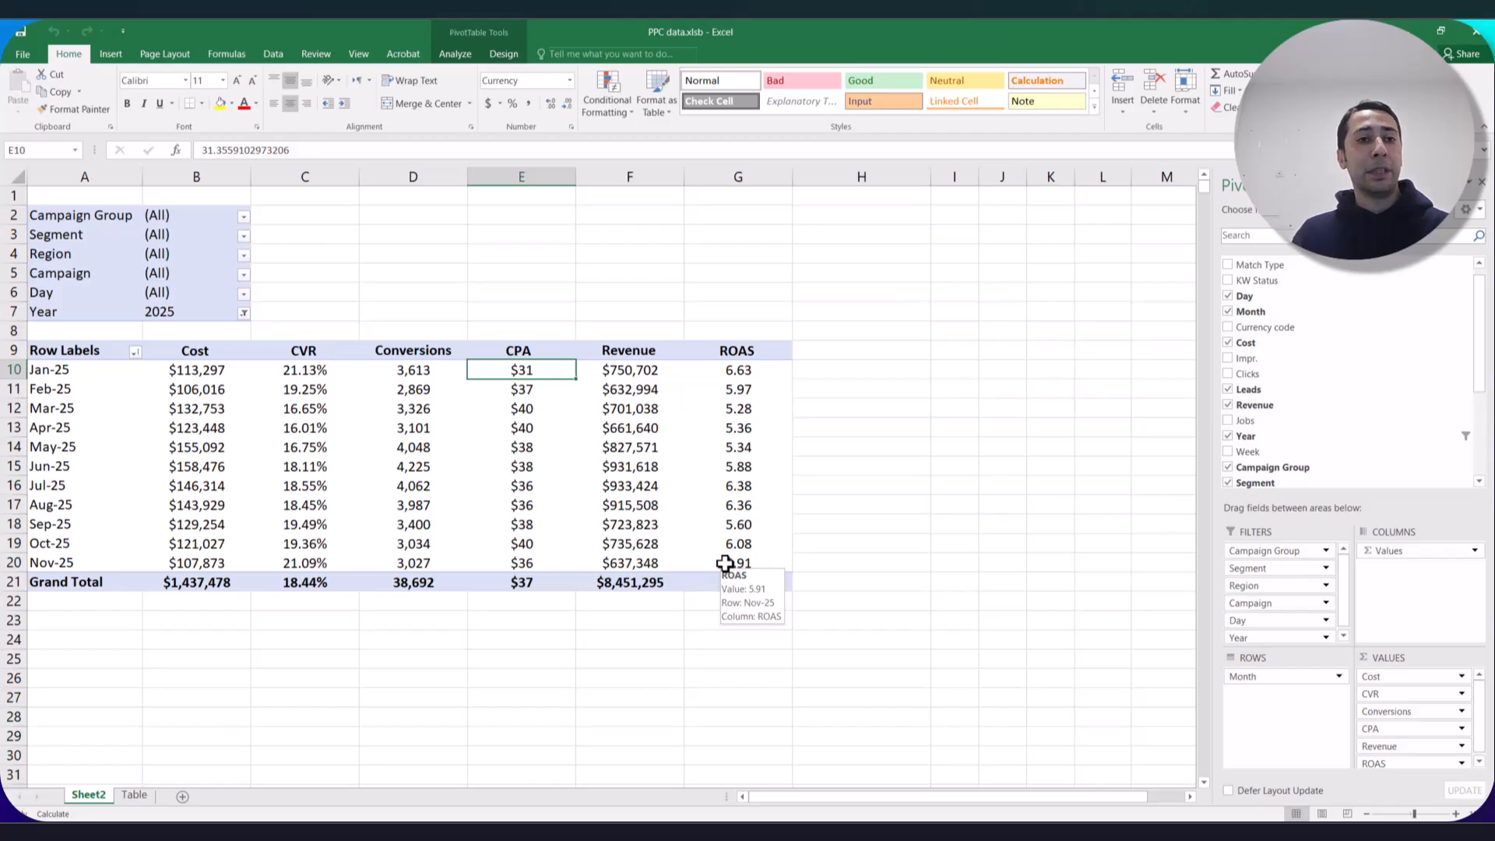
{"action": "left_click_drag", "start_coordinate": [744, 567], "coordinate": [32, 370]}
{"action": "left_click", "coordinate": [216, 699]}
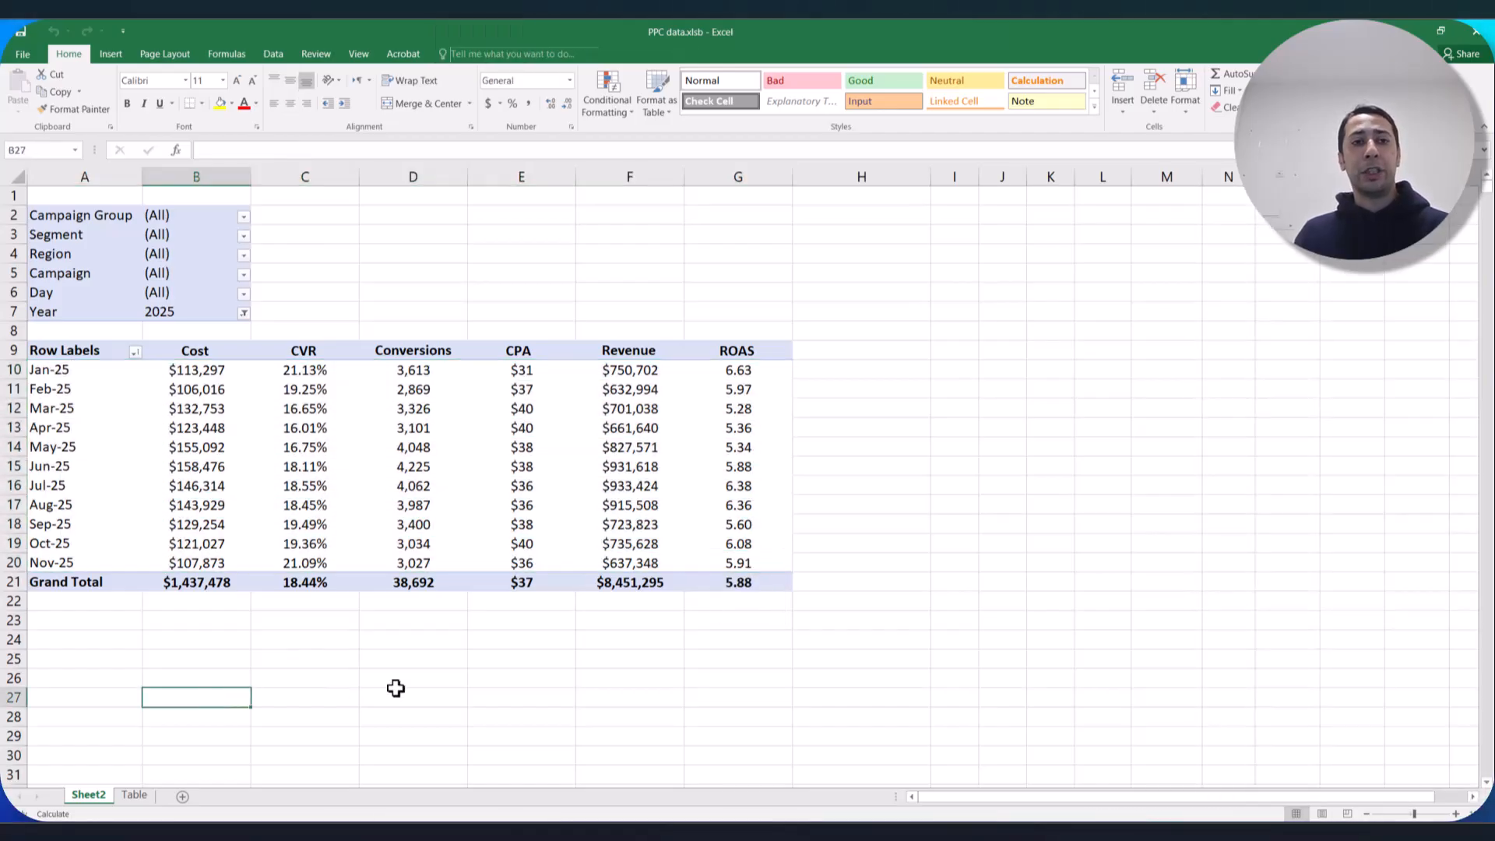